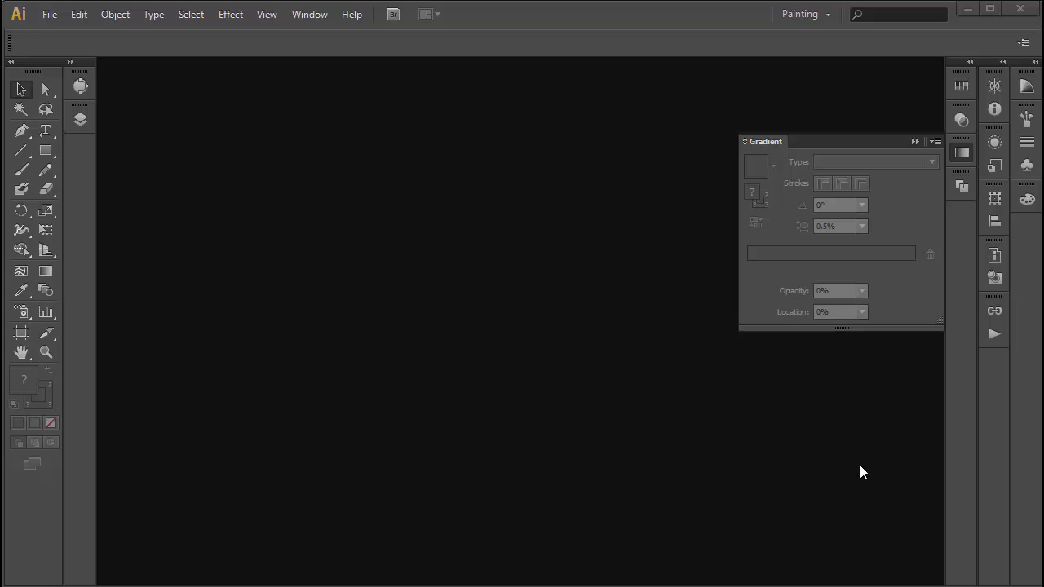
- Create a new 1280 × 720 px document and collapse the floating Gradient panel
click(54, 15)
click(71, 34)
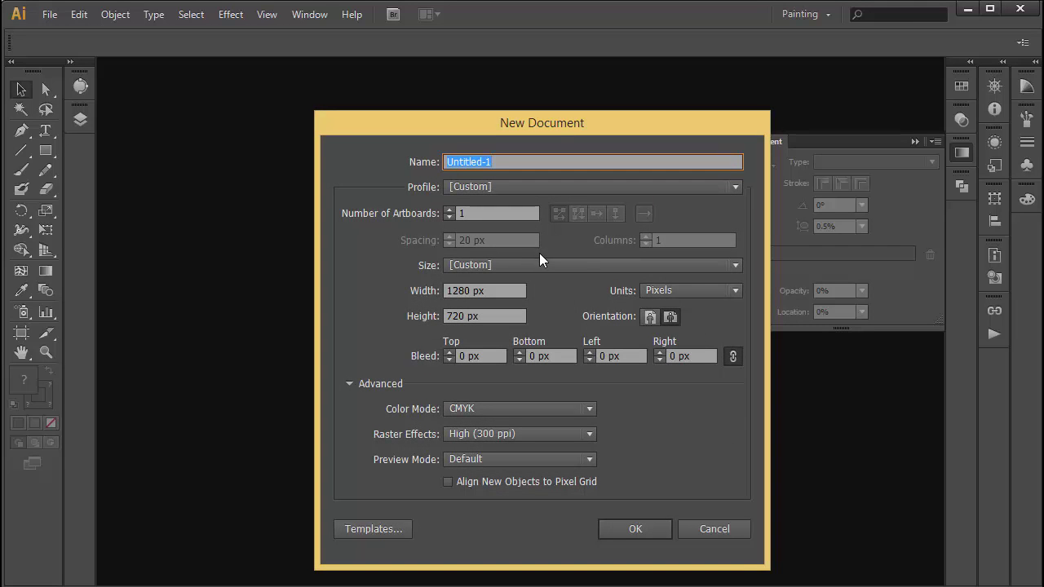
click(613, 524)
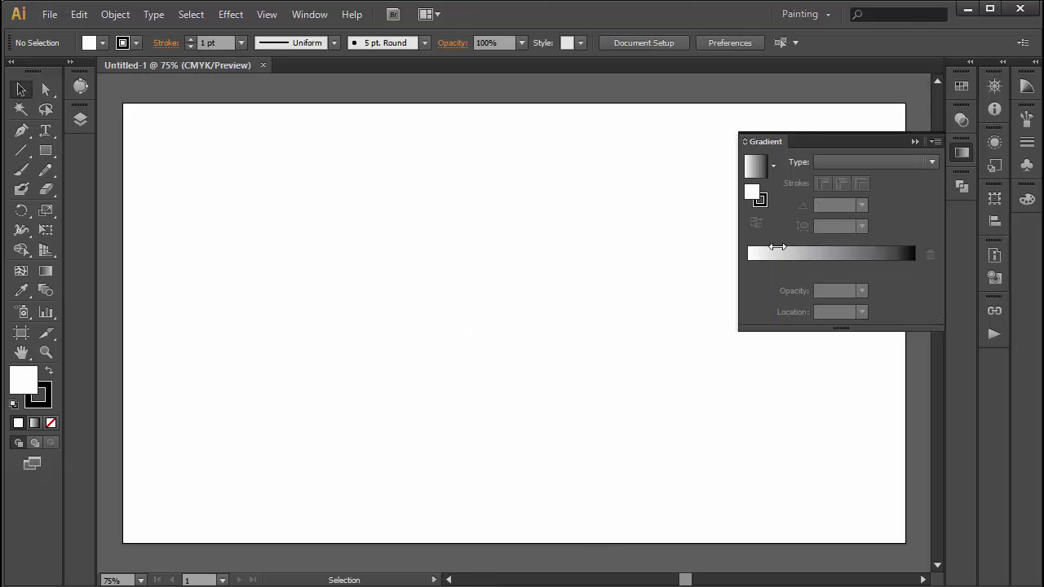
click(915, 142)
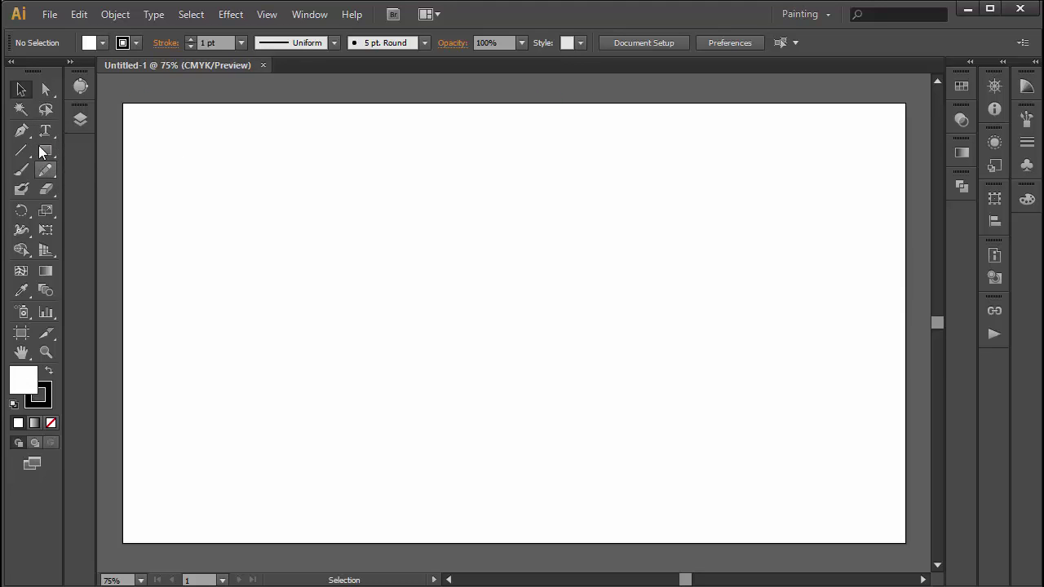
- Draw a large circle on the left of the artboard with the Ellipse Tool
drag(44, 151, 98, 198)
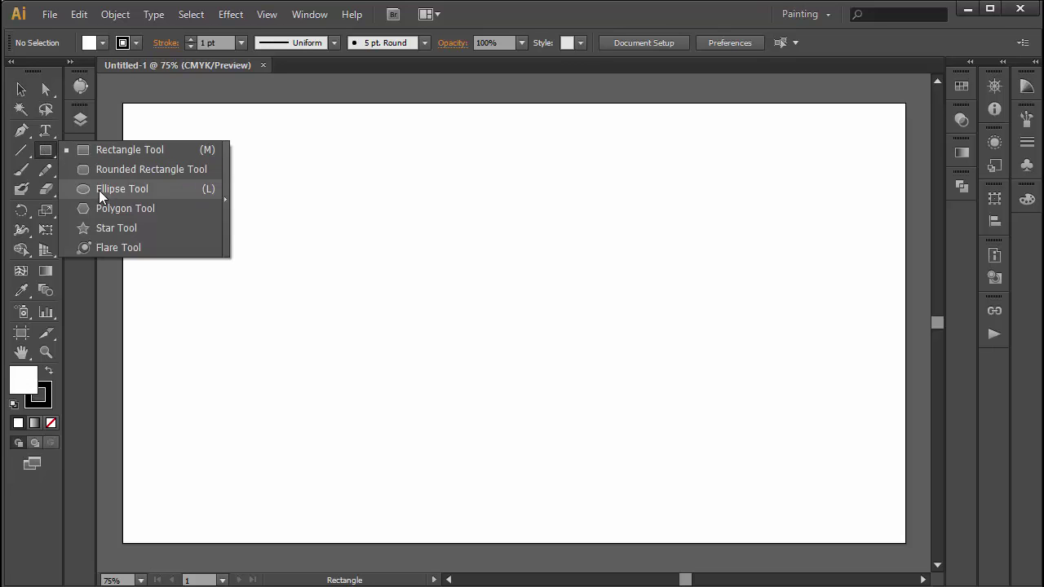
click(101, 196)
mouse_move(186, 154)
mouse_down()
mouse_move(542, 487)
mouse_move(518, 475)
mouse_up()
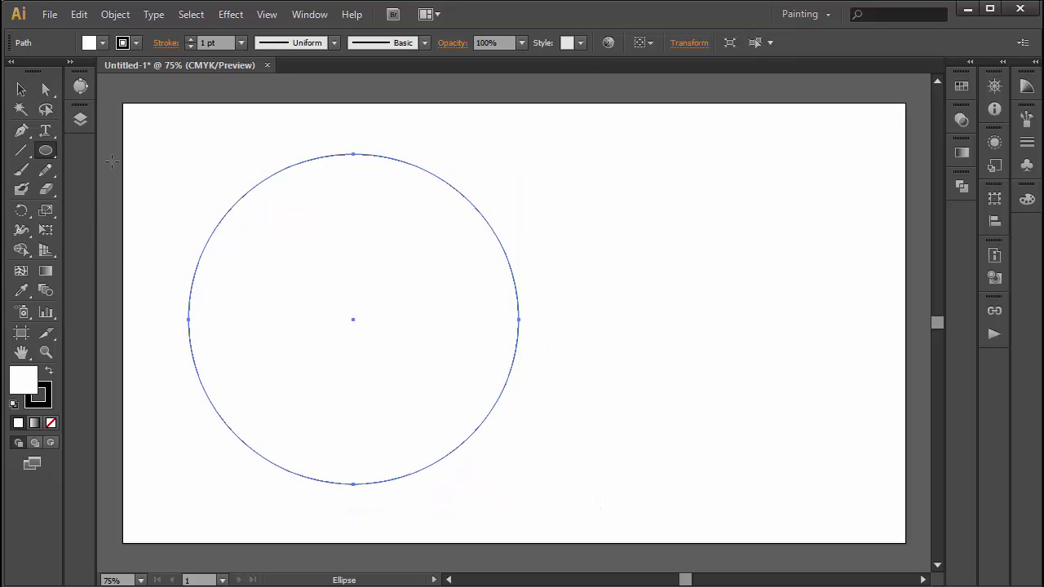
click(21, 89)
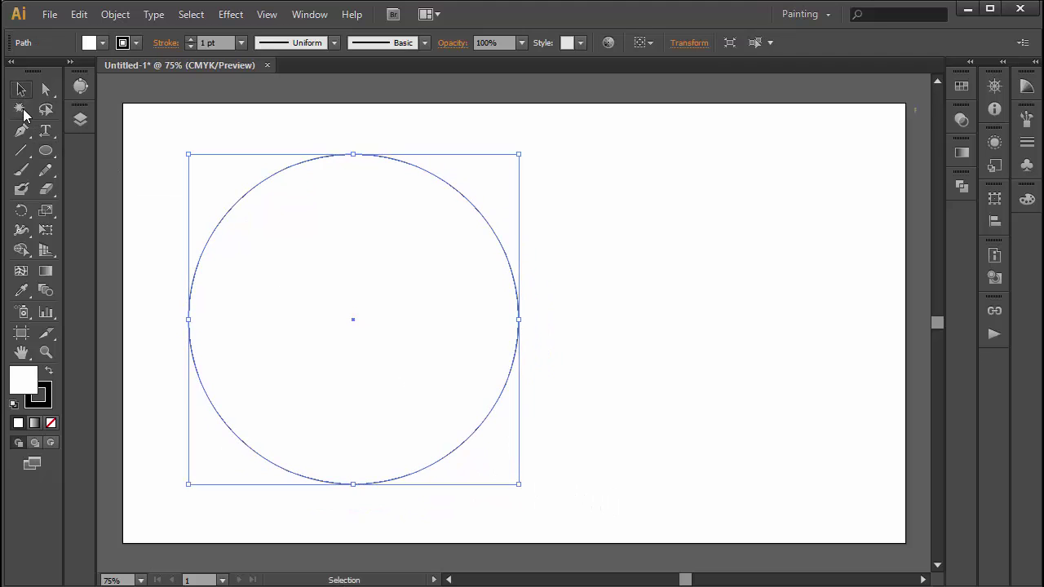
- Give the circle no stroke and a mid-grey fill of about 7f7d7d
click(47, 394)
click(51, 423)
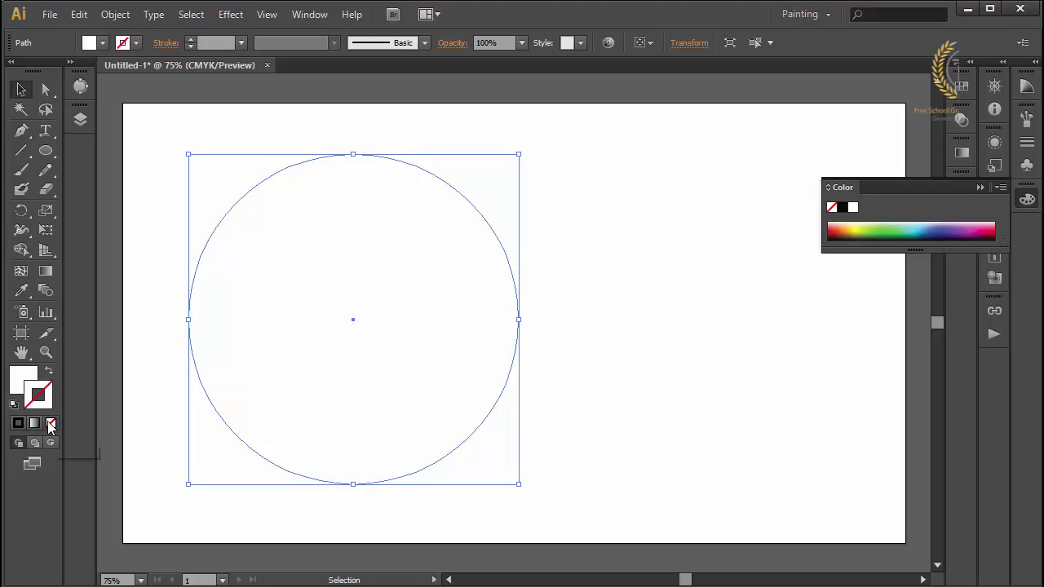
click(18, 386)
double_click(18, 387)
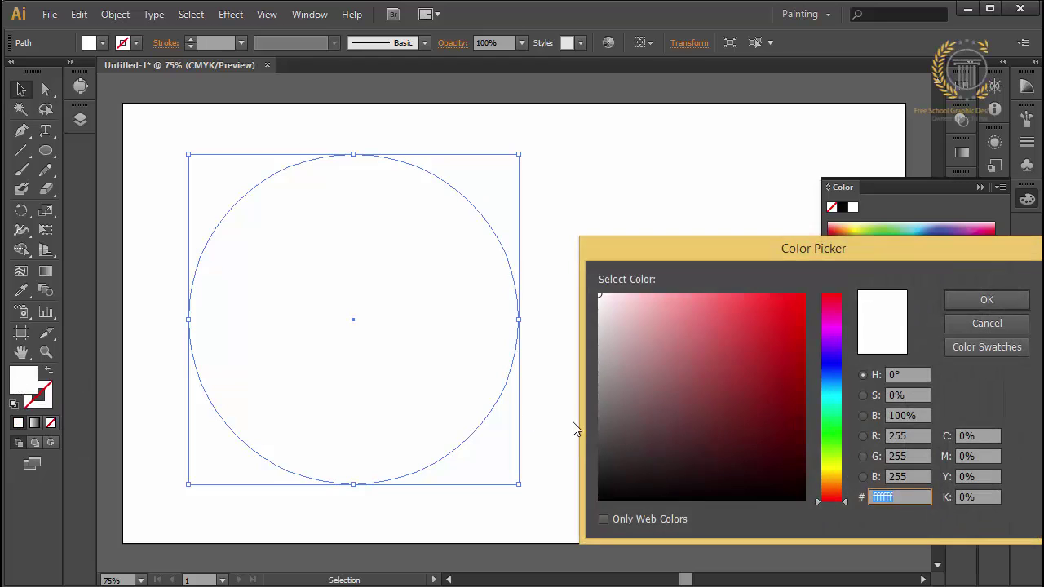
drag(641, 400, 603, 397)
key(Return)
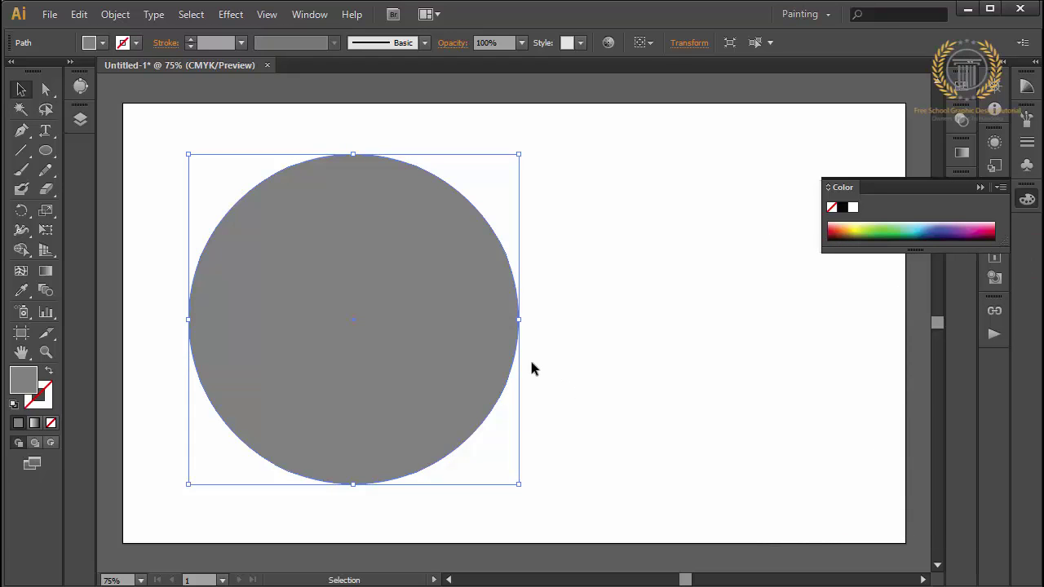
click(581, 390)
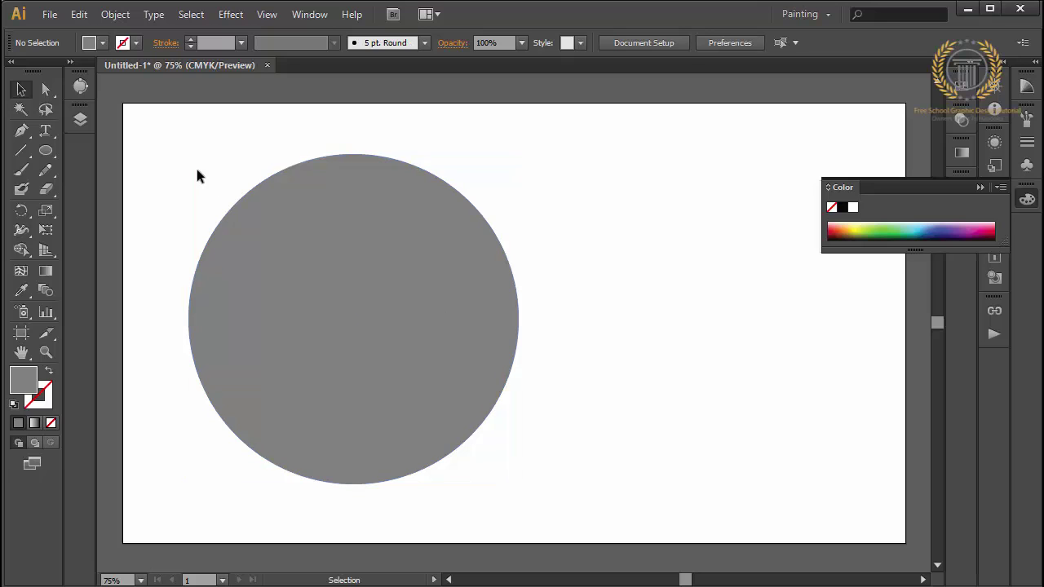
- Set a pale yellow fill and pen-draw a curve from the circle's top across its middle
click(23, 132)
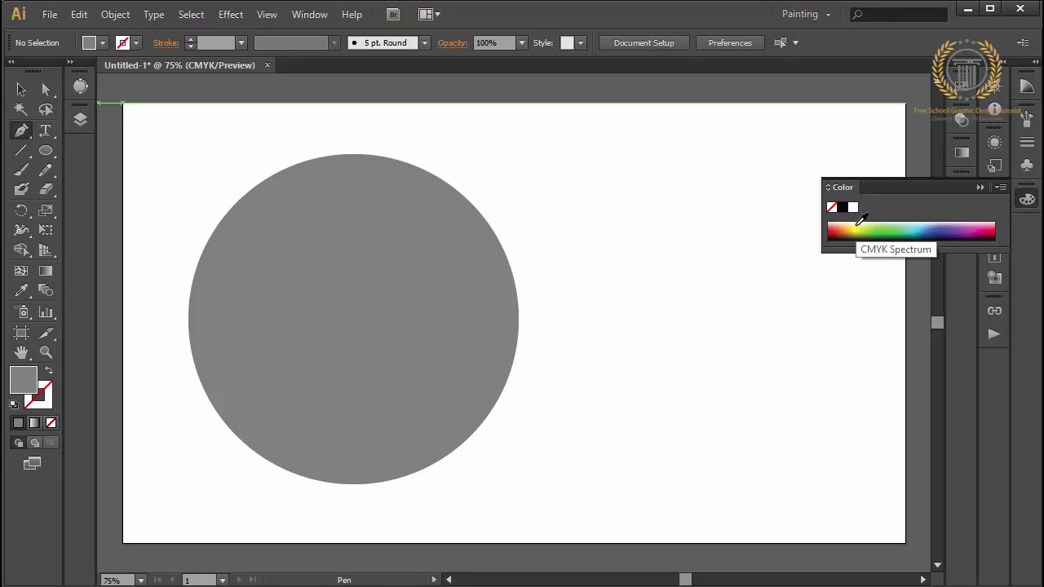
click(848, 227)
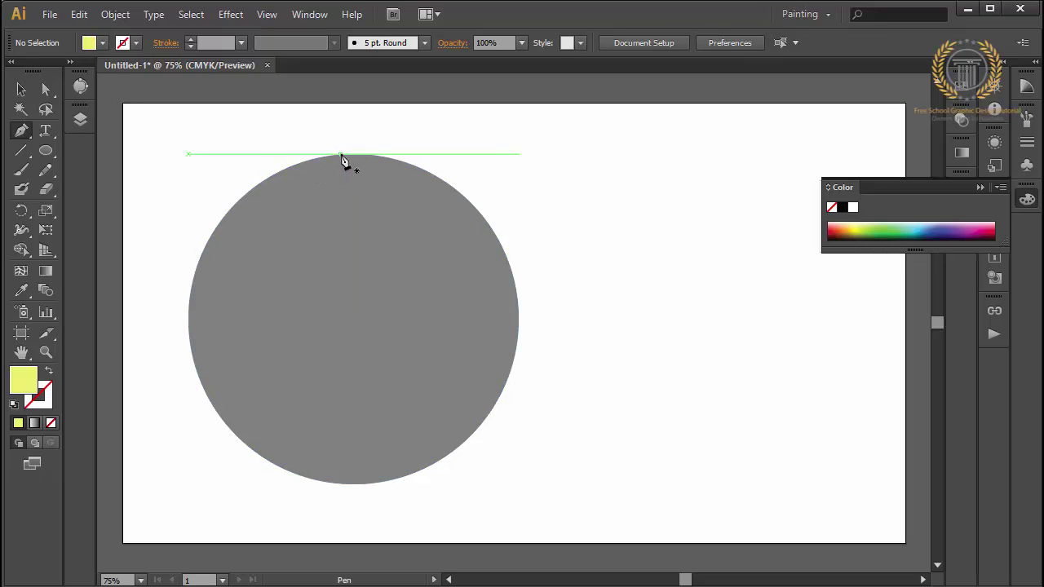
click(342, 155)
drag(308, 207, 297, 255)
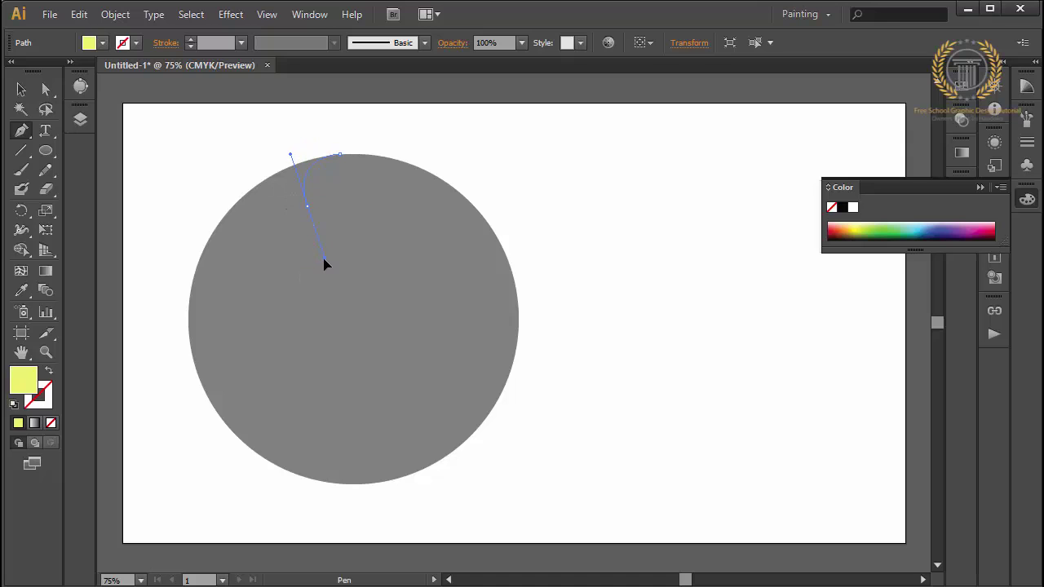
drag(322, 261, 321, 261)
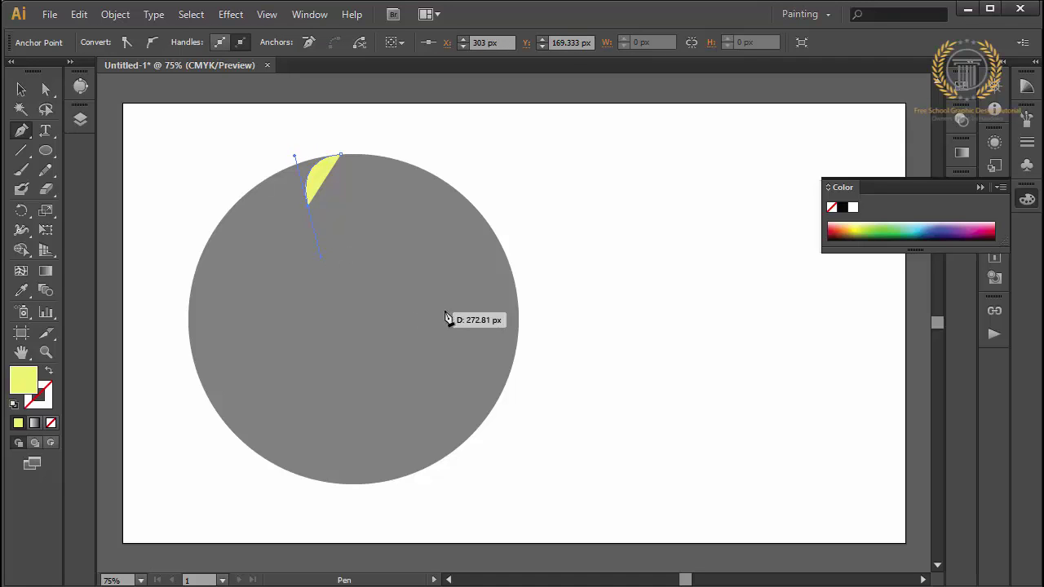
mouse_move(452, 286)
mouse_down()
mouse_move(499, 315)
mouse_move(482, 342)
mouse_up()
drag(509, 327, 507, 323)
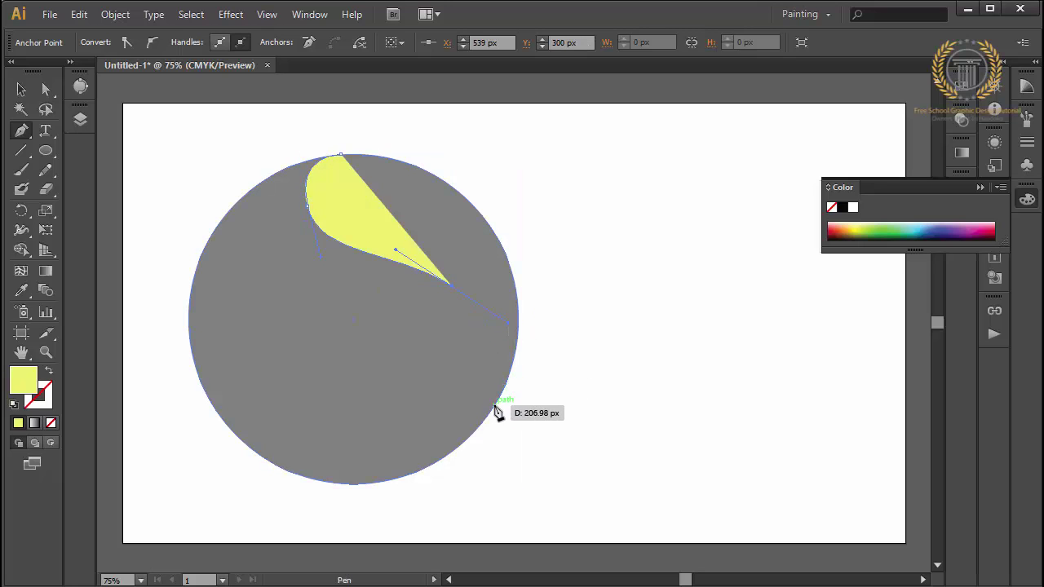
- Extend the yellow band to the circle's lower right edge and close it at the top
drag(493, 405, 463, 454)
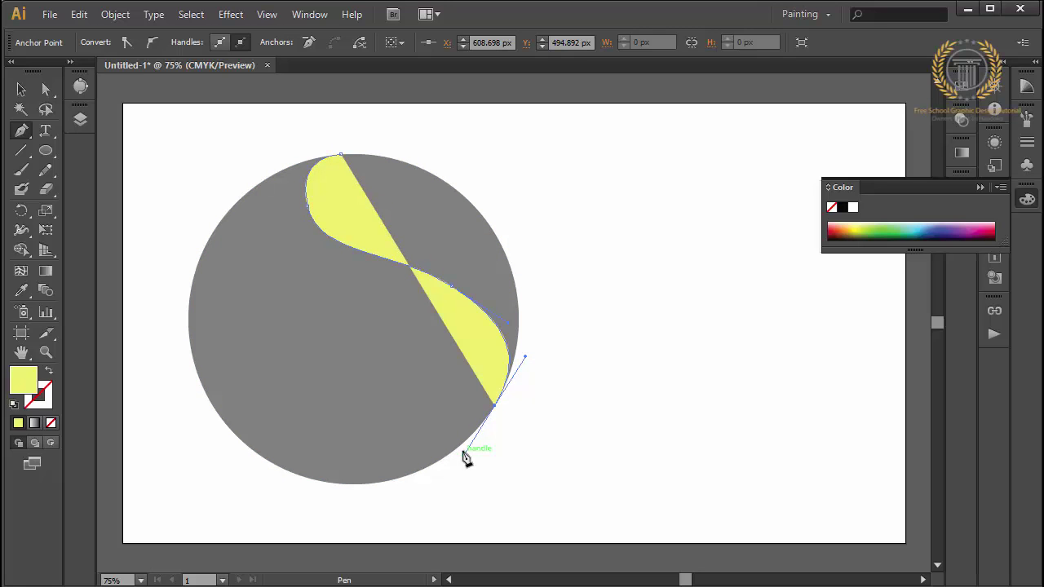
click(468, 437)
drag(453, 337, 398, 292)
drag(259, 236, 236, 178)
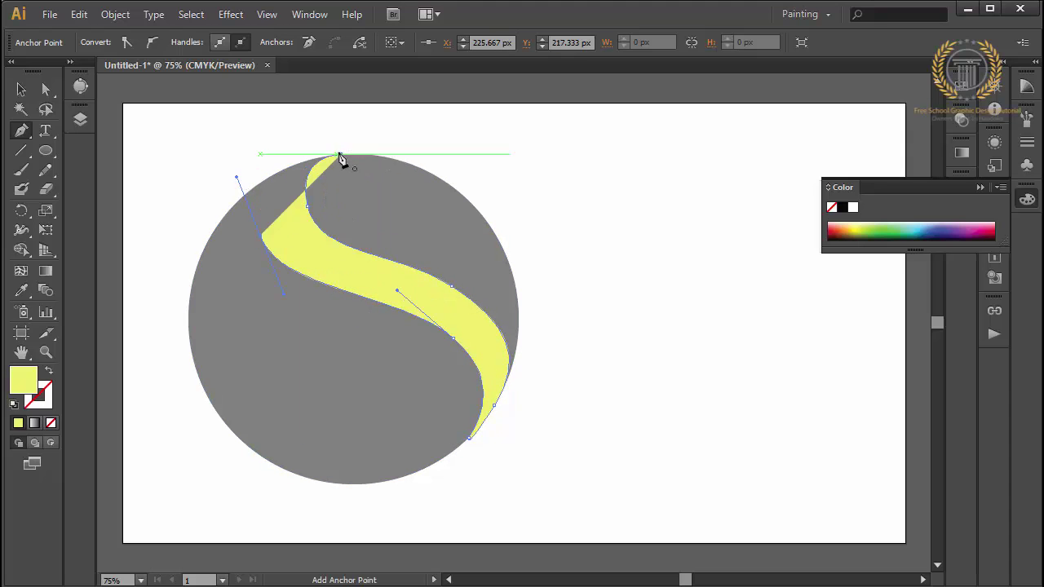
drag(342, 157, 386, 158)
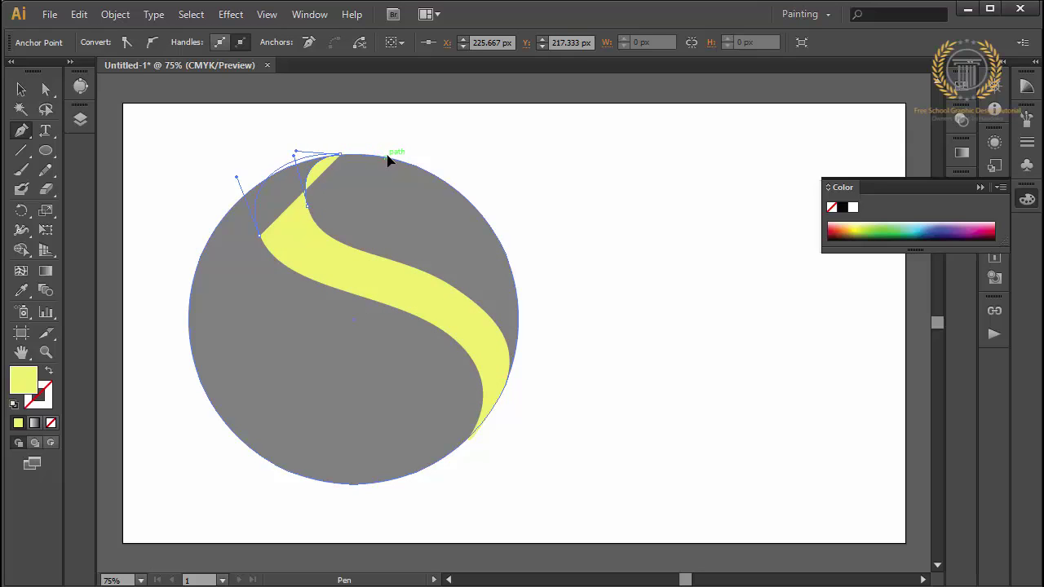
drag(387, 157, 386, 155)
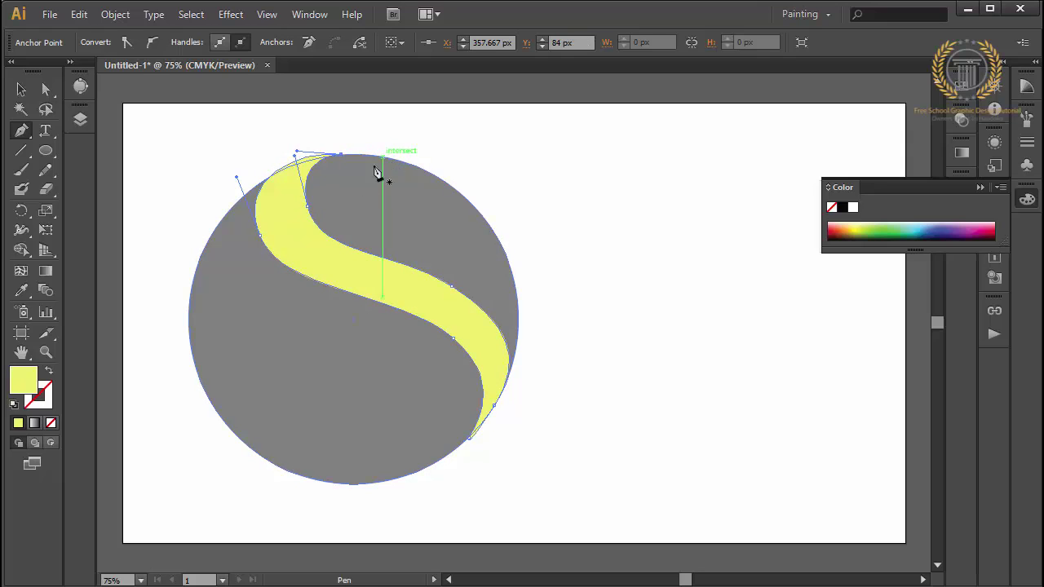
- Pen-draw a second yellow band from the circle's bottom curving up to its upper left
click(378, 484)
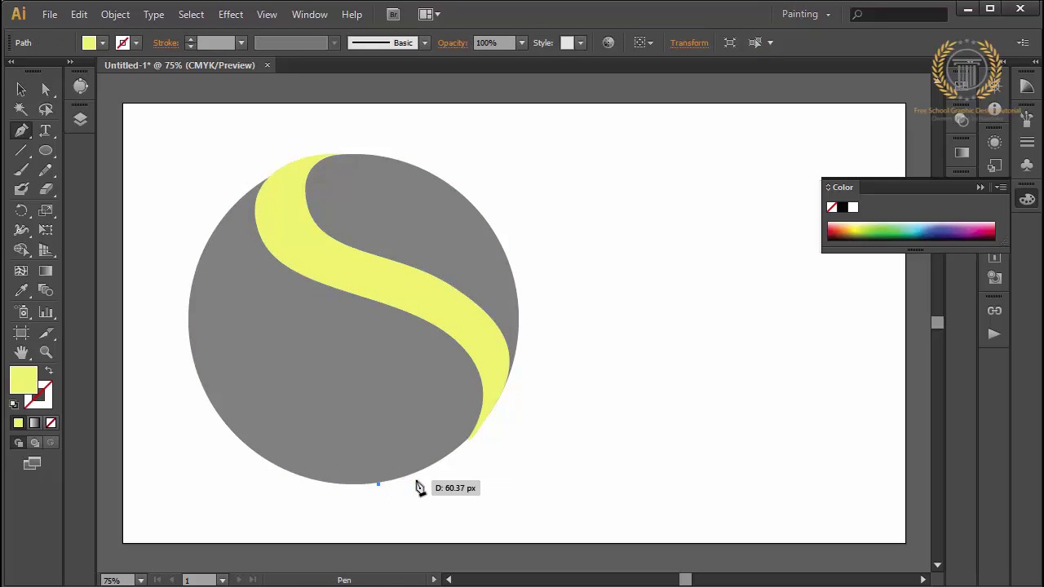
click(414, 480)
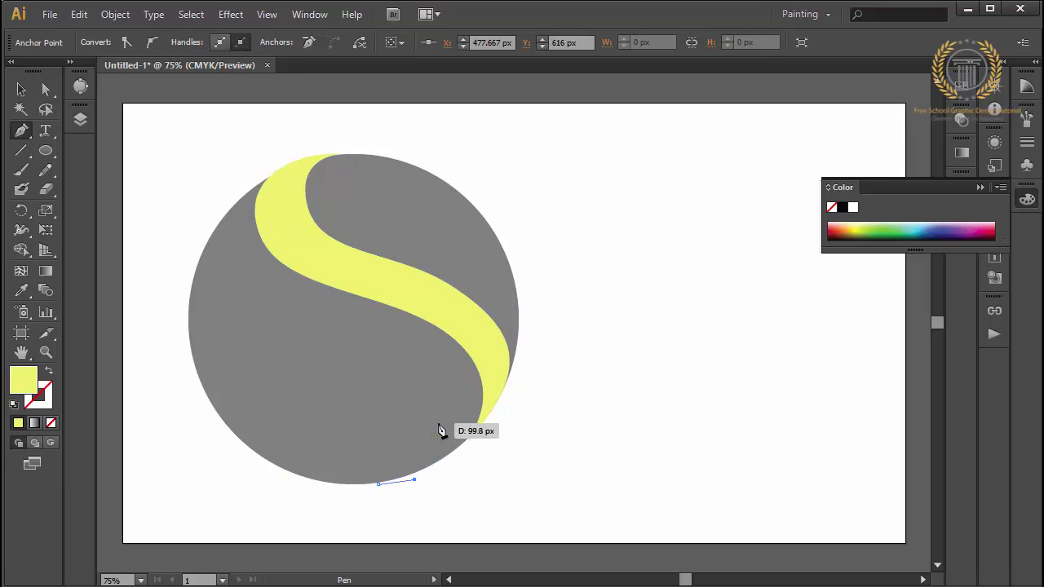
drag(414, 389, 377, 354)
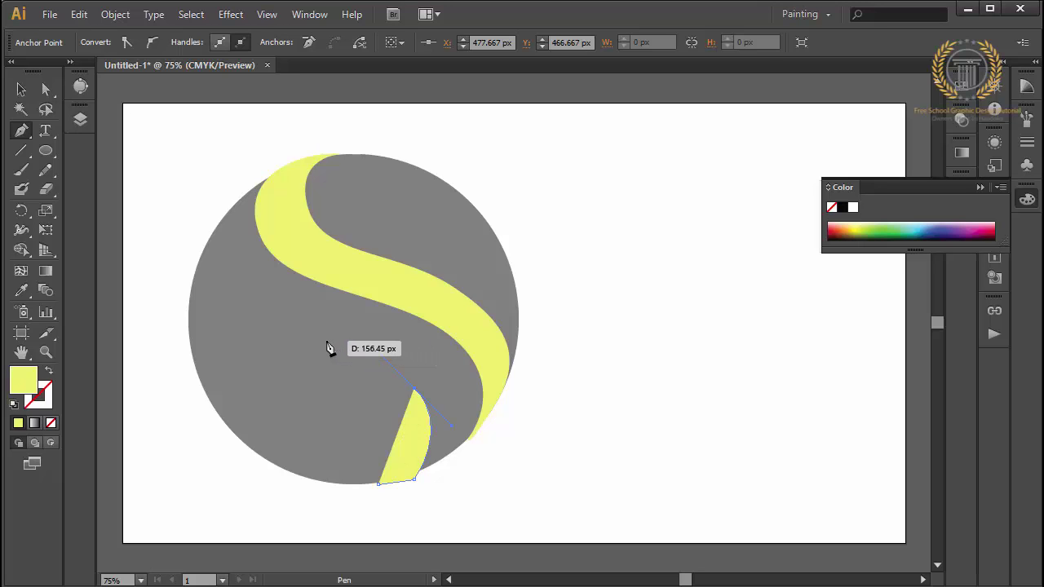
mouse_move(228, 313)
mouse_down()
mouse_move(208, 274)
mouse_move(165, 249)
mouse_up()
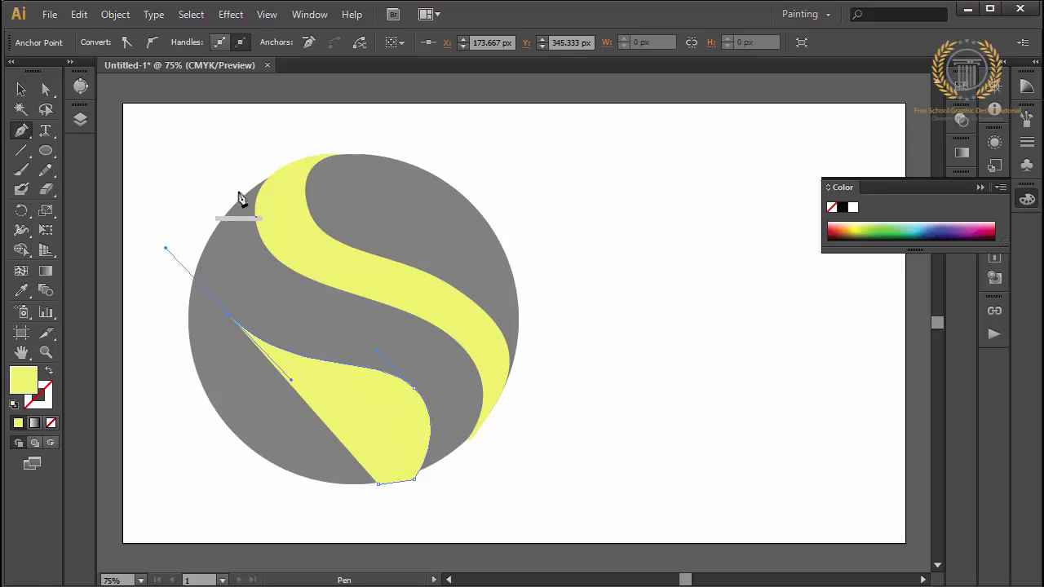
click(224, 194)
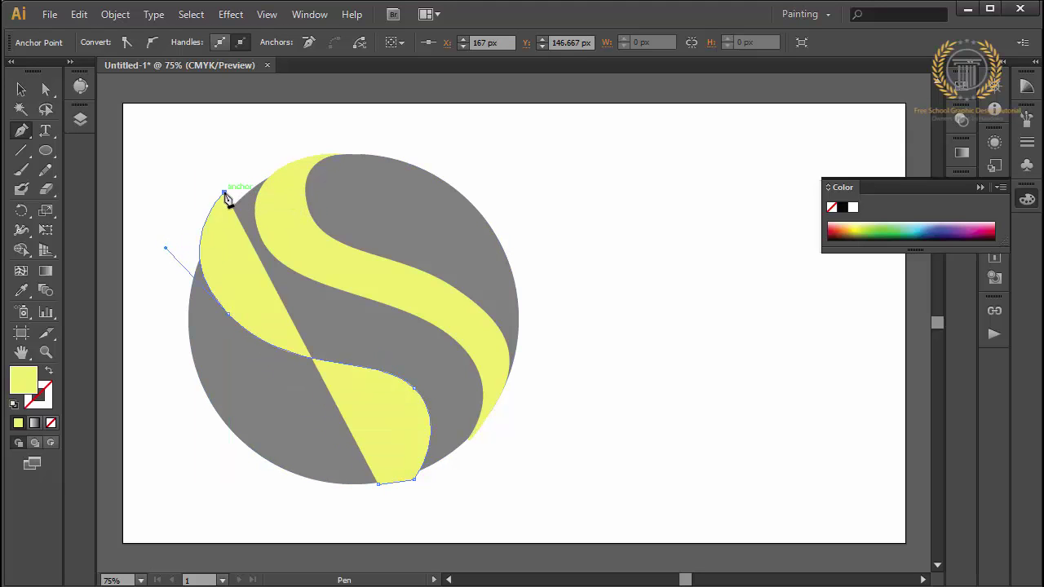
- Bring the second band back down along the left edge, close it below the circle, and deselect
click(172, 286)
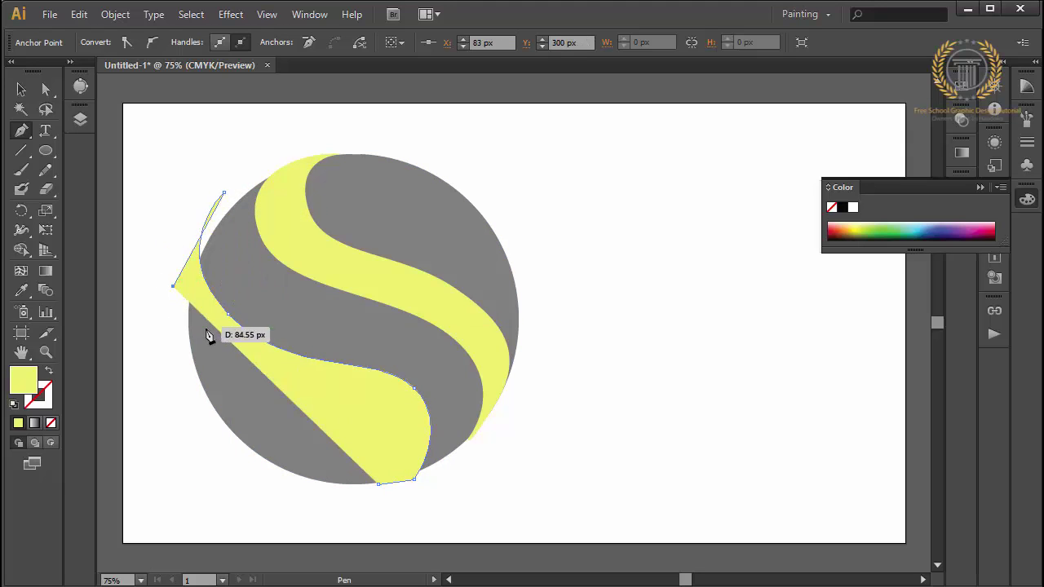
click(190, 332)
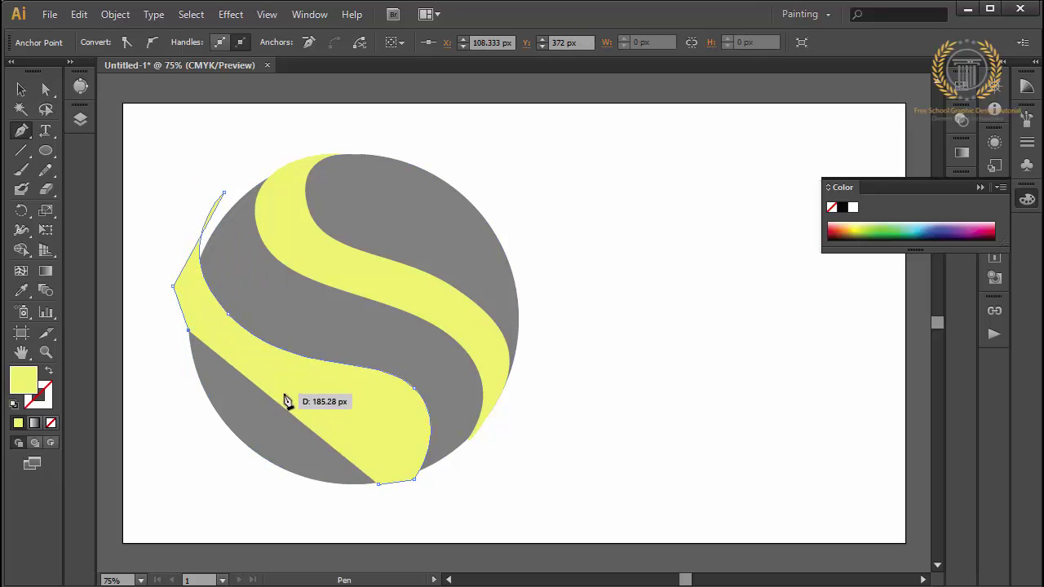
drag(281, 389, 353, 404)
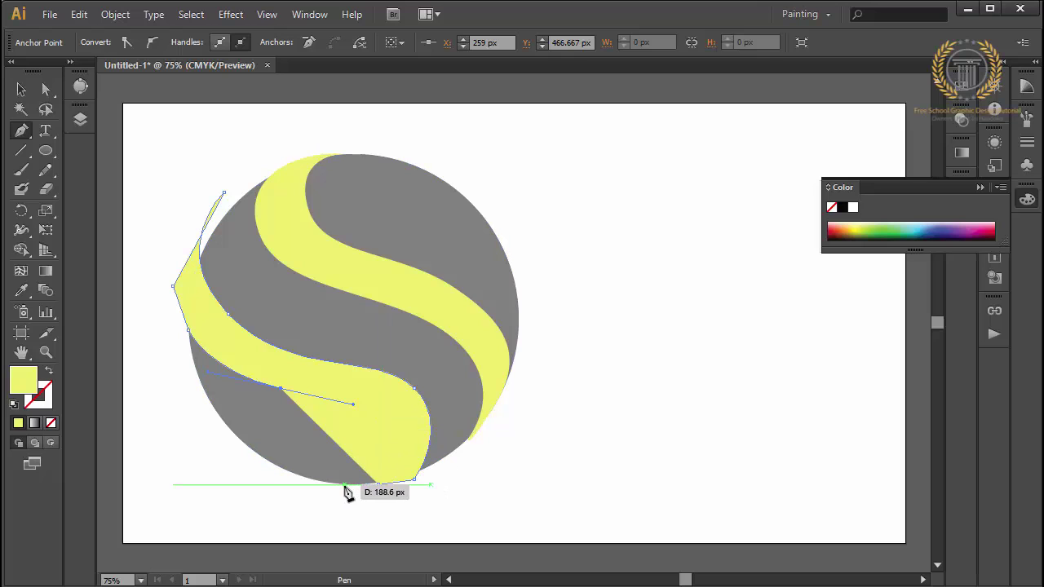
mouse_move(343, 483)
mouse_down()
mouse_move(274, 537)
mouse_move(271, 525)
mouse_up()
mouse_move(378, 485)
mouse_down()
mouse_move(384, 497)
mouse_move(384, 487)
mouse_up()
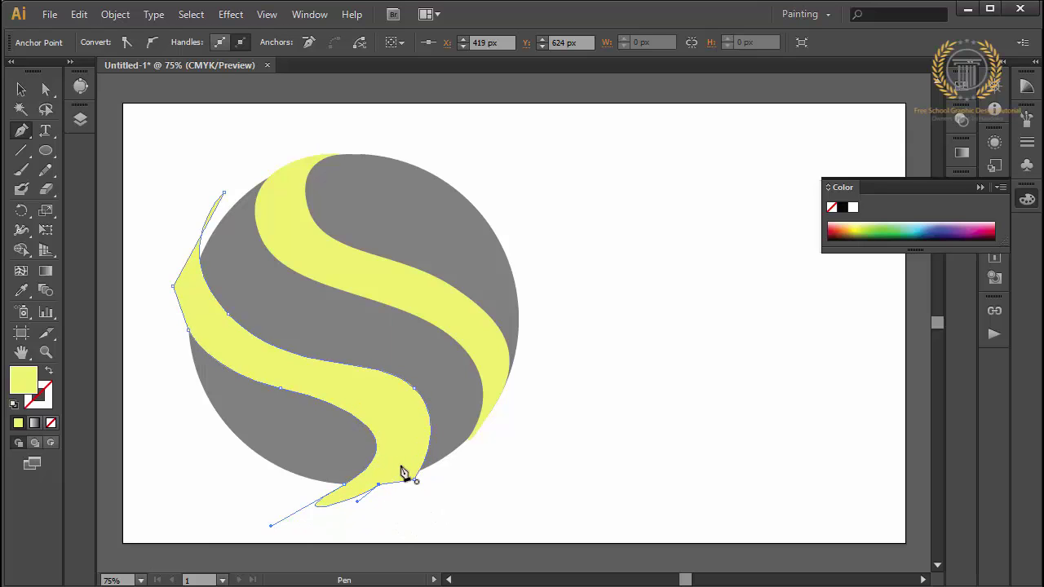
click(21, 90)
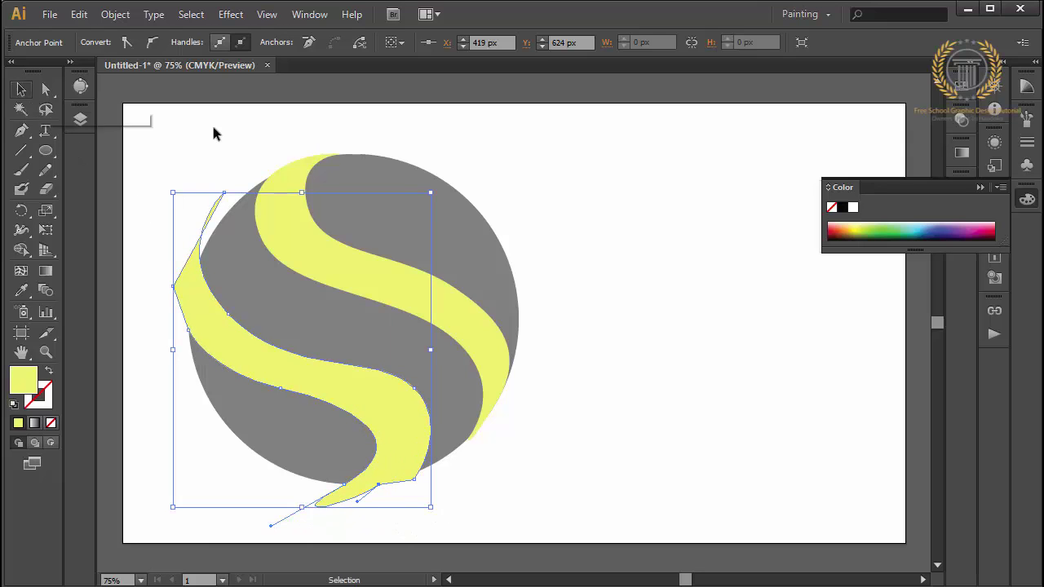
click(522, 202)
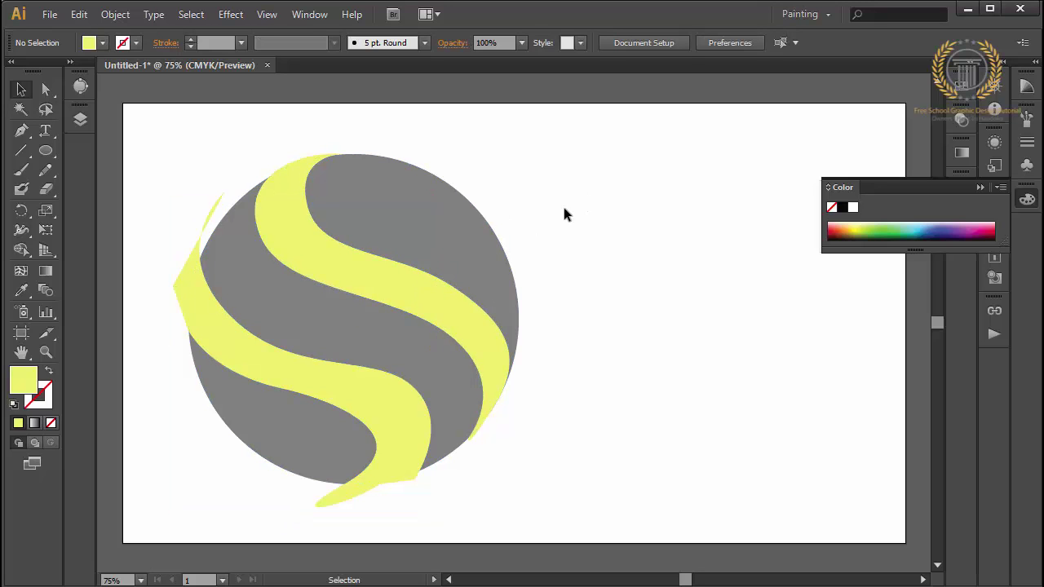
- Subtract both yellow bands from the grey circle with Pathfinder Minus Front
drag(575, 201, 284, 453)
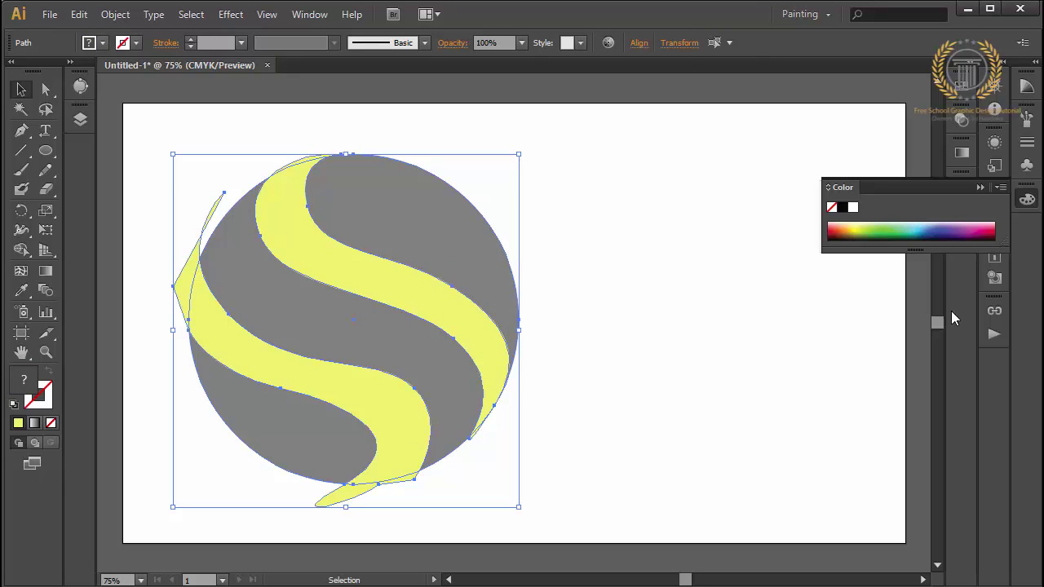
click(980, 187)
click(963, 186)
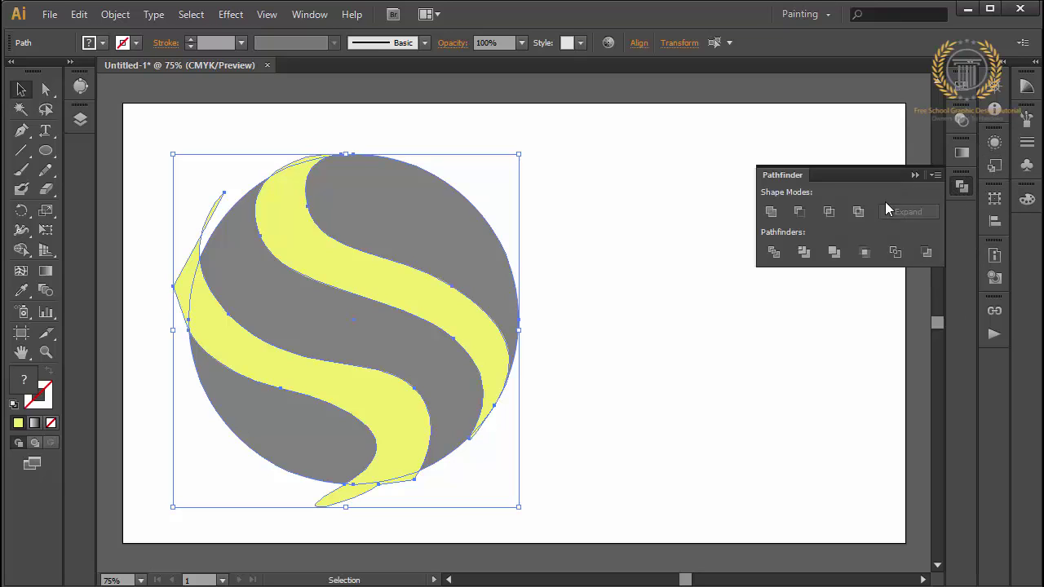
click(800, 214)
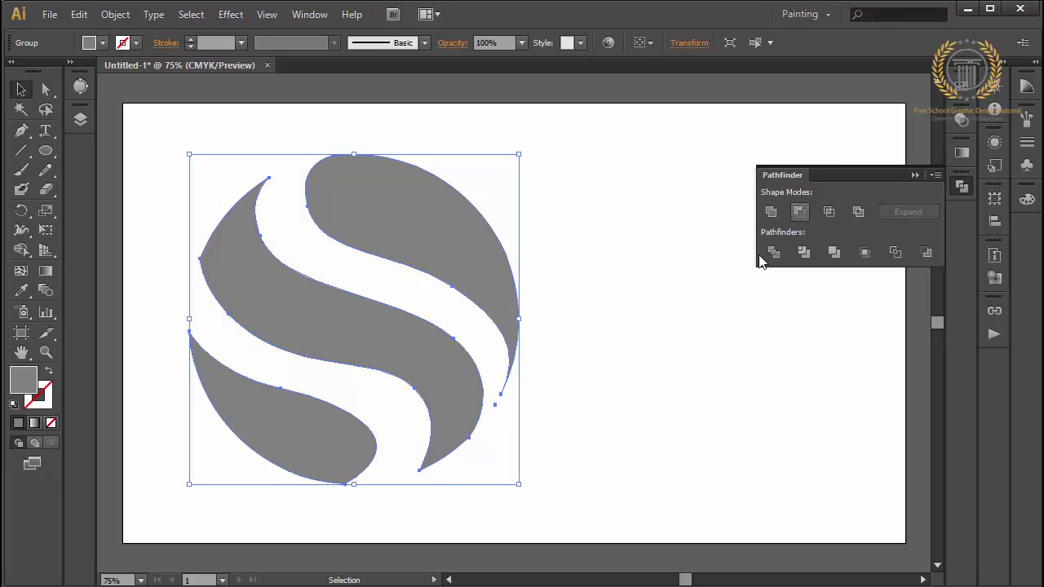
- Ungroup the cut result into separate pieces and delete the small stray fragment
right_click(651, 403)
click(690, 490)
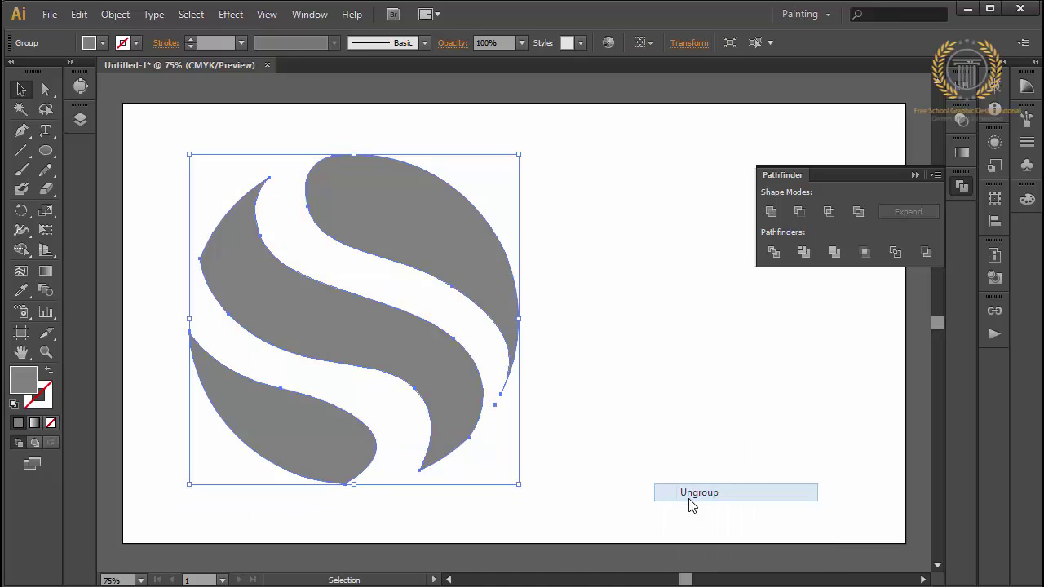
click(613, 480)
click(495, 406)
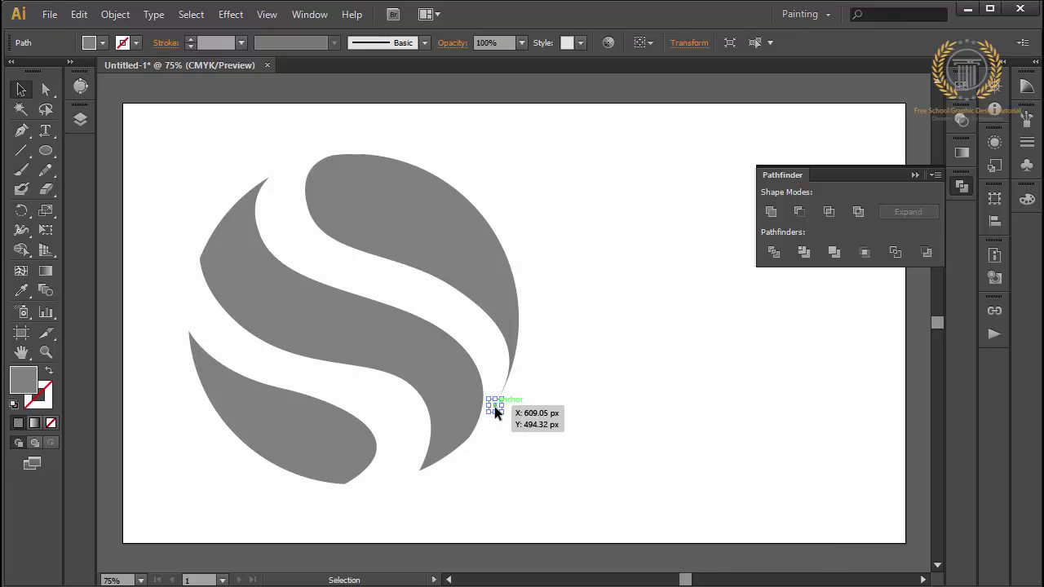
key(Delete)
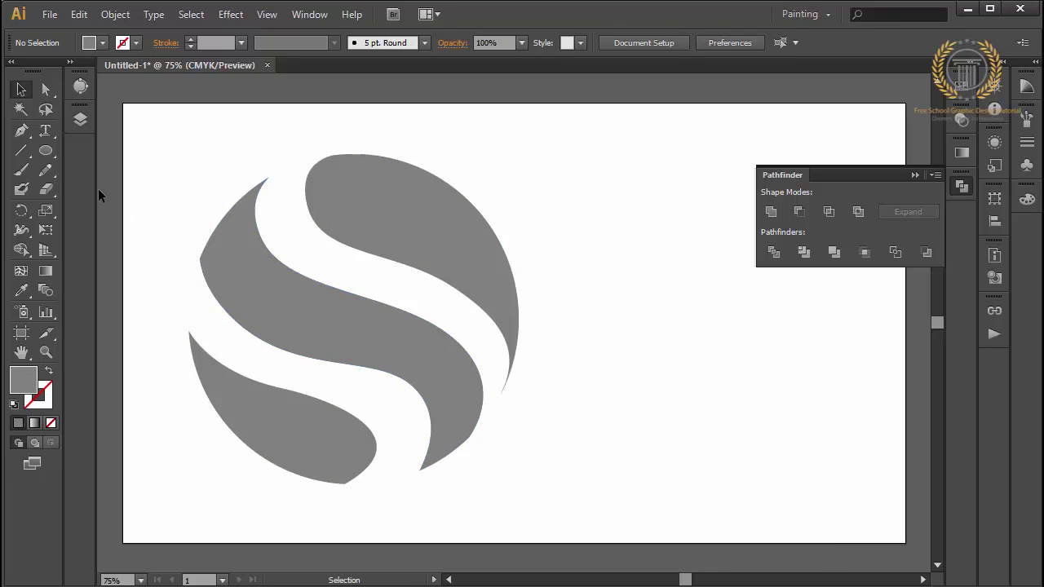
- Round the lower-left piece's tip and smooth its bottom and upper curves with Direct Selection
click(46, 90)
click(269, 177)
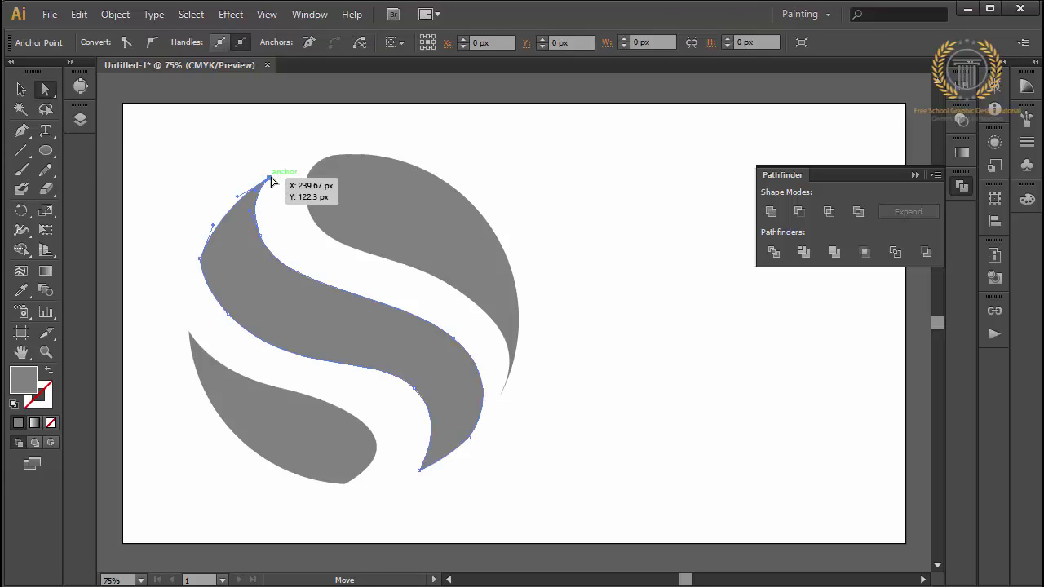
click(346, 484)
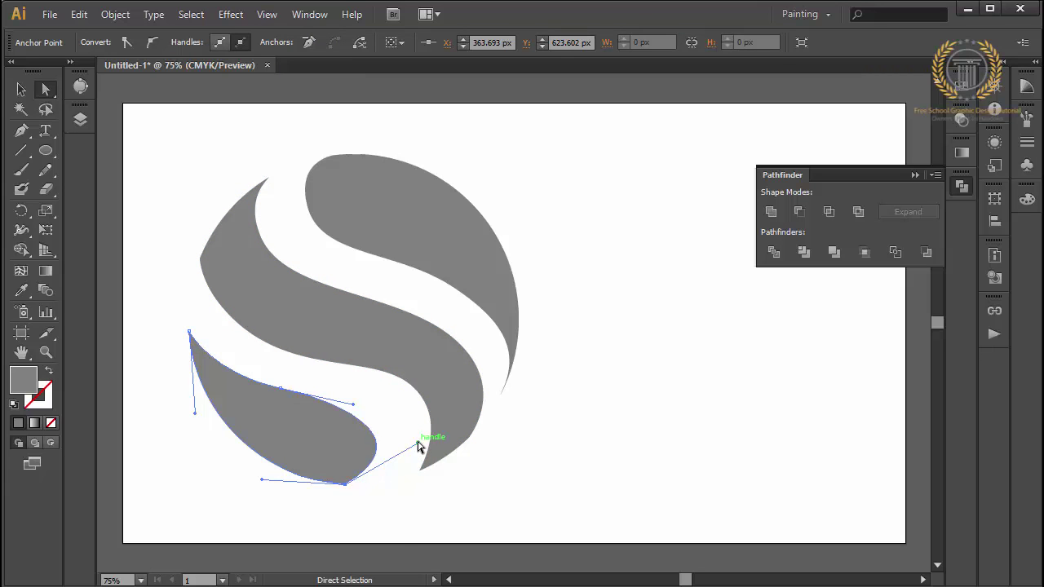
drag(418, 442, 423, 471)
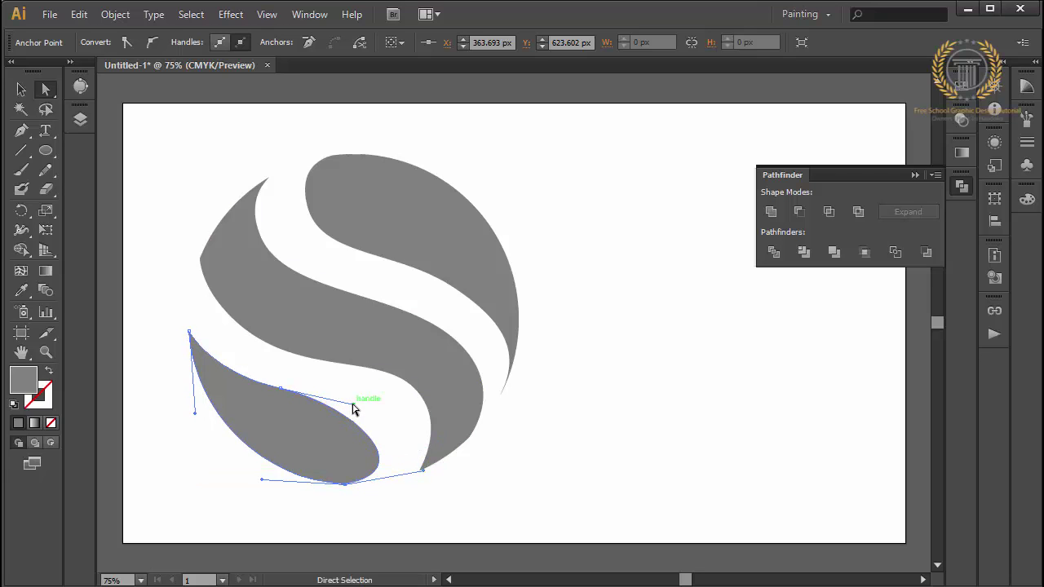
drag(354, 404, 397, 396)
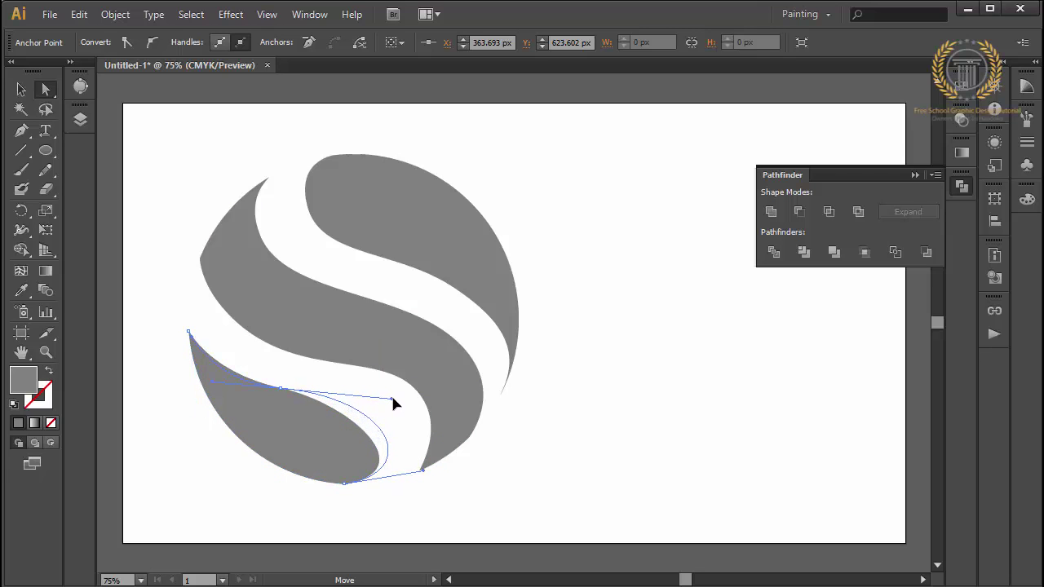
drag(397, 394, 408, 391)
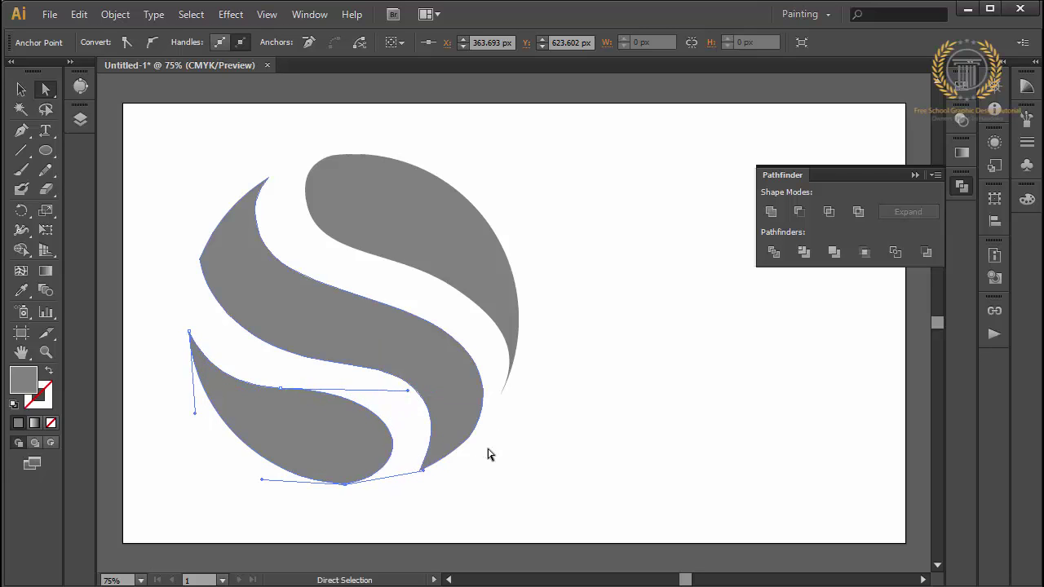
drag(424, 472, 413, 487)
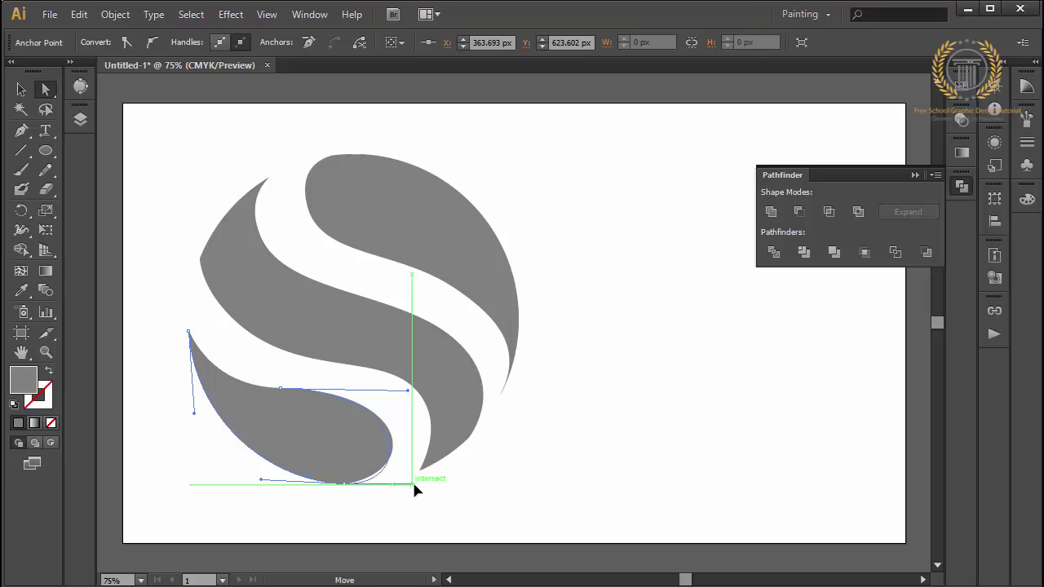
click(487, 496)
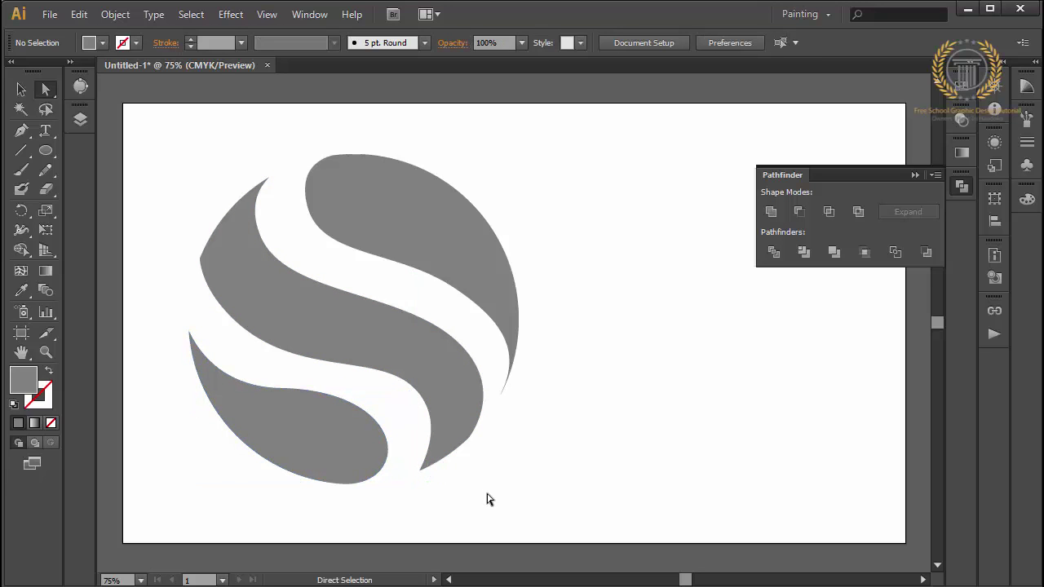
click(297, 393)
click(280, 389)
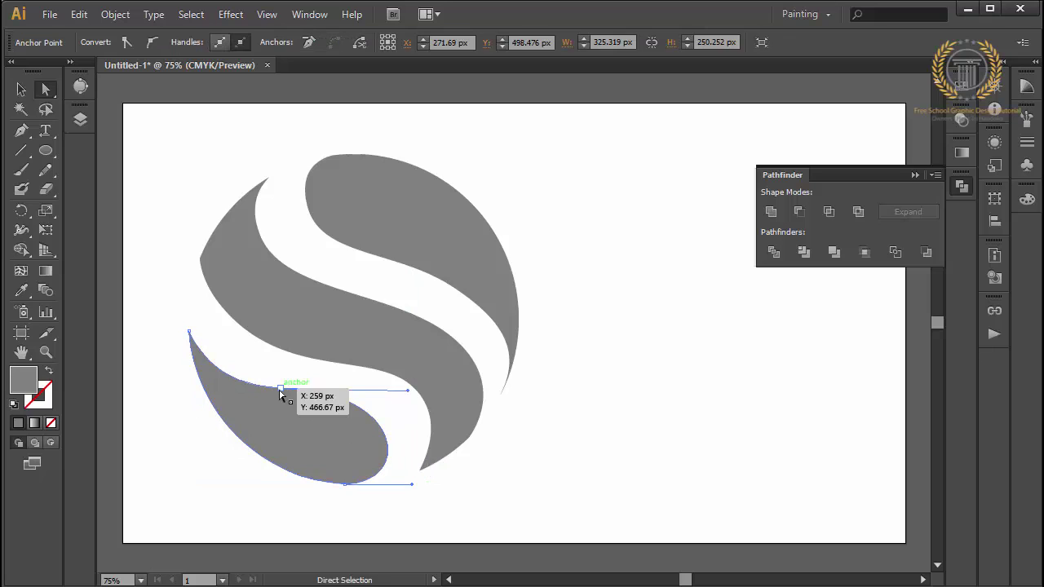
drag(211, 393, 201, 385)
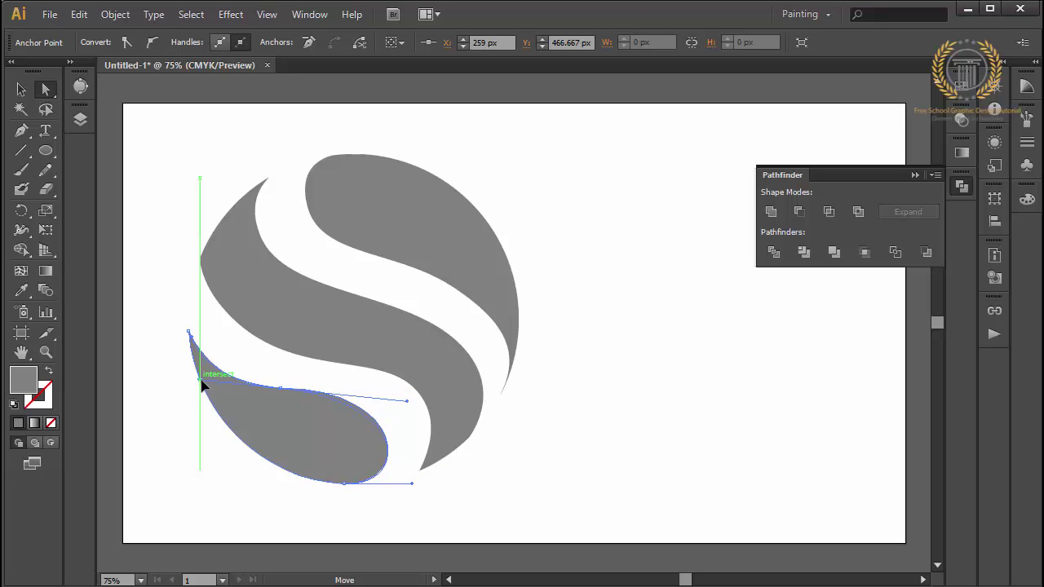
click(438, 492)
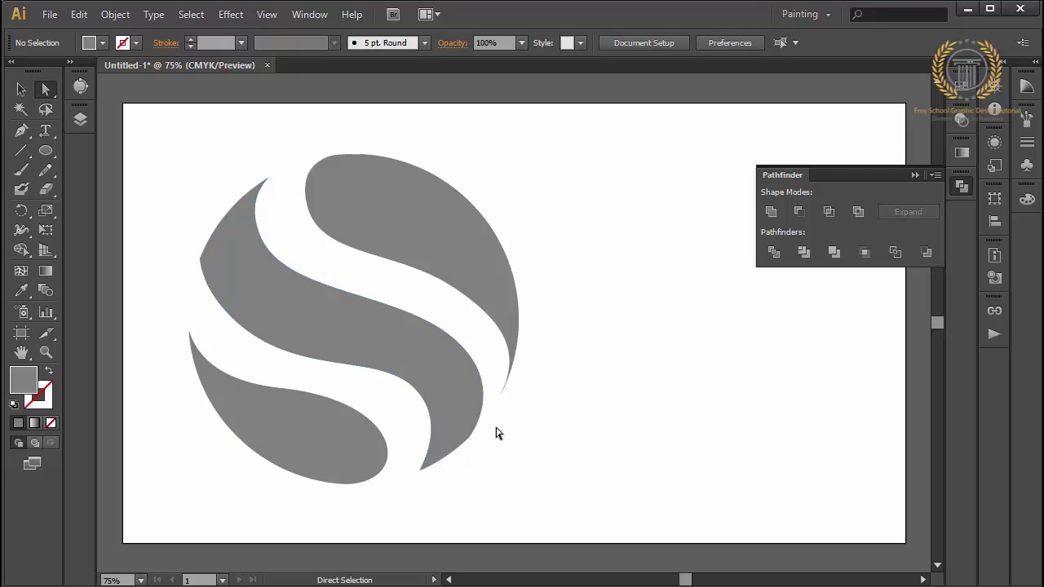
- Smooth the middle piece's lower-right and left-edge curves to follow the circle
click(471, 439)
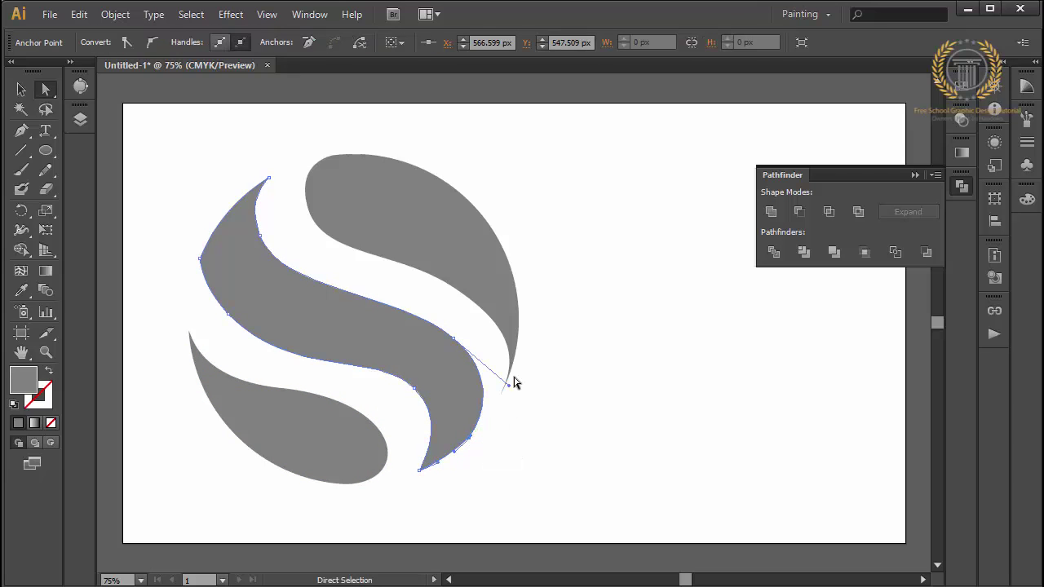
drag(510, 386, 517, 392)
click(550, 407)
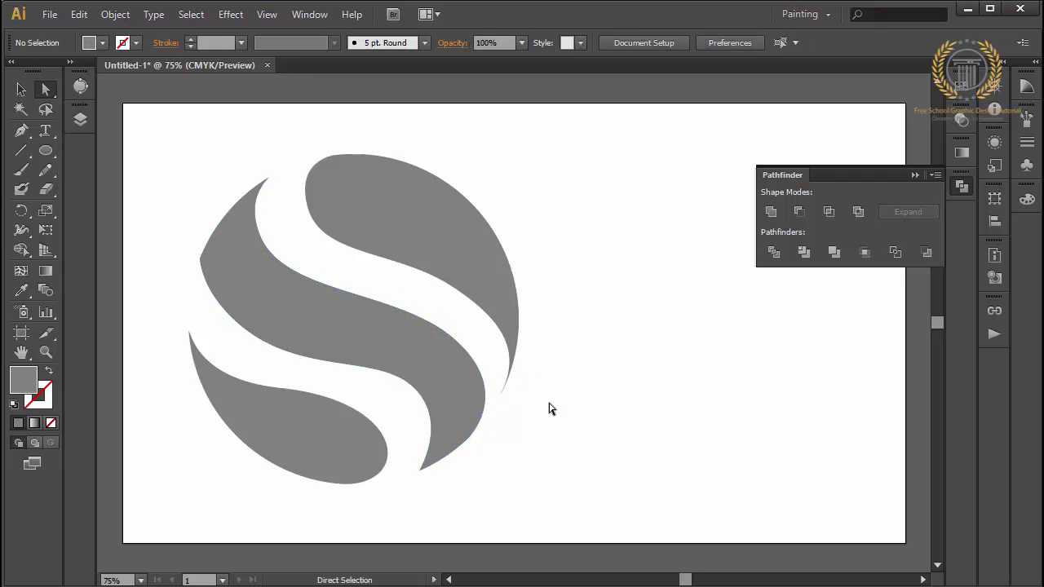
click(199, 260)
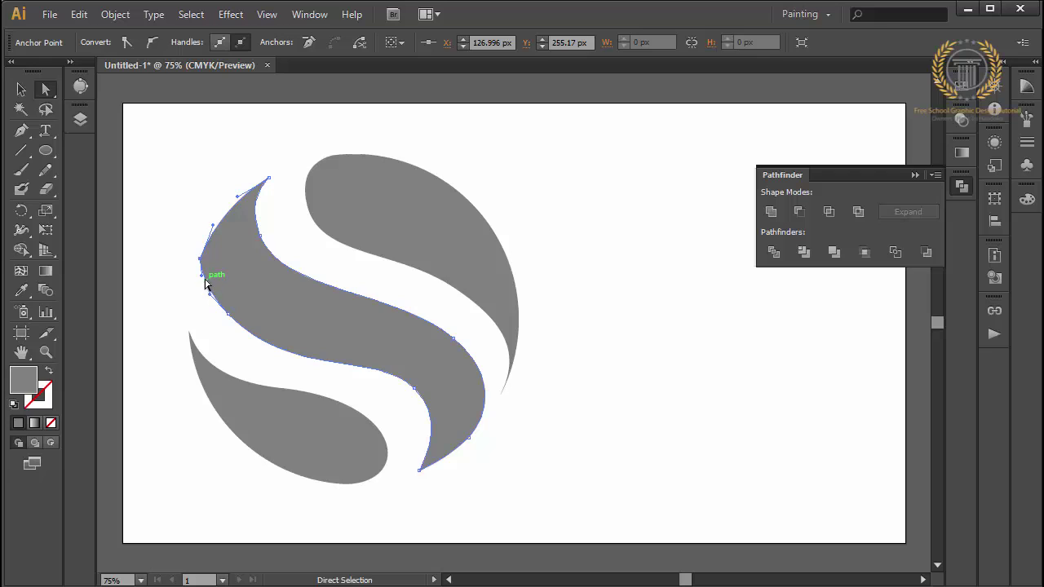
mouse_move(203, 281)
mouse_down()
mouse_move(193, 287)
mouse_move(208, 303)
mouse_up()
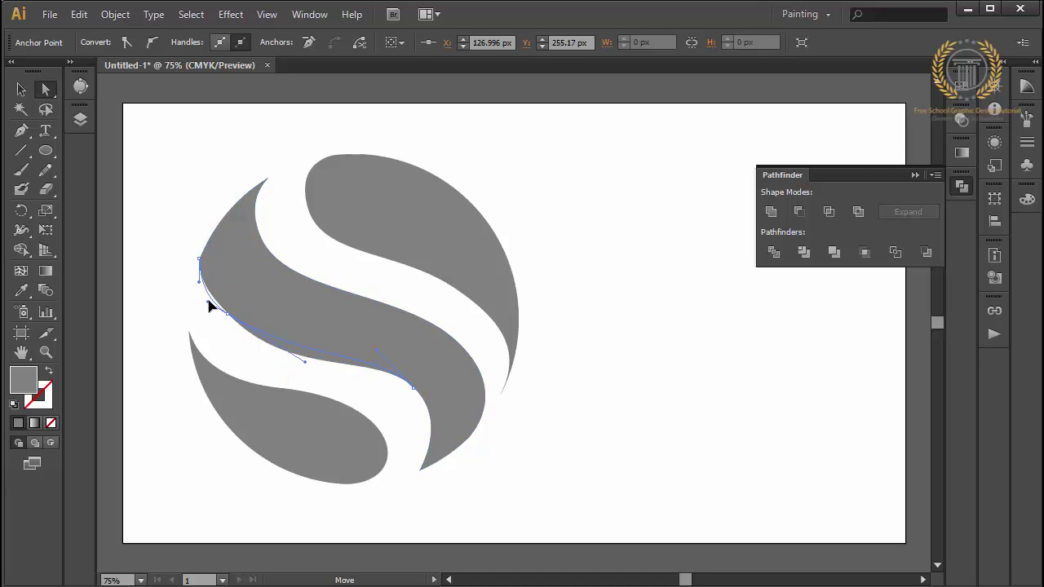
click(141, 290)
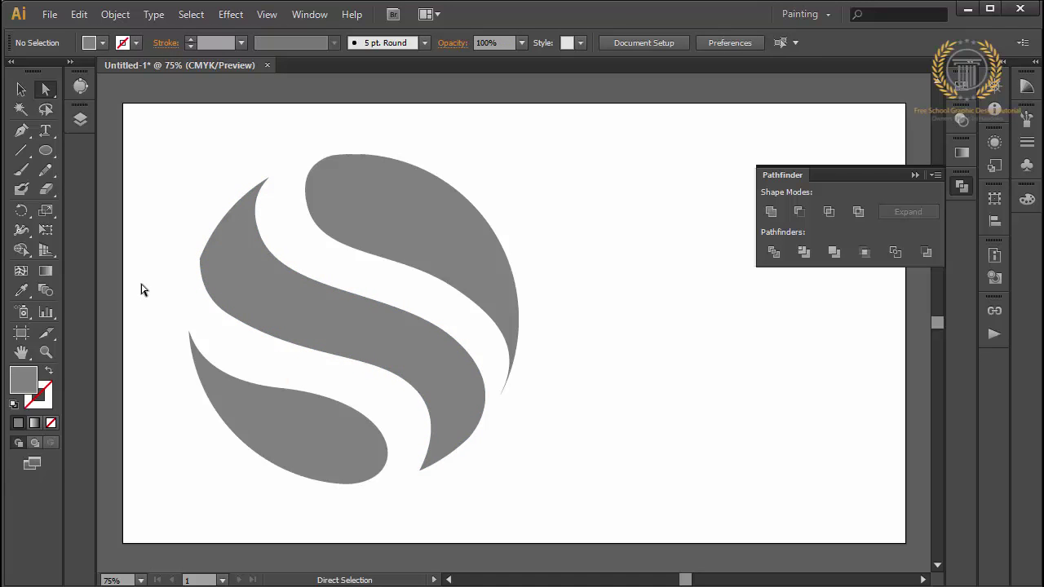
click(200, 260)
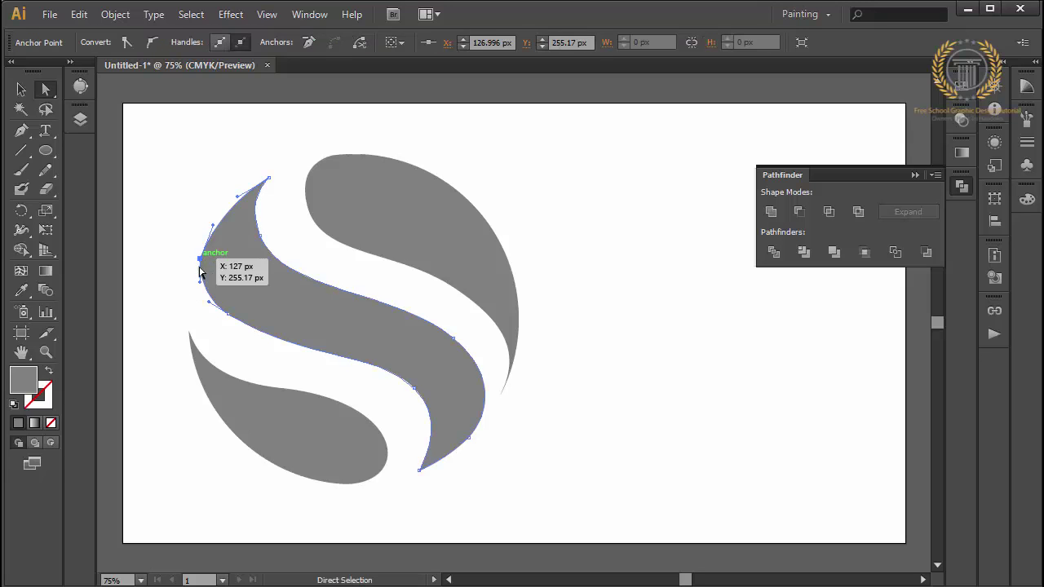
drag(200, 287, 194, 279)
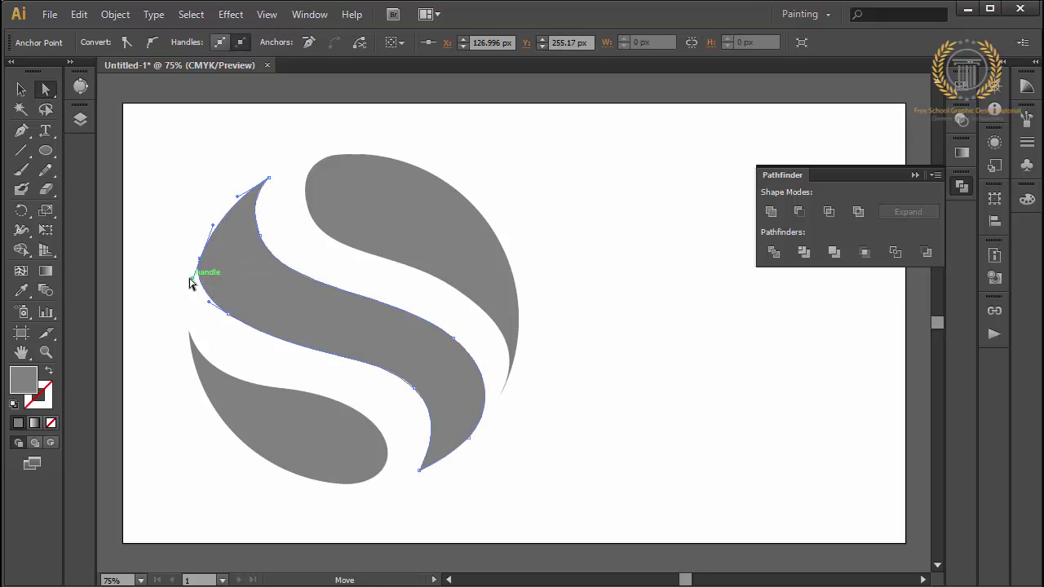
click(181, 284)
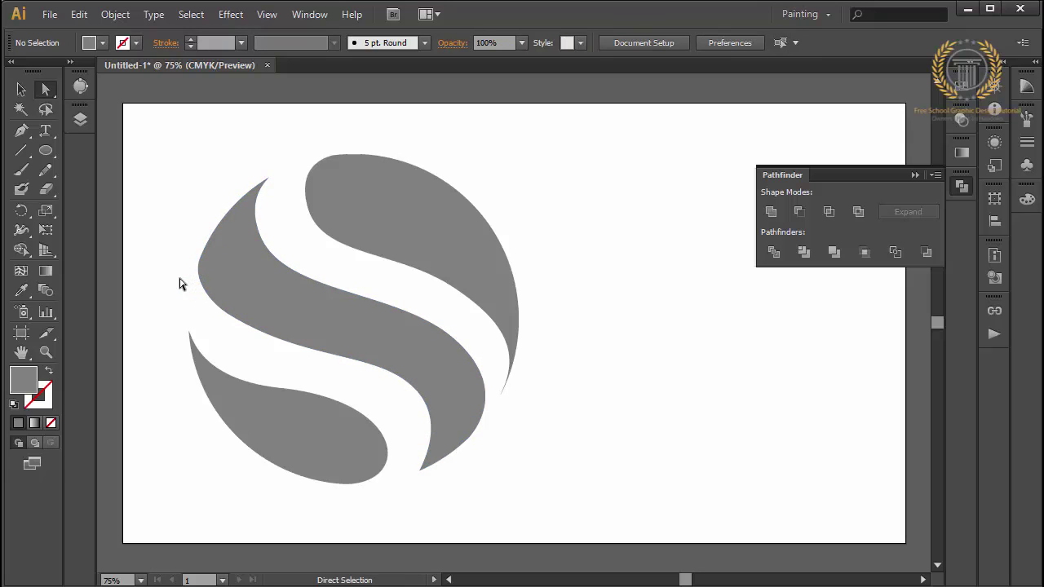
click(21, 89)
- Move all three grey S pieces slightly right and zoom in to 100%
drag(576, 275, 297, 453)
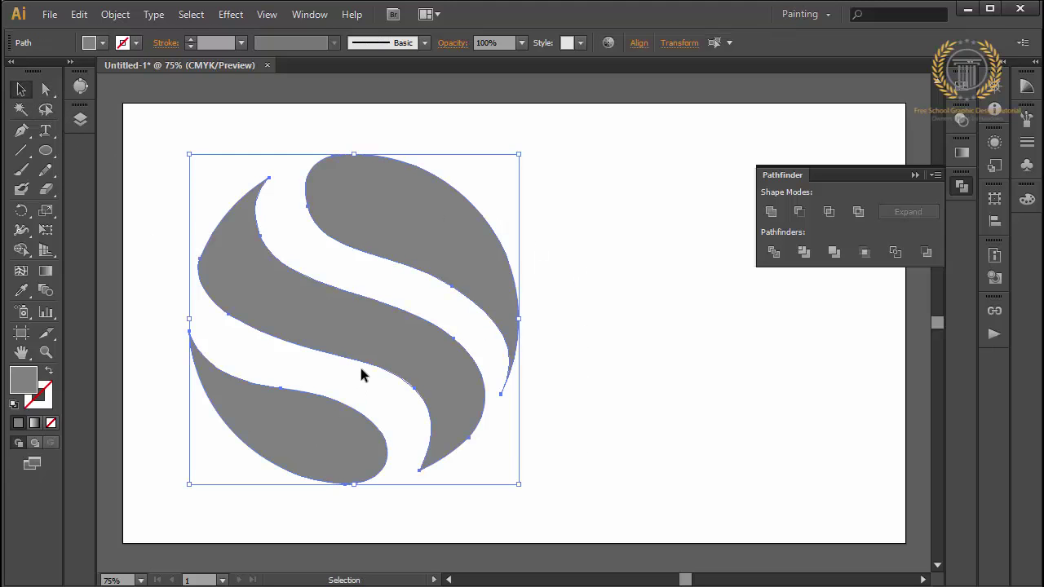
drag(361, 347, 425, 353)
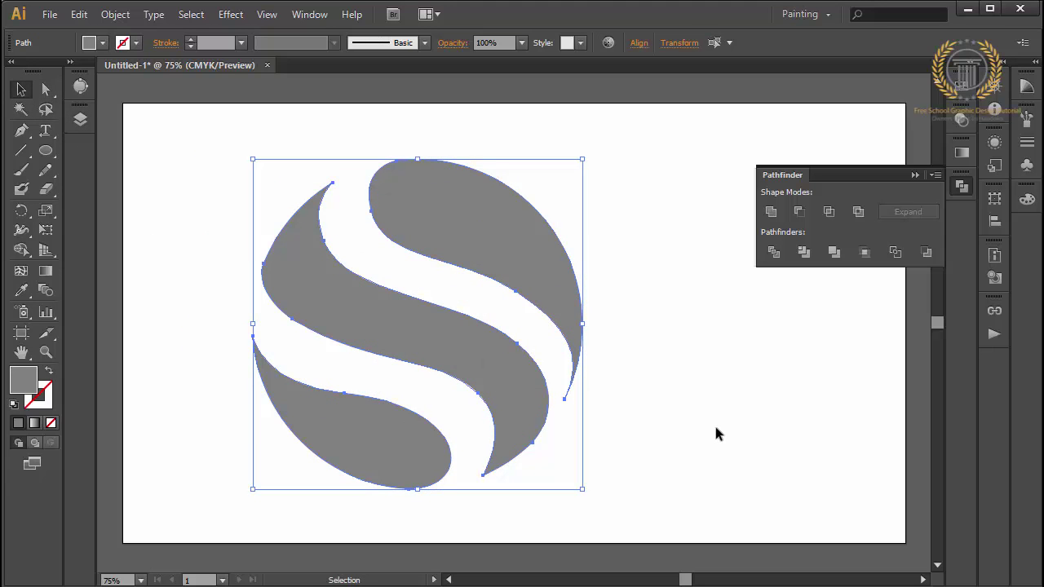
click(716, 434)
key(ctrl+plus)
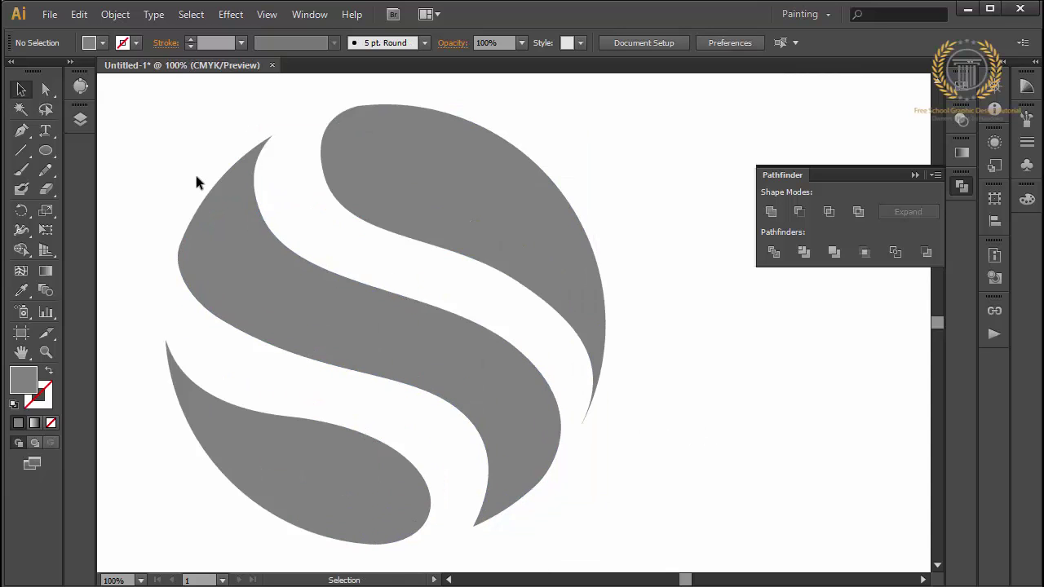
drag(336, 376, 295, 454)
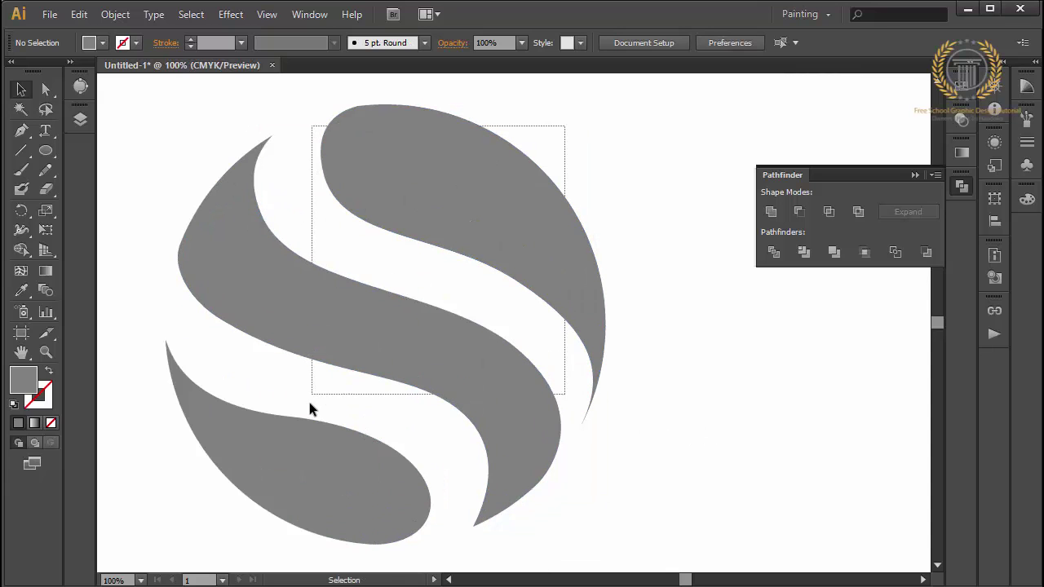
right_click(634, 261)
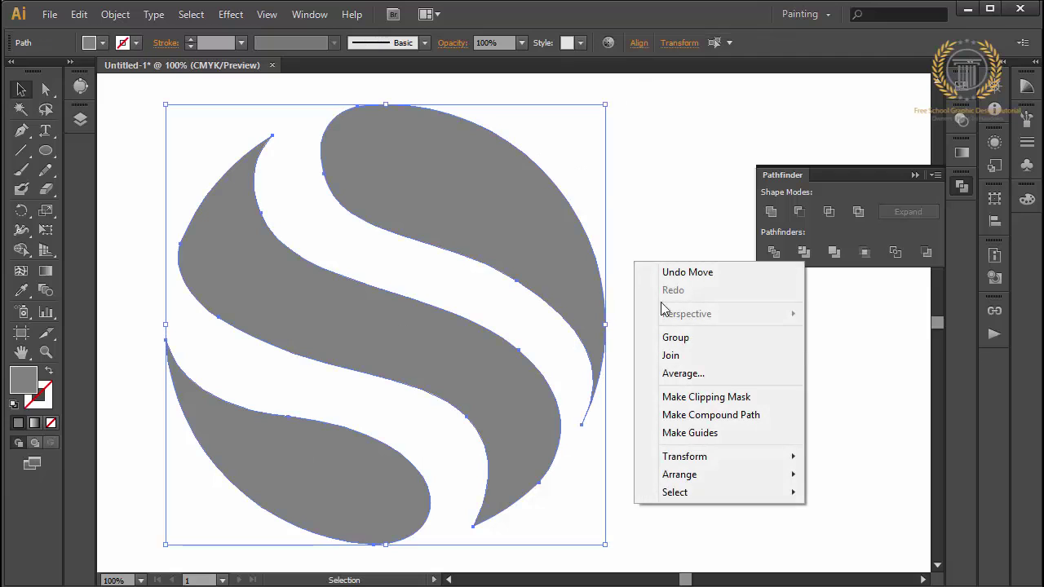
click(596, 182)
click(506, 242)
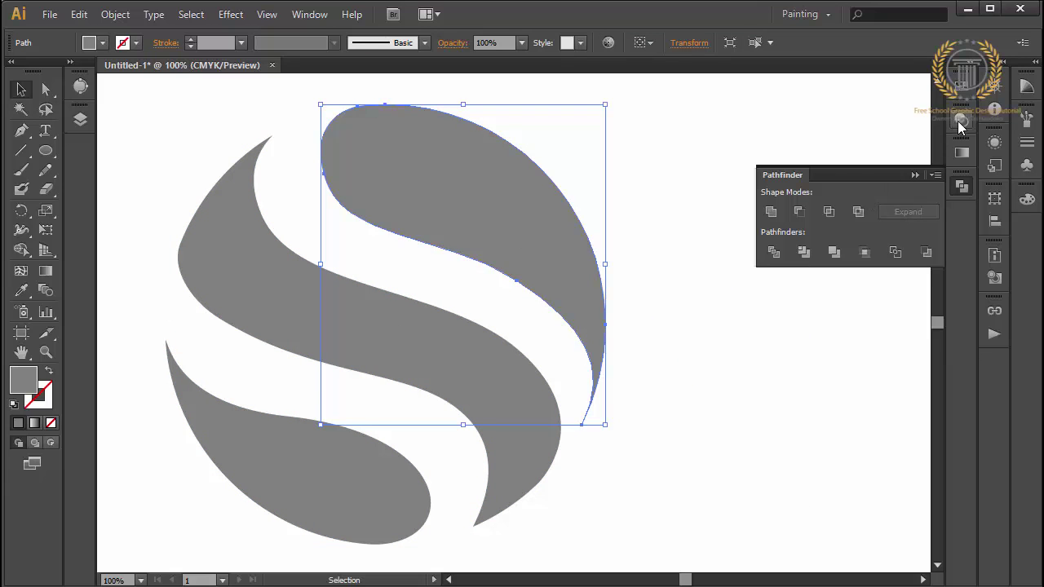
- Fill the top piece with a yellow-to-red gradient swatch
click(960, 89)
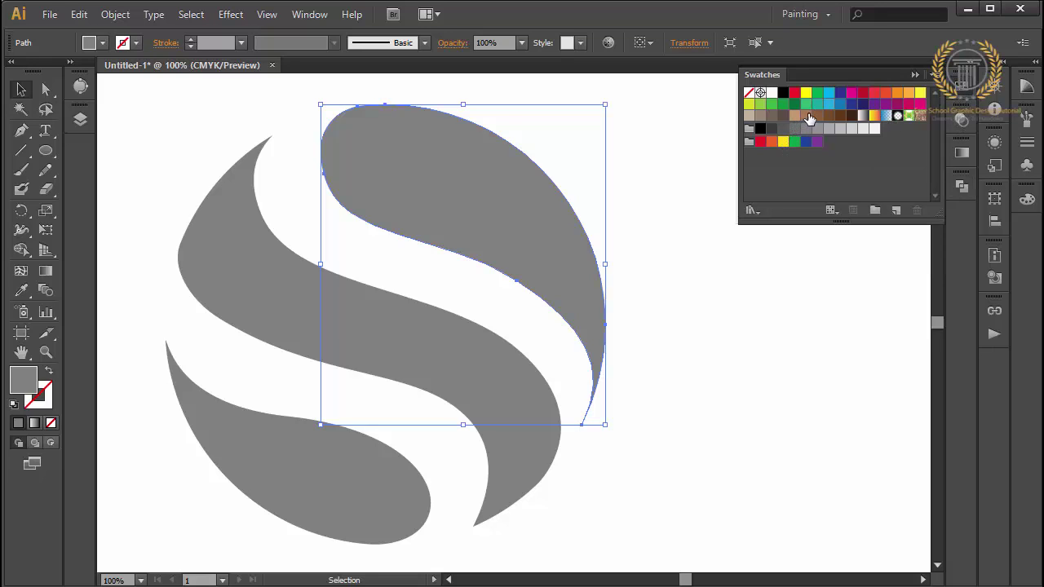
click(874, 115)
click(916, 75)
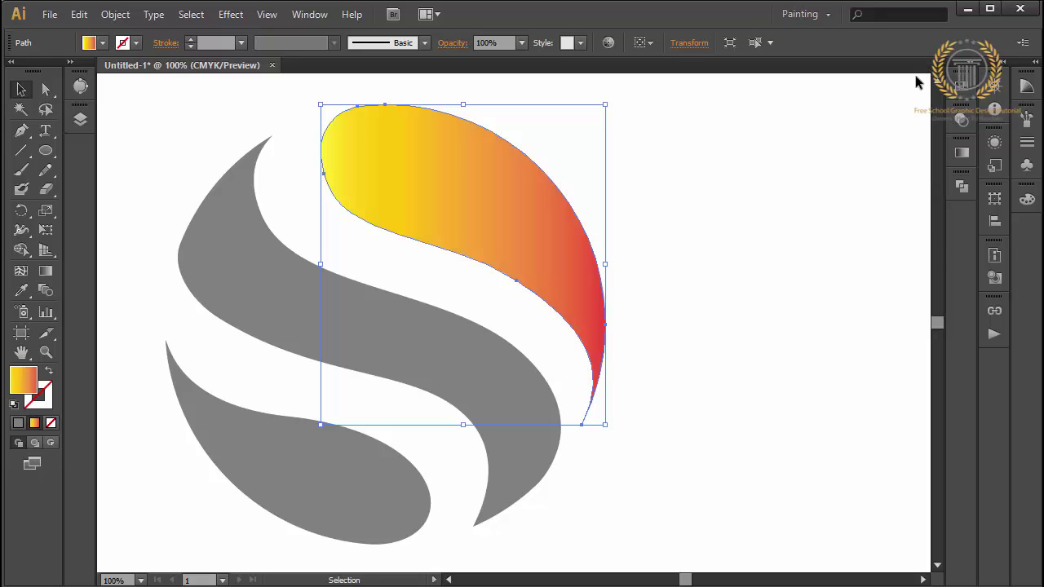
- Reduce the gradient to yellow and red stops, midpoint 50%, and make it Radial
click(961, 153)
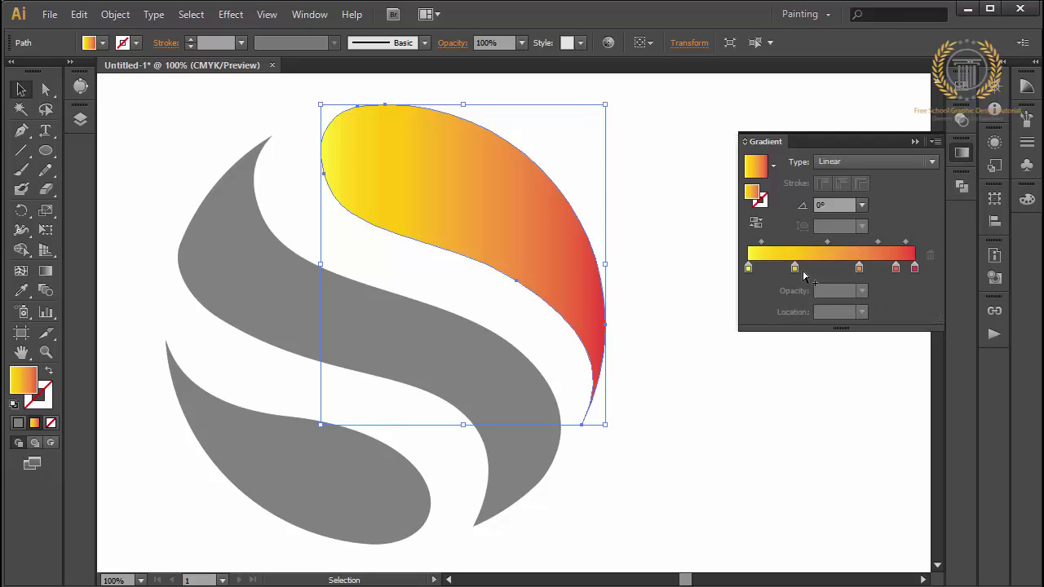
drag(795, 269, 802, 298)
drag(861, 269, 865, 301)
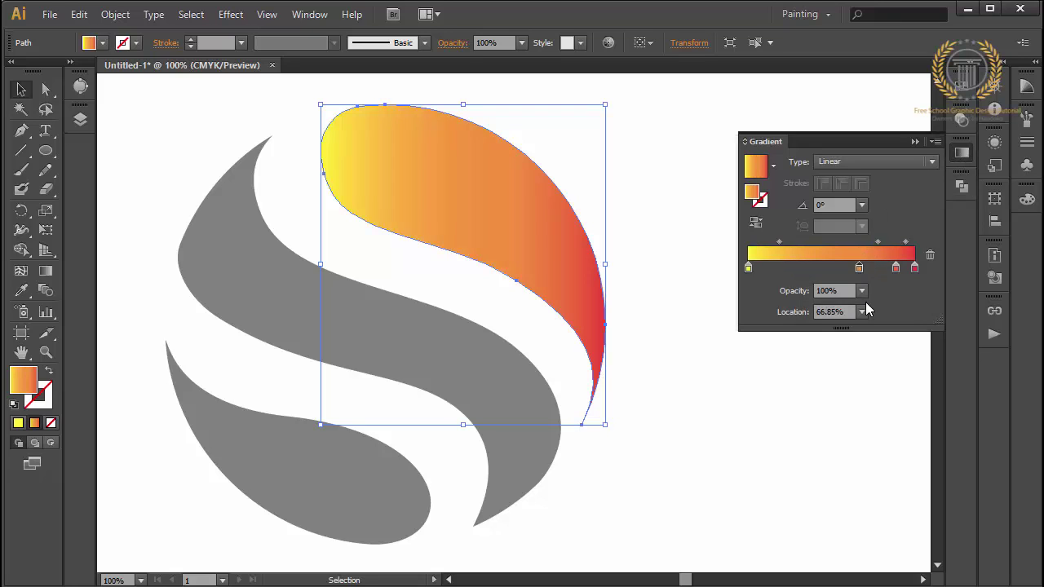
drag(895, 268, 904, 300)
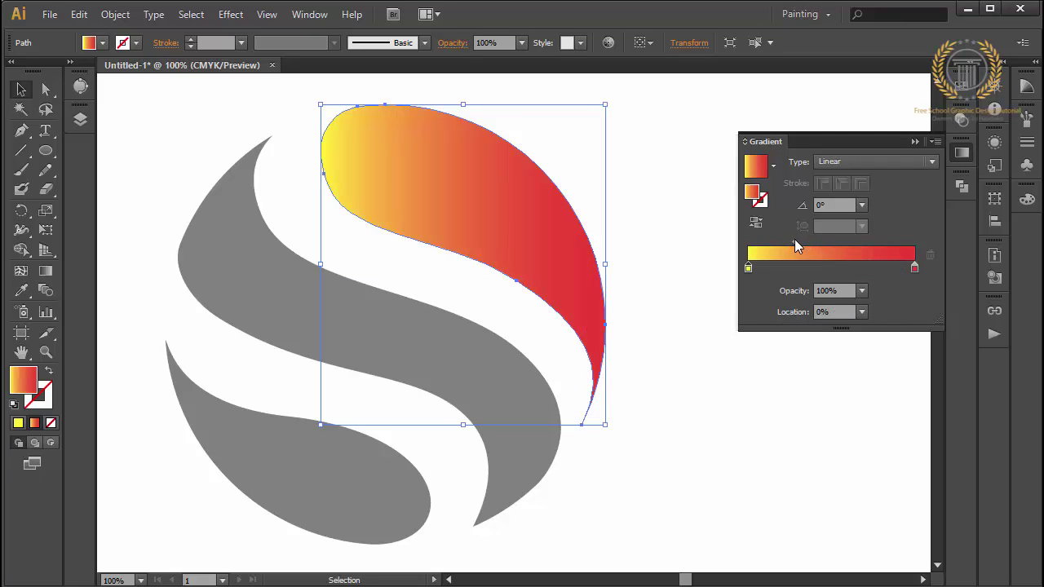
drag(794, 242, 833, 243)
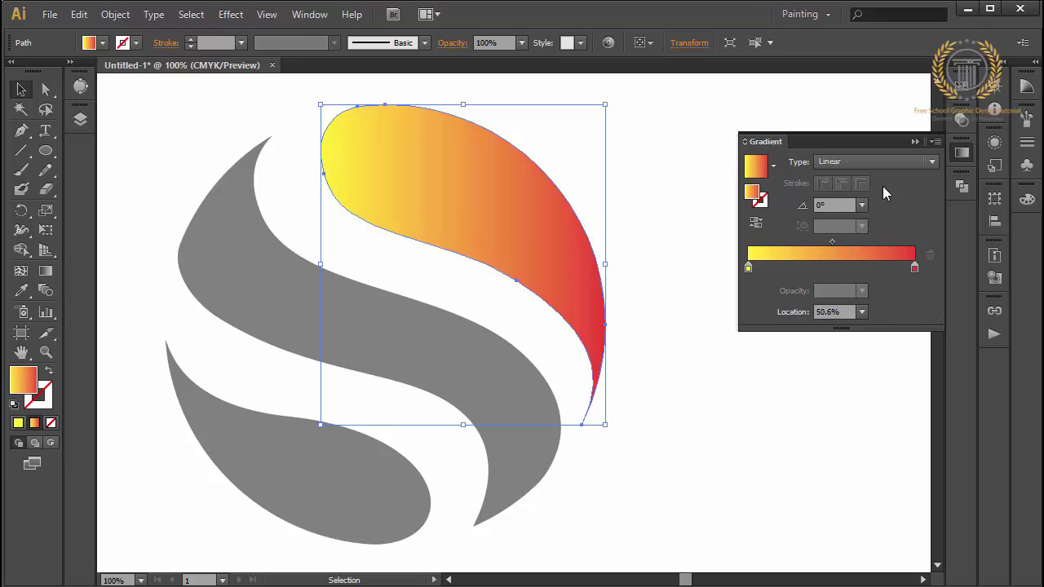
click(914, 161)
click(904, 196)
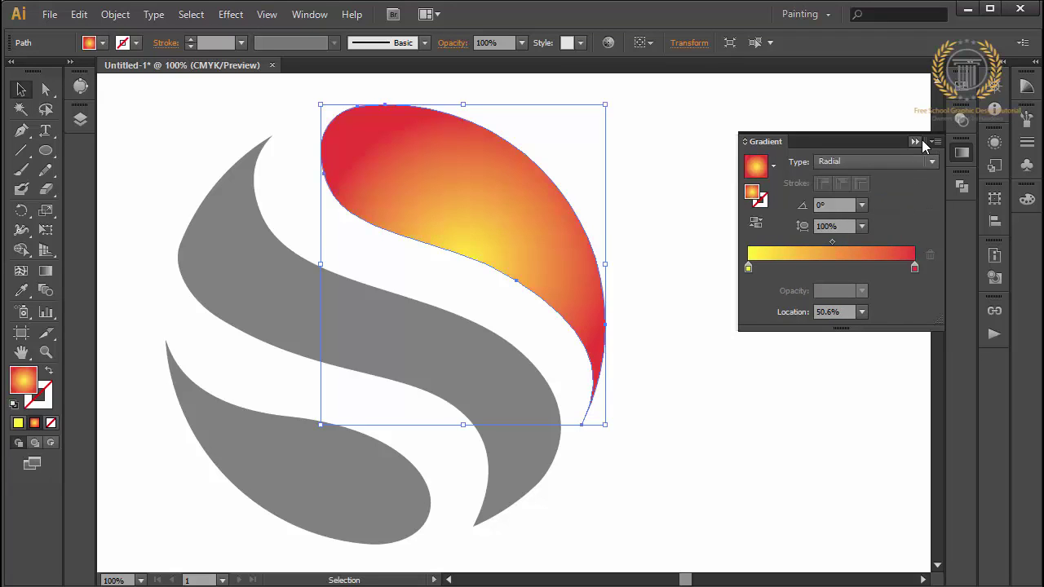
click(921, 141)
- Redrag the top teardrop's radial gradient so red sits upper left and yellow glows lower right
click(46, 270)
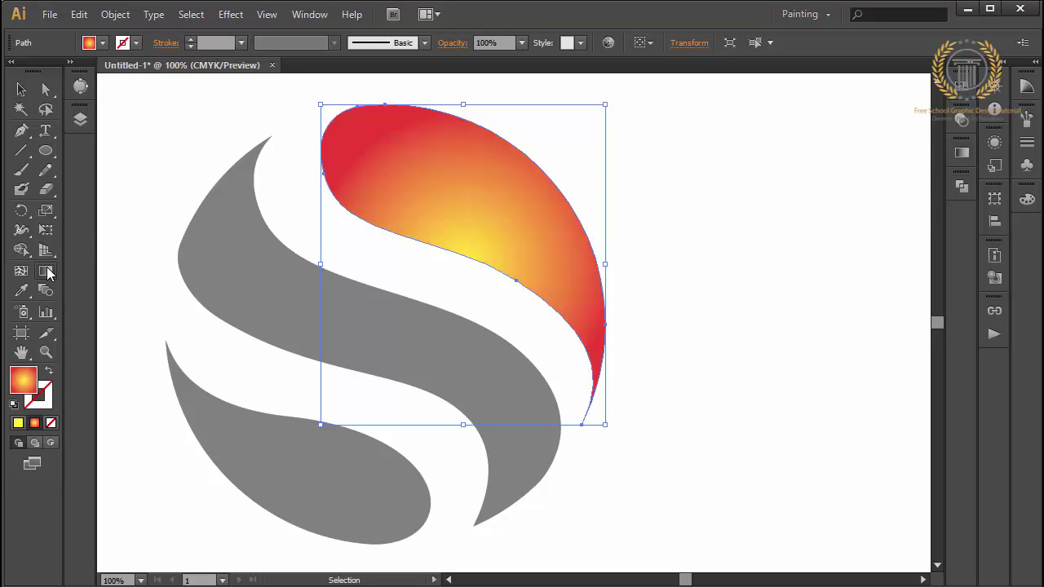
drag(464, 305, 330, 44)
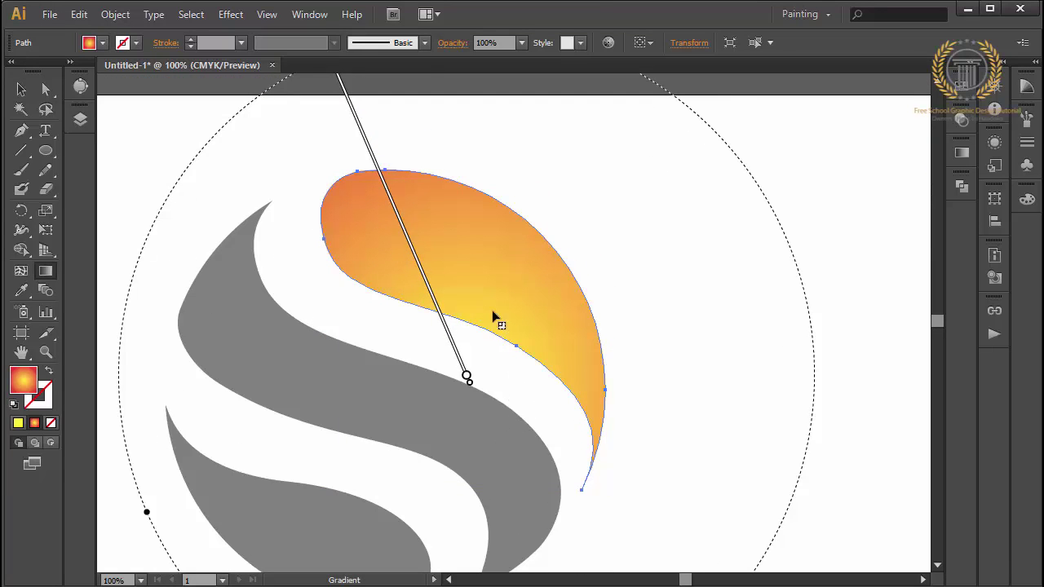
drag(504, 397, 474, 149)
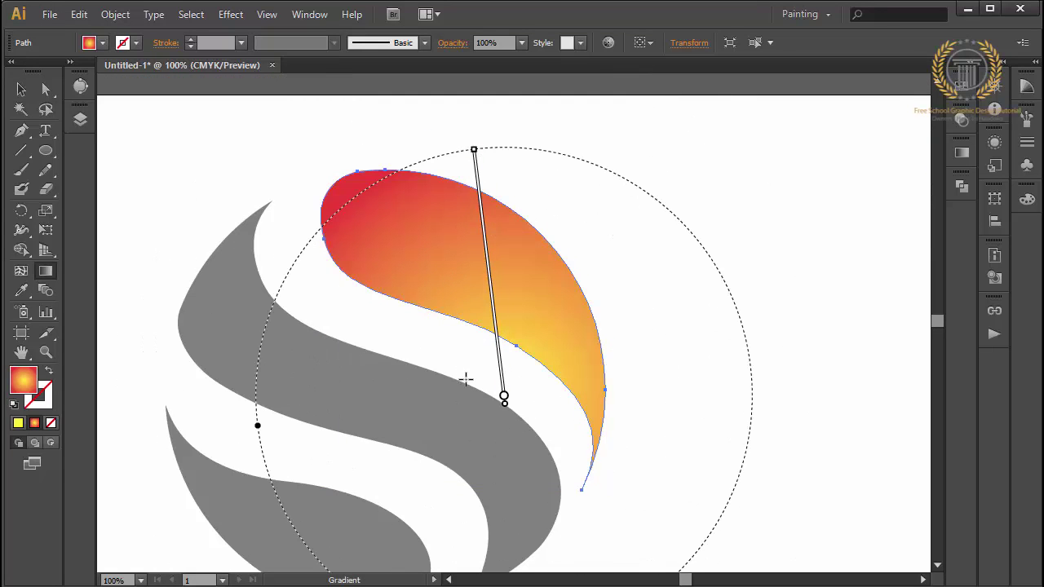
drag(466, 379, 504, 148)
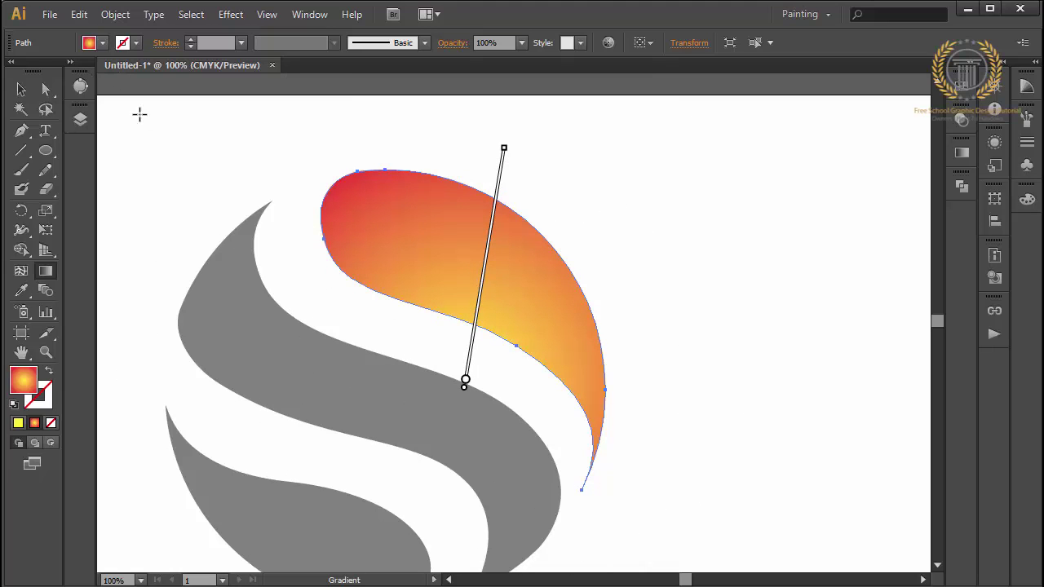
click(22, 89)
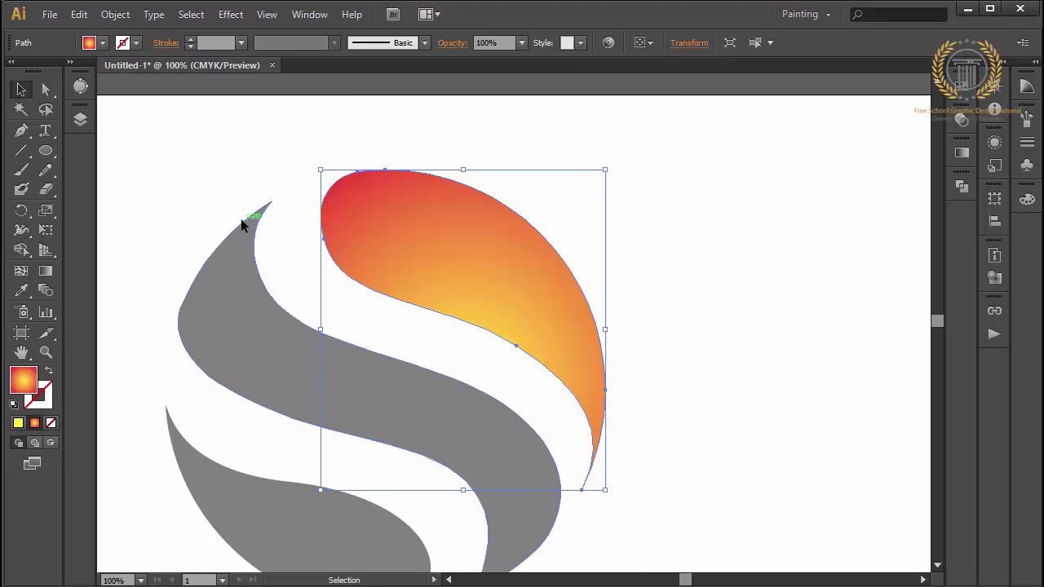
scroll(242, 222, down, 5)
scroll(342, 204, up, 5)
scroll(341, 204, down, 4)
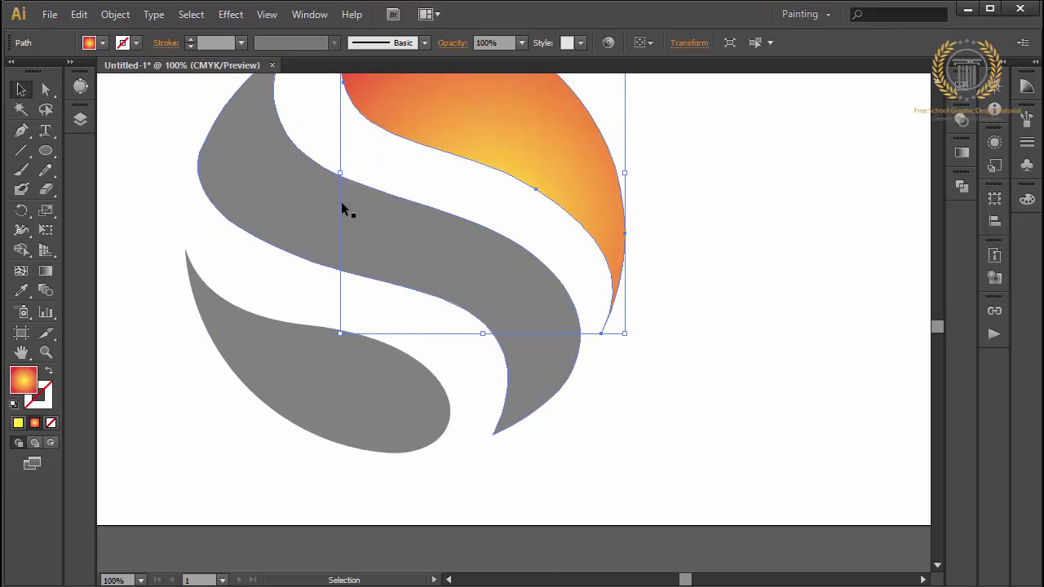
scroll(341, 204, up, 2)
scroll(341, 204, down, 1)
click(355, 287)
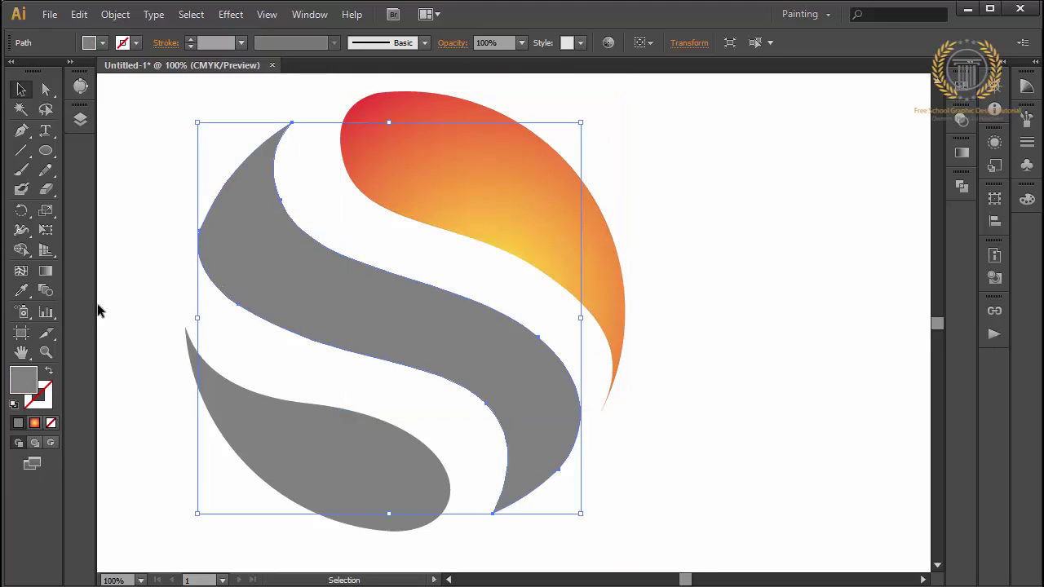
- Copy the top piece's radial gradient onto the middle S band and run it bottom to top
click(23, 292)
click(497, 215)
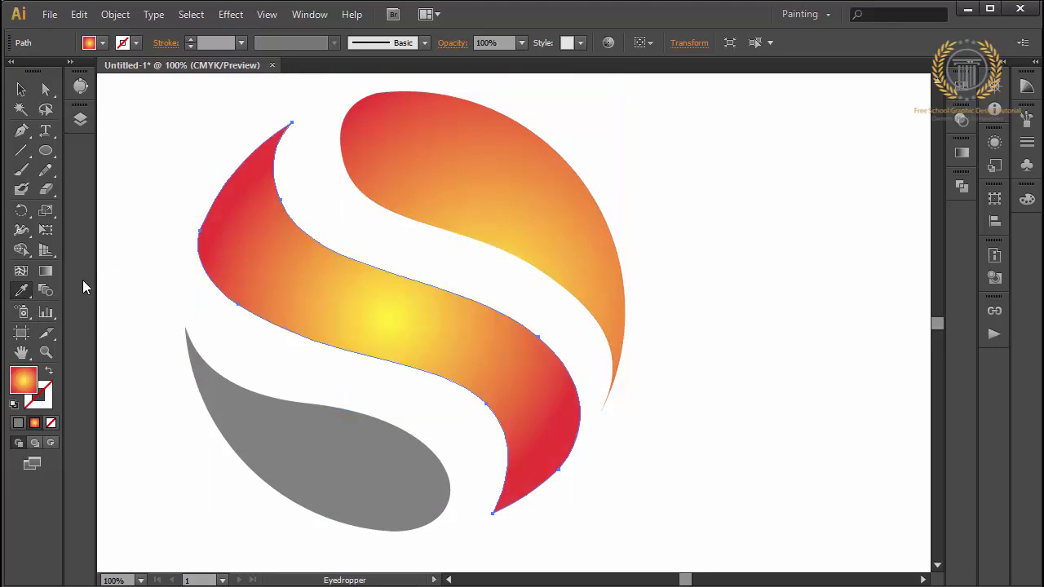
click(46, 271)
drag(367, 194, 509, 480)
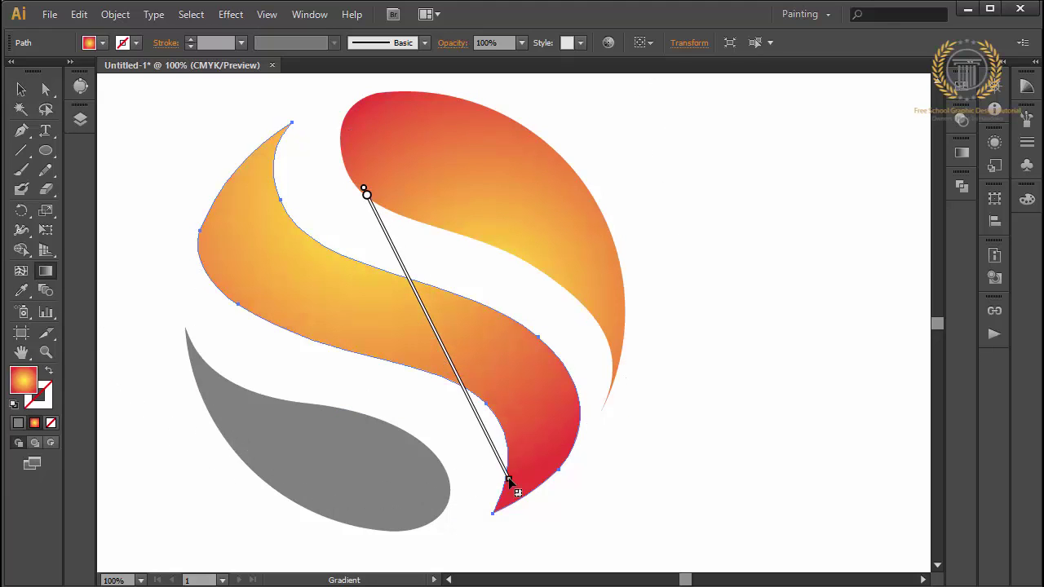
drag(497, 272, 412, 524)
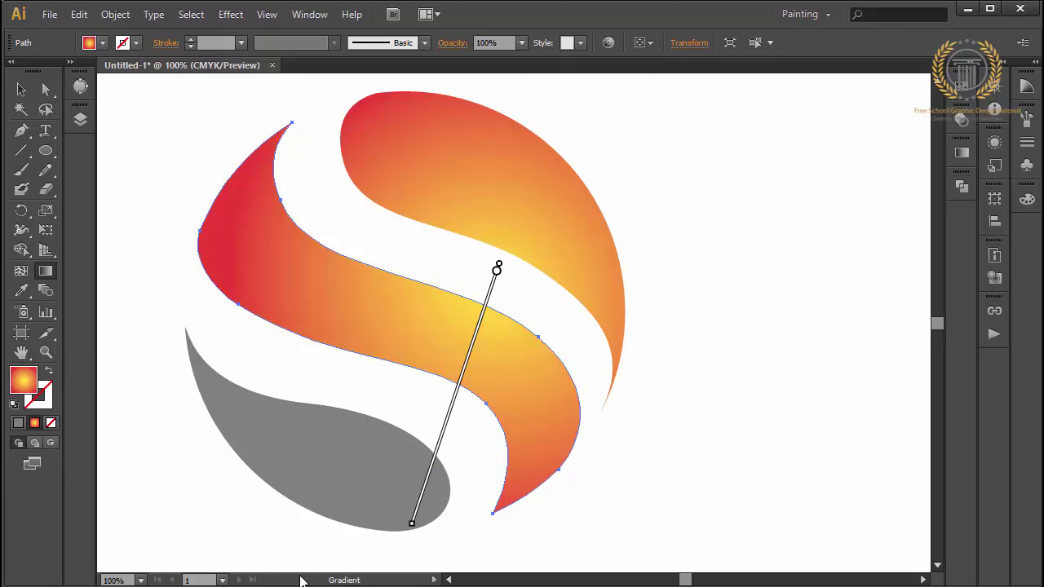
mouse_move(378, 427)
drag(381, 417, 364, 91)
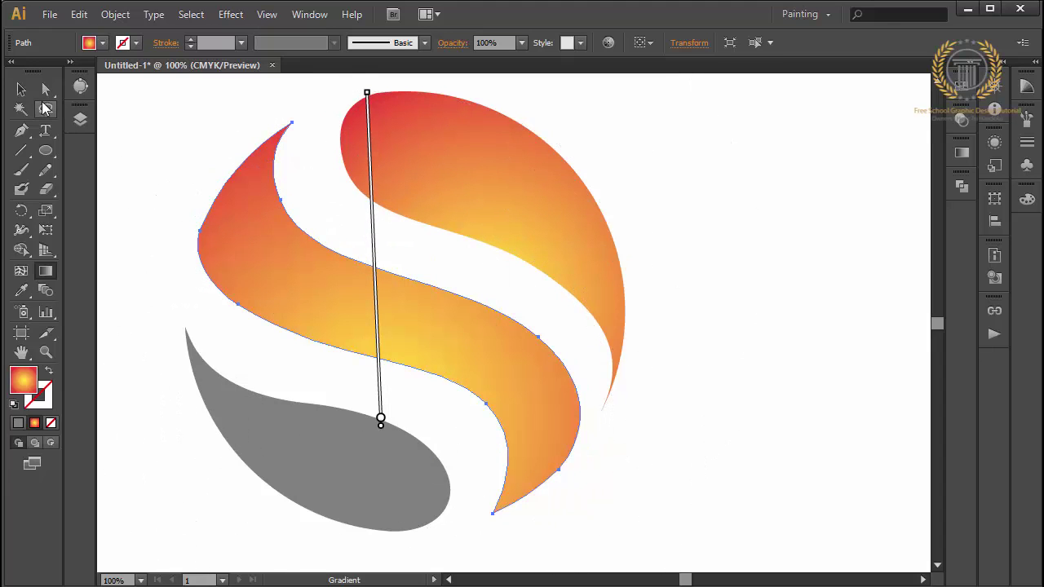
click(27, 89)
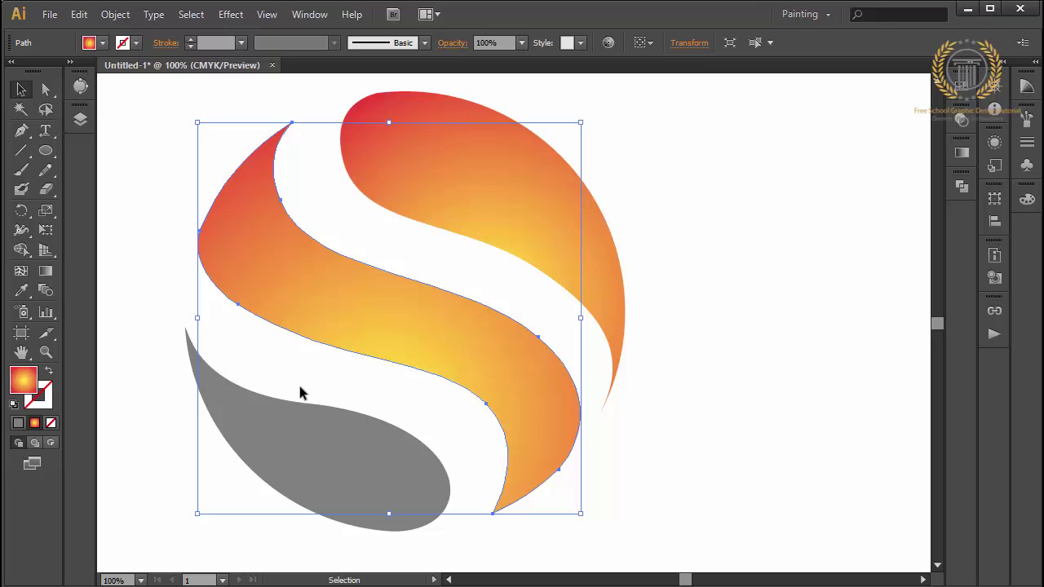
- Apply the same gradient to the bottom leaf and aim its glow toward the lower left
click(309, 454)
click(21, 291)
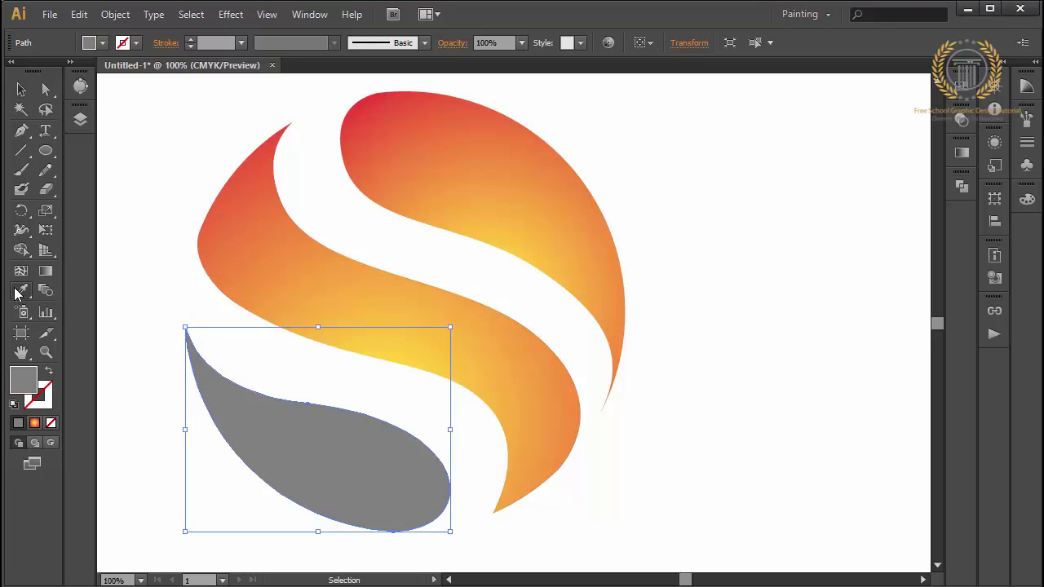
click(278, 272)
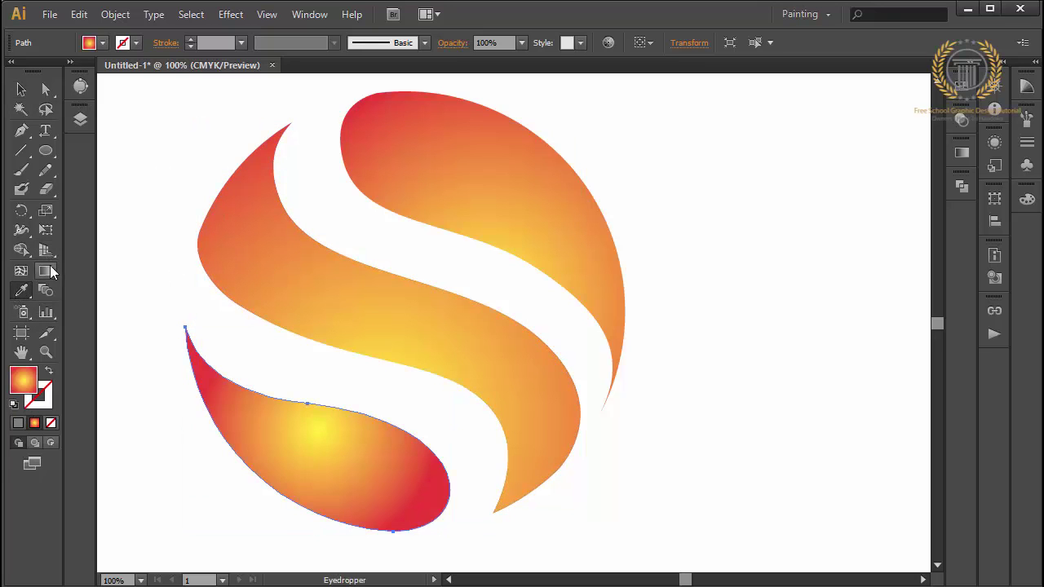
click(48, 268)
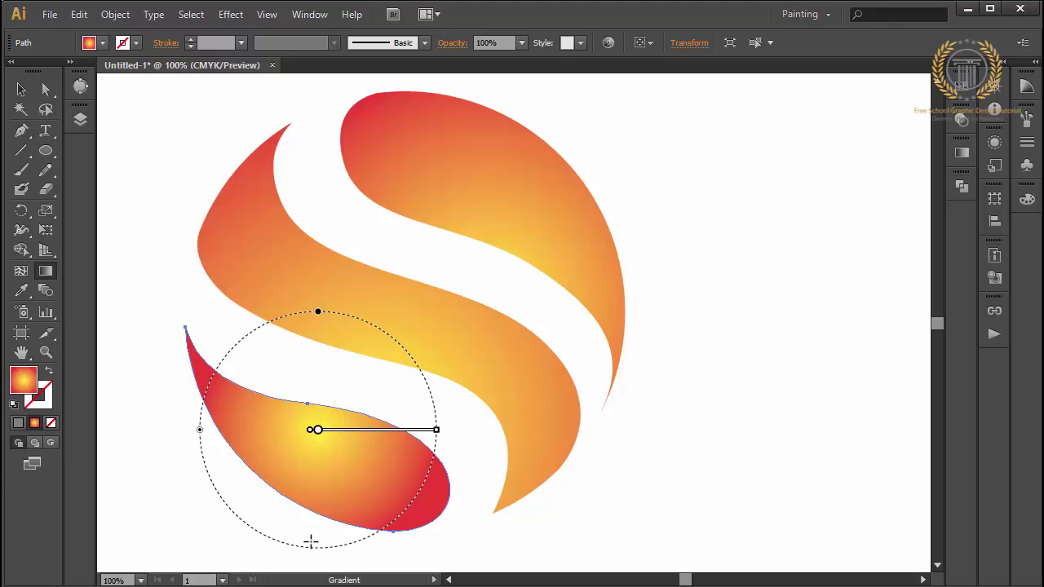
drag(310, 542, 288, 303)
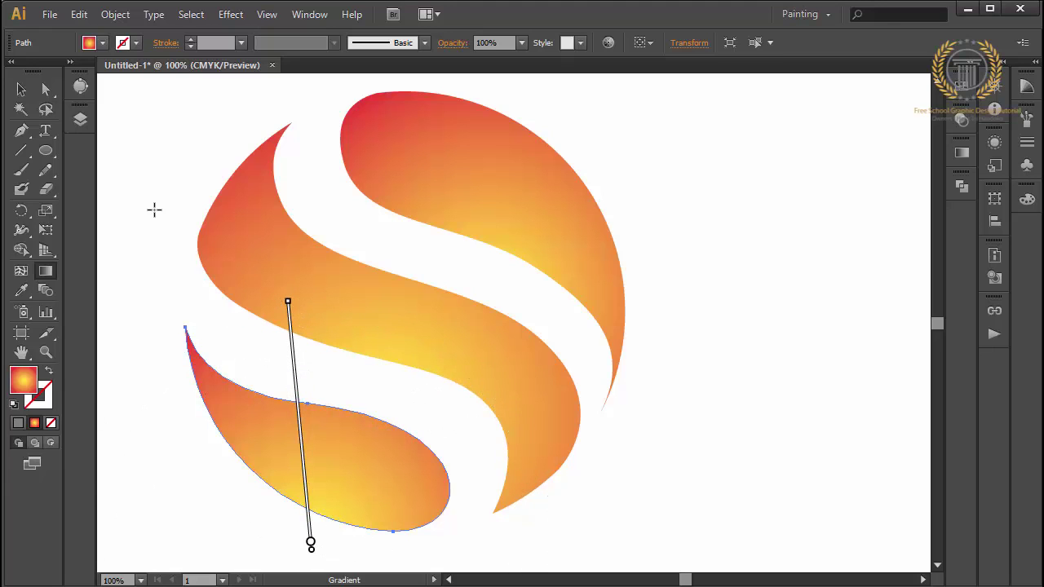
mouse_move(326, 456)
drag(362, 386, 116, 454)
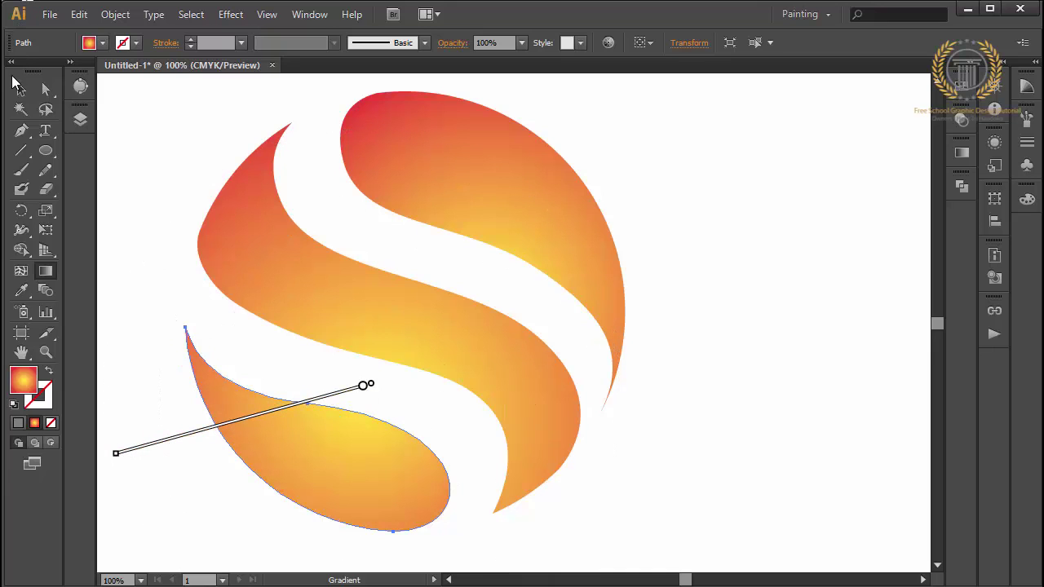
click(15, 82)
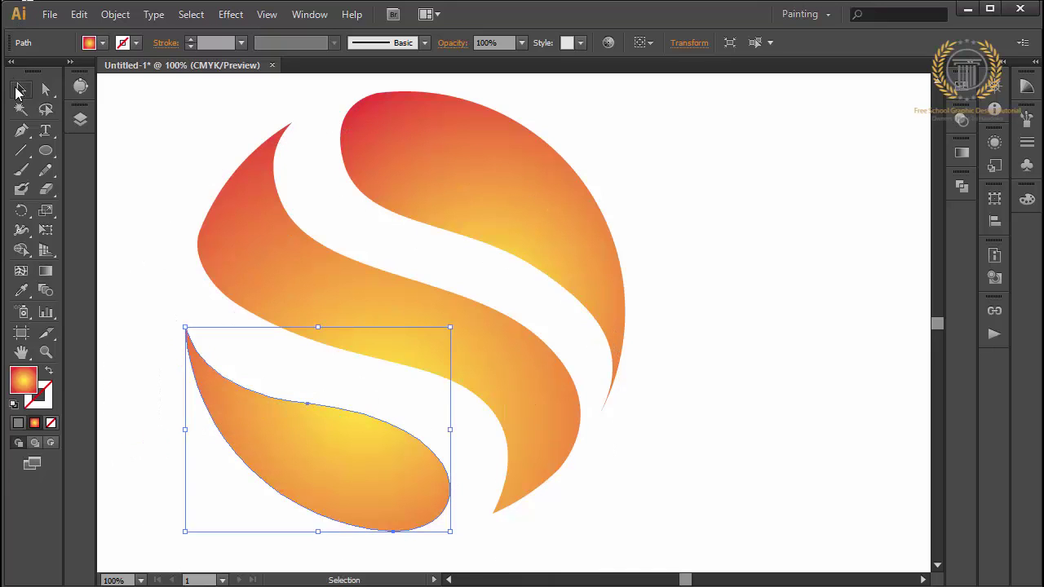
click(960, 155)
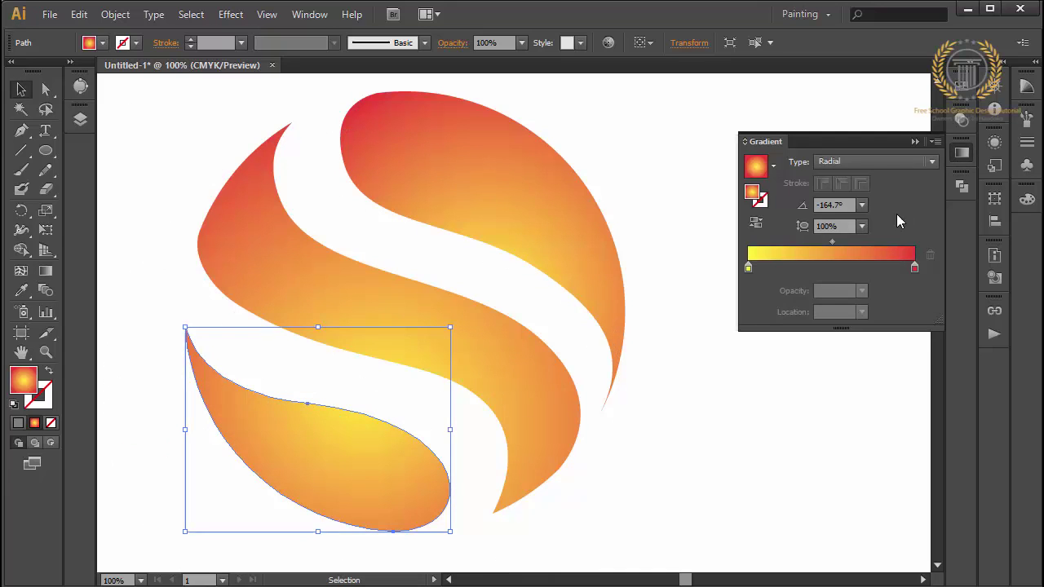
- Set the bottom leaf's gradient stops to dark purple-blue at the end and light blue in the middle
double_click(915, 269)
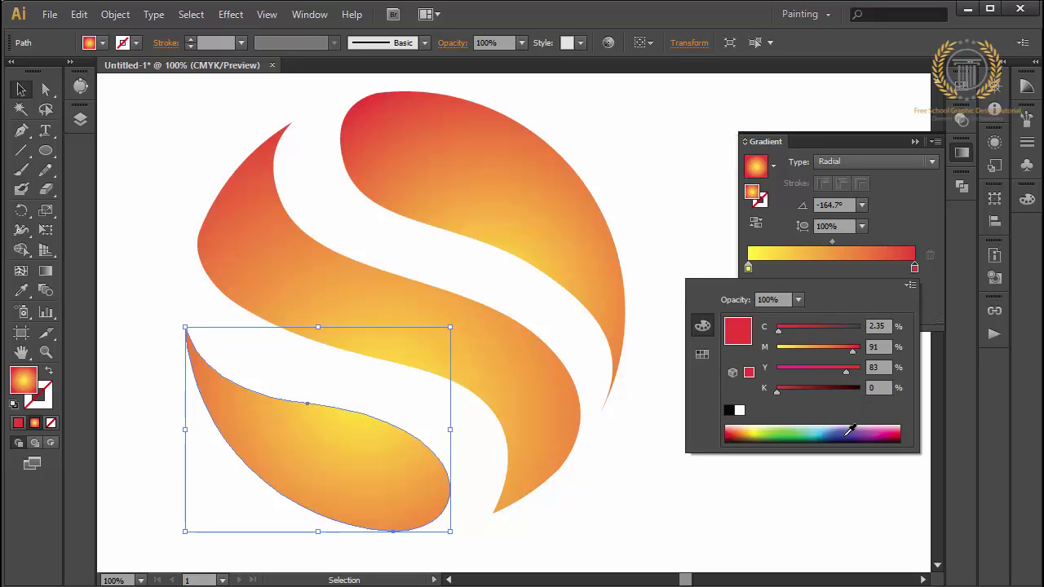
click(847, 435)
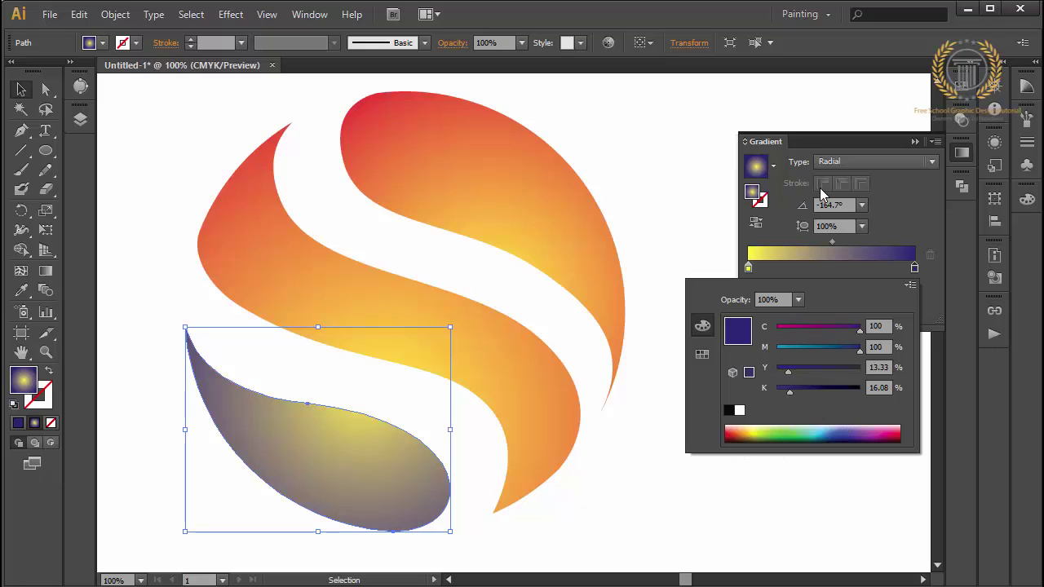
click(748, 268)
double_click(749, 269)
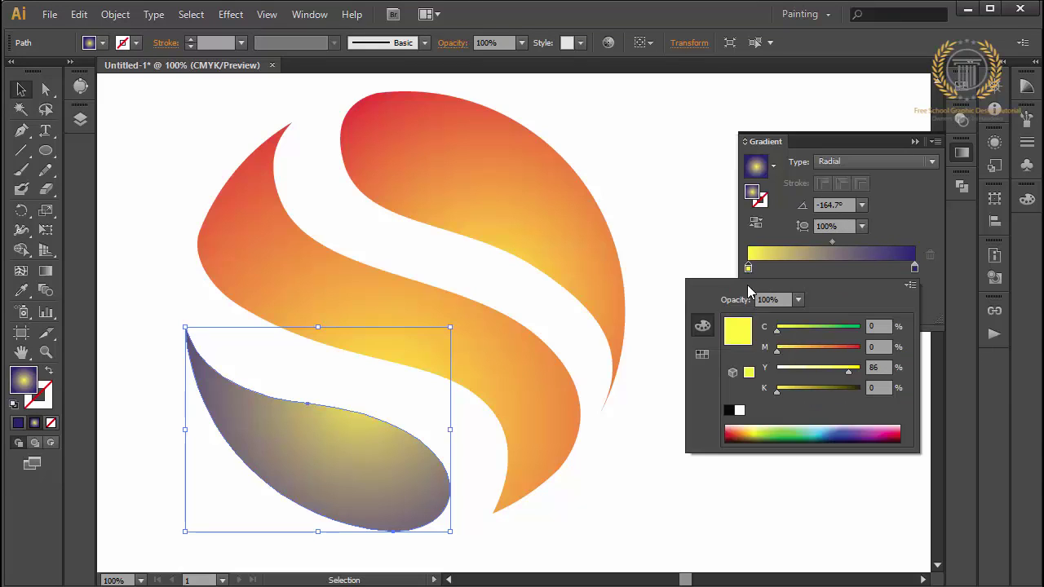
click(826, 428)
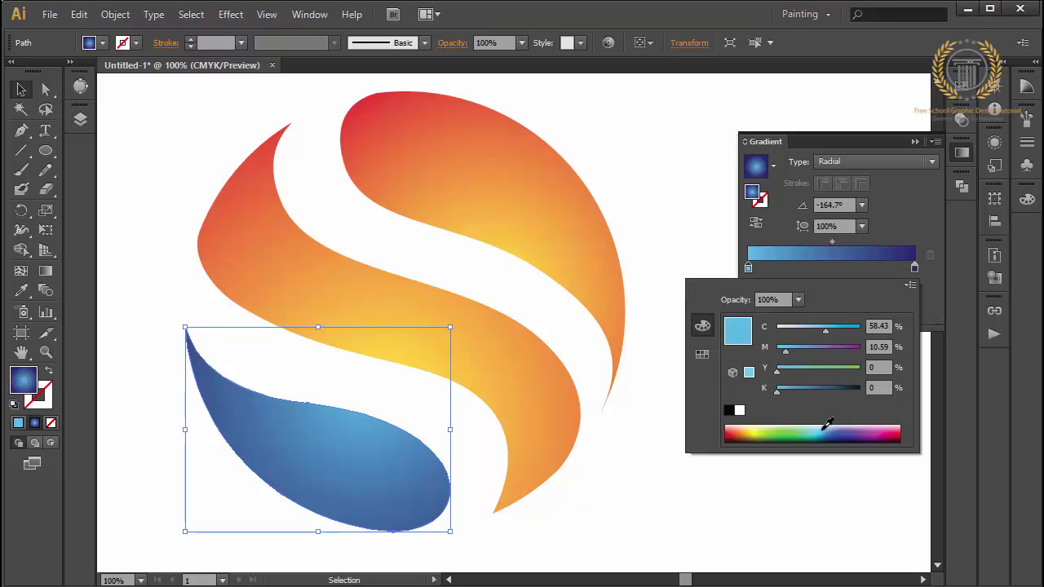
click(557, 412)
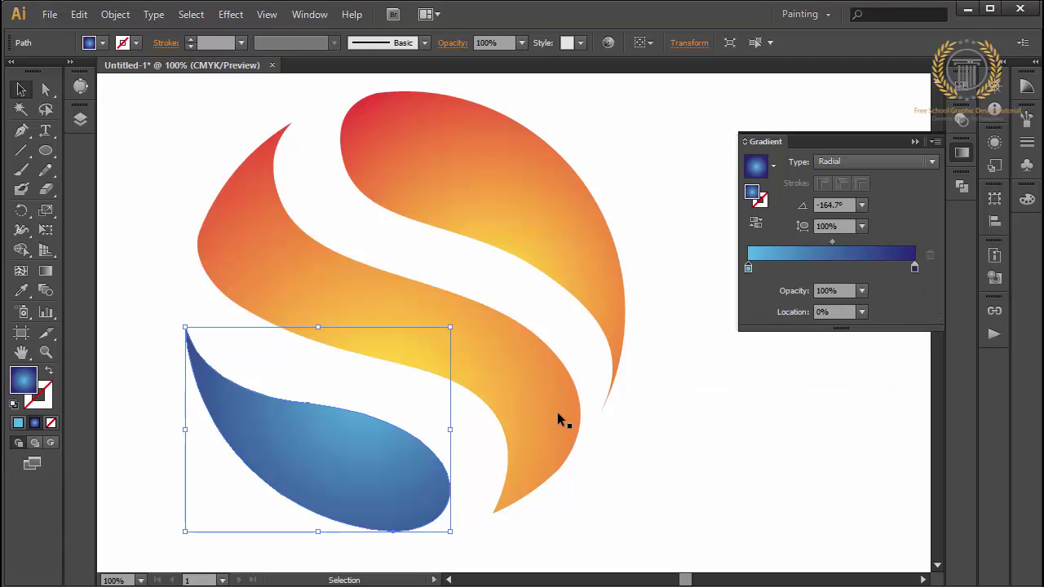
click(557, 412)
- Change the S band's gradient stops to a yellow-green and a dark green, then deselect it
double_click(748, 269)
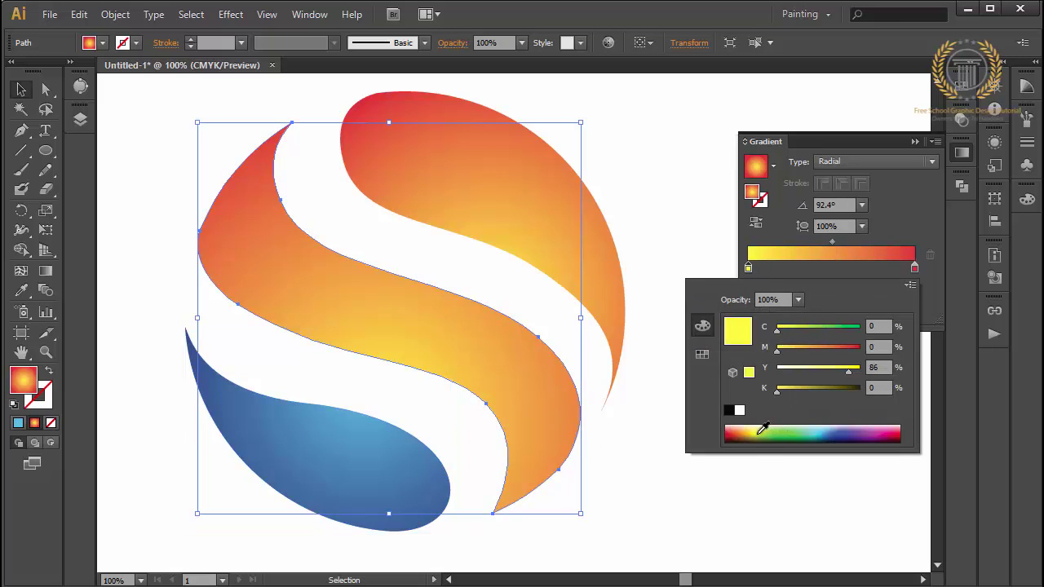
click(759, 429)
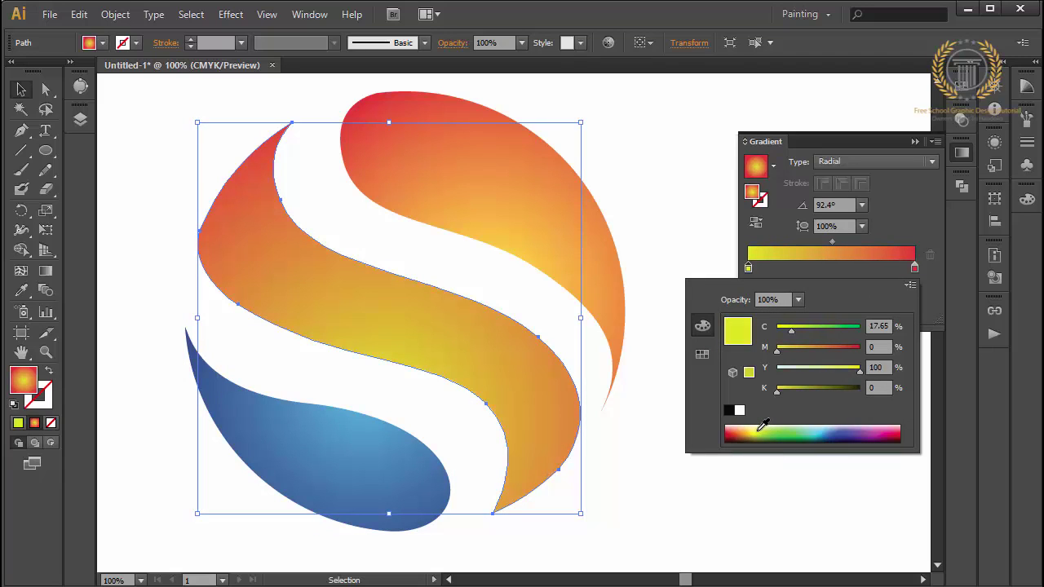
click(759, 428)
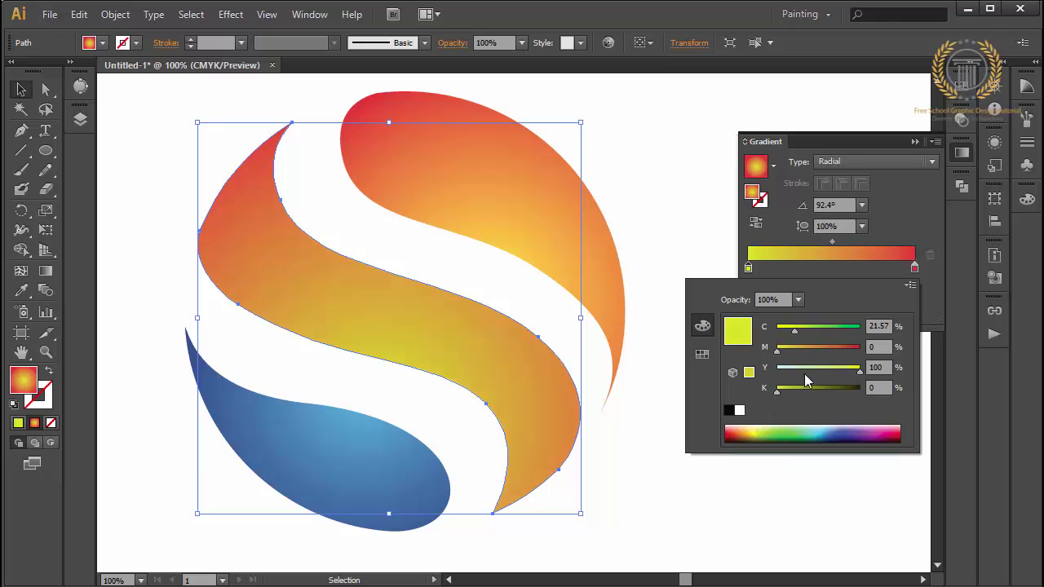
click(914, 267)
double_click(914, 267)
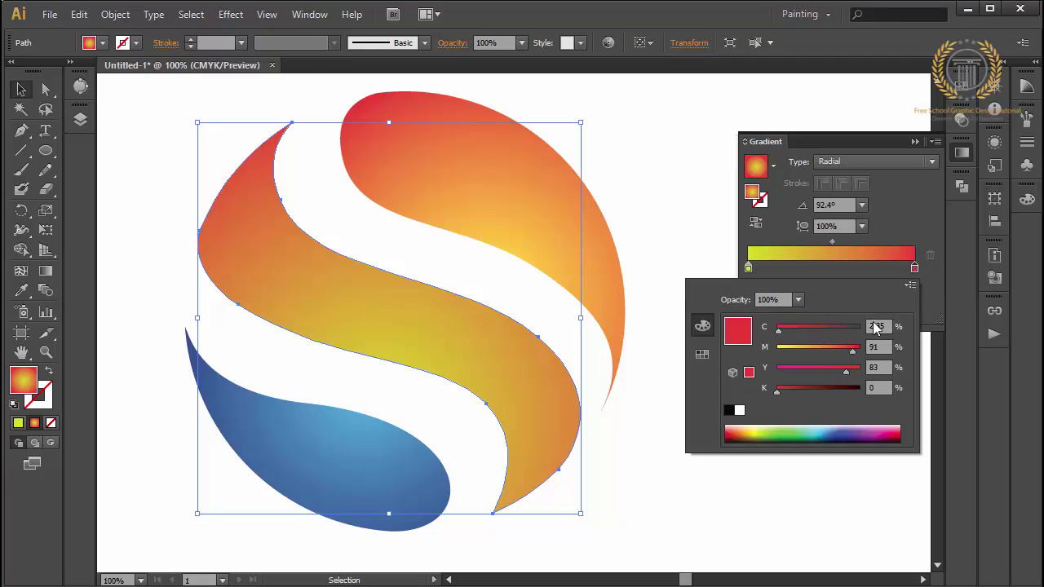
click(778, 433)
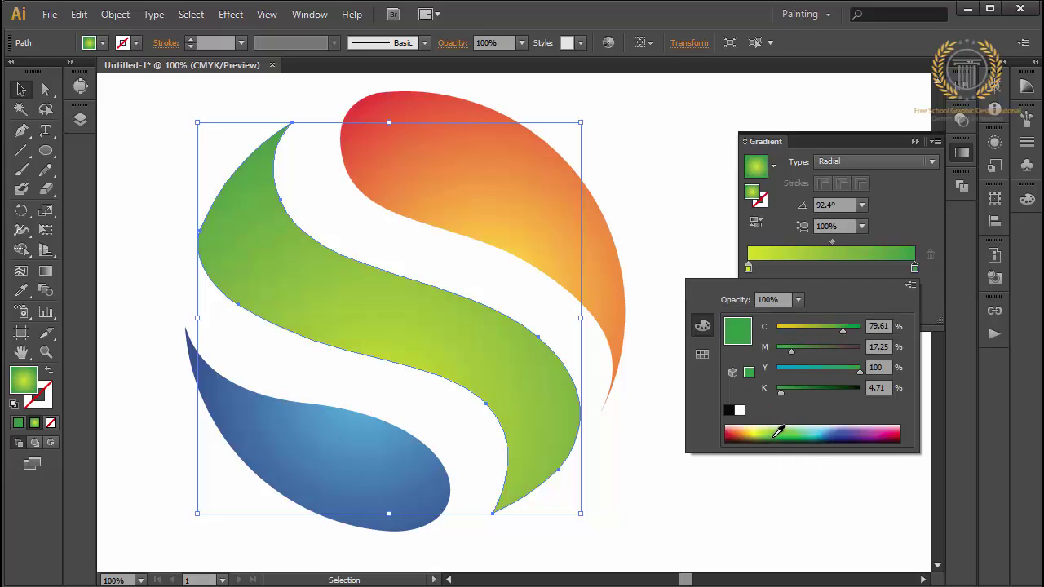
click(778, 432)
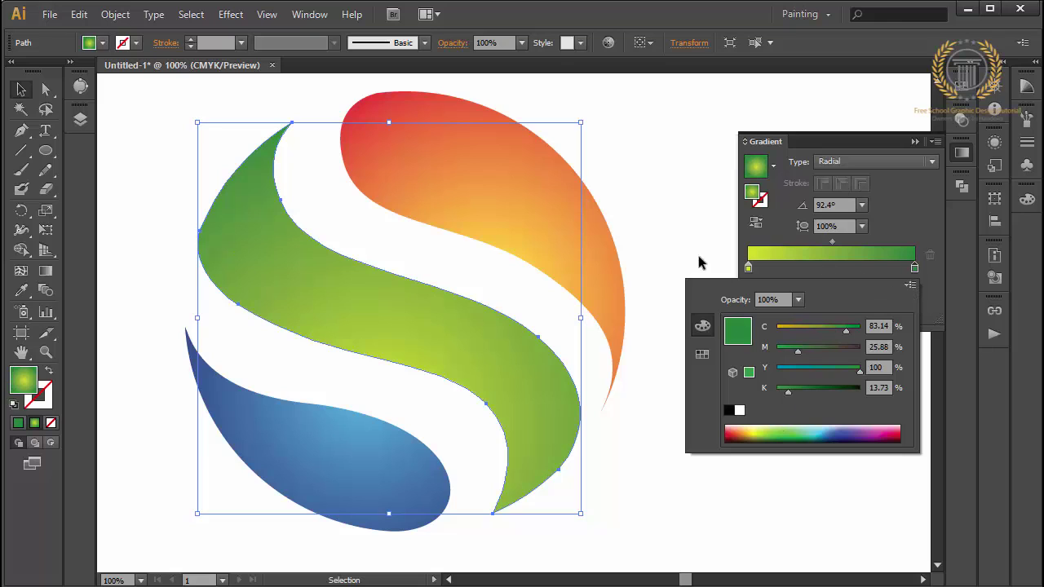
click(915, 145)
click(915, 143)
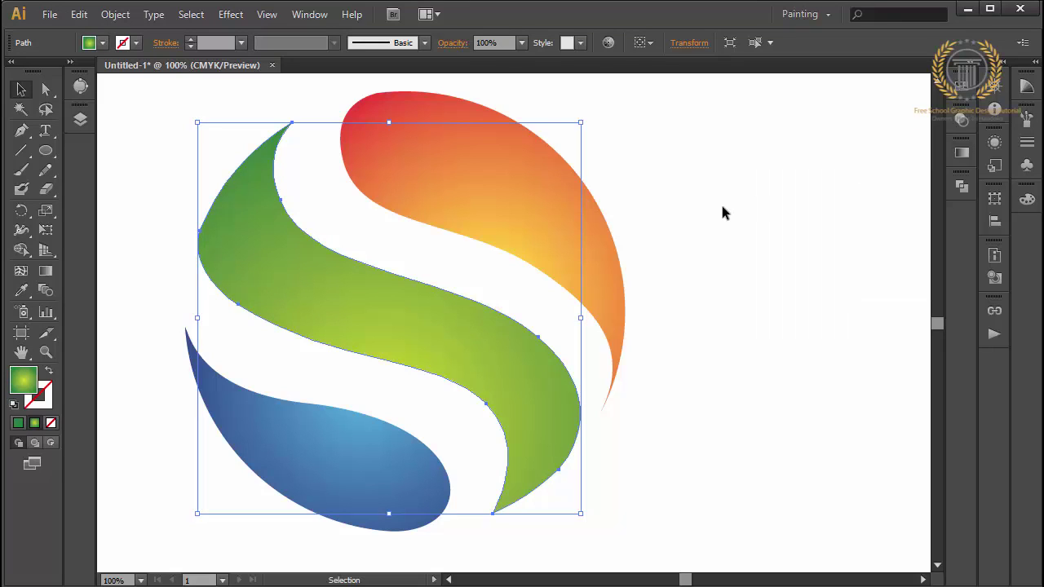
click(720, 204)
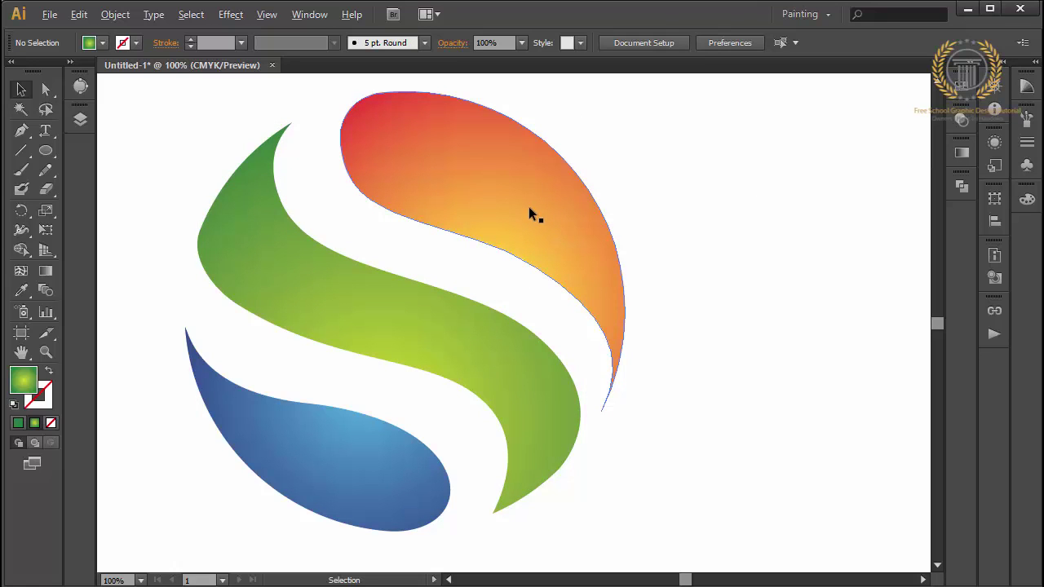
- Alt-drag slightly offset copies of the orange, green and blue pieces, sending the blue copy backward
drag(528, 209, 516, 221)
mouse_move(424, 321)
mouse_down()
mouse_move(440, 306)
mouse_move(379, 355)
mouse_up()
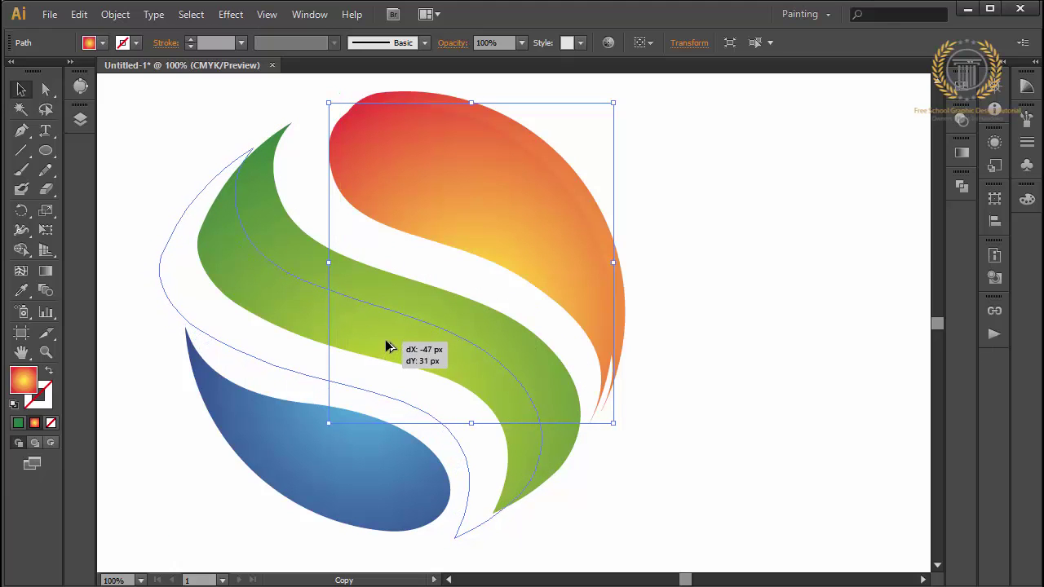
drag(379, 355, 388, 346)
drag(513, 205, 501, 222)
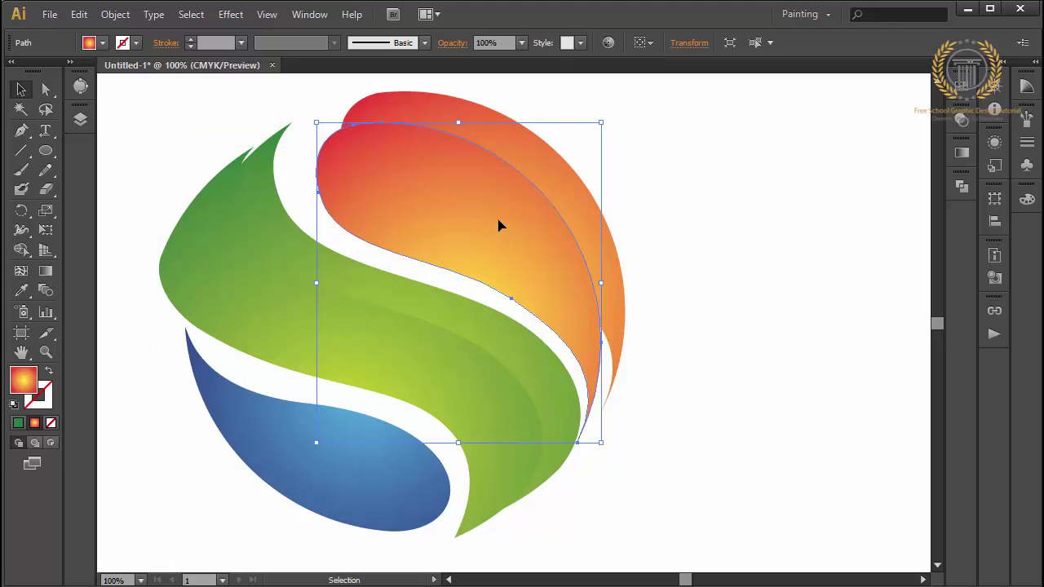
drag(341, 449, 365, 420)
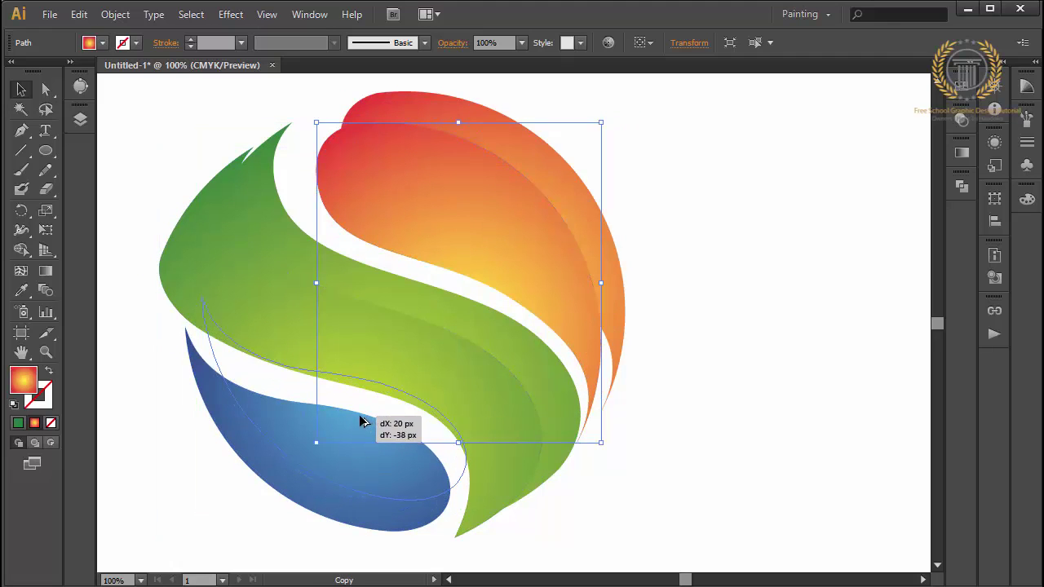
key(ctrl+[)
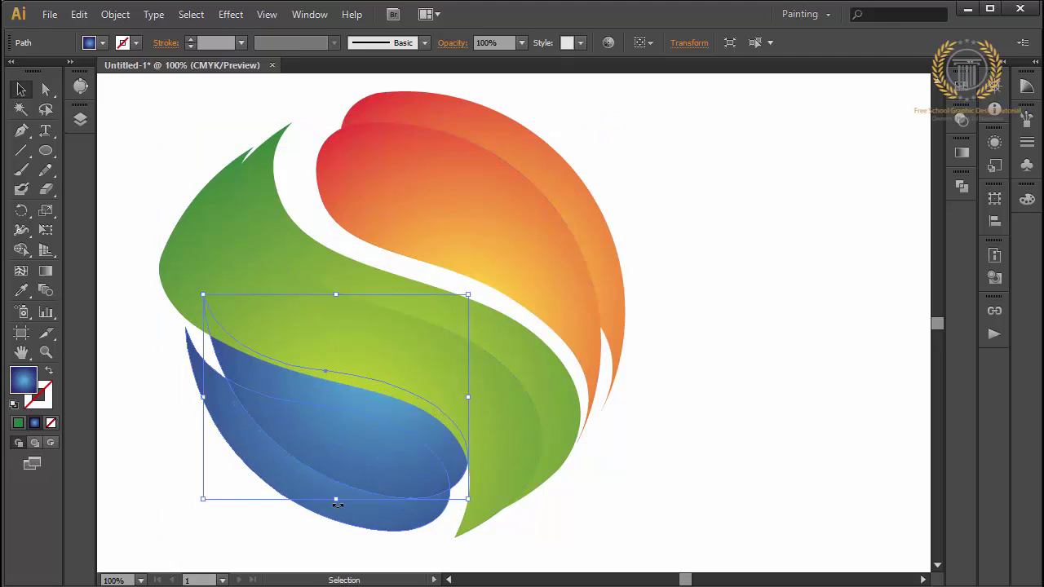
- Add the outer orange piece to a selection, apply Ctrl+Alt+B, then reselect the orange copy and logo pieces
shift+click(564, 418)
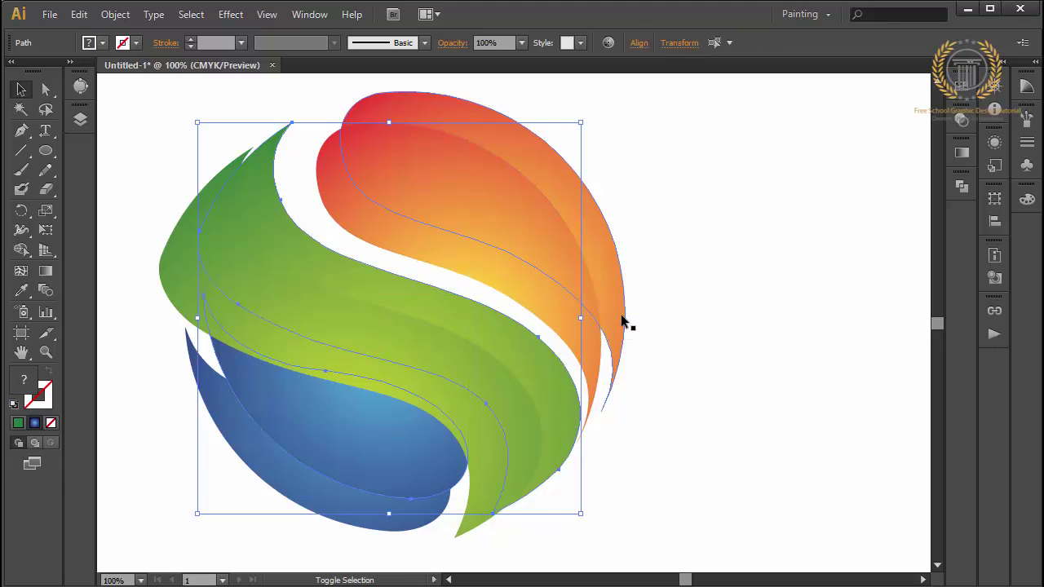
shift+click(622, 320)
key(ctrl+alt+b)
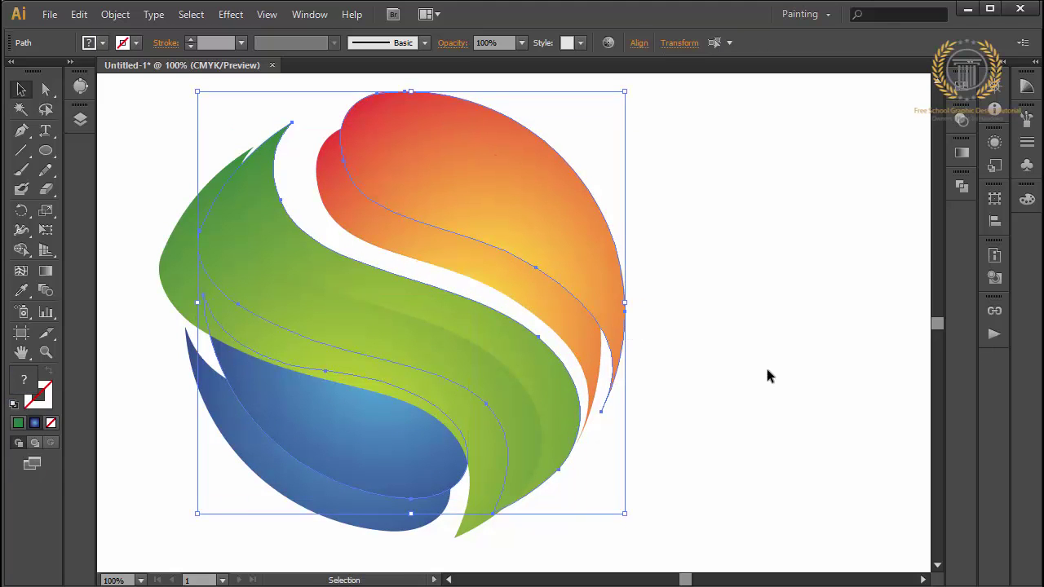
click(775, 372)
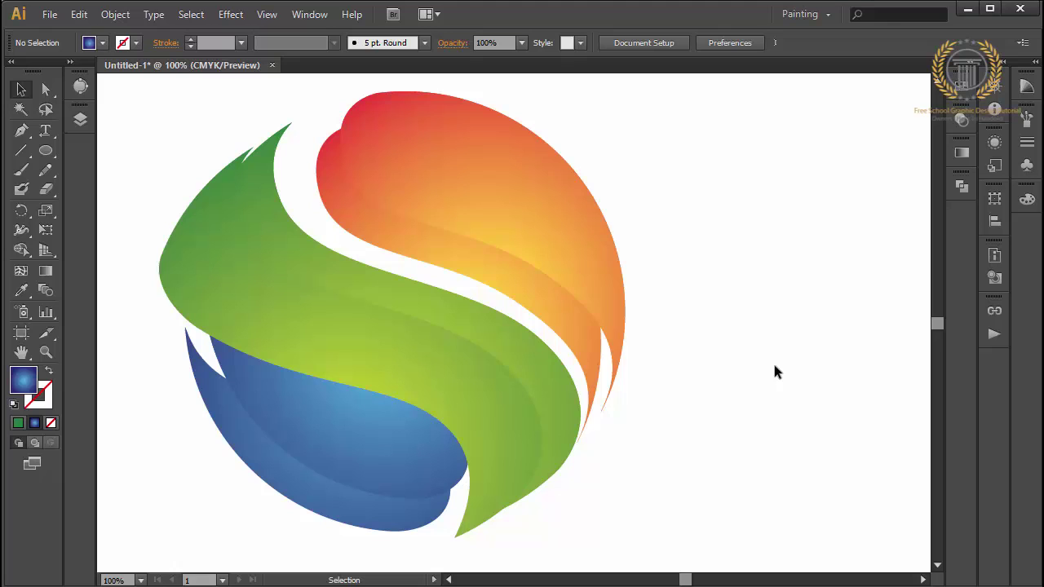
click(589, 342)
shift+click(471, 415)
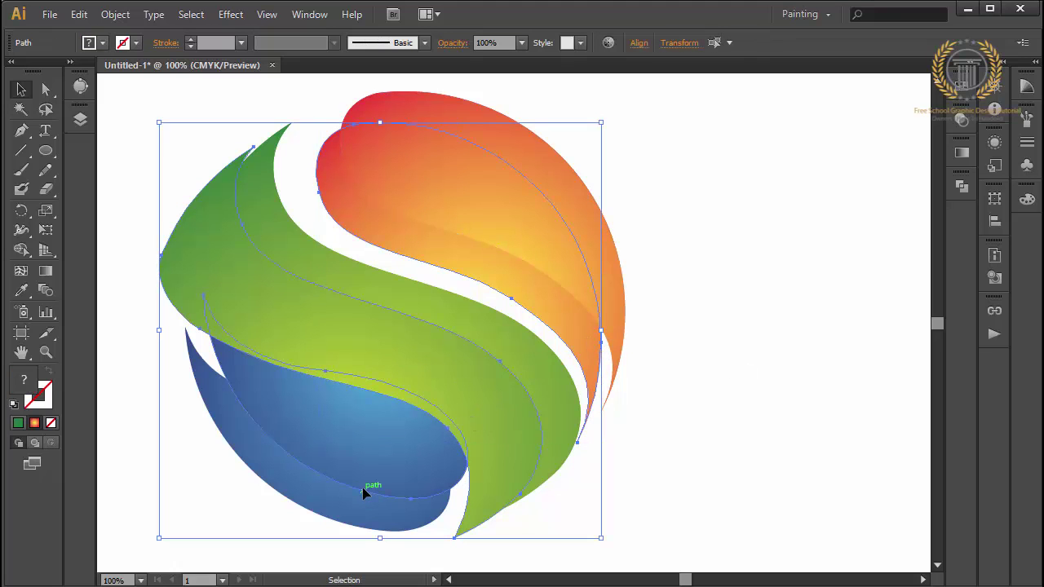
- Bring the selected copies to the front via Arrange, then select both orange paths
right_click(363, 489)
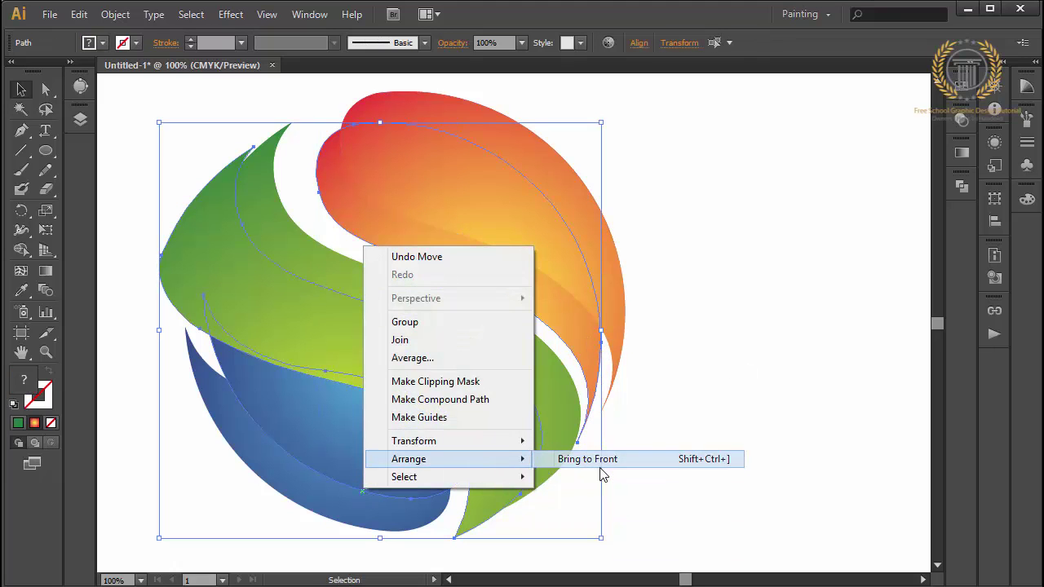
click(598, 460)
click(768, 424)
click(471, 224)
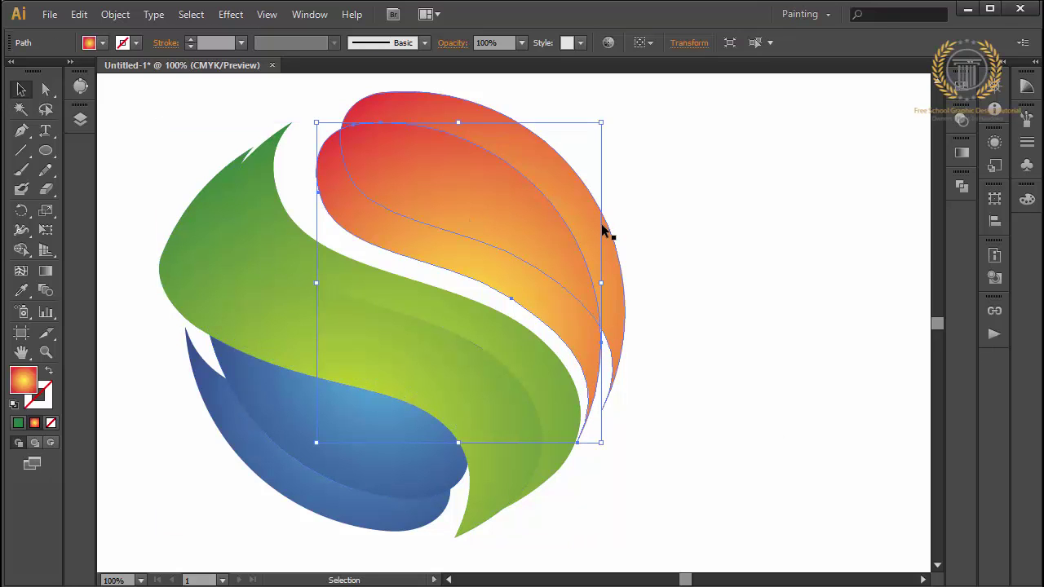
shift+click(605, 233)
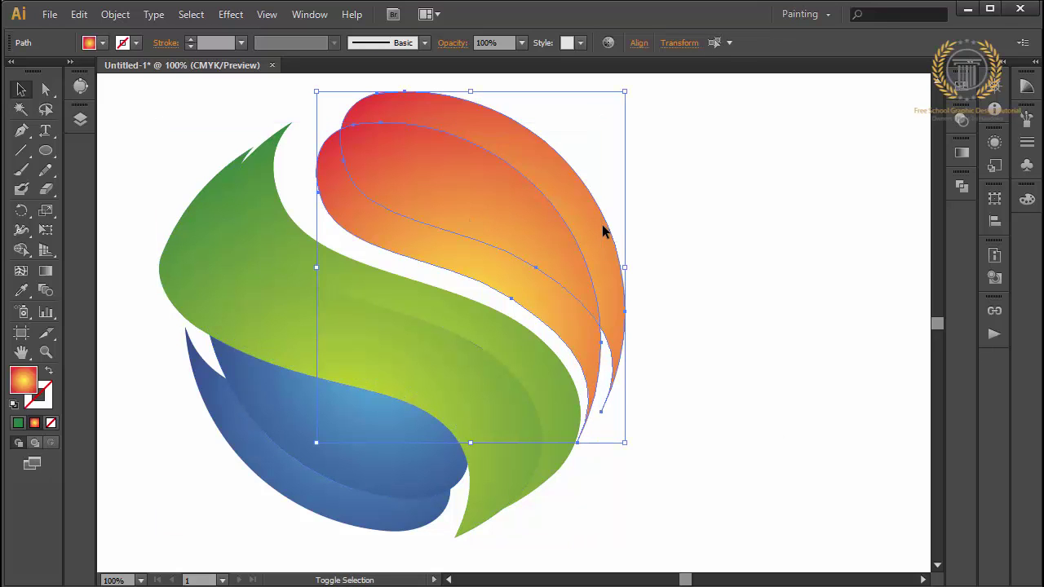
- Apply Pathfinder Intersect to the two orange paths, then to the two green S paths
click(963, 191)
click(829, 212)
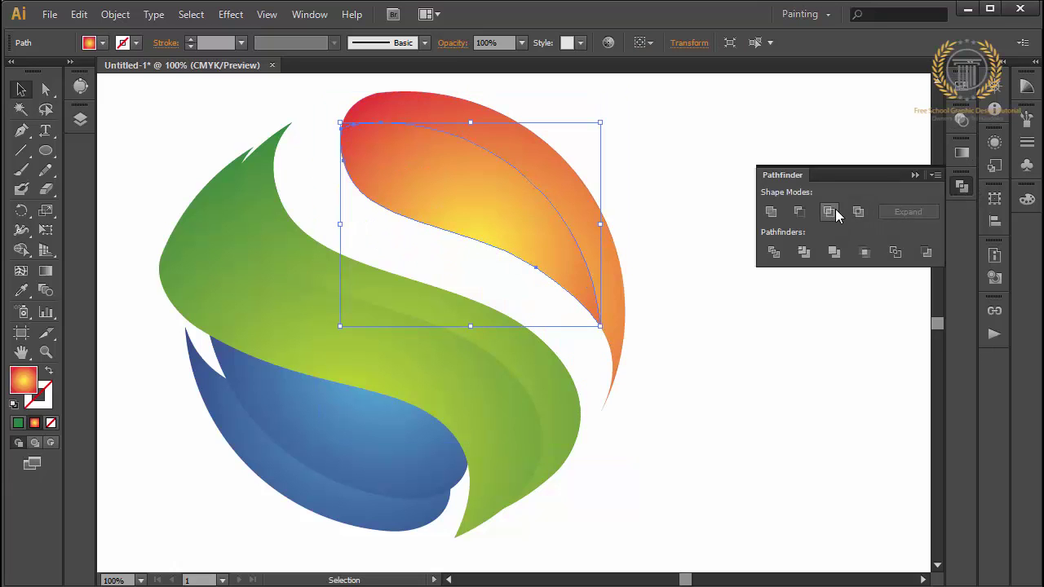
click(914, 174)
click(520, 380)
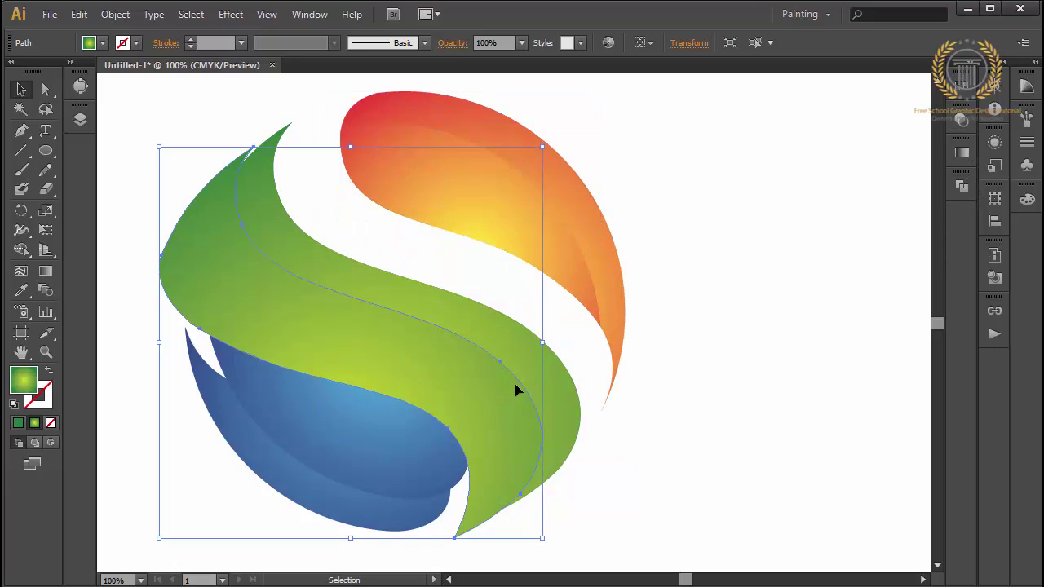
click(964, 187)
click(829, 211)
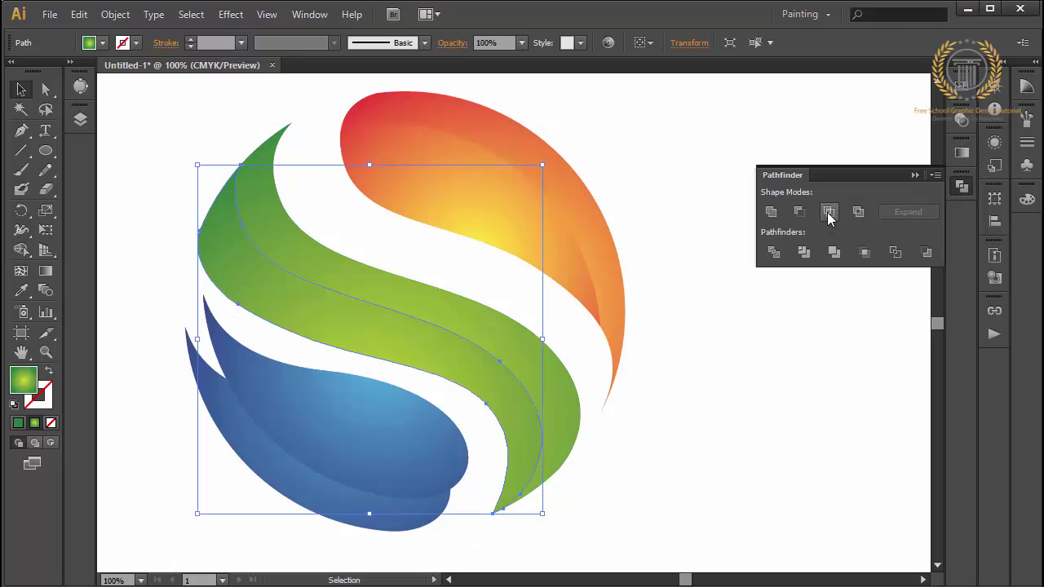
click(915, 174)
- Try intersecting the two blue pieces with Pathfinder, then undo it
click(410, 457)
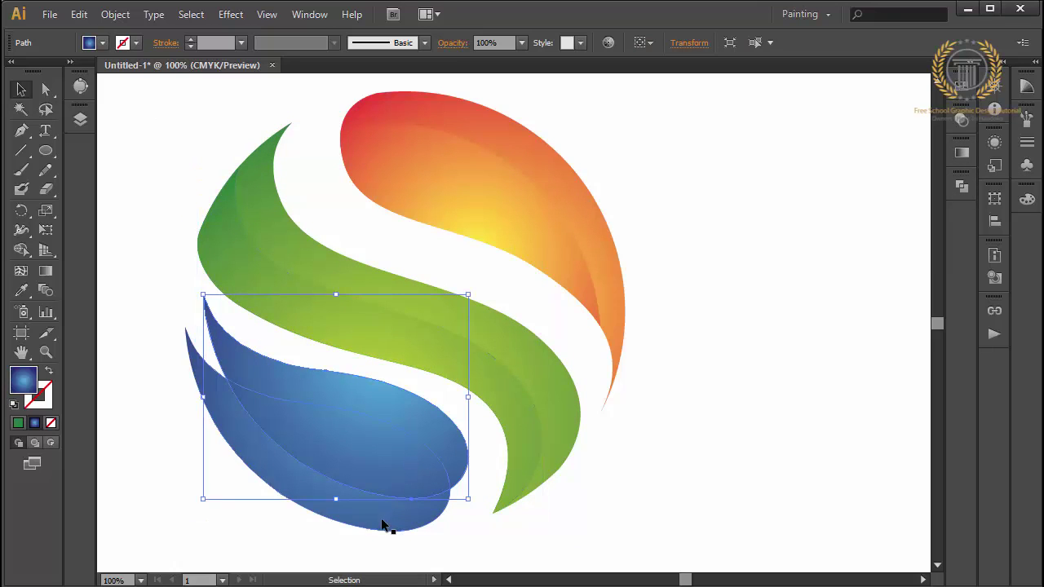
shift+click(380, 528)
click(963, 186)
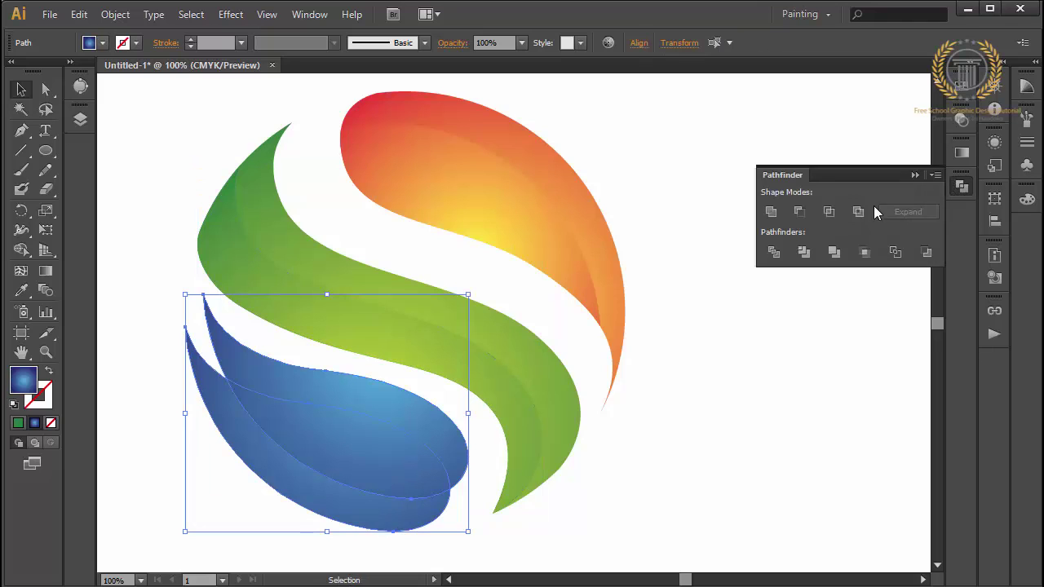
click(823, 216)
click(915, 175)
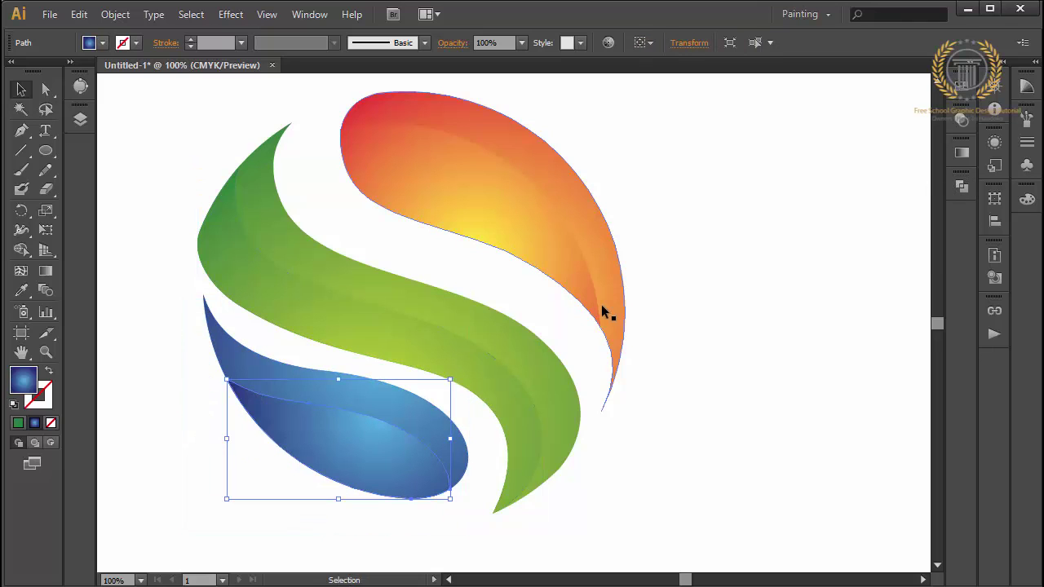
key(ctrl+z)
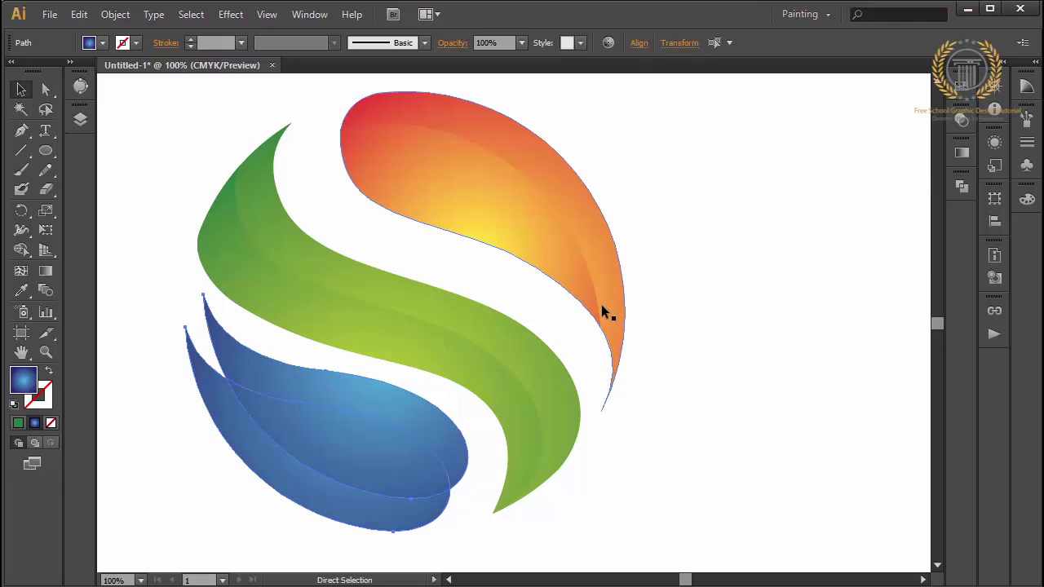
click(660, 482)
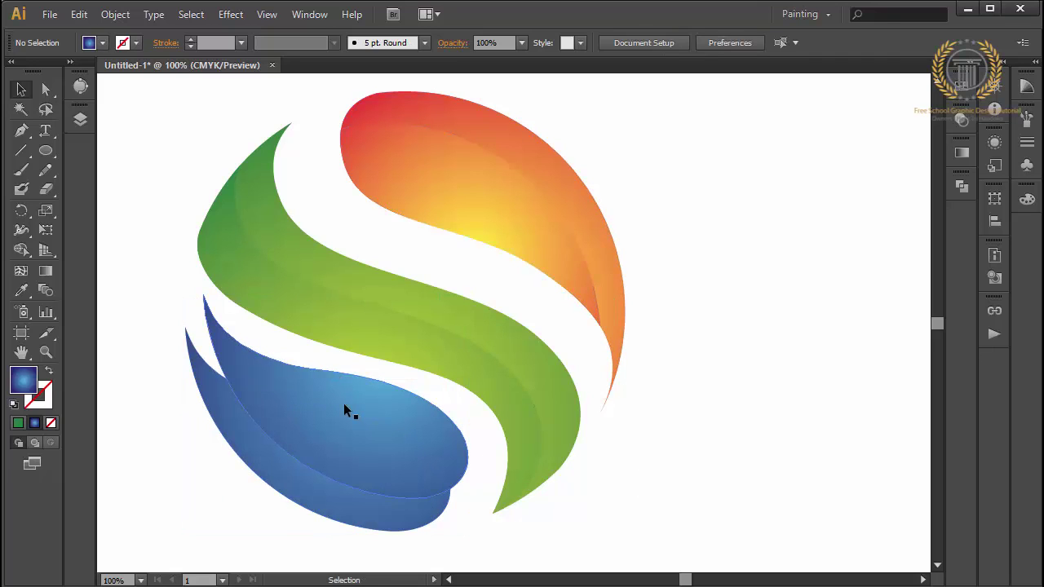
- Reselect both blue pieces, intersect them again, and undo once more
click(349, 489)
shift+click(351, 504)
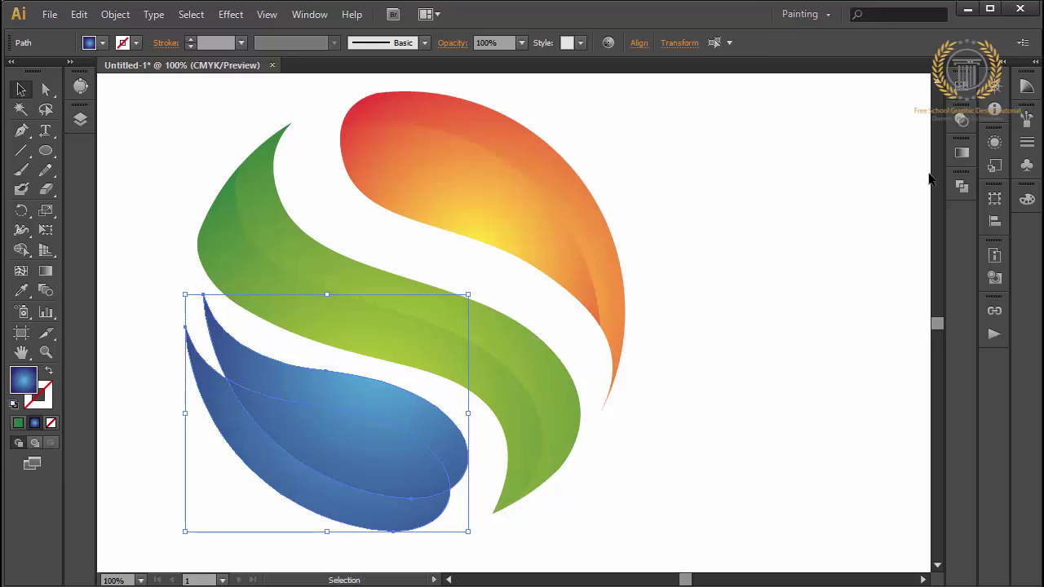
click(962, 188)
click(829, 211)
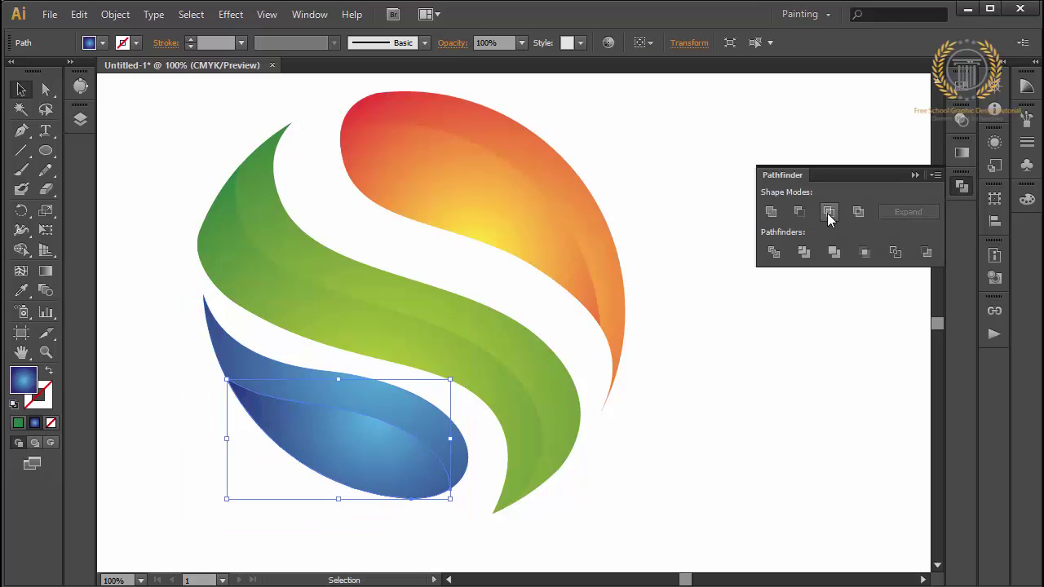
key(ctrl+z)
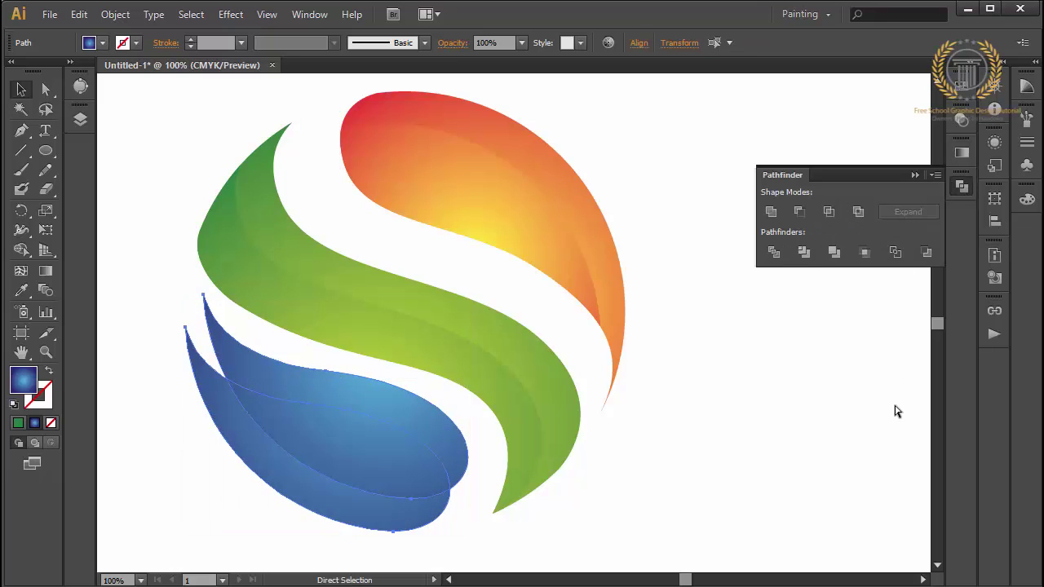
click(806, 454)
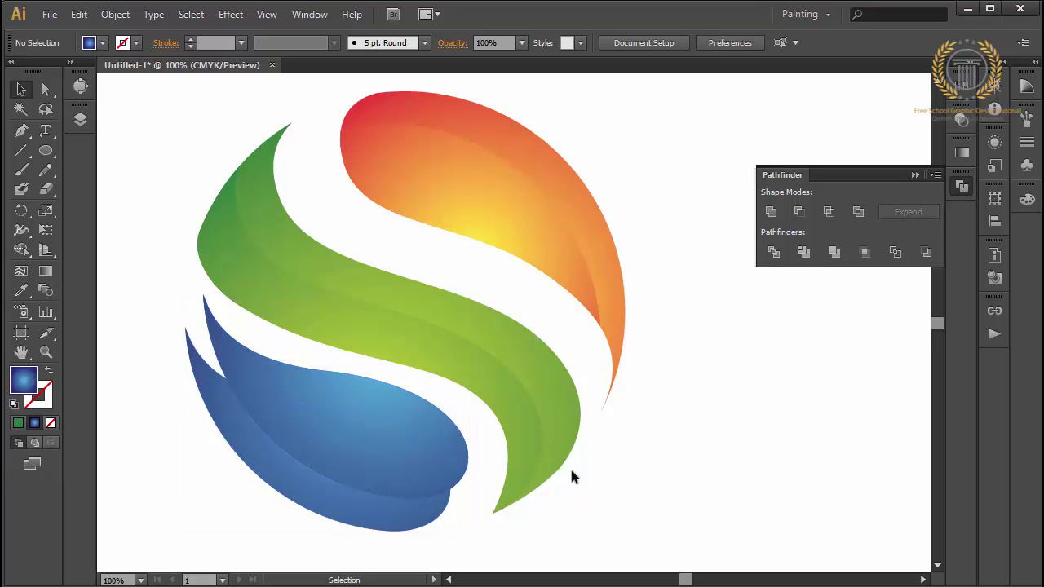
- Combine the upper and lower blue pieces, then ungroup the result
click(406, 474)
shift+click(376, 510)
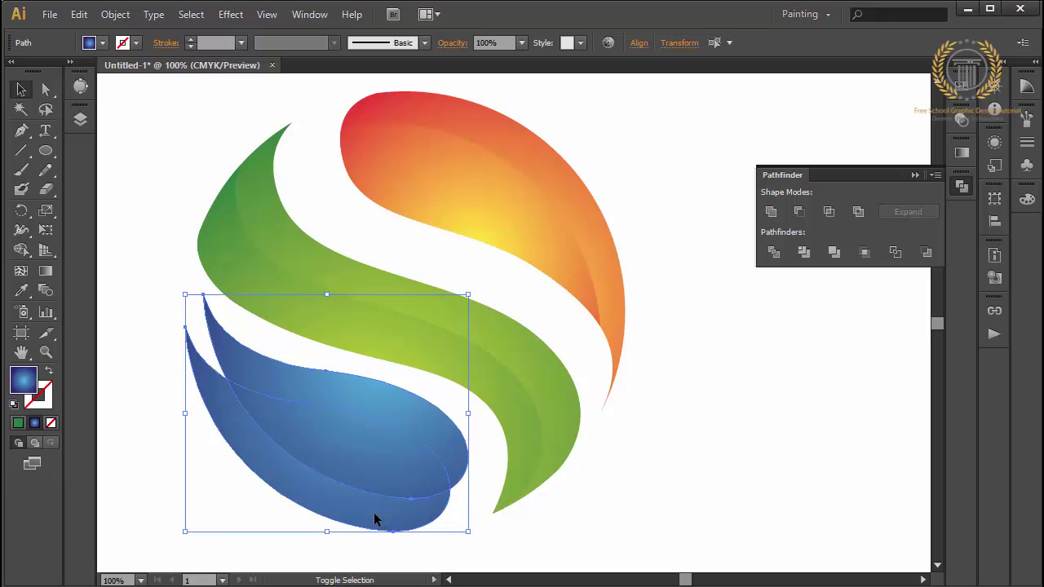
click(834, 252)
right_click(737, 447)
click(790, 379)
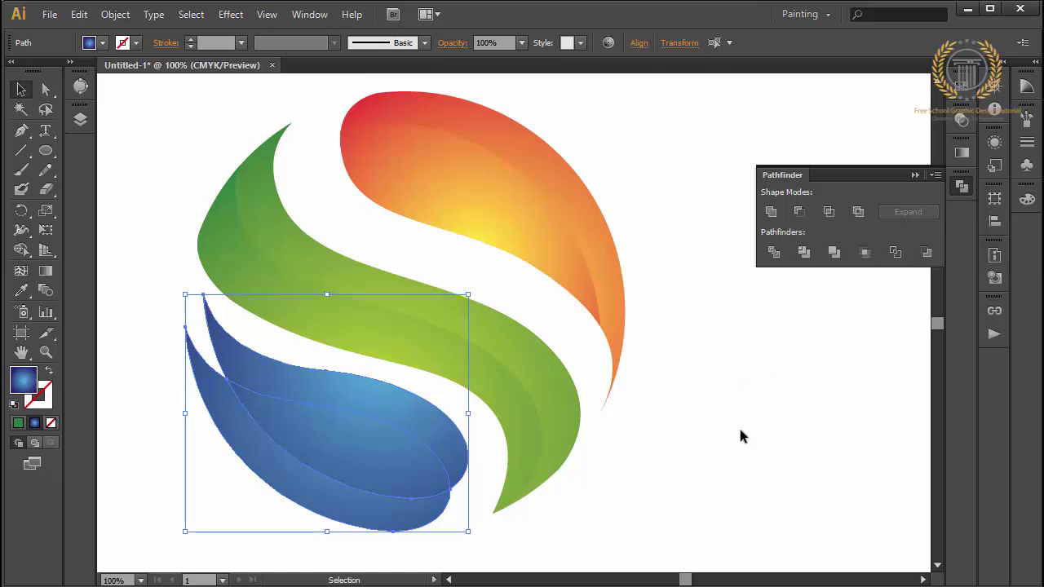
right_click(739, 430)
click(713, 437)
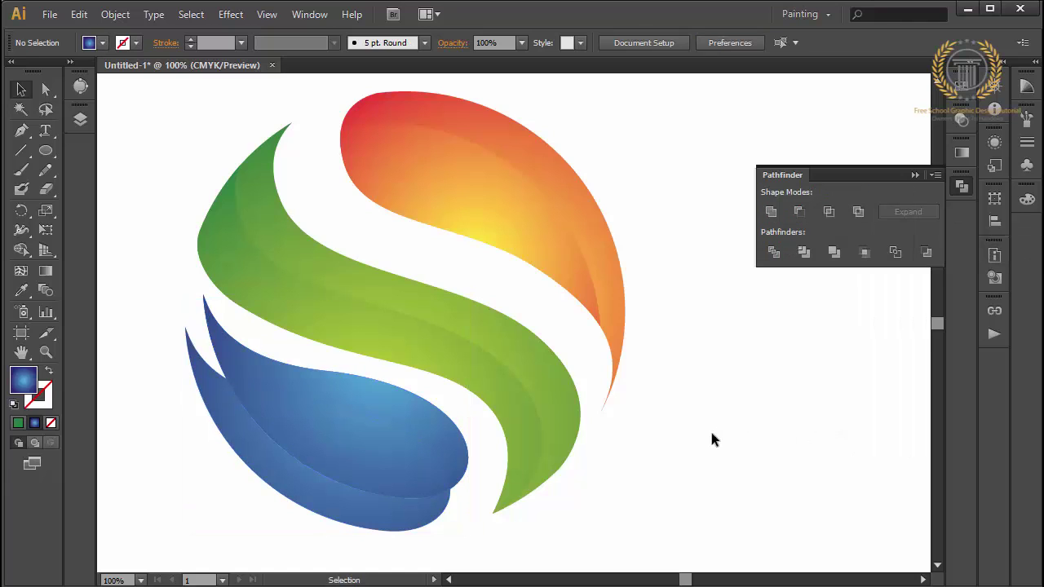
- Delete the lower overlapping blue shape, restore it, and reselect the upper blue shape
click(431, 447)
click(365, 522)
key(Delete)
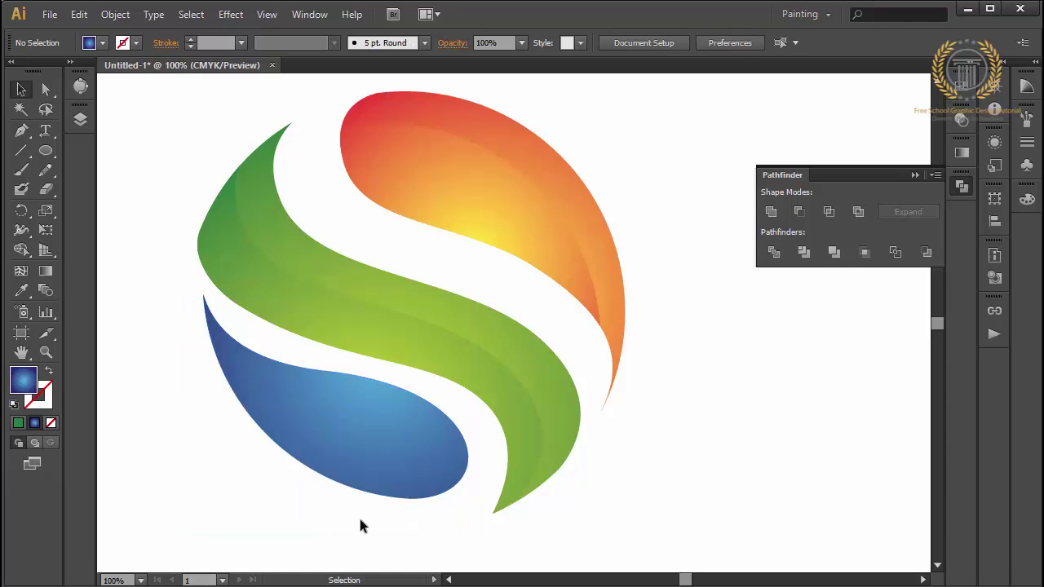
key(ctrl+z)
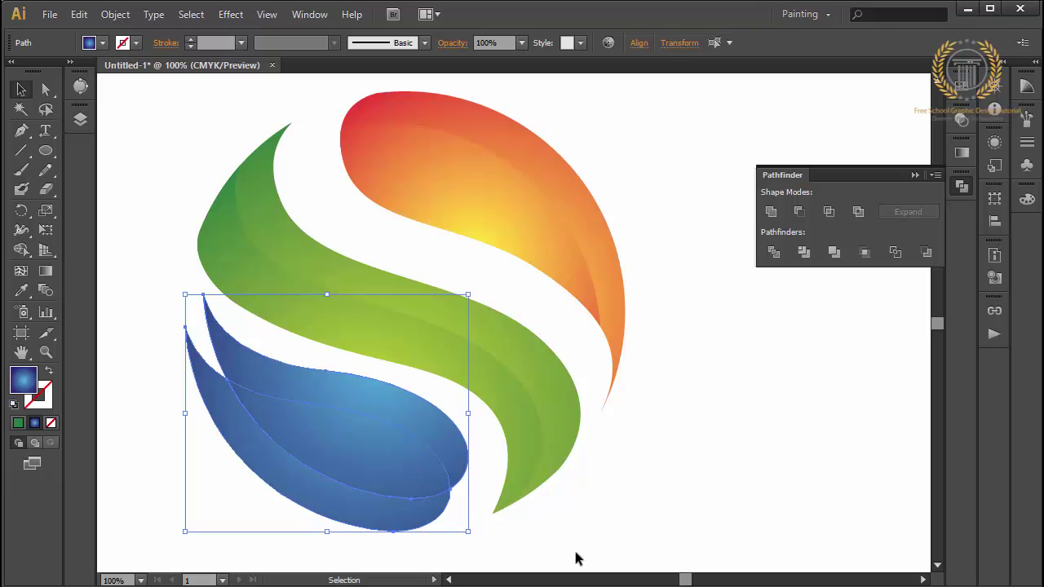
click(576, 558)
click(464, 453)
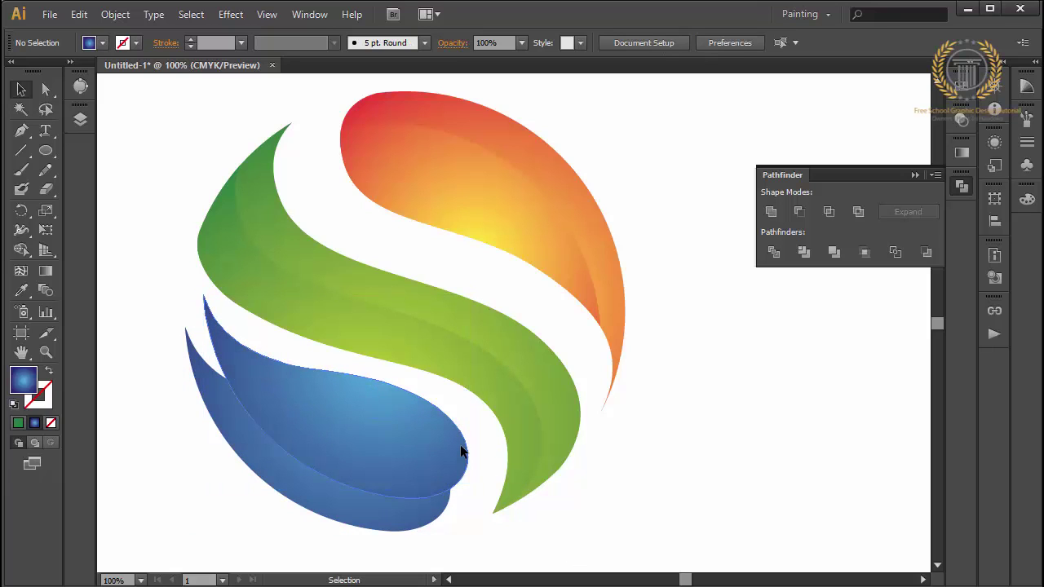
click(438, 447)
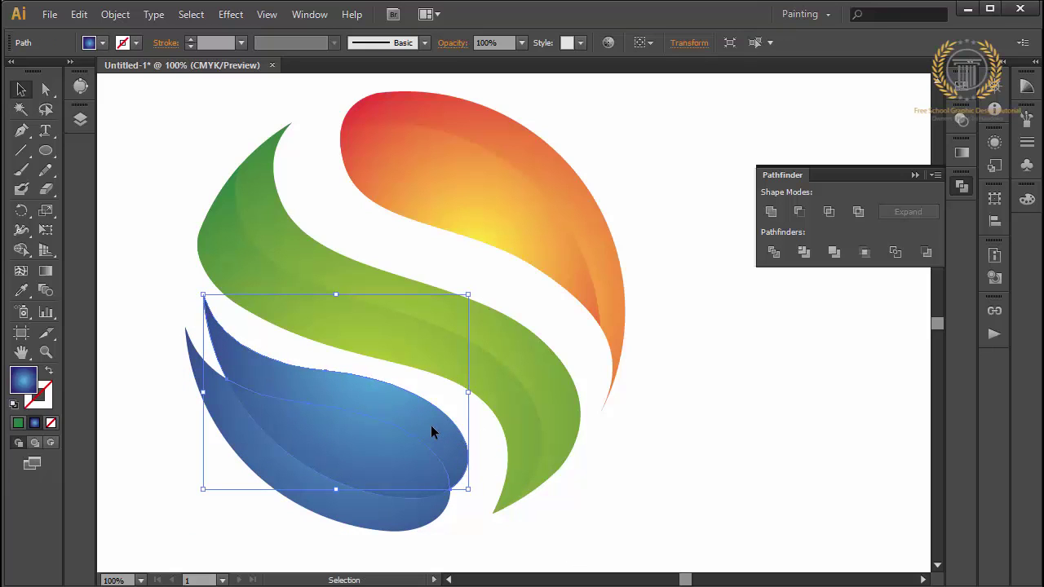
right_click(431, 425)
click(483, 568)
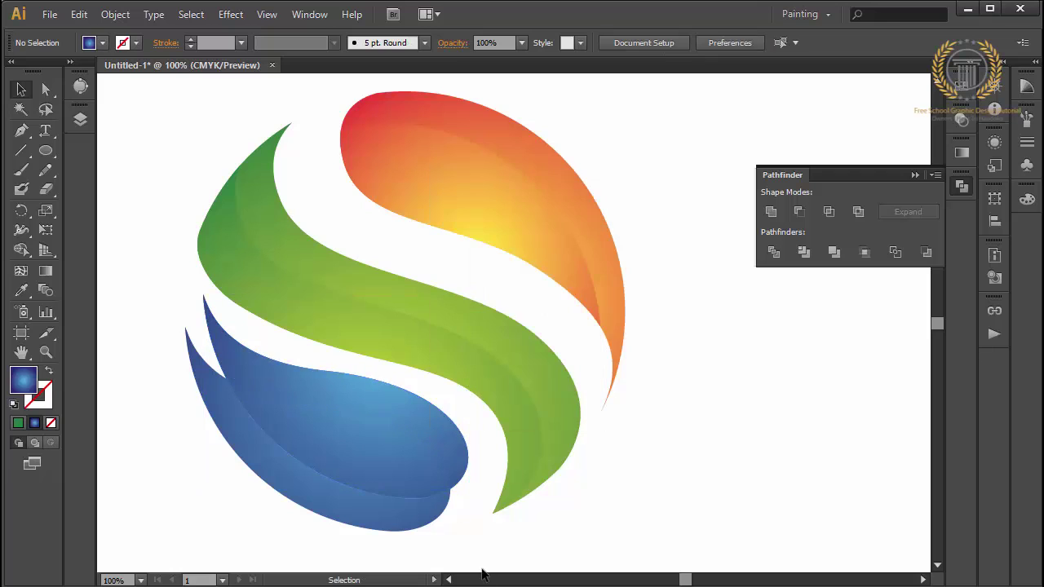
- Try moving the upper blue shape up-left, then undo the moves
click(430, 420)
drag(431, 418, 358, 321)
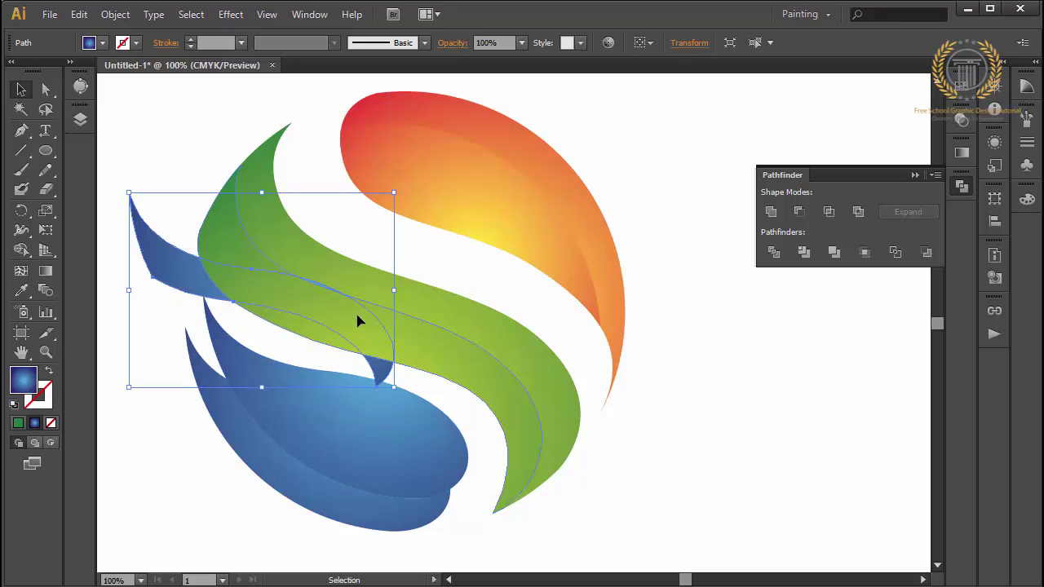
key(Delete)
click(326, 380)
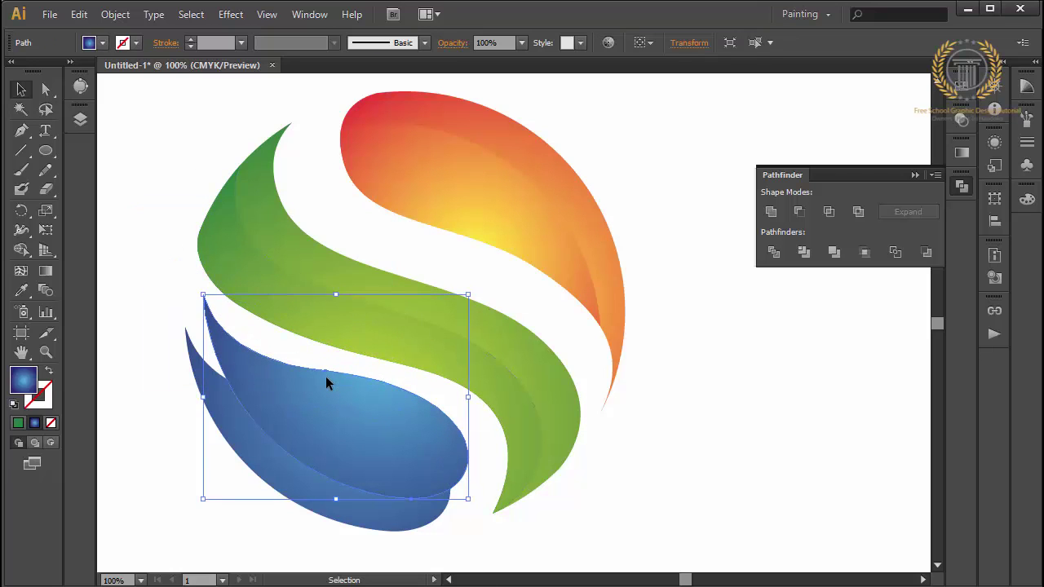
drag(326, 380, 284, 277)
key(ctrl+z)
key(ctrl+z)
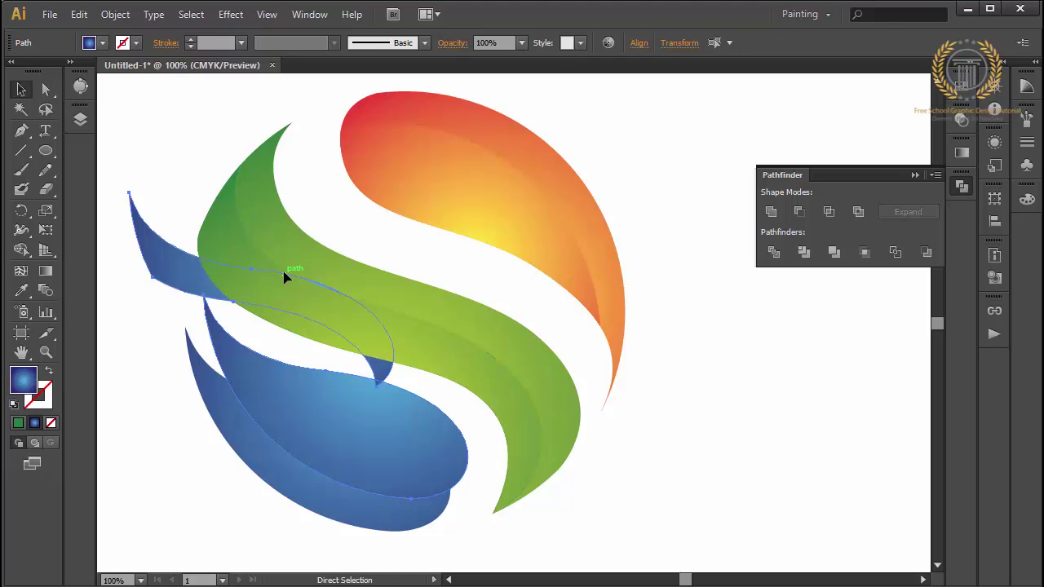
key(ctrl+z)
key(v)
click(152, 378)
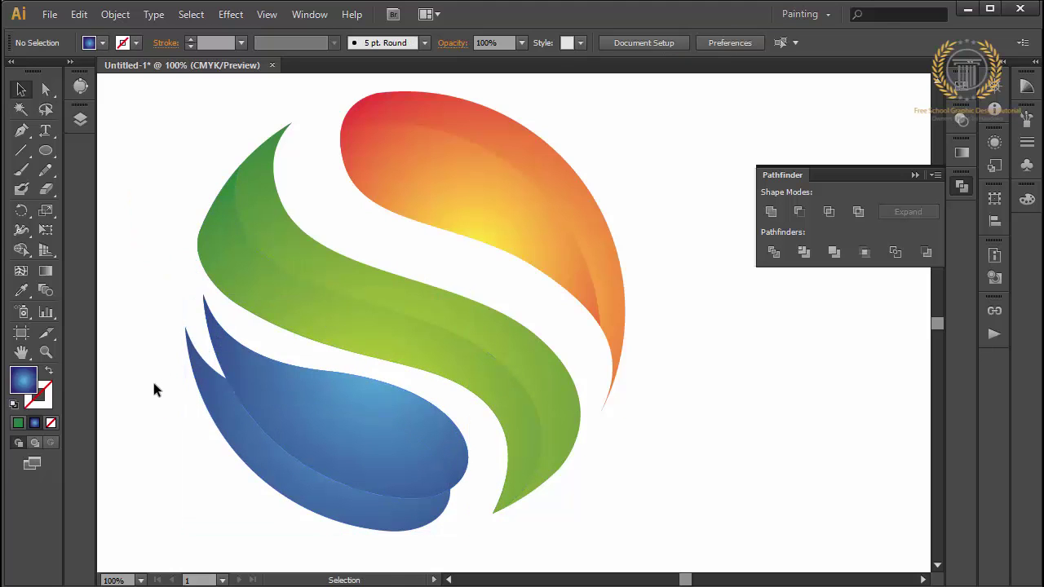
- Ungroup the blue shapes and inspect the paths with the Direct Selection tool
click(304, 385)
right_click(304, 385)
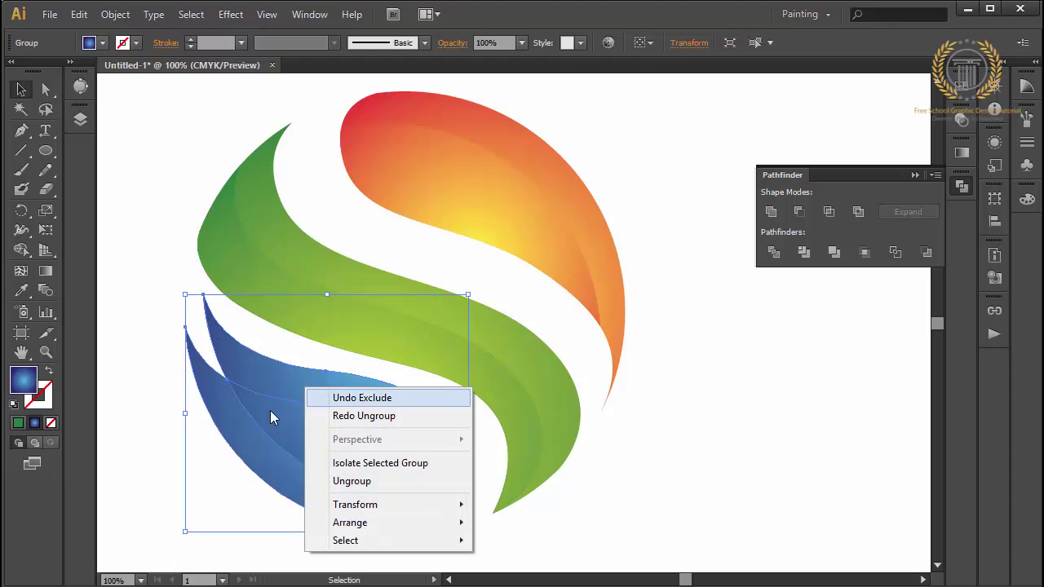
click(184, 414)
key(a)
key(ctrl+a)
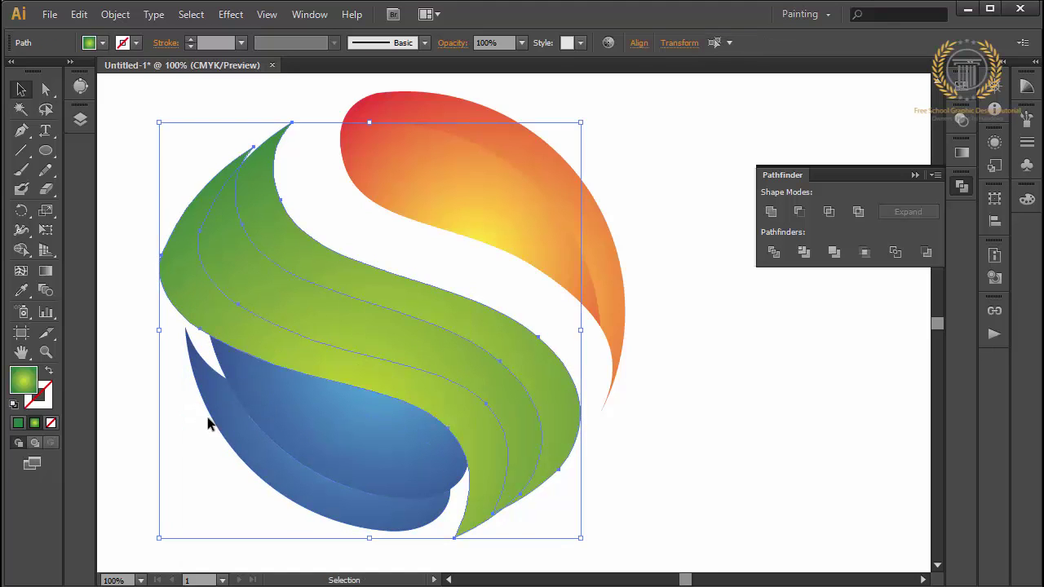
shift+click(232, 419)
key(v)
click(173, 417)
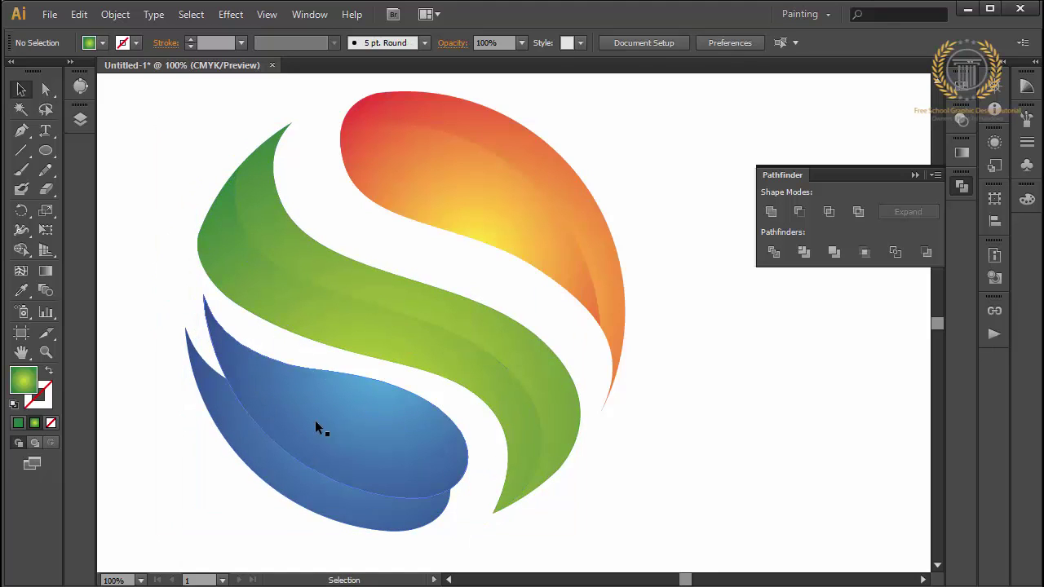
- Bring the blue shapes in front of the green piece, then try and undo another intersection
click(322, 422)
right_click(321, 422)
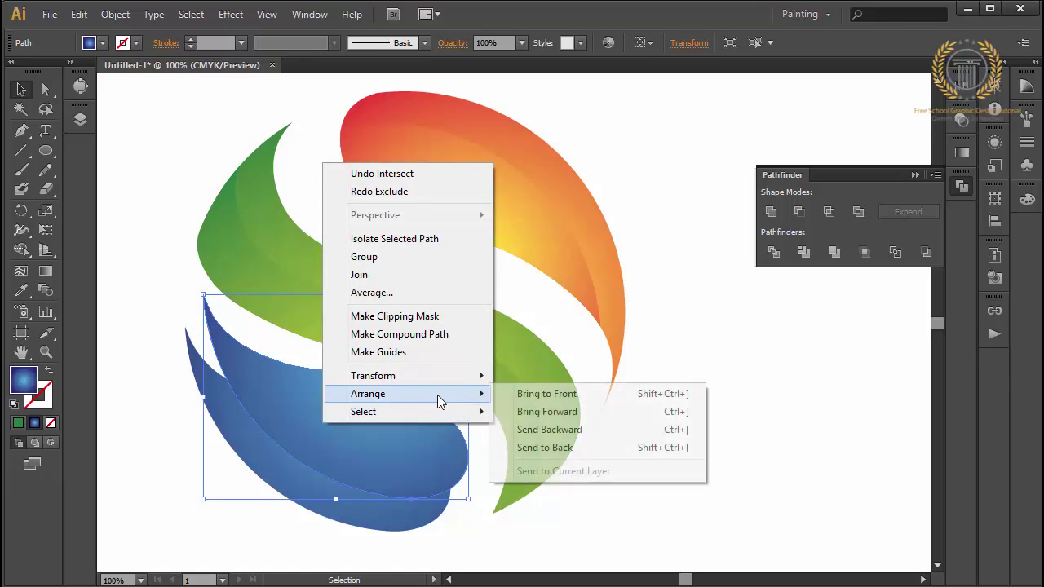
click(526, 394)
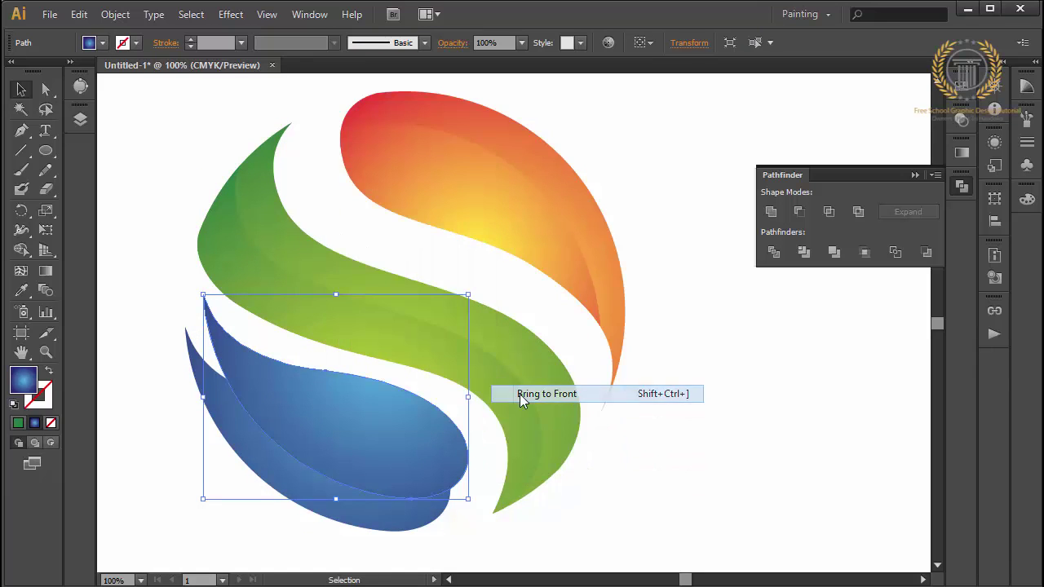
shift+click(290, 475)
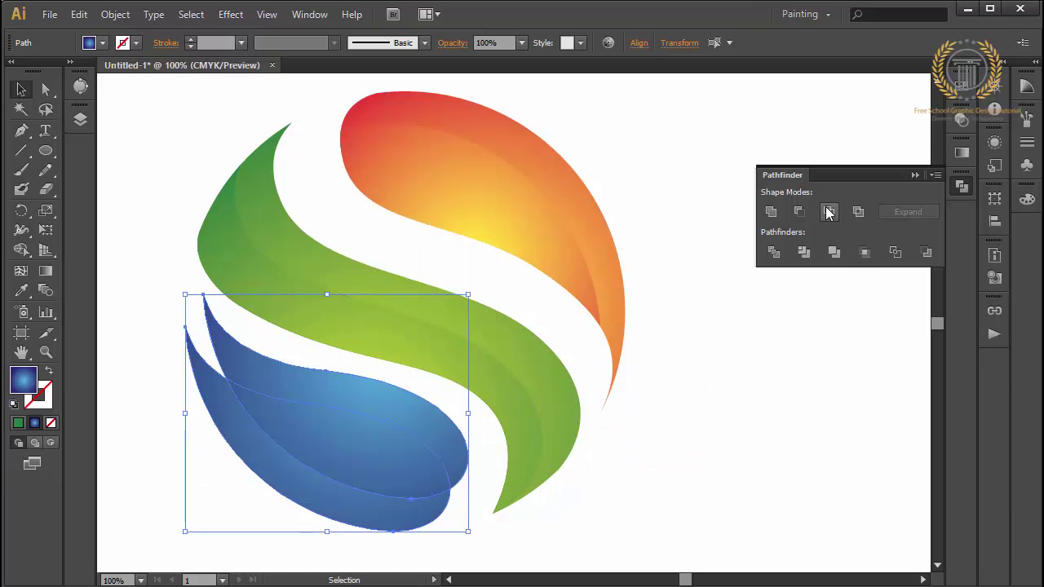
click(701, 416)
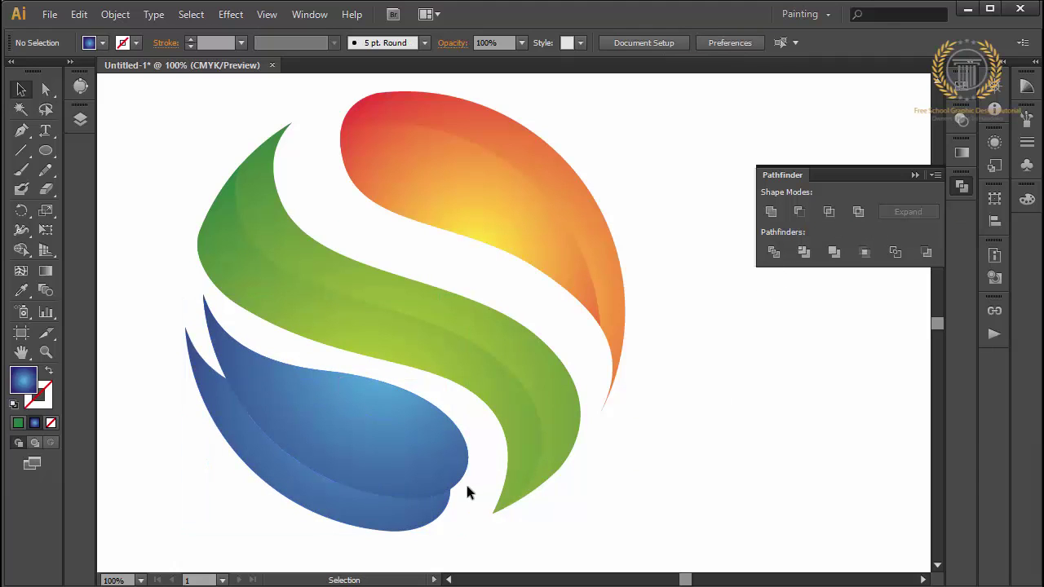
right_click(408, 504)
mouse_move(454, 477)
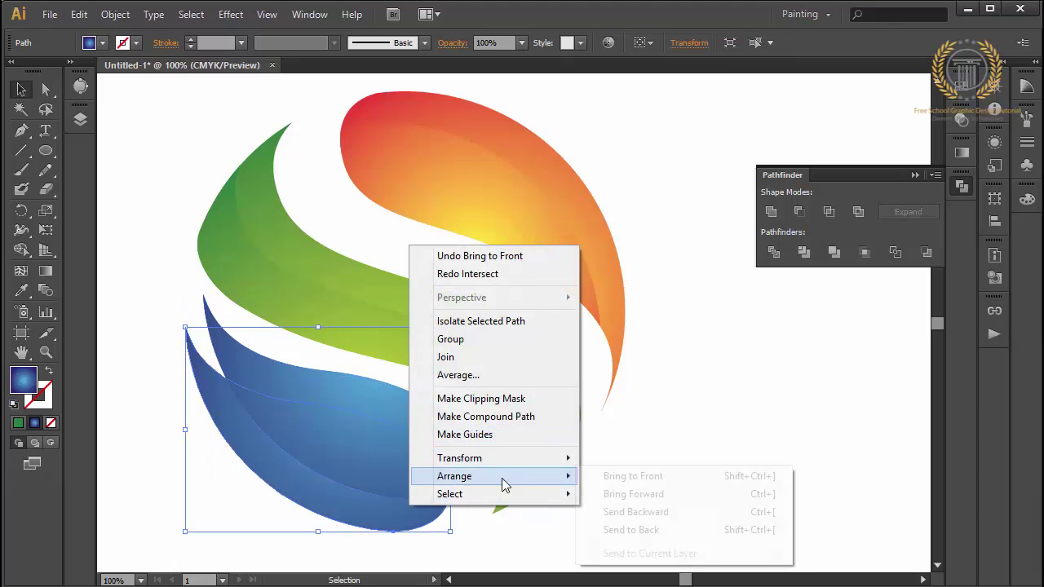
click(628, 476)
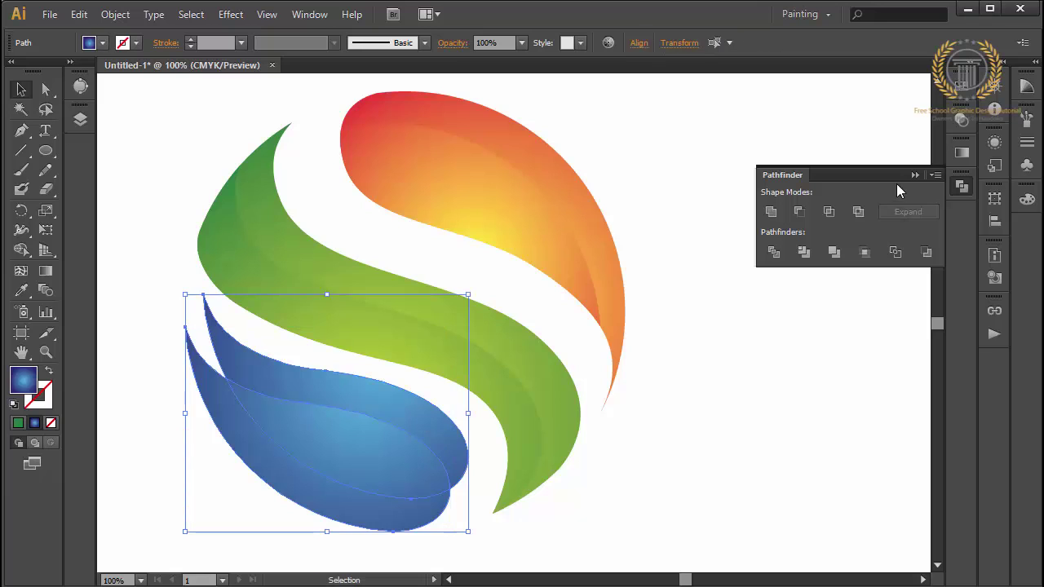
click(830, 210)
key(ctrl+z)
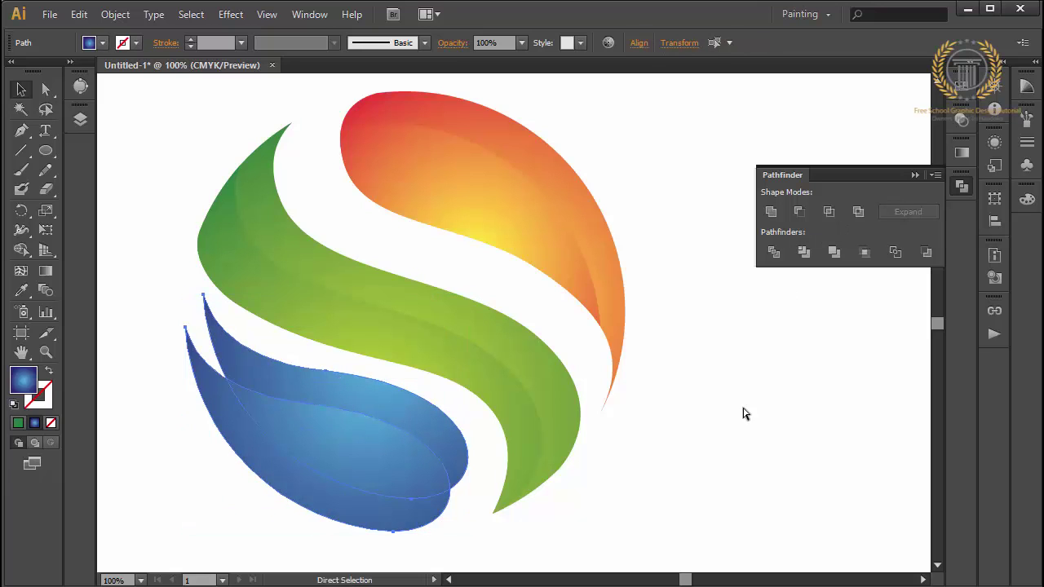
click(729, 441)
- Delete the front blue leaf
click(445, 428)
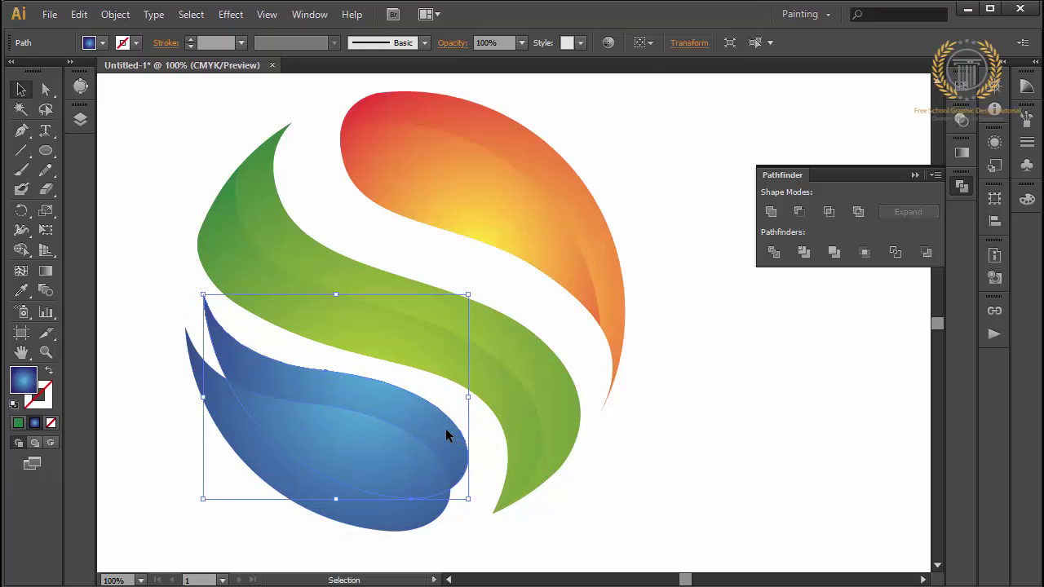
key(ctrl+shift+a)
click(446, 433)
key(Delete)
- Alt-drag a slightly shifted copy of the remaining blue leaf and intersect the pair
click(364, 495)
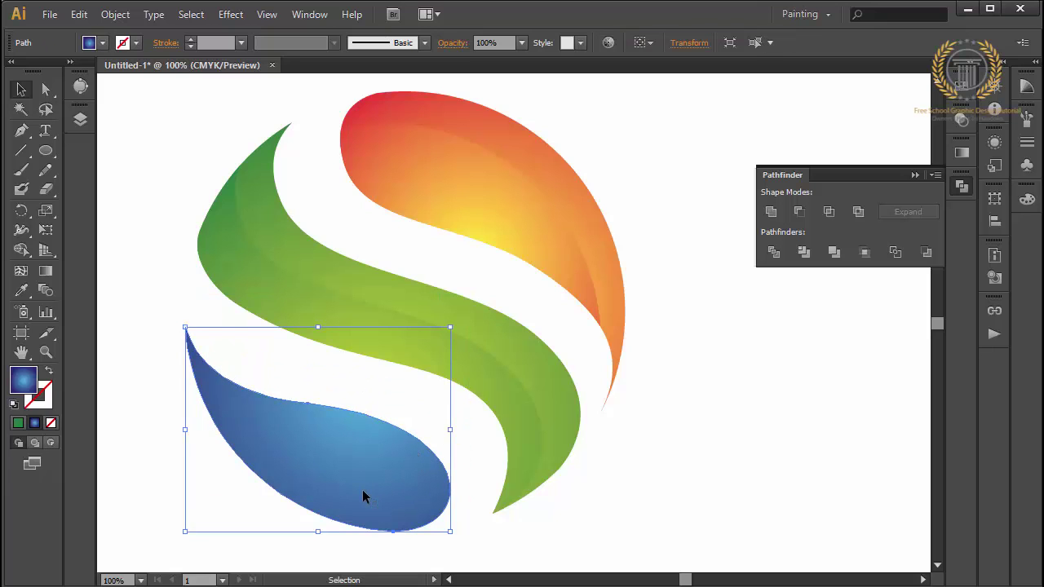
drag(365, 496, 385, 467)
click(329, 514)
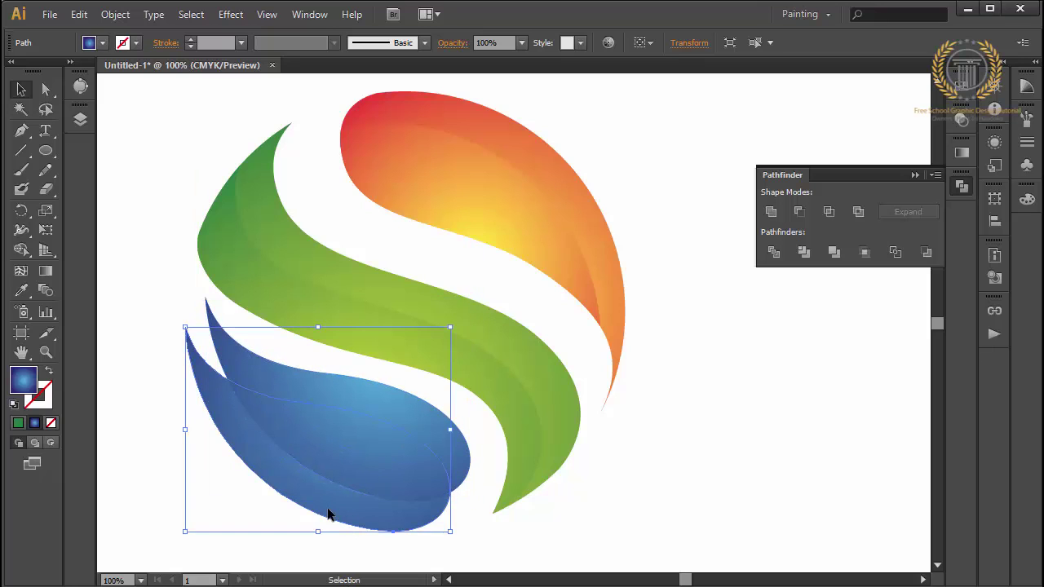
shift+click(380, 474)
click(829, 211)
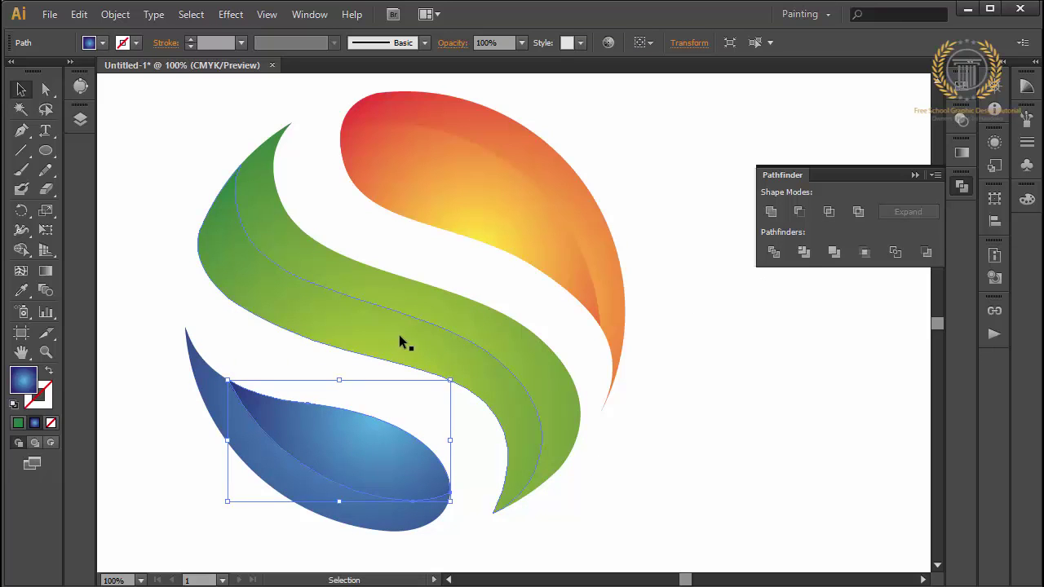
- Re-aim the orange leaf's gradient diagonally across the leaf with the Gradient tool
click(441, 208)
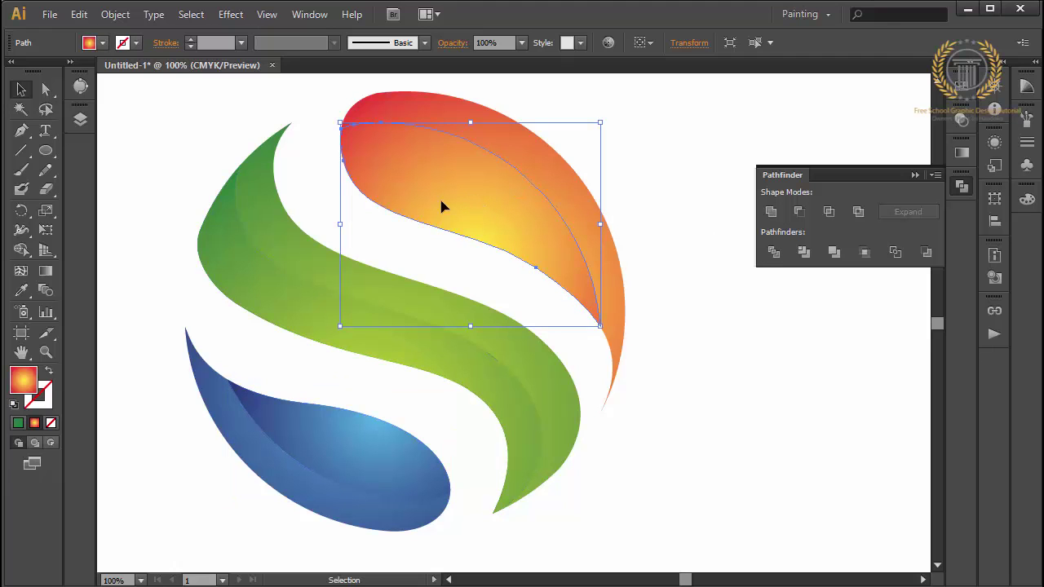
click(46, 271)
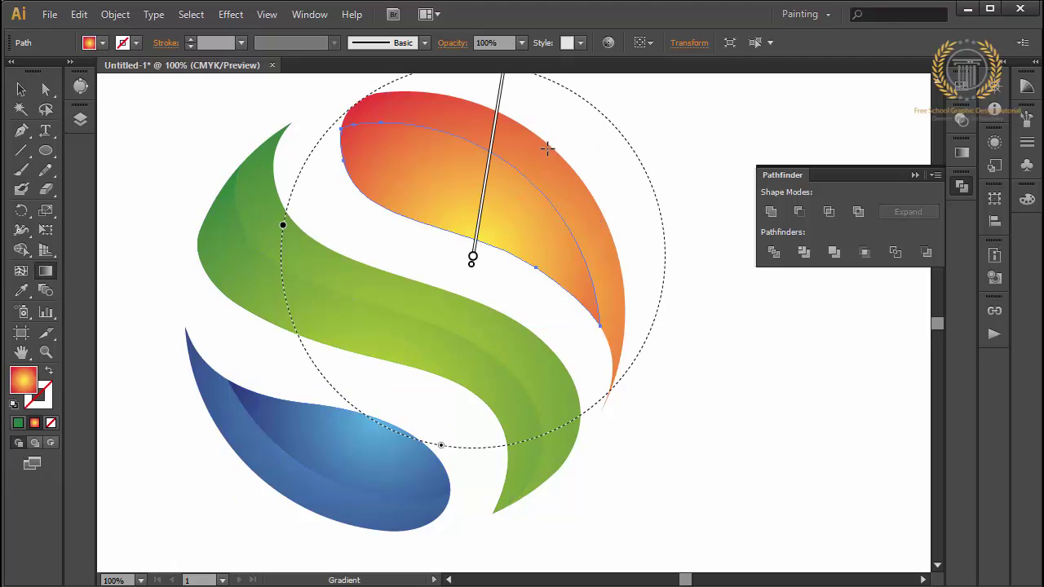
drag(546, 148, 417, 326)
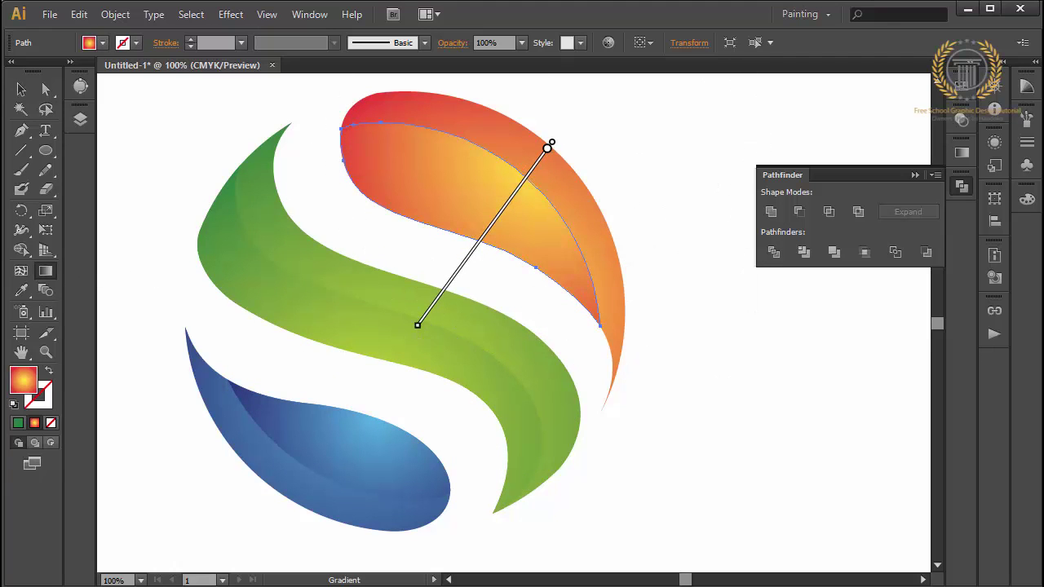
click(22, 89)
- Redraw the green S piece's gradient diagonally across it
click(186, 328)
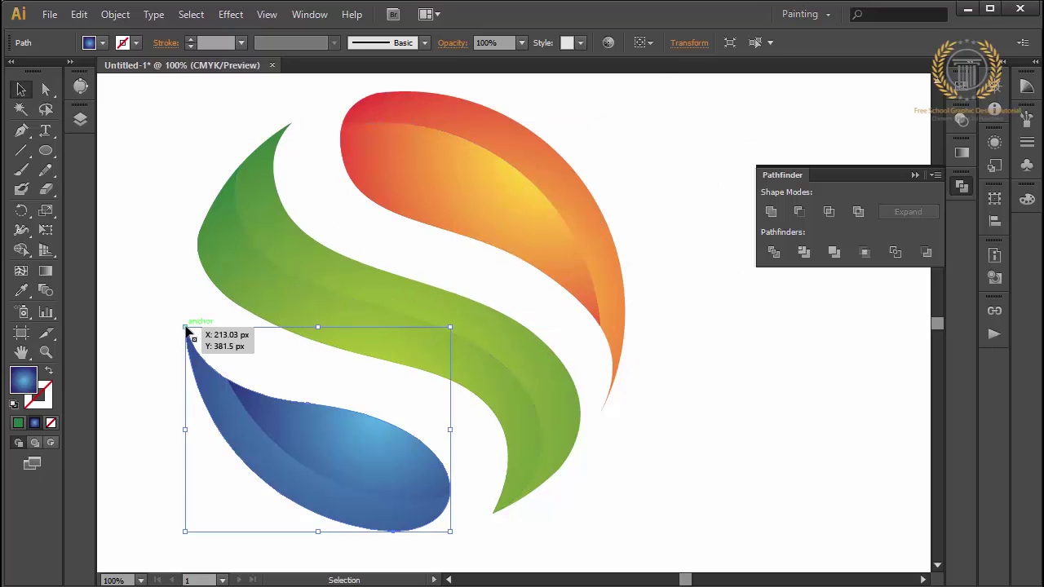
click(263, 286)
click(46, 271)
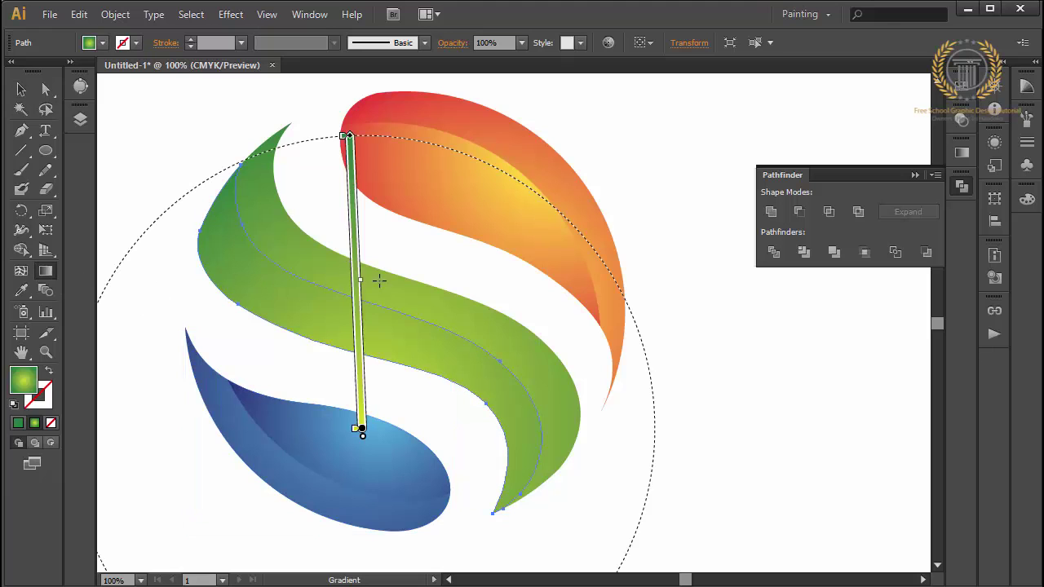
drag(398, 277, 297, 454)
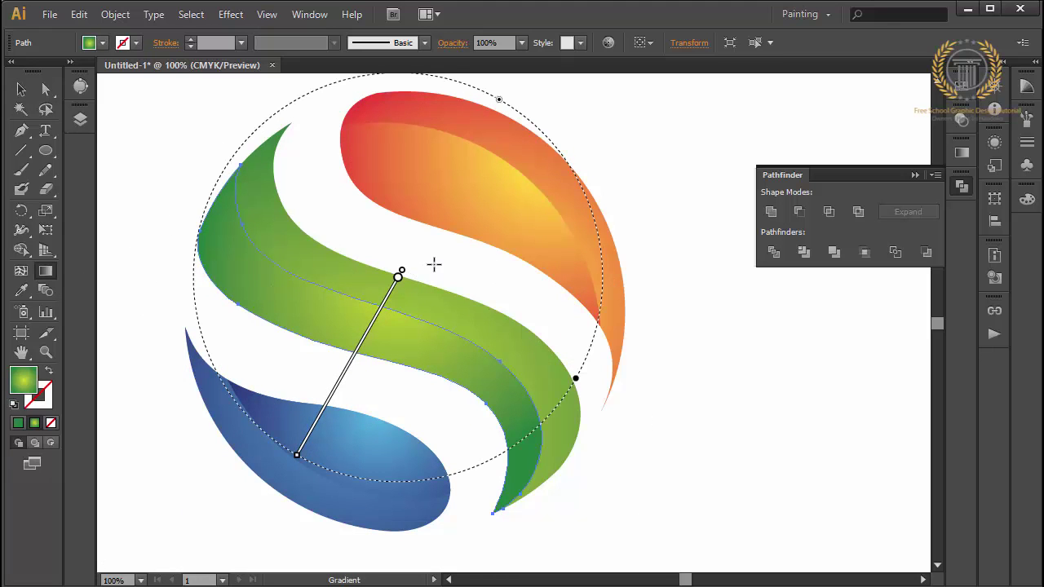
drag(435, 263, 226, 453)
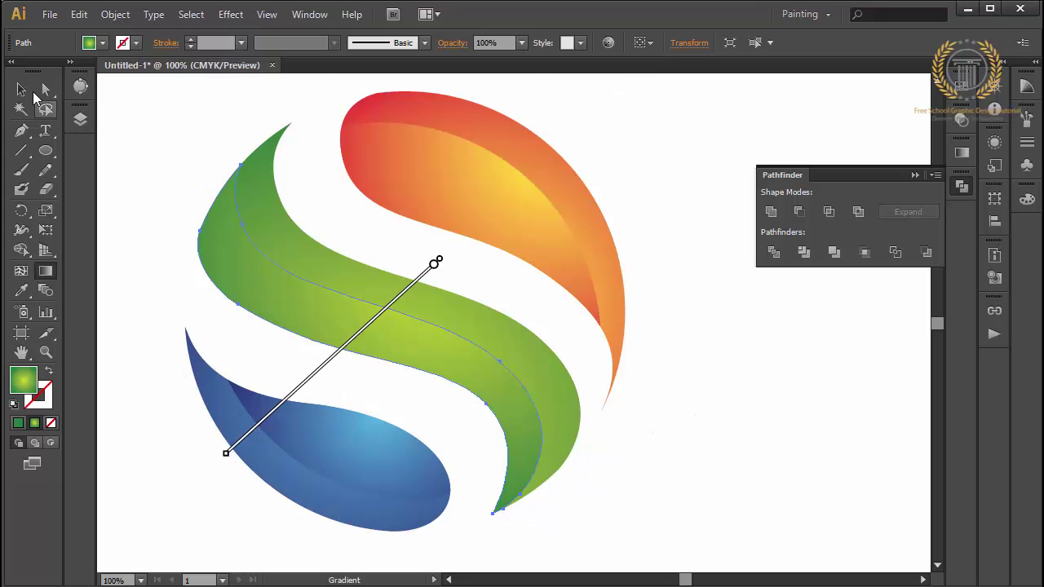
click(21, 89)
- Drag the blue leaf's gradient upward from its bottom edge, then deselect
click(356, 451)
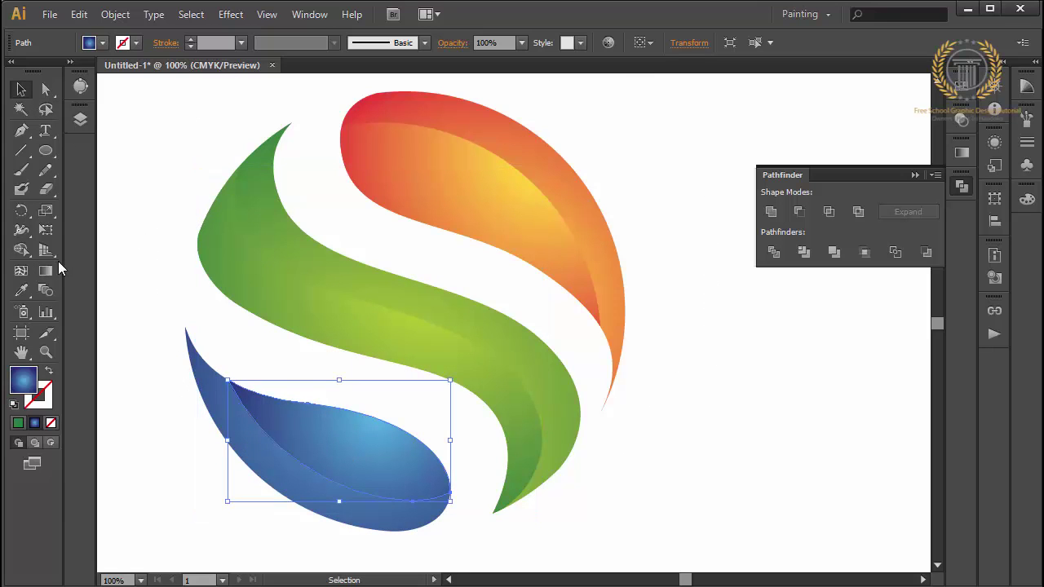
click(45, 271)
drag(318, 518, 397, 356)
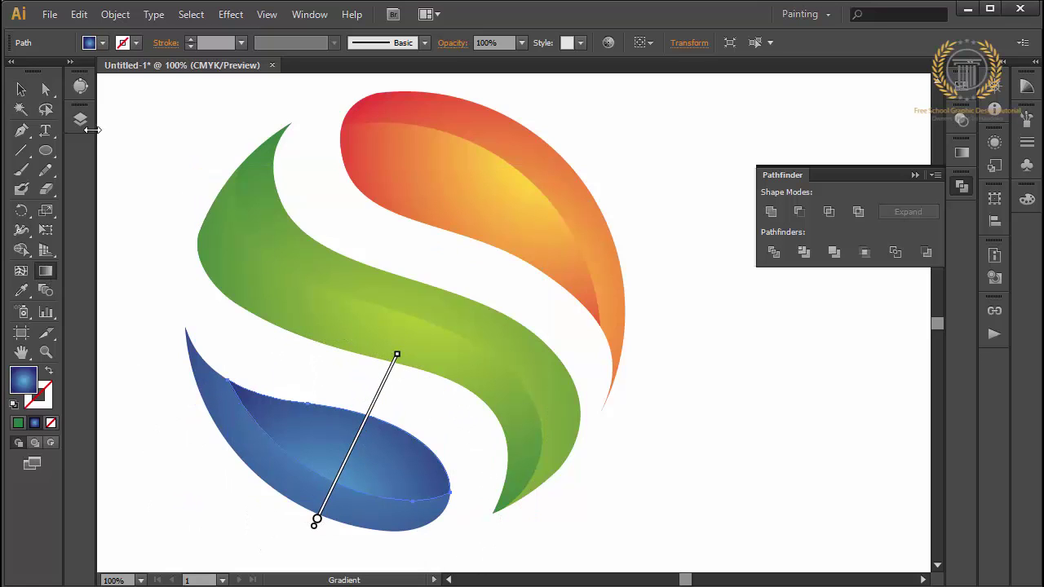
click(22, 89)
click(158, 249)
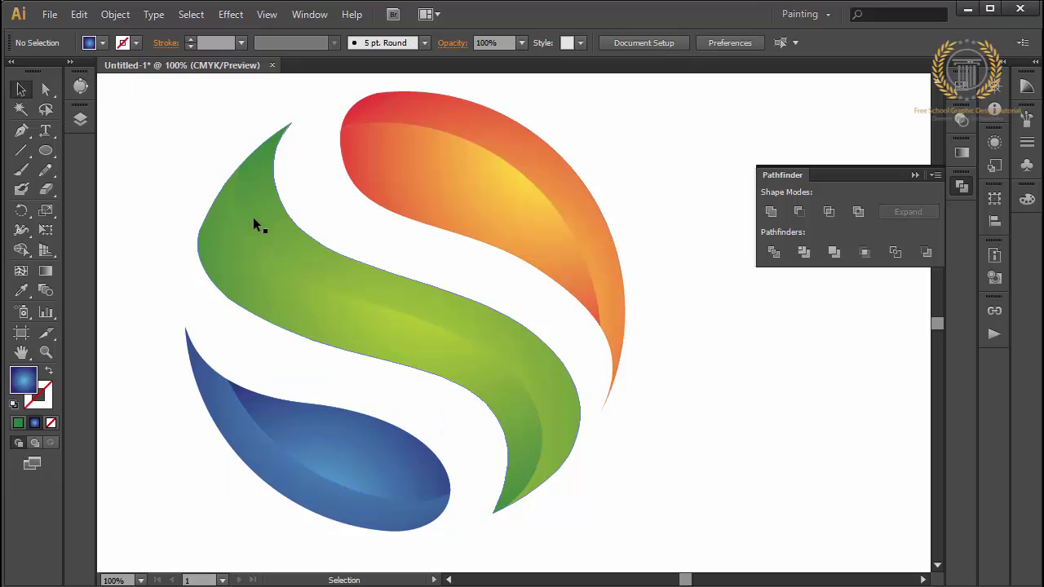
- Select and deselect the green S piece while scrolling around the canvas
click(395, 280)
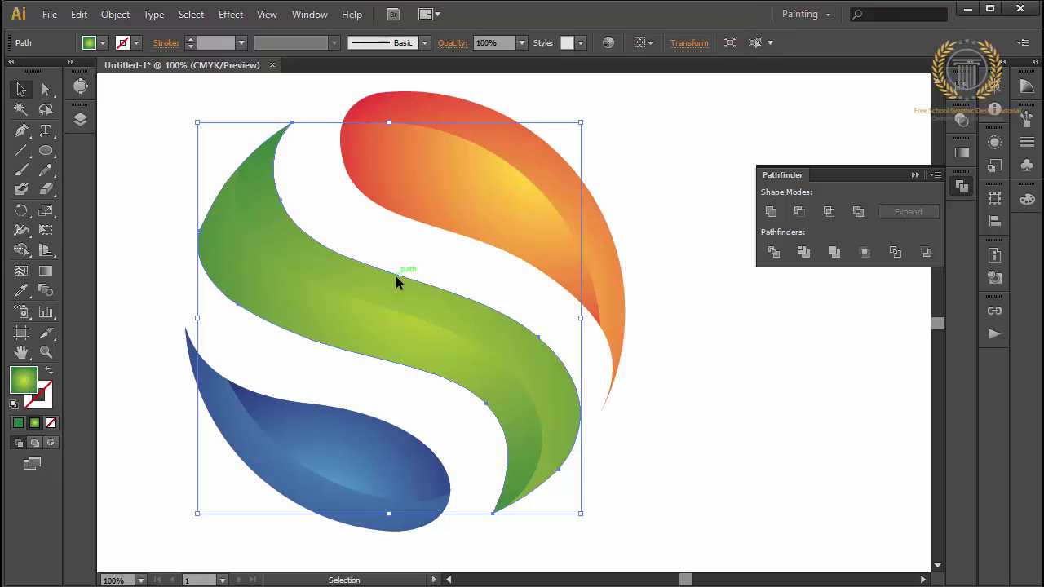
click(346, 206)
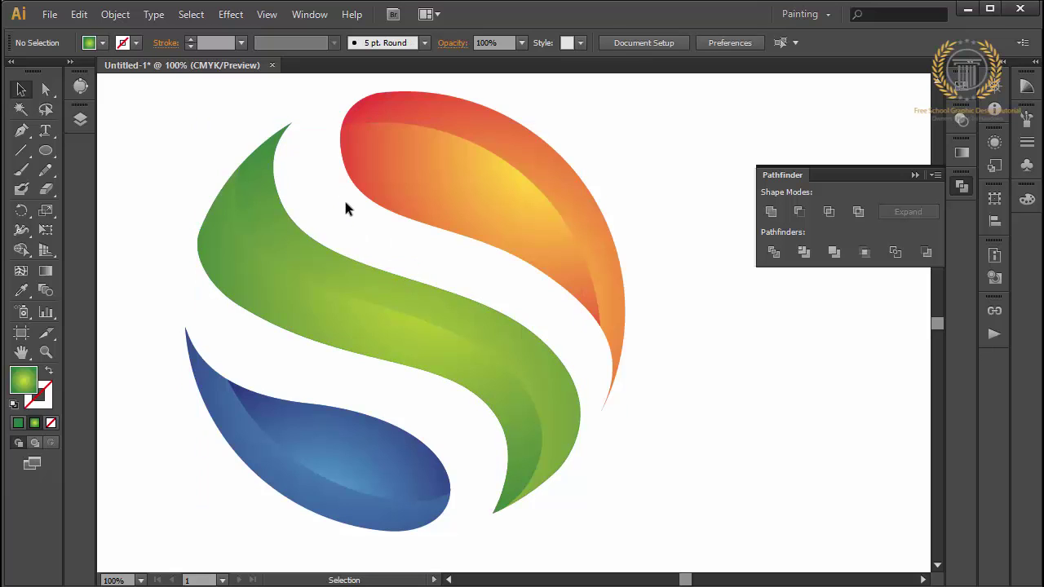
scroll(346, 209, up, 5)
scroll(346, 209, down, 3)
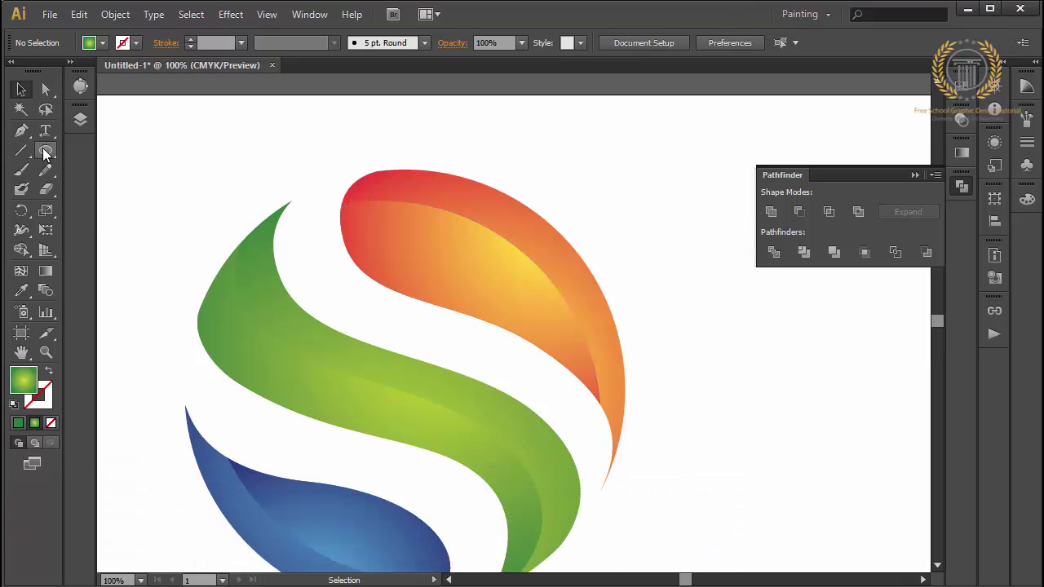
scroll(350, 293, down, 1)
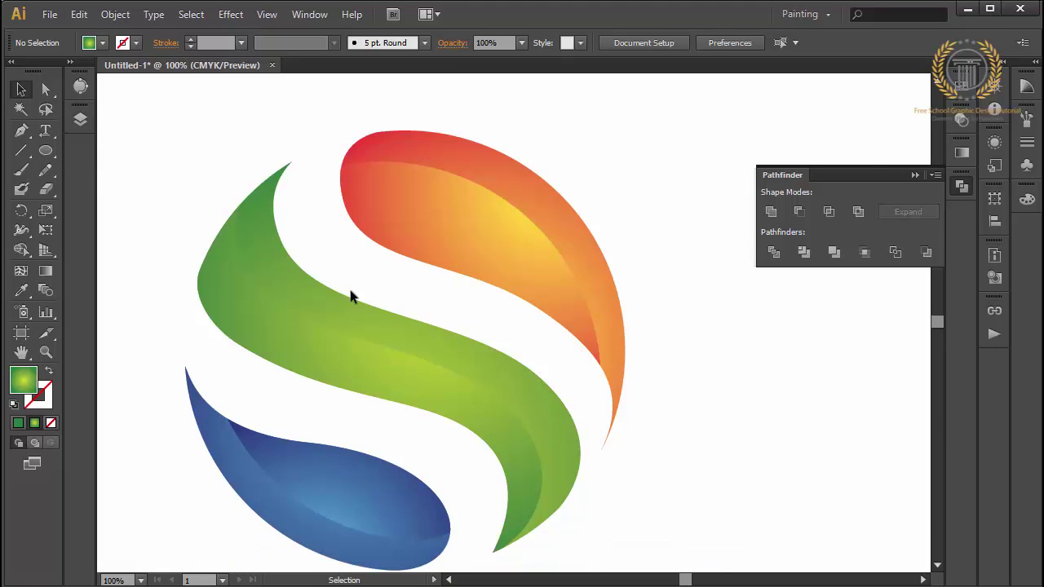
scroll(350, 291, down, 5)
scroll(350, 294, up, 2)
scroll(350, 297, up, 3)
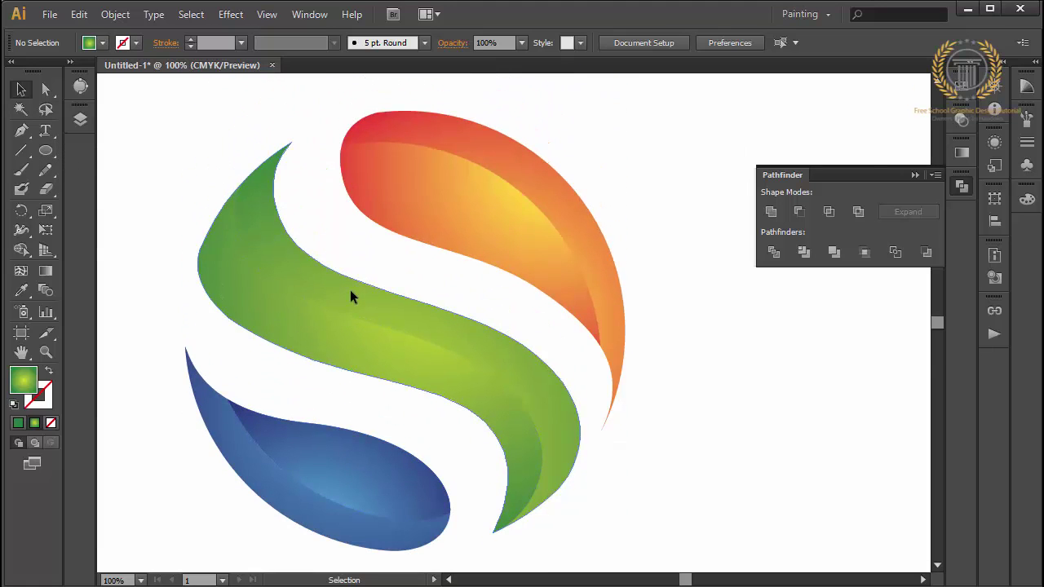
- Marquee-select the logo, undo an accidental half-size scaling, and deselect
mouse_move(653, 129)
mouse_down()
mouse_move(311, 406)
mouse_move(208, 516)
mouse_up()
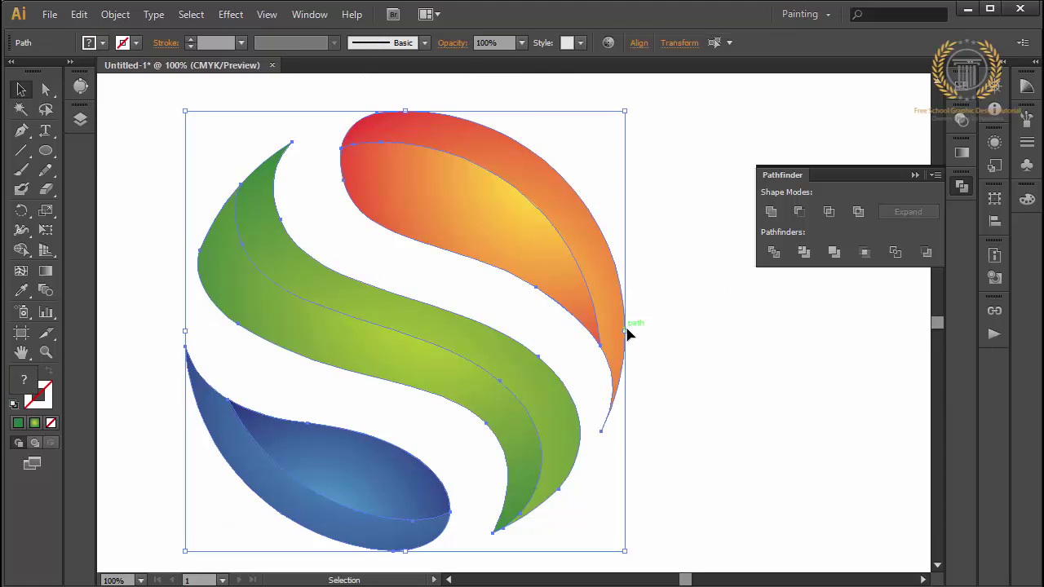
drag(616, 332, 375, 342)
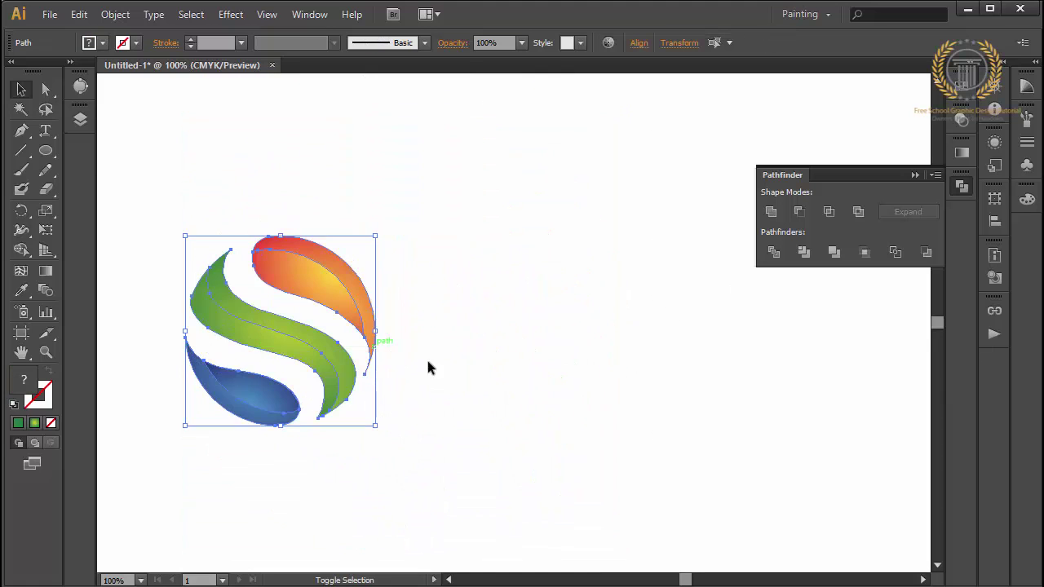
click(497, 394)
key(ctrl+z)
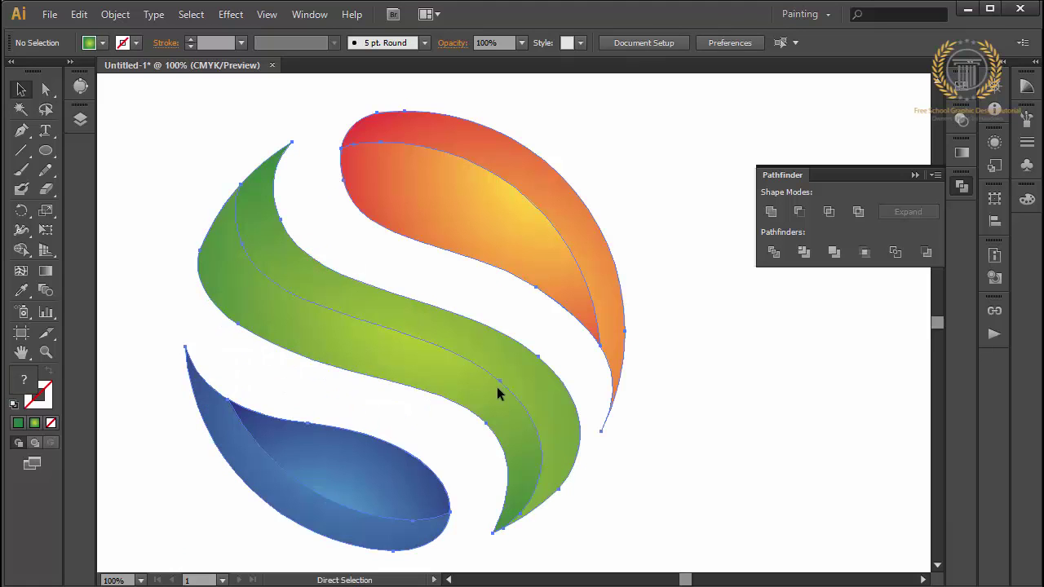
click(682, 431)
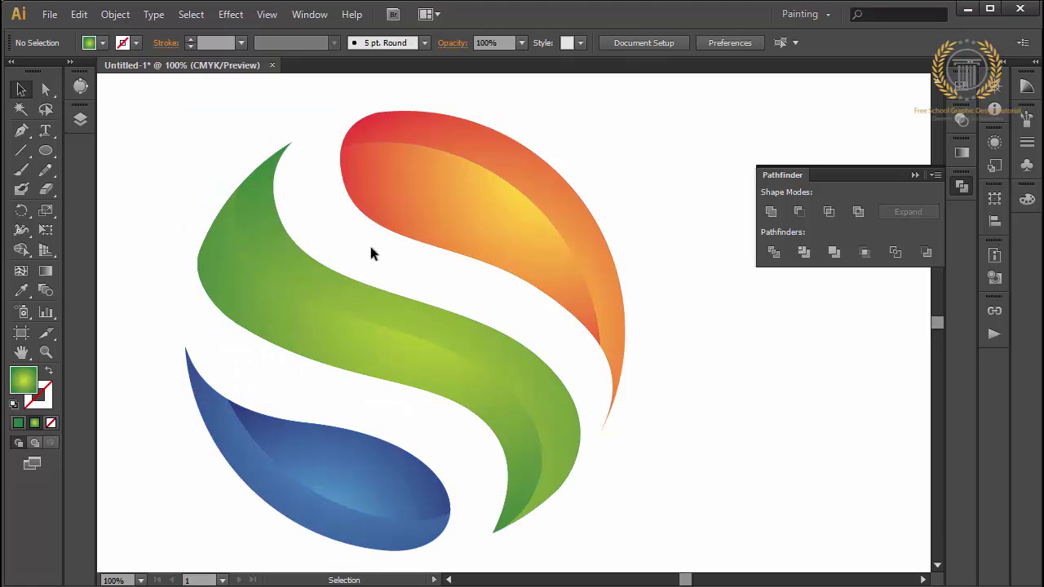
- Select the red-orange, green and blue pieces together
click(418, 120)
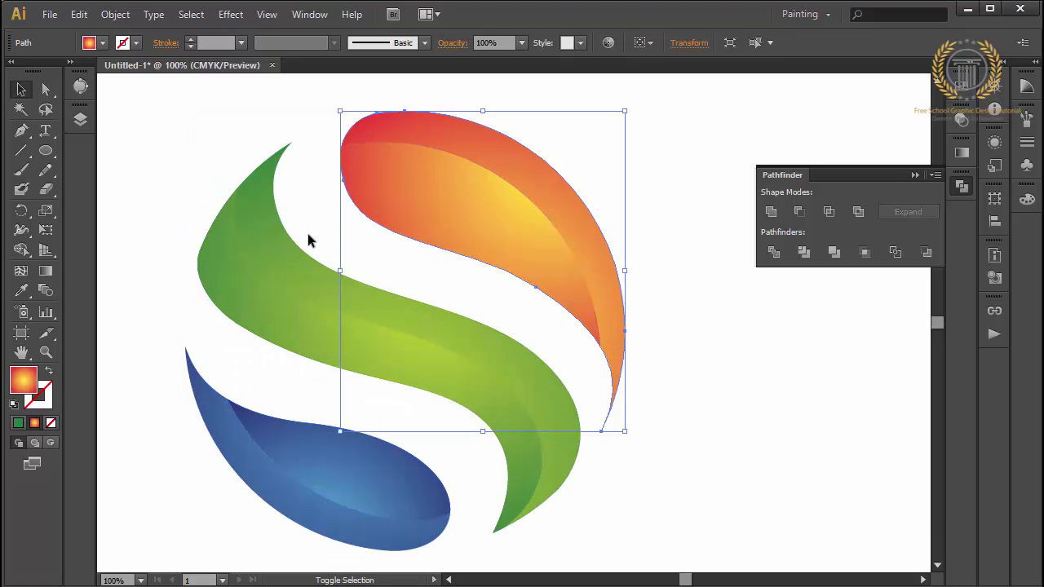
shift+click(296, 257)
shift+click(244, 465)
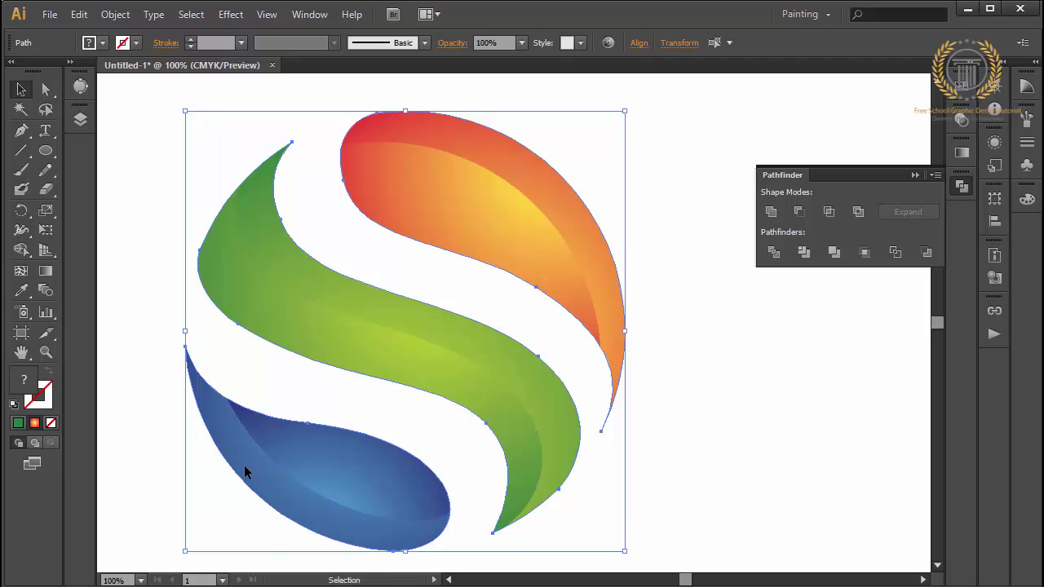
- Merge the selected pieces with Pathfinder Unite and fill the result with the light grey swatch
click(771, 211)
click(960, 95)
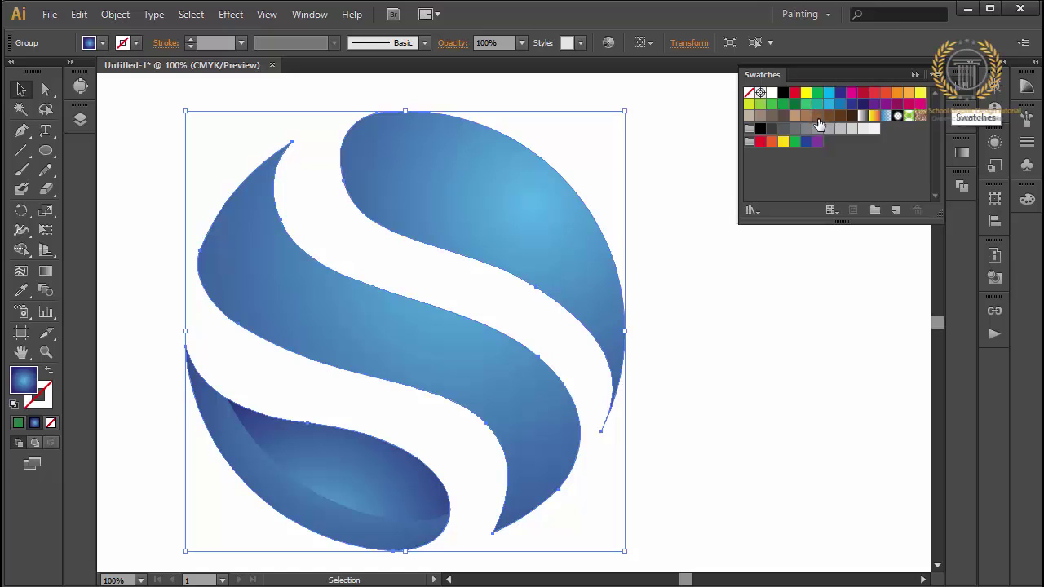
click(874, 129)
click(863, 129)
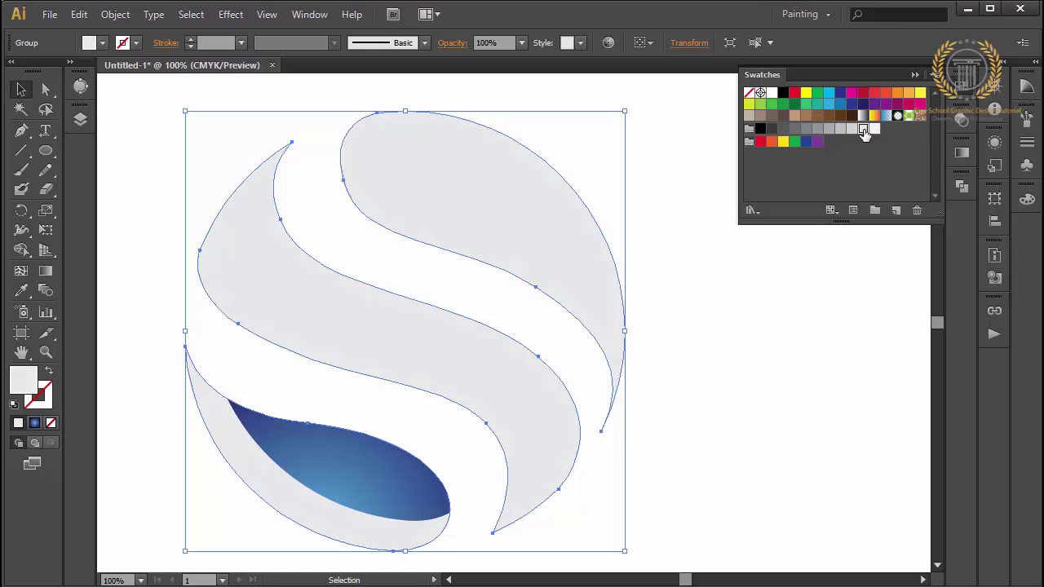
click(233, 14)
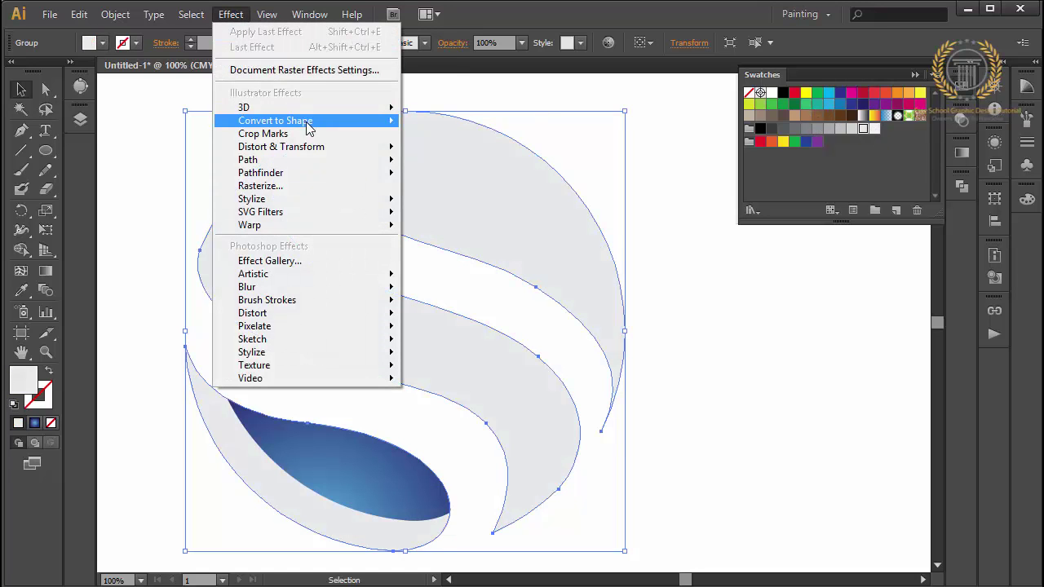
mouse_move(243, 108)
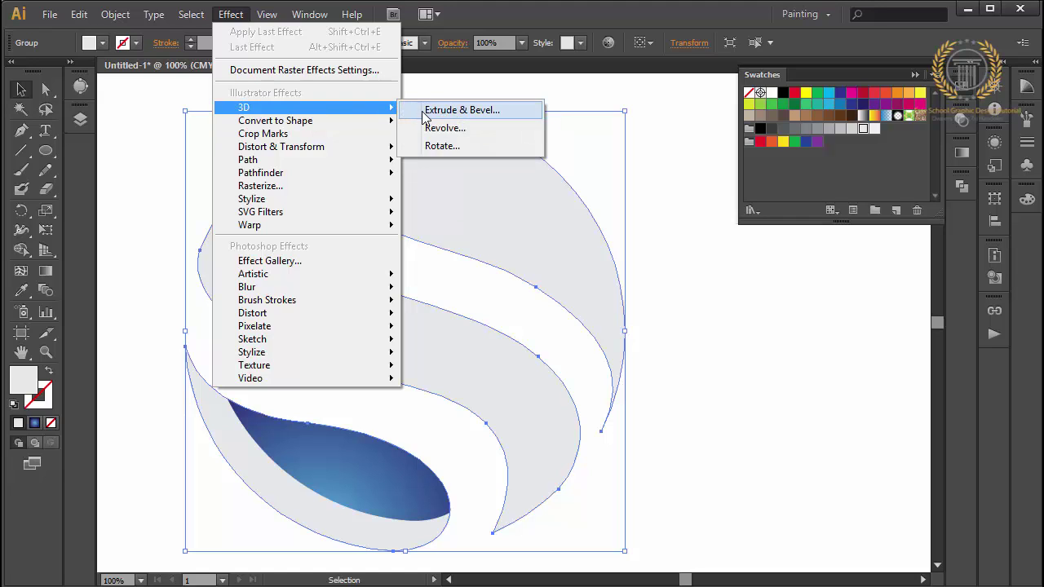
- Apply a 3D Extrude & Bevel effect with Front position, 50 pt depth and 98° perspective
click(425, 113)
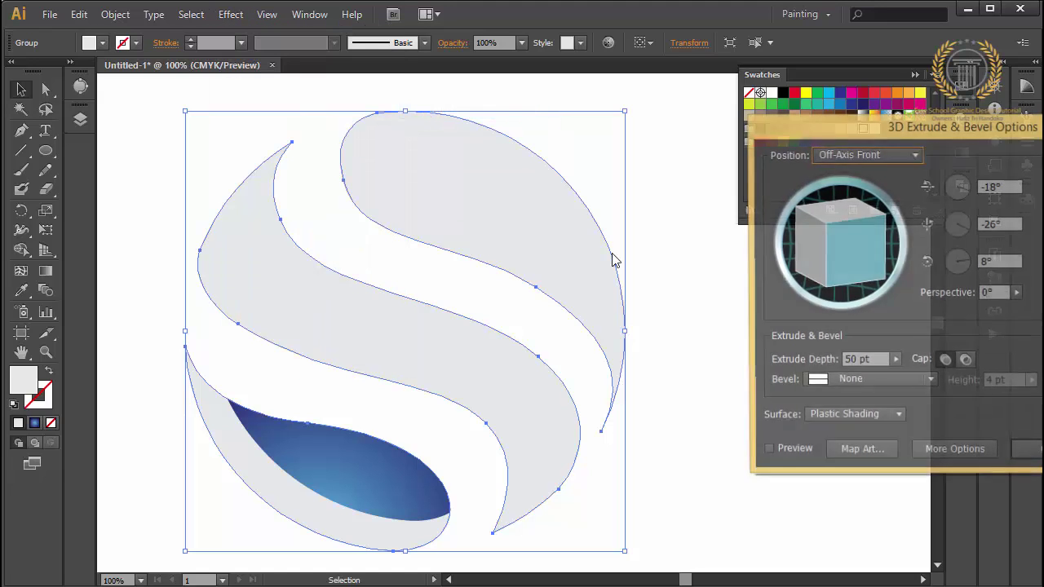
click(801, 457)
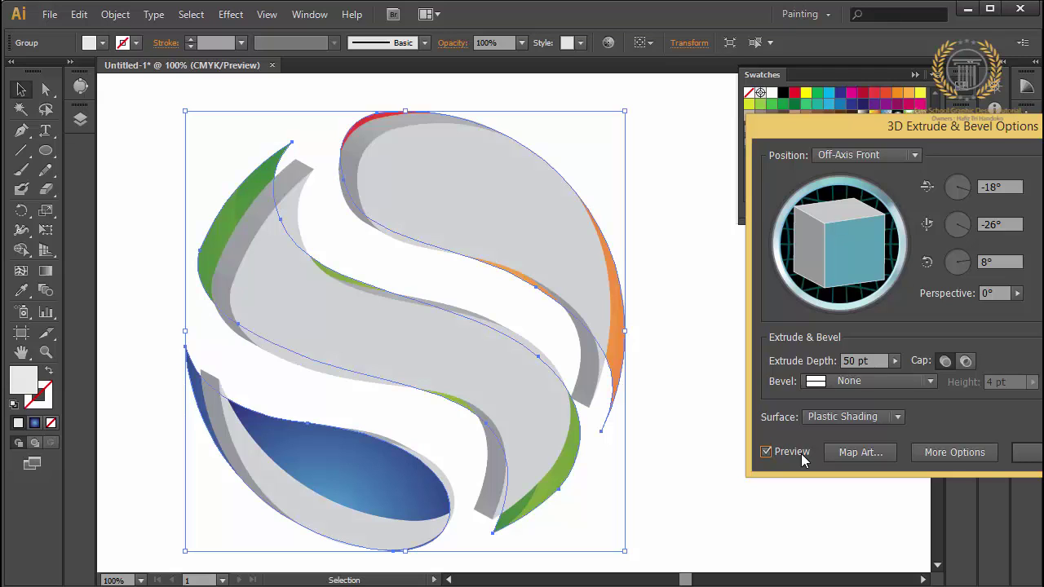
click(865, 157)
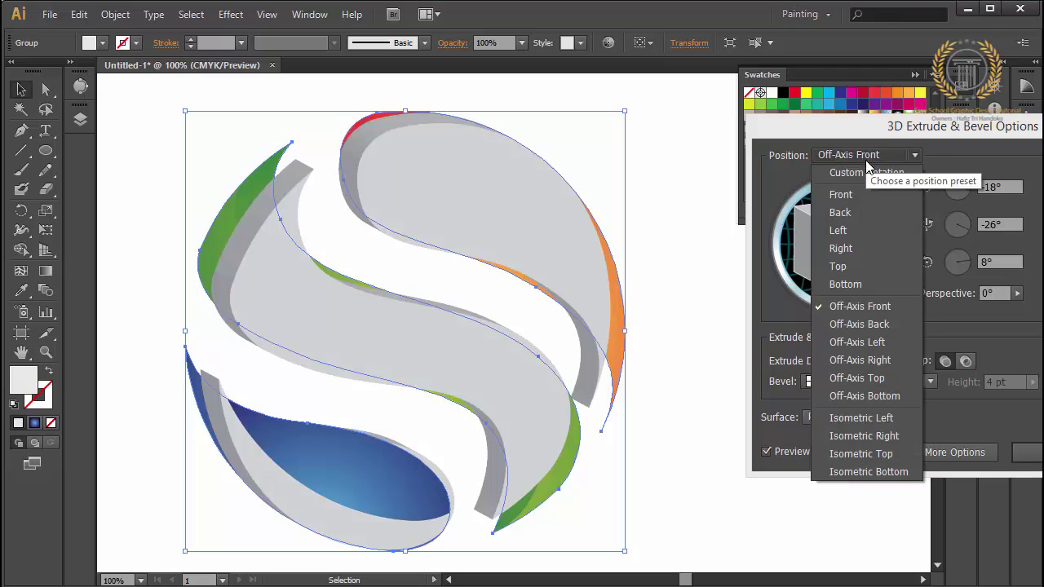
key(Escape)
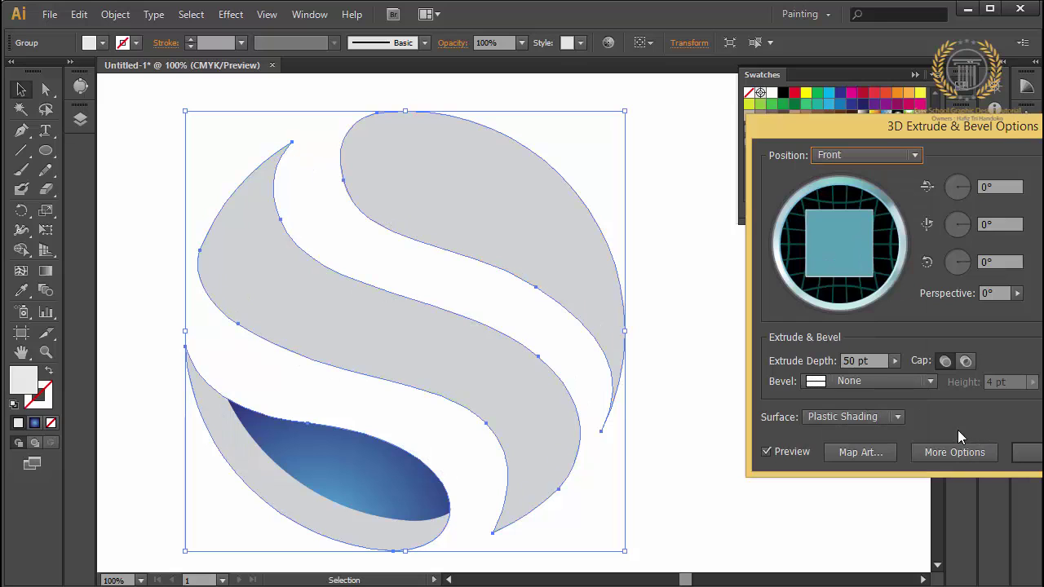
mouse_move(1018, 293)
mouse_down()
mouse_move(975, 308)
mouse_move(1012, 311)
mouse_move(986, 313)
mouse_up()
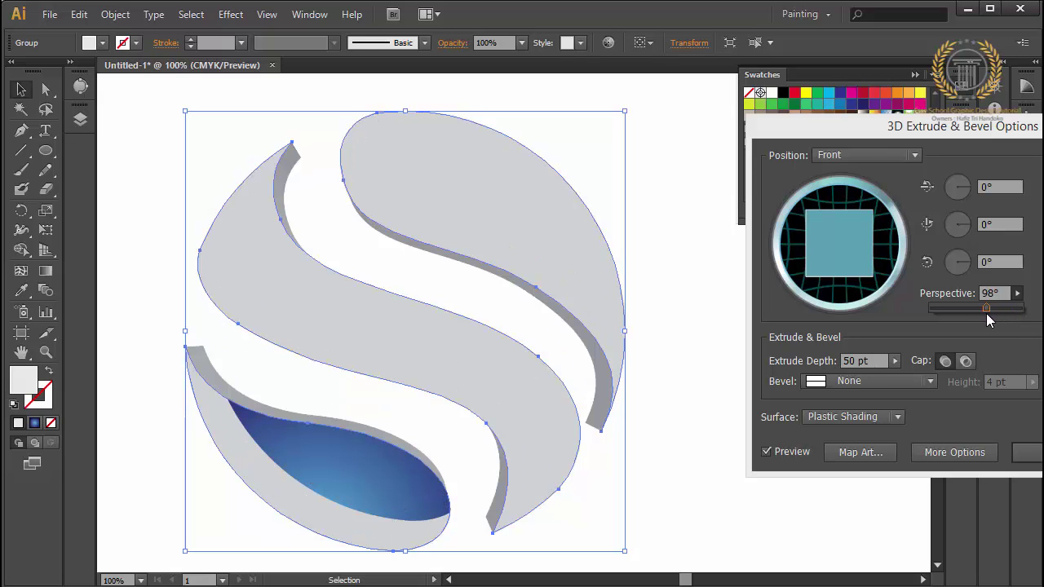
click(1026, 450)
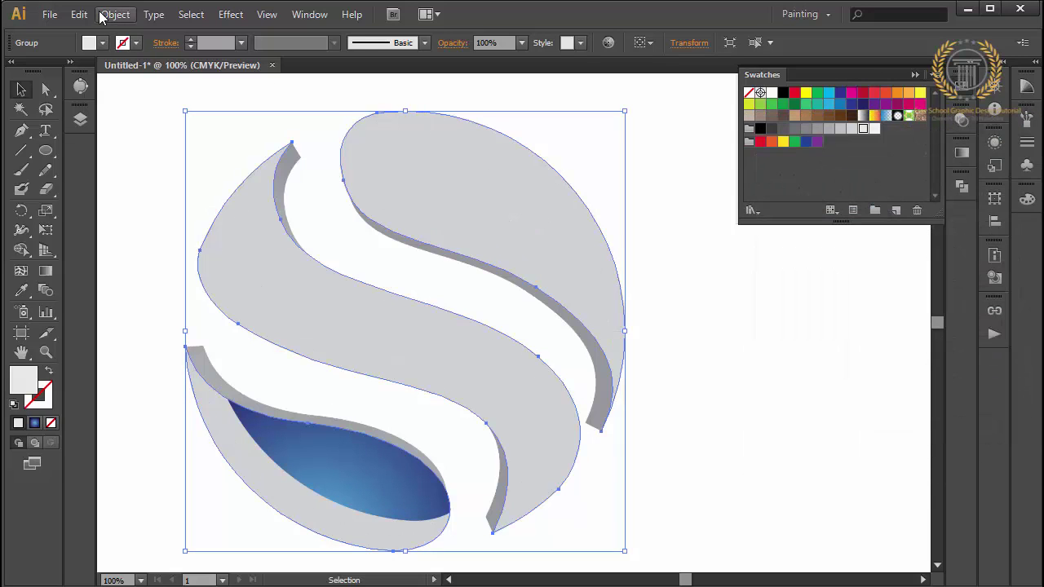
- Expand the 3D appearance, ungroup it twice, and select the top piece's grey front face
click(114, 14)
click(202, 206)
right_click(255, 230)
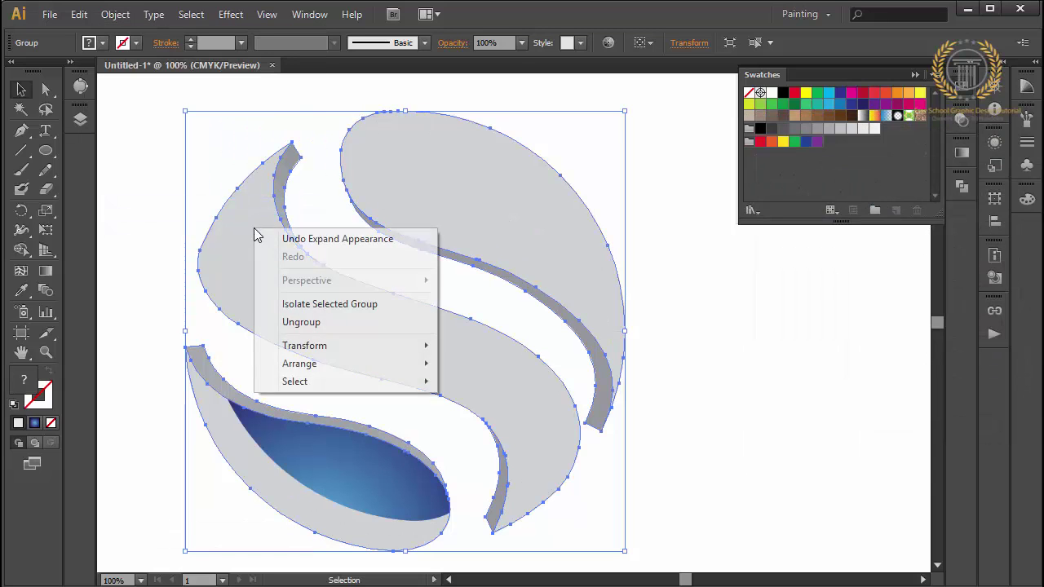
click(310, 322)
right_click(308, 325)
click(355, 419)
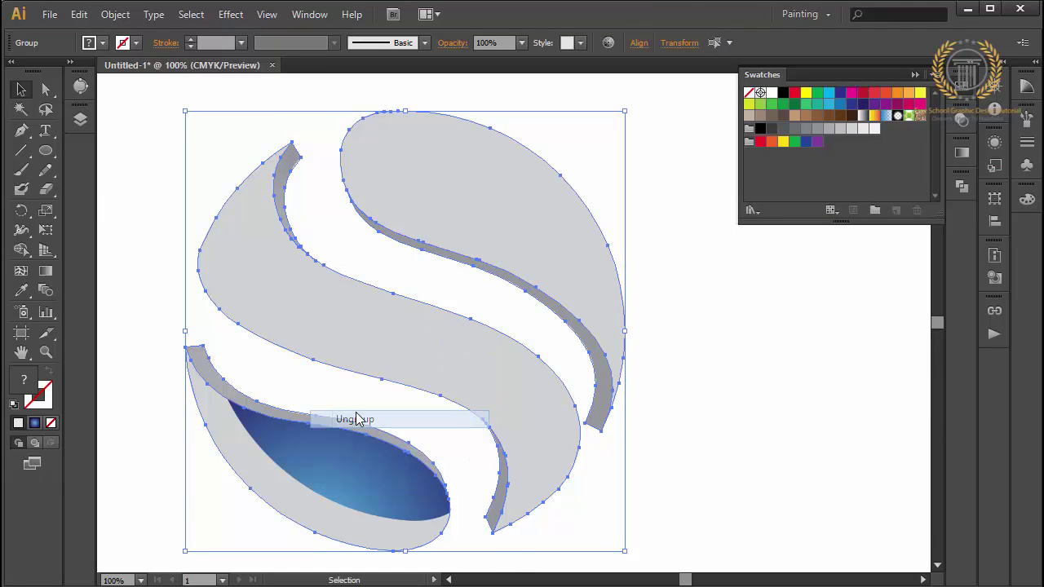
right_click(356, 414)
click(706, 472)
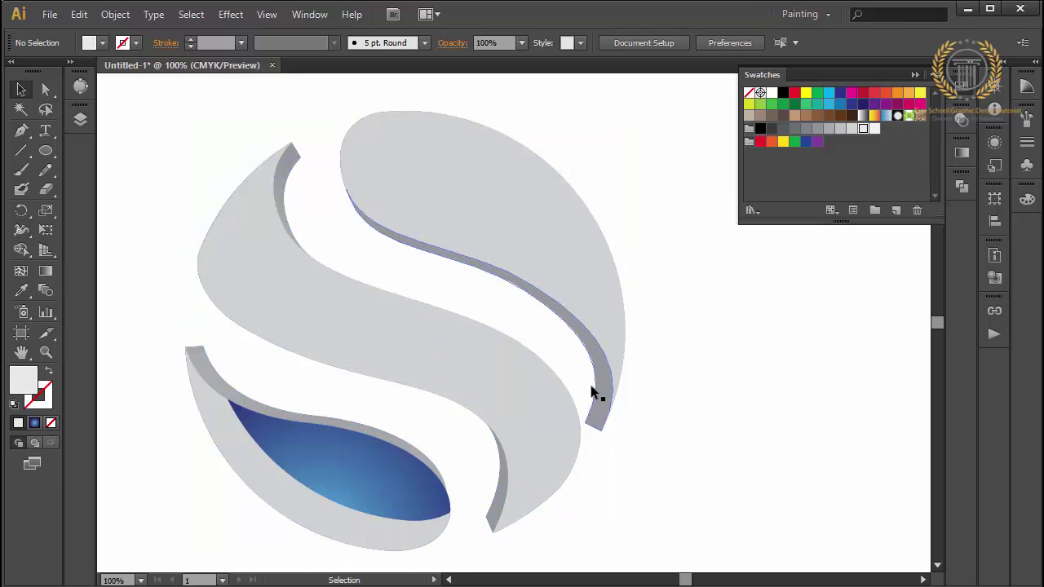
click(592, 229)
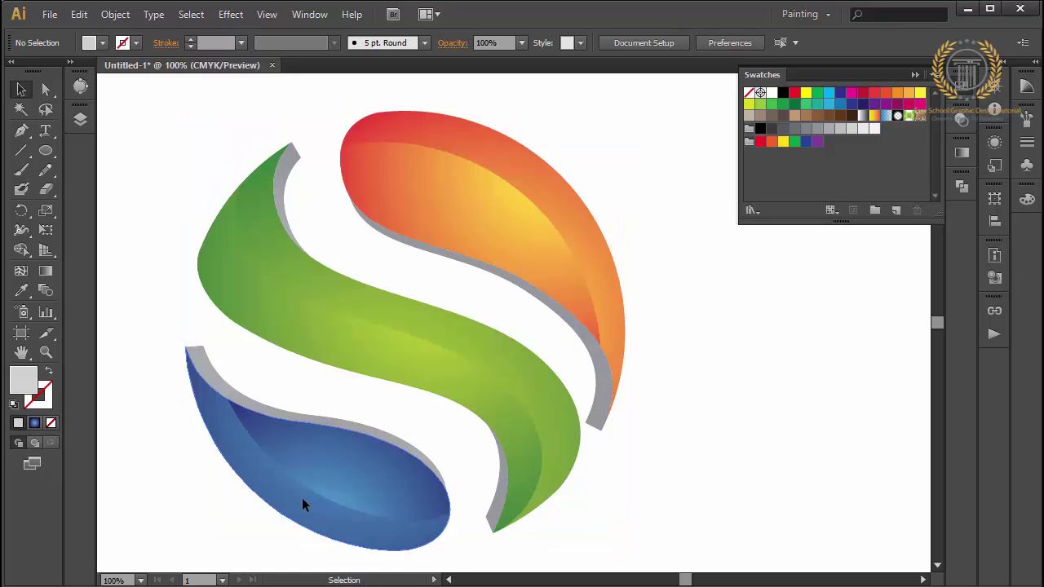
- Give the blue piece's grey edge strip the blue gradient, re-angled along the strip
click(235, 389)
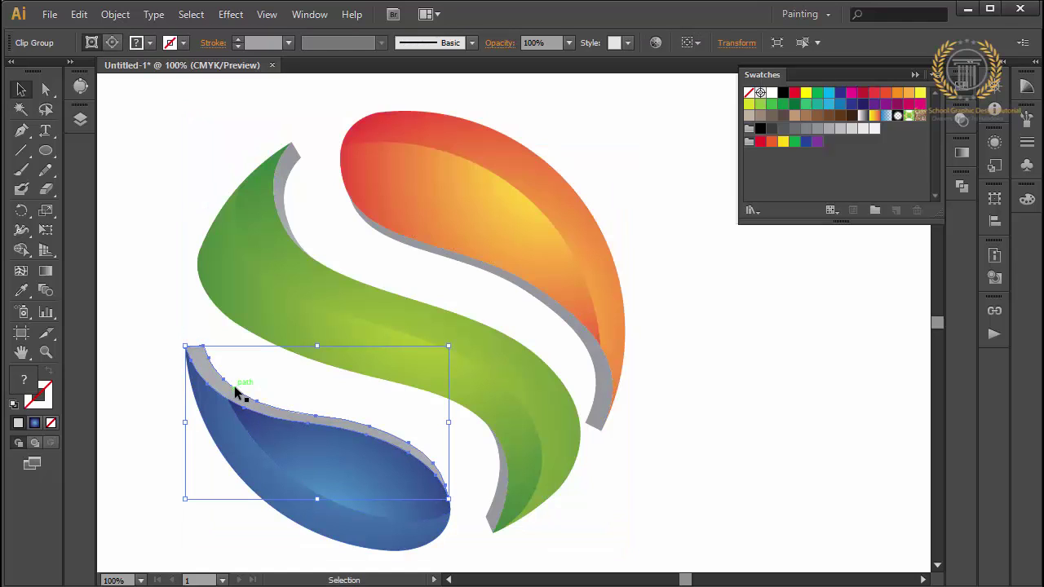
click(21, 290)
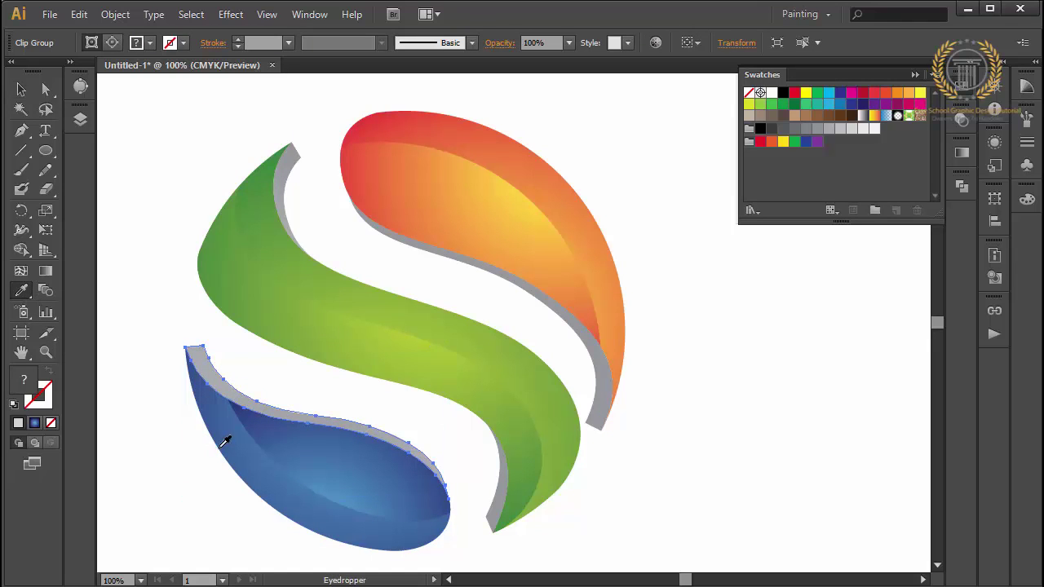
click(225, 441)
click(41, 274)
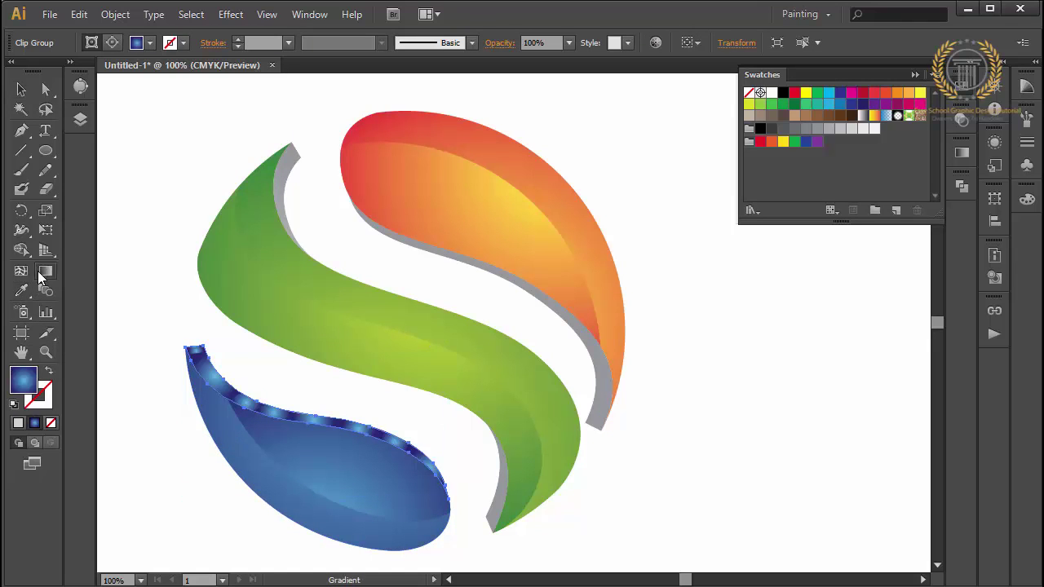
drag(237, 361, 424, 552)
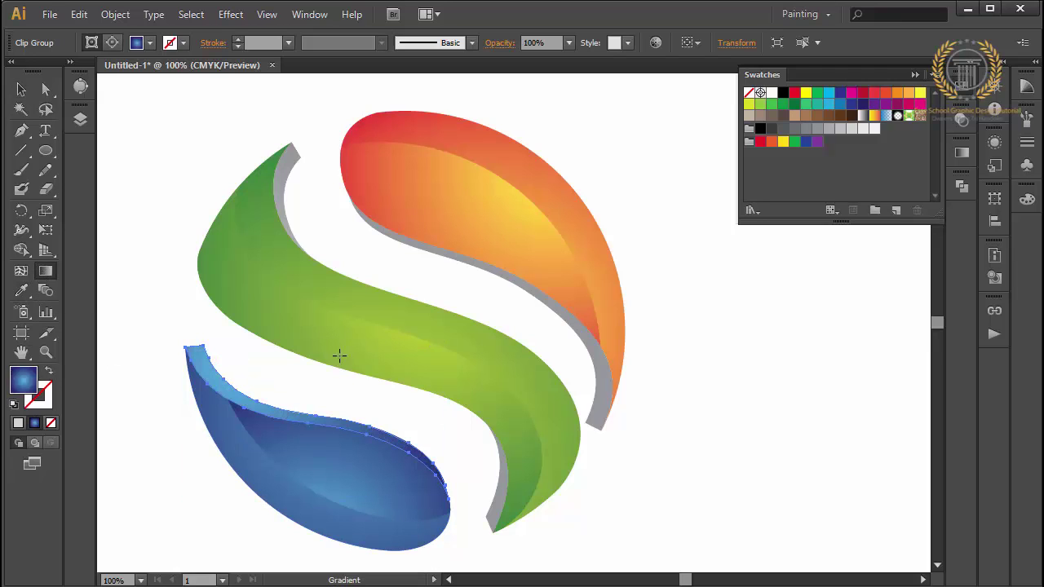
click(21, 89)
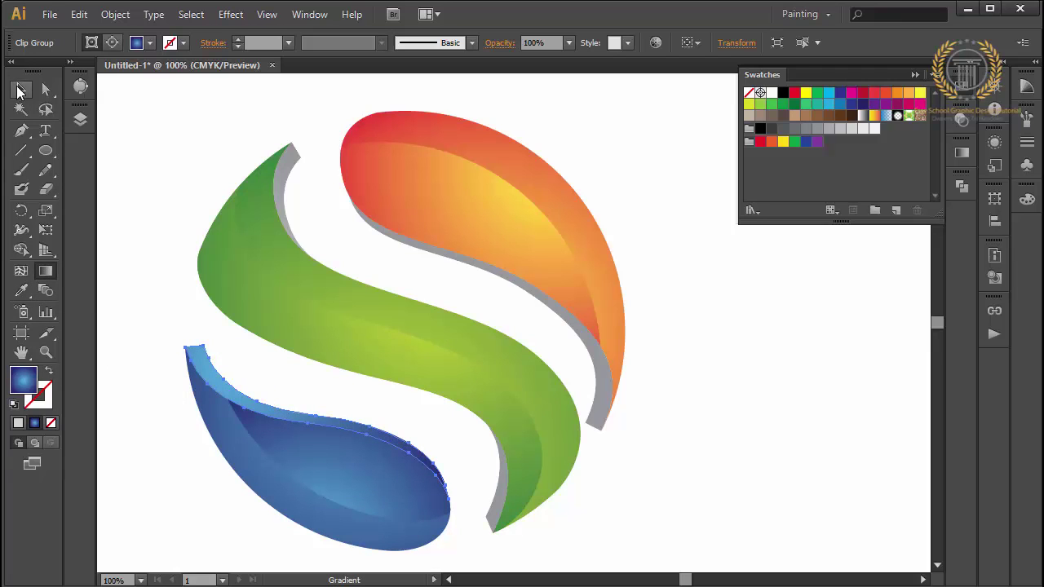
- Fill the grey strip atop the green piece with a lighter yellow-green gradient running downward
click(291, 173)
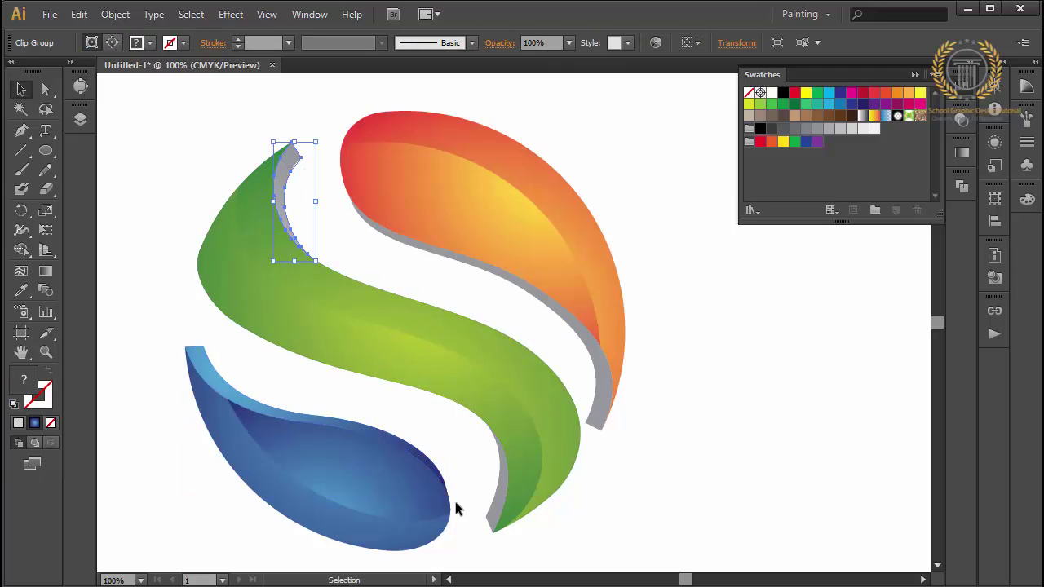
click(21, 290)
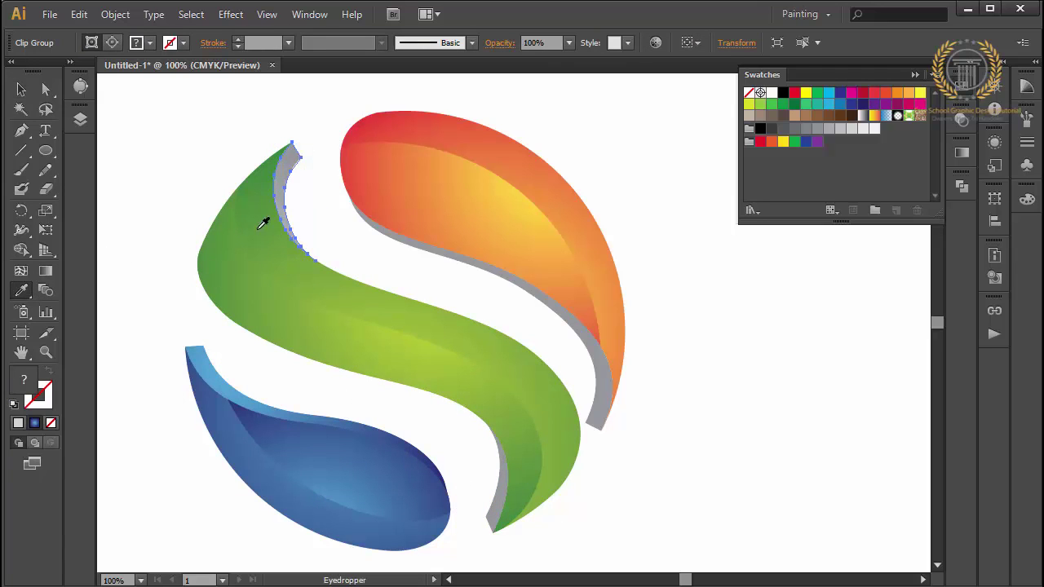
click(280, 226)
click(55, 274)
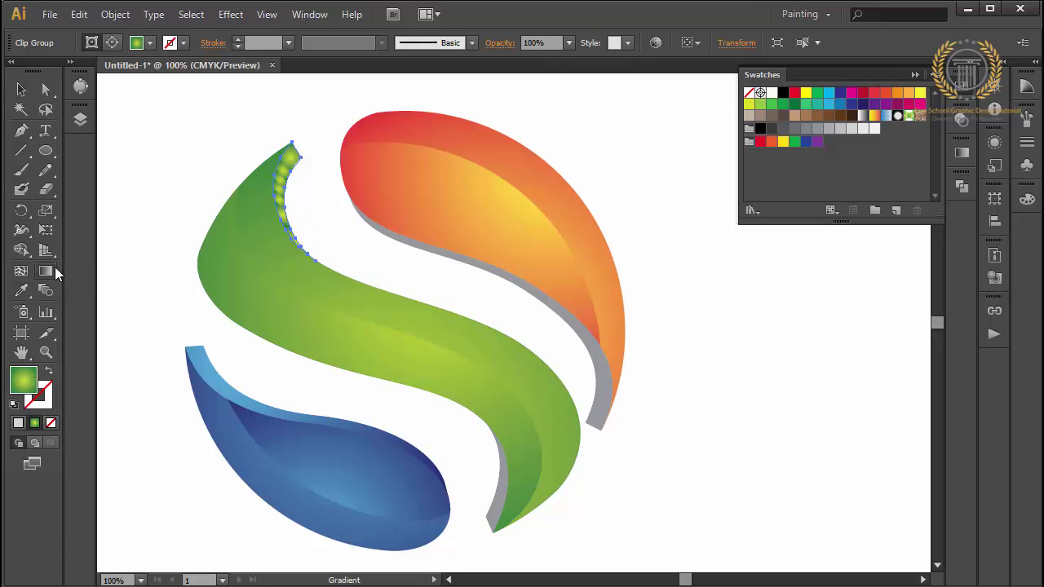
drag(304, 193, 308, 349)
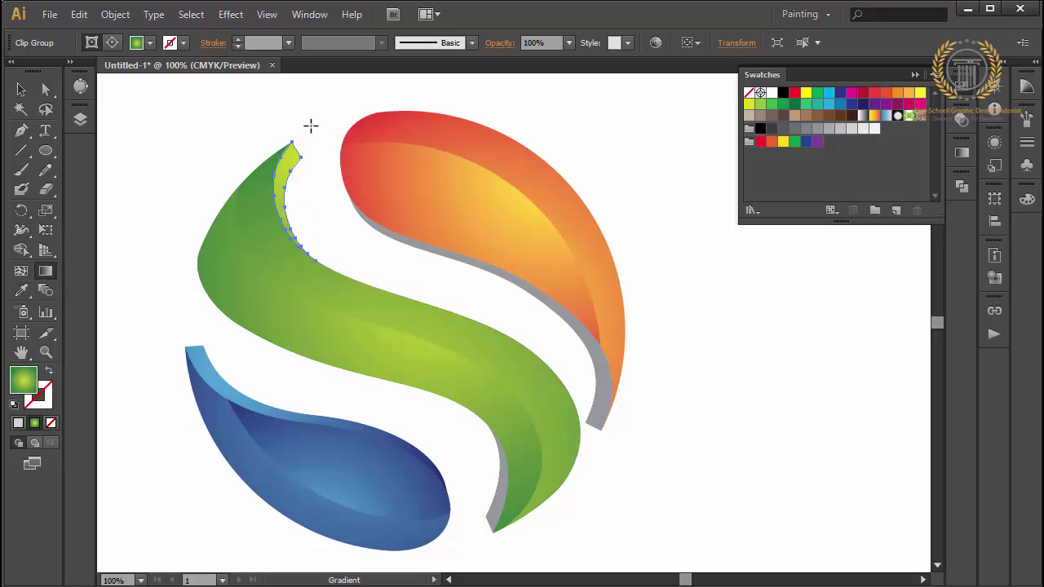
drag(318, 152, 302, 313)
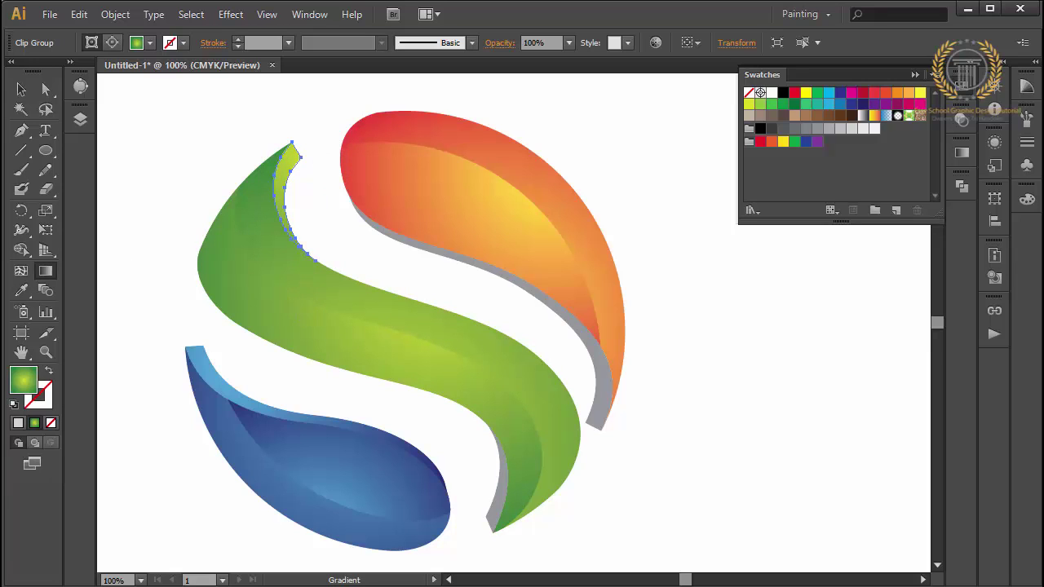
click(21, 90)
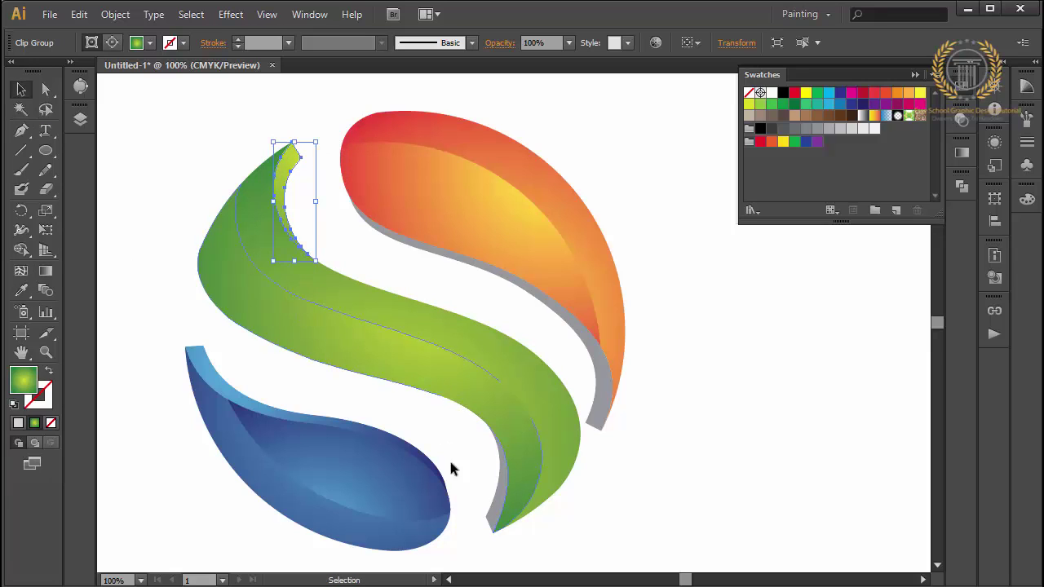
click(492, 512)
- Fill the green piece's bottom strip with the green gradient, lightening its lower end to yellow-green
click(22, 290)
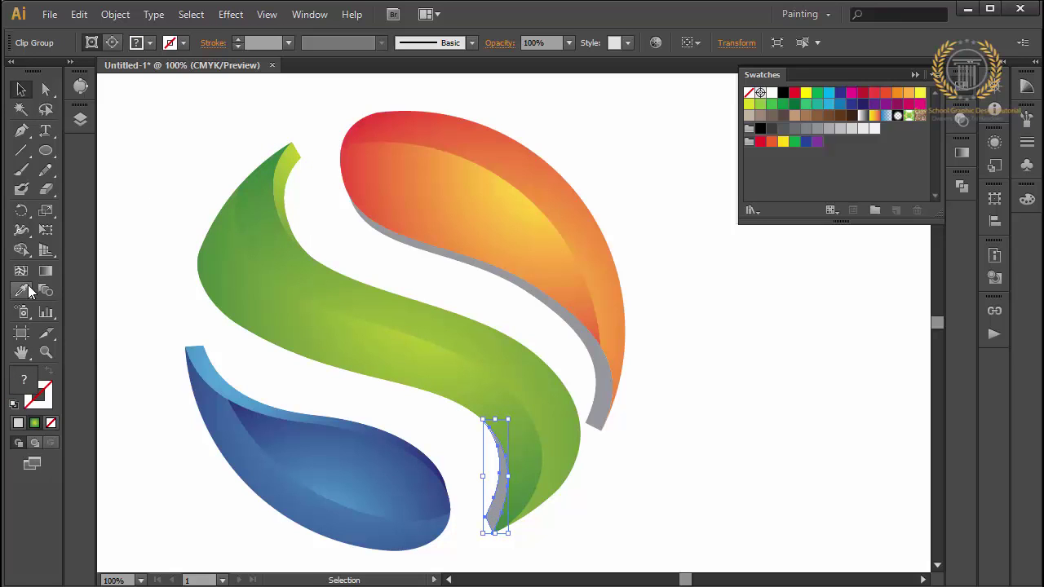
click(292, 184)
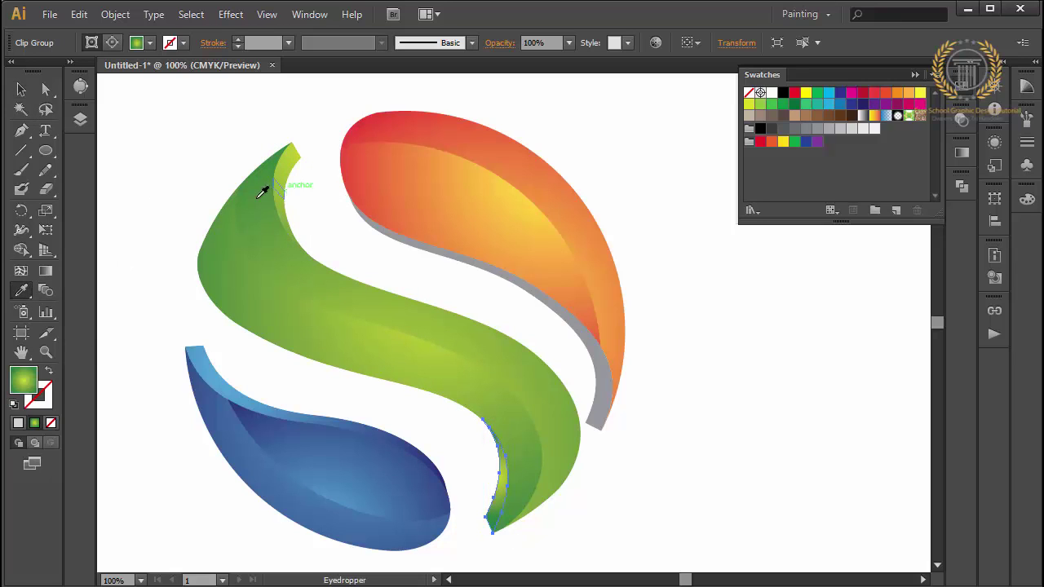
click(46, 271)
drag(489, 499, 513, 411)
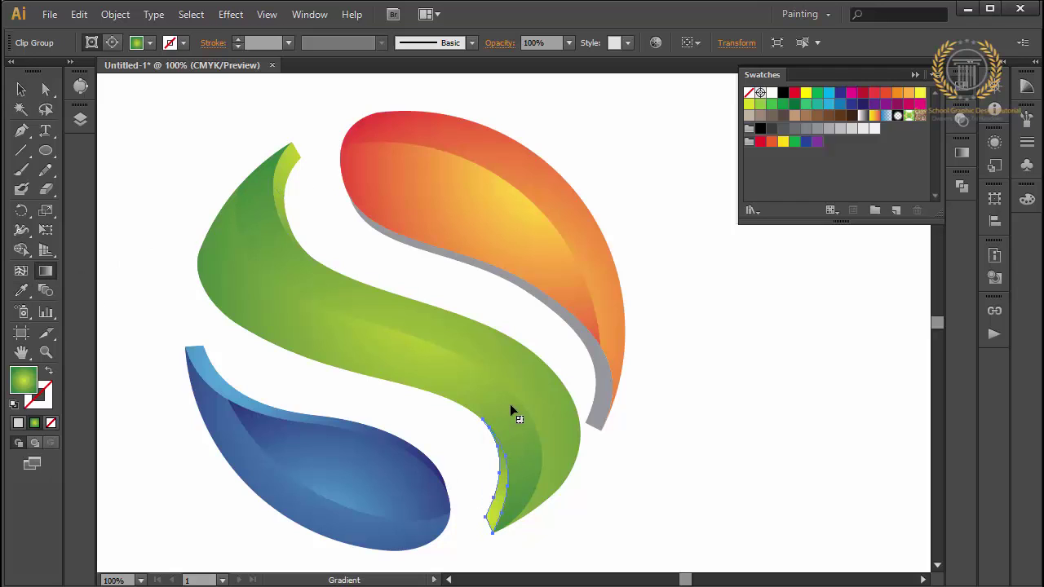
click(21, 90)
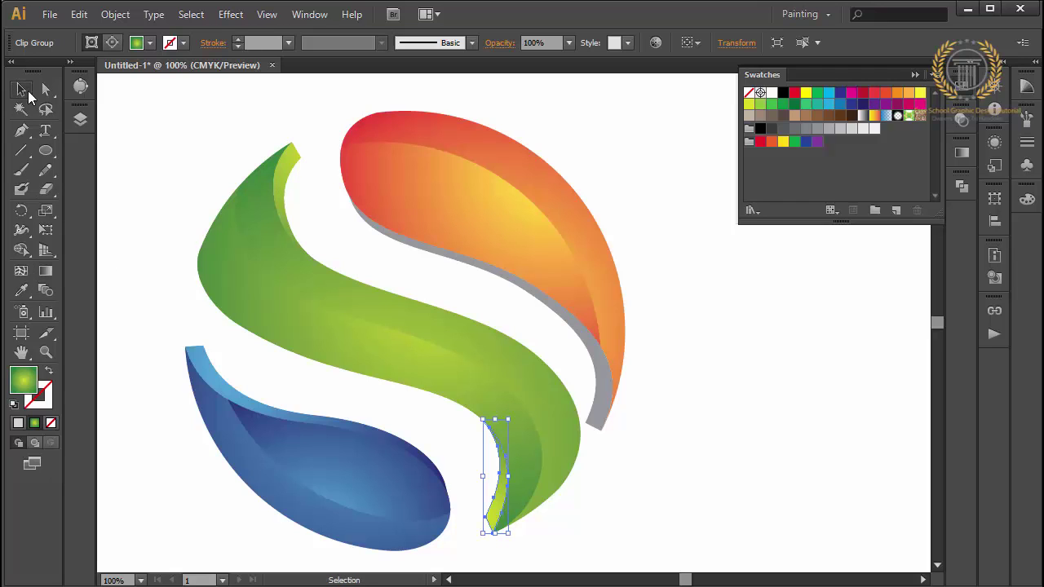
- Give the grey strip under the orange piece a red-to-yellow gradient, then deselect
click(554, 310)
click(21, 291)
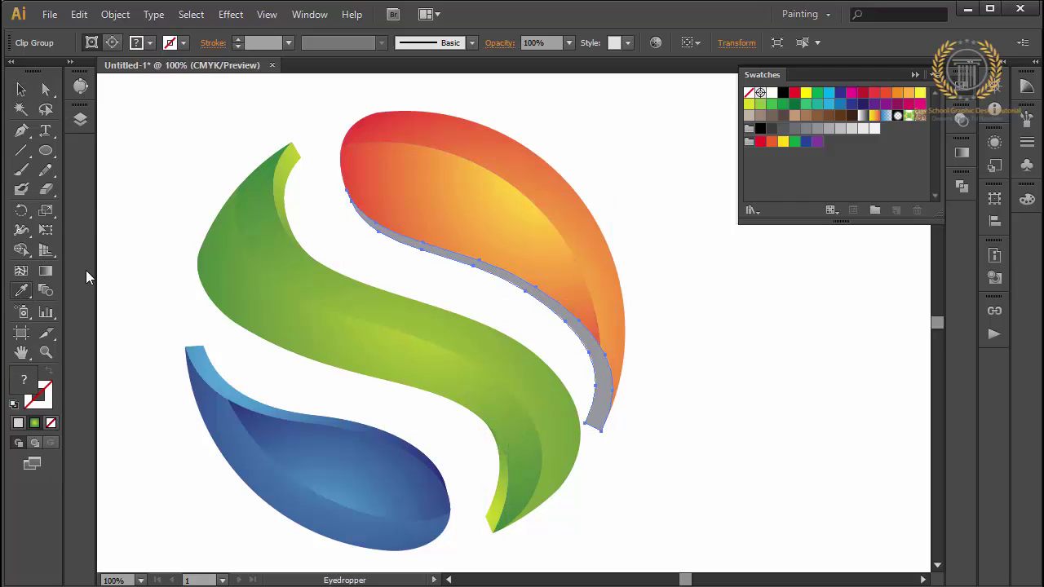
click(544, 166)
click(46, 271)
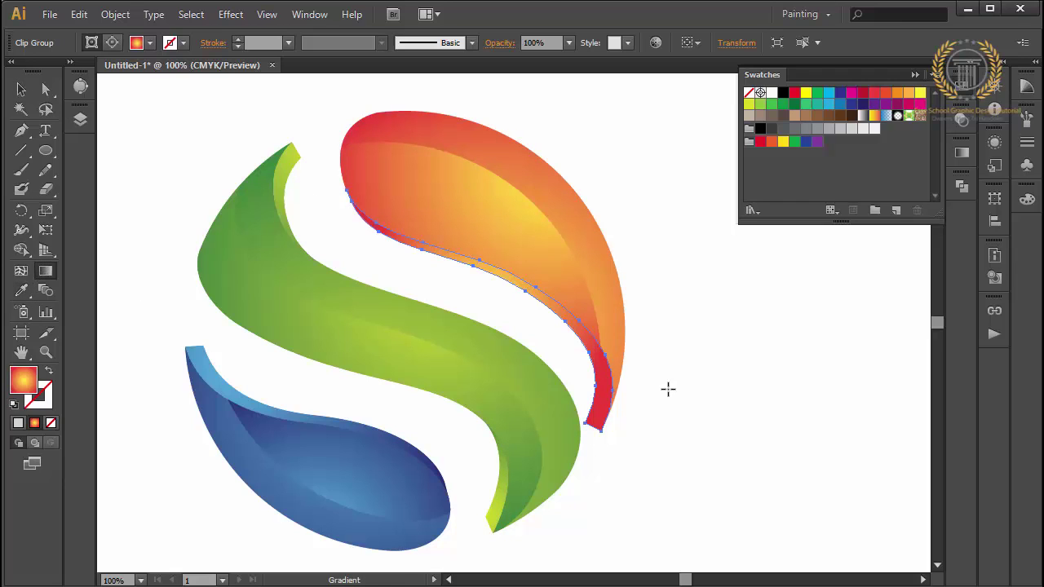
drag(593, 423, 543, 295)
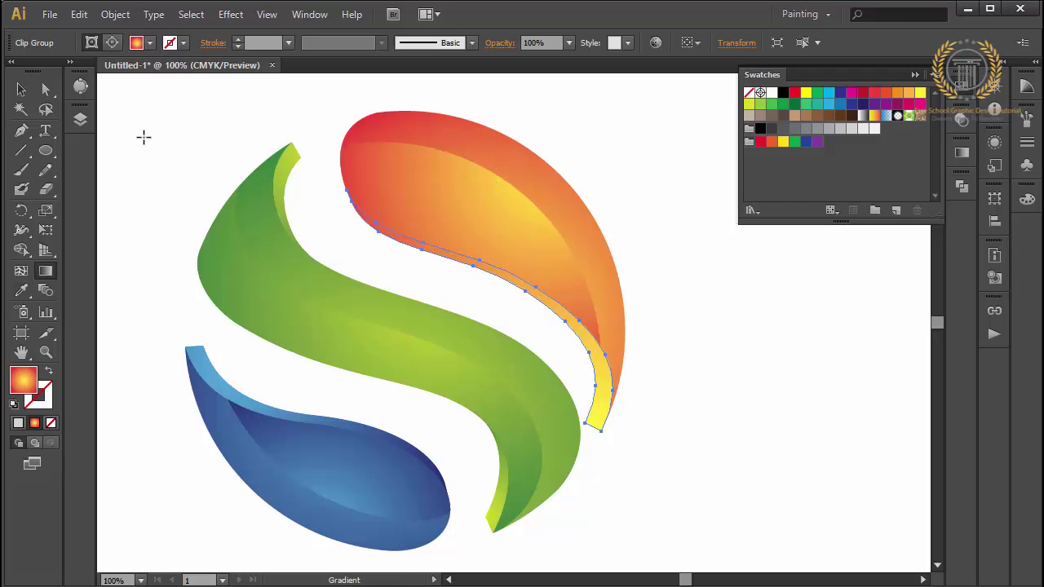
key(v)
click(159, 126)
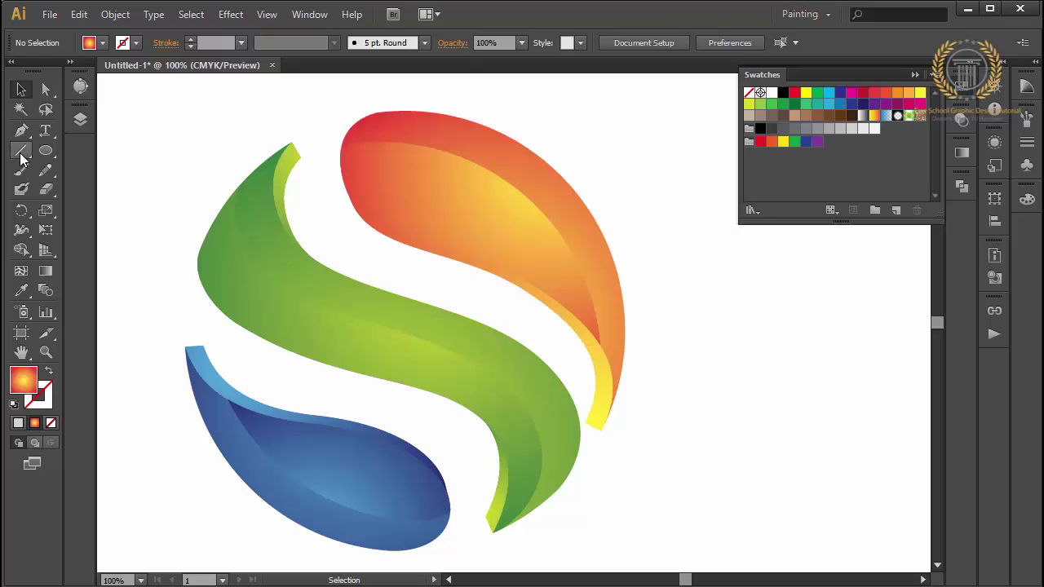
- Zoom in to 150% on the blue piece and discard a false-start Pen path
click(21, 131)
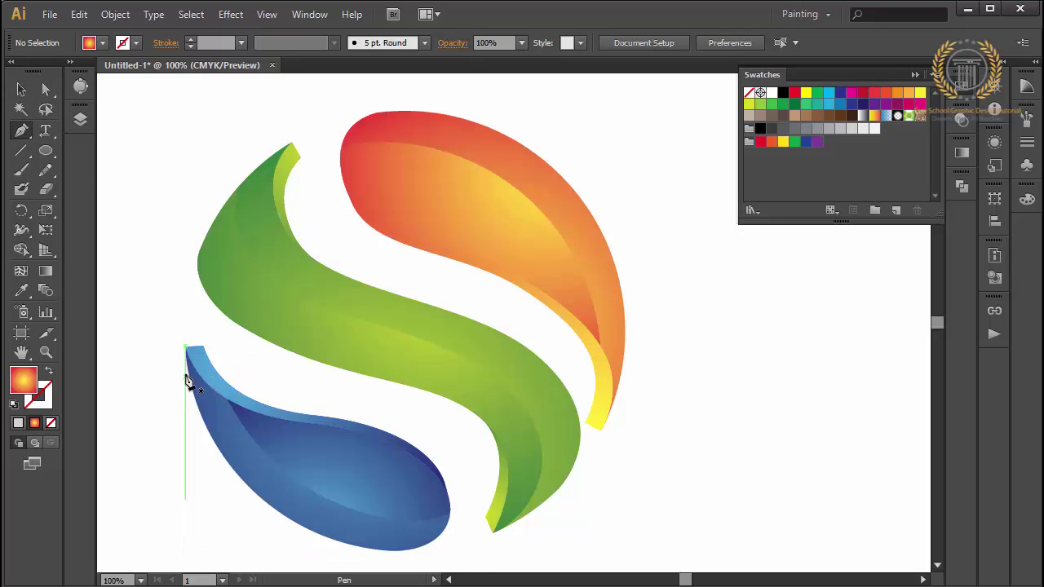
key(ctrl+plus)
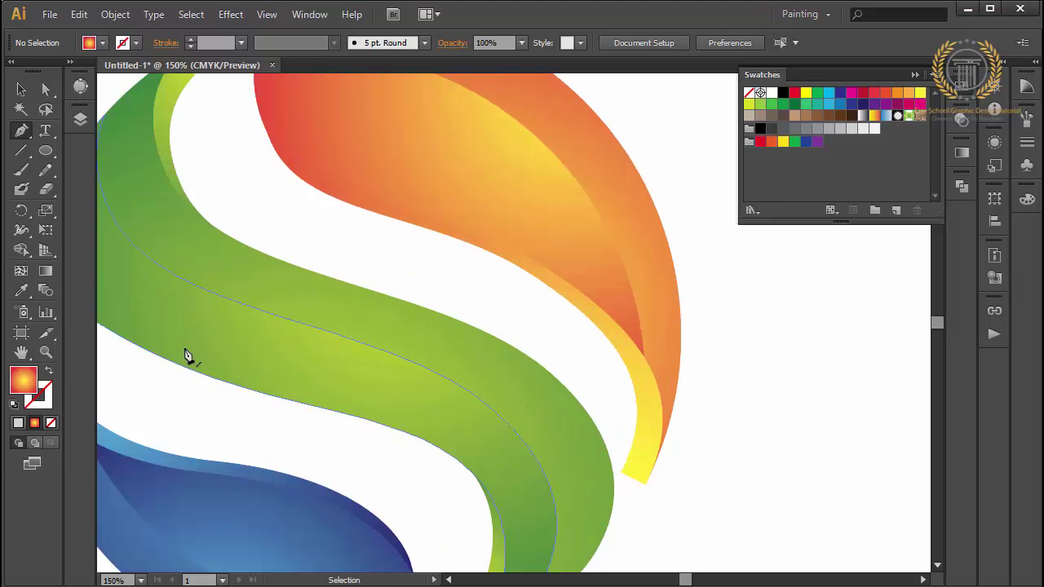
scroll(184, 355, left, 5)
scroll(184, 354, down, 3)
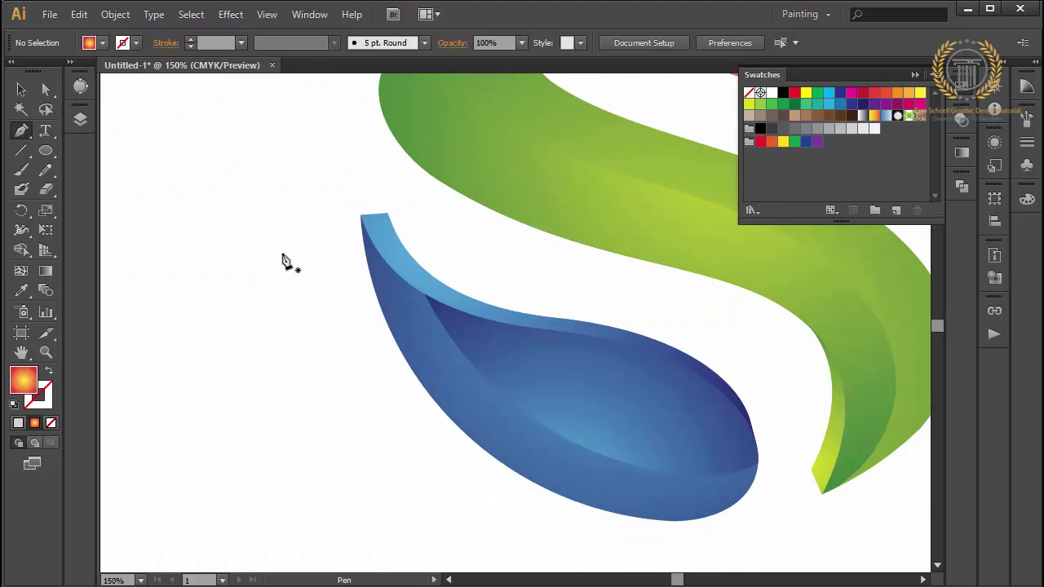
click(365, 224)
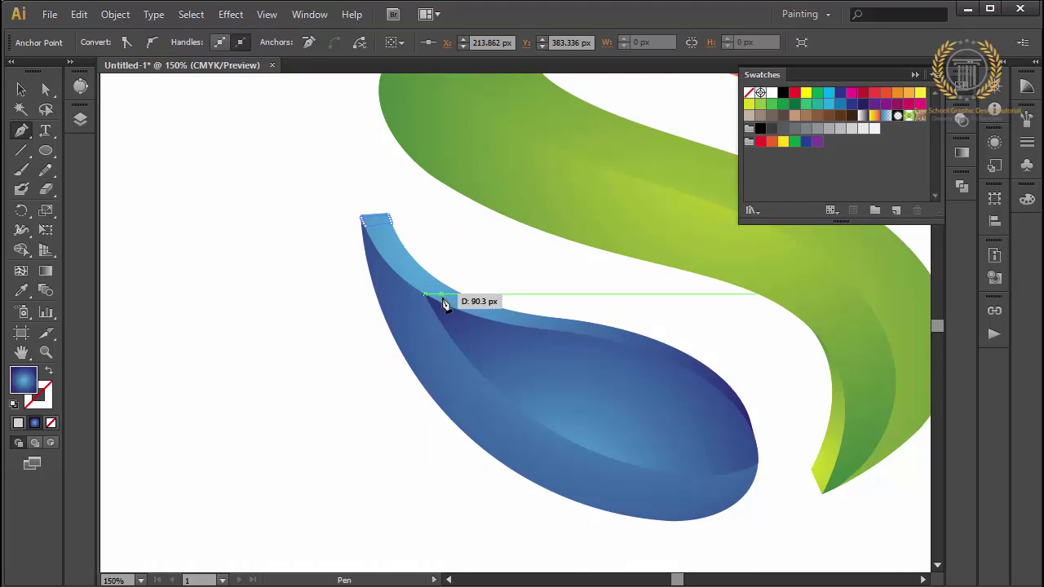
click(482, 320)
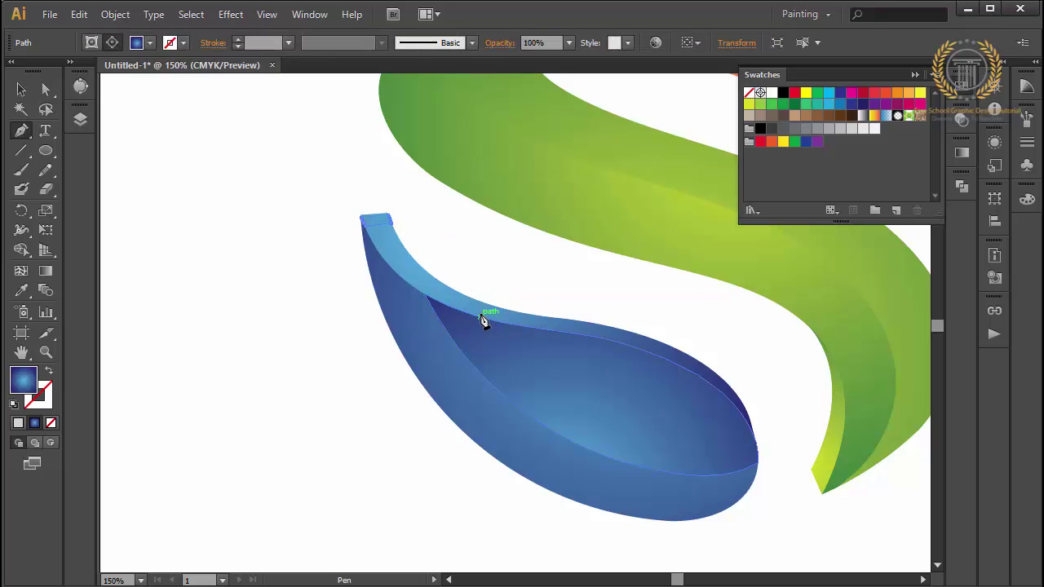
key(ctrl+shift+a)
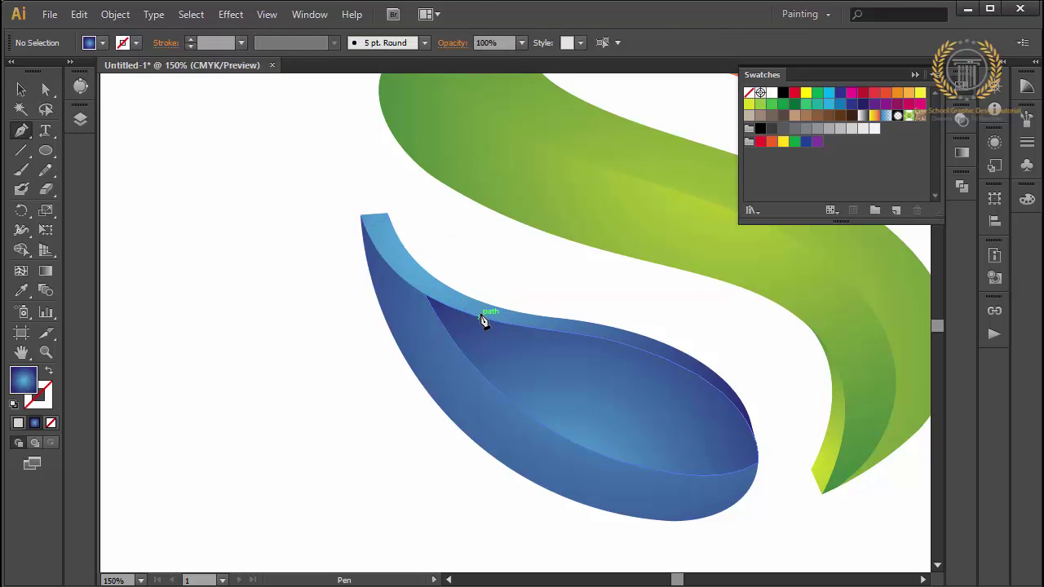
- Draw a closed curved highlight shape along the blue piece's inner upper edge and select it
click(366, 221)
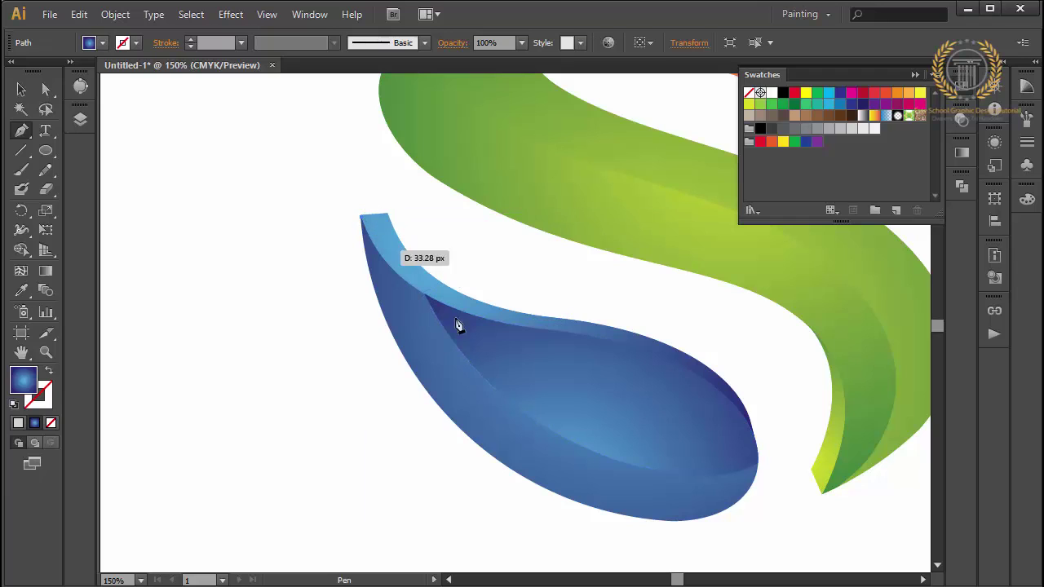
drag(466, 314, 484, 321)
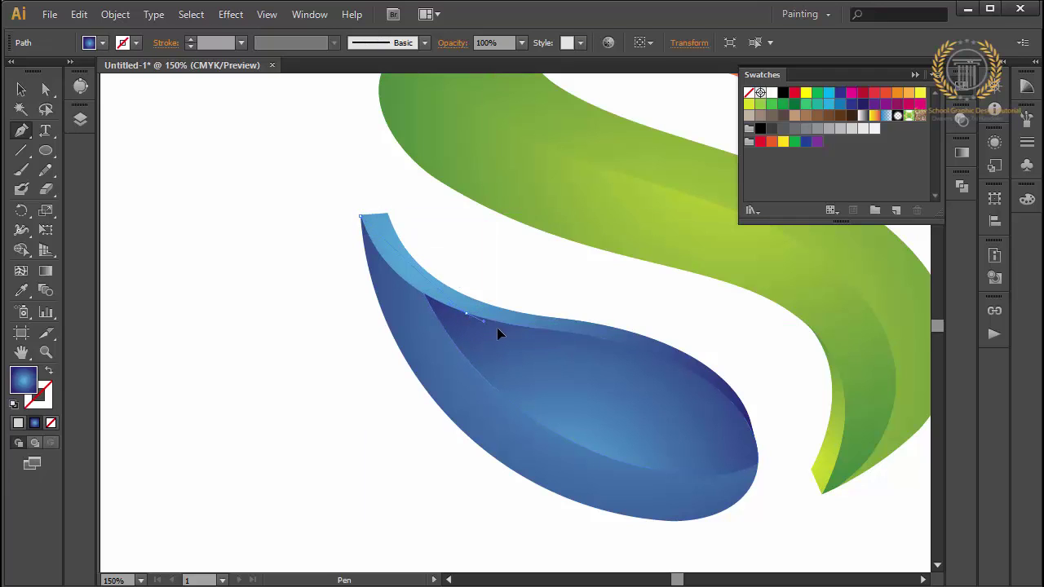
drag(546, 344, 572, 340)
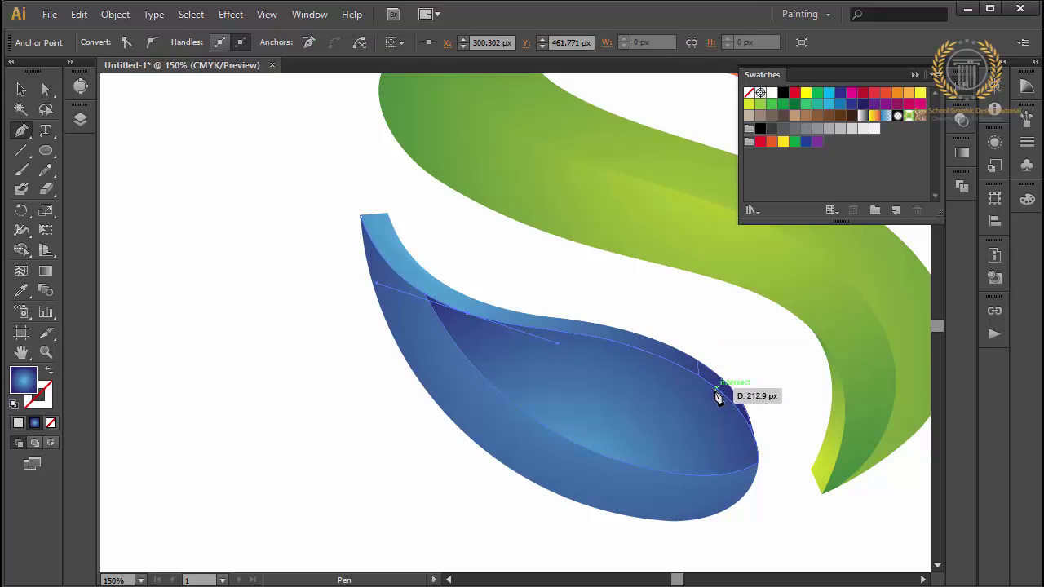
drag(716, 390, 801, 458)
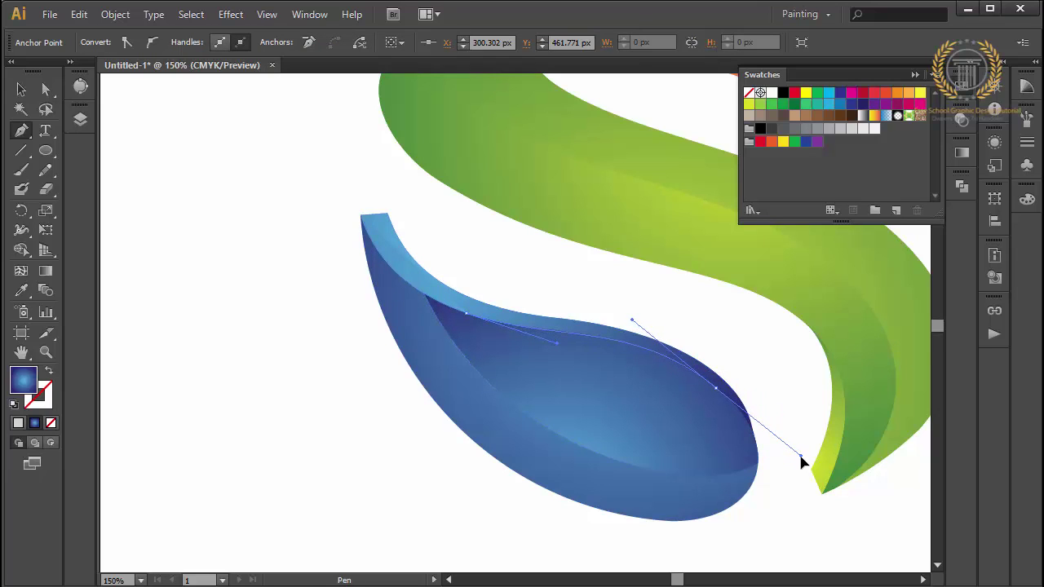
click(716, 388)
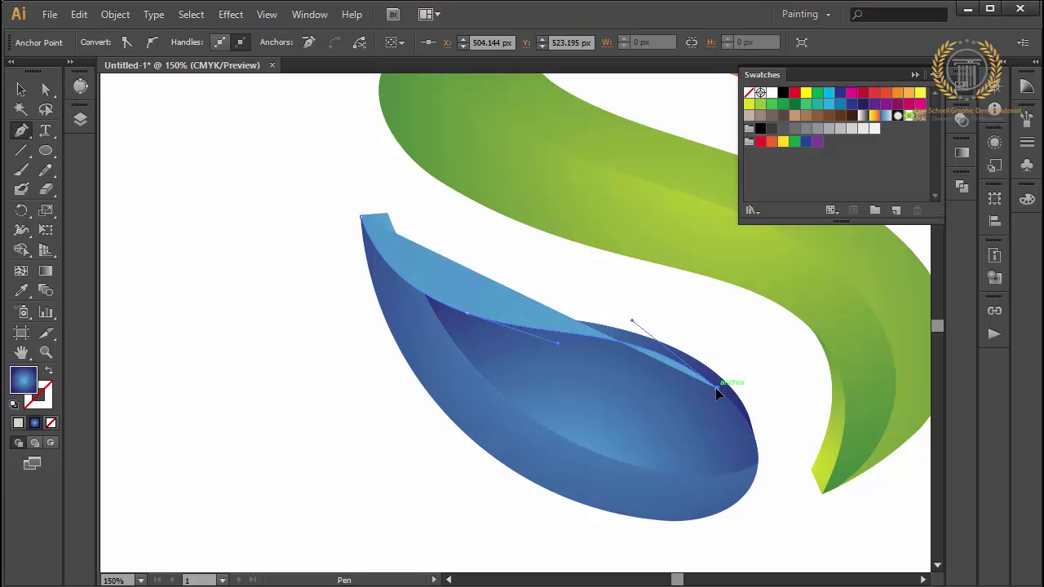
click(533, 341)
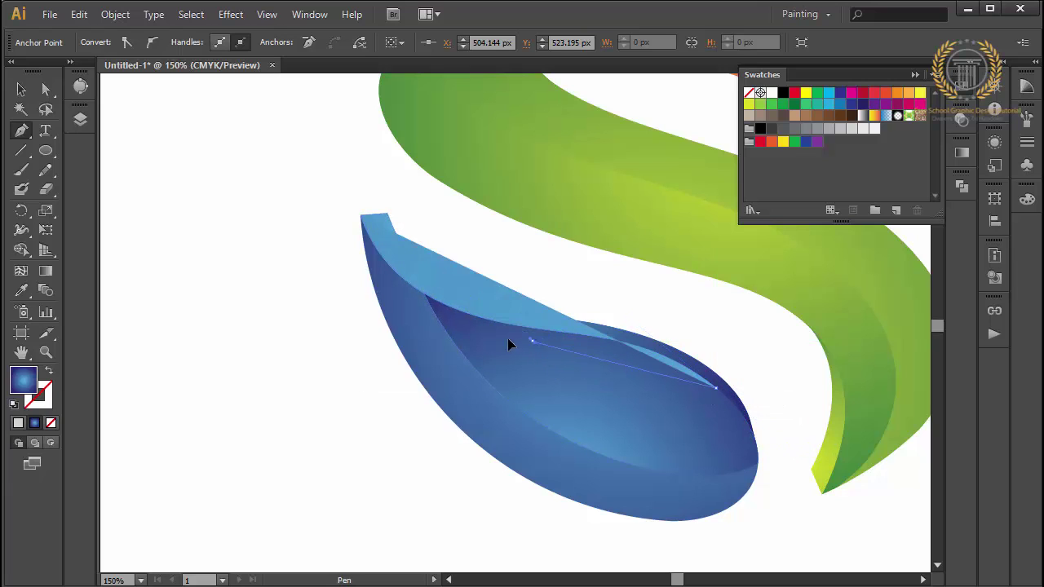
click(441, 338)
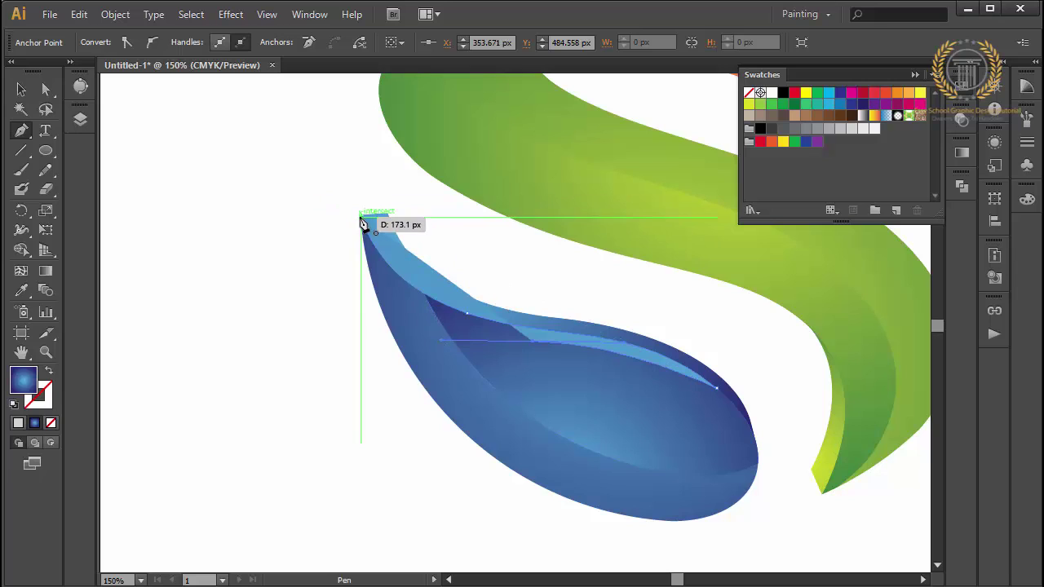
drag(363, 222, 361, 133)
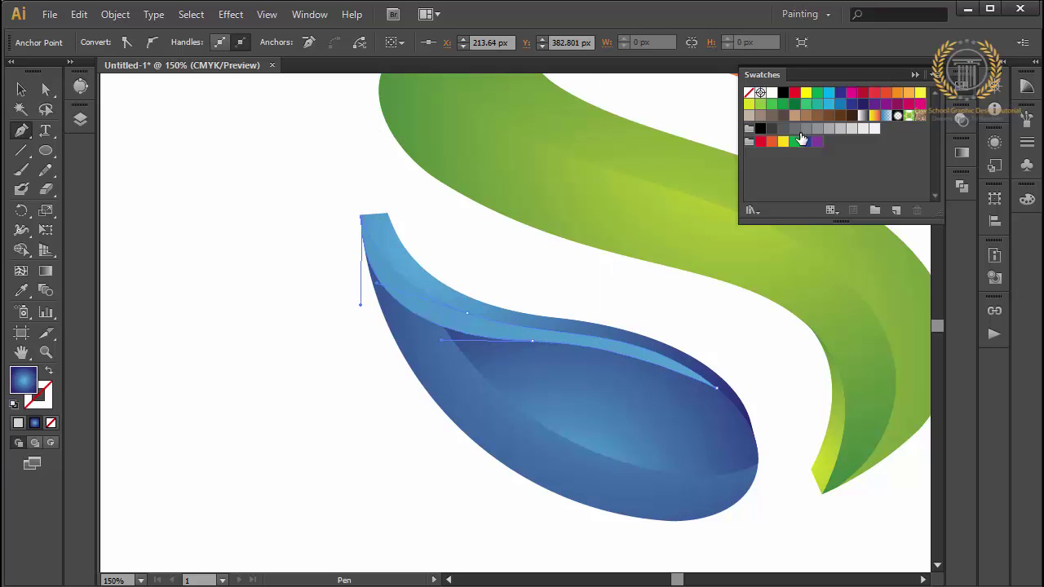
click(22, 90)
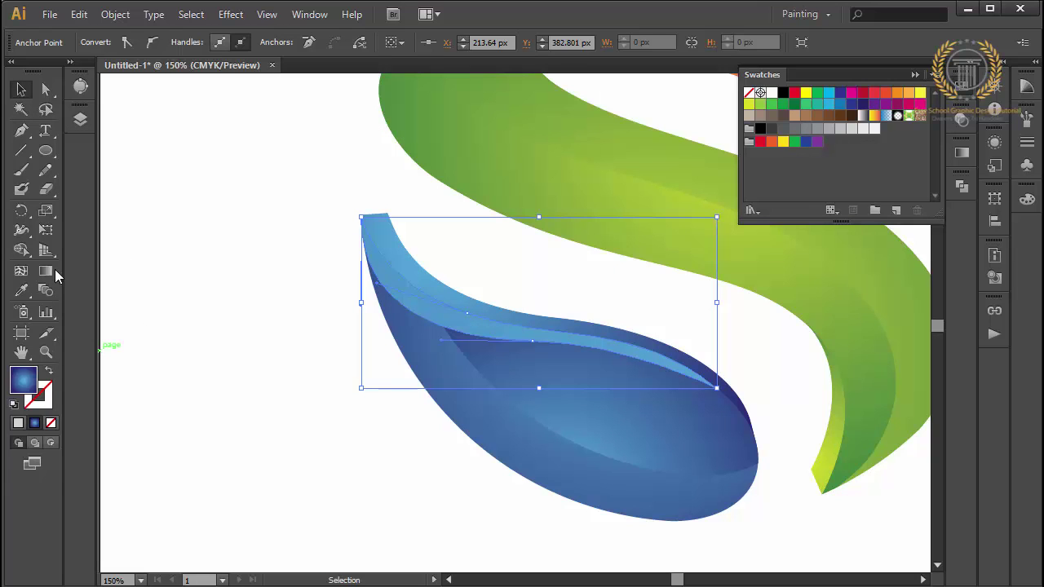
- Drag the highlight's radial gradient straight up across the blue sliver, then deselect
click(51, 271)
drag(516, 341, 507, 183)
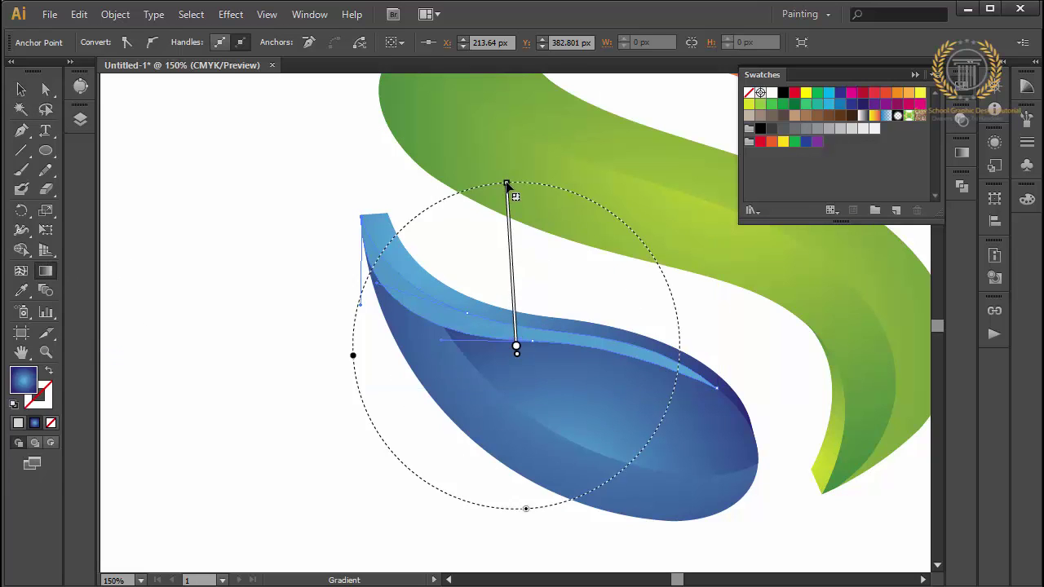
drag(462, 333, 496, 119)
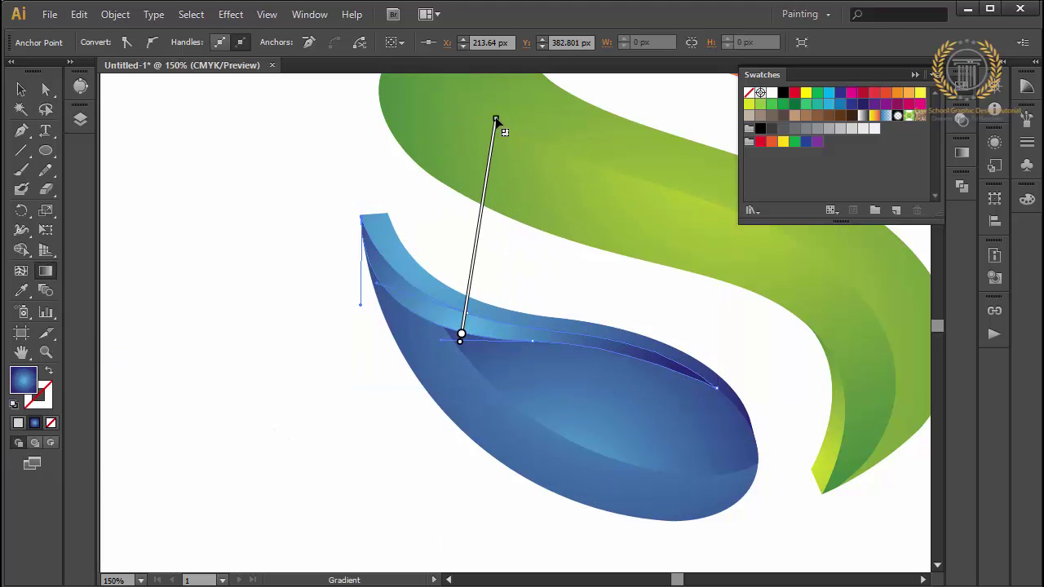
drag(504, 341, 505, 136)
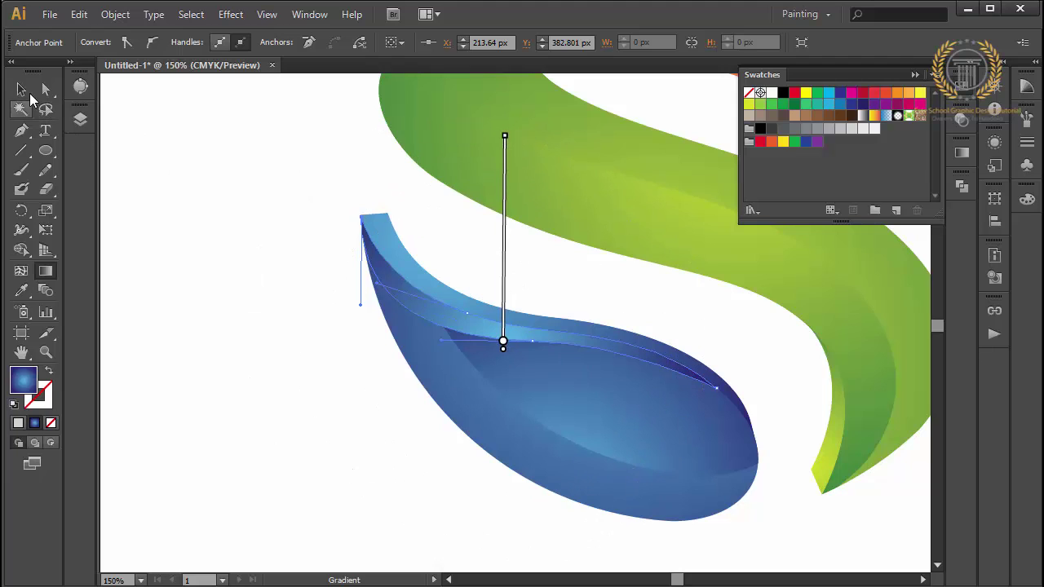
click(22, 89)
click(239, 268)
scroll(239, 268, up, 2)
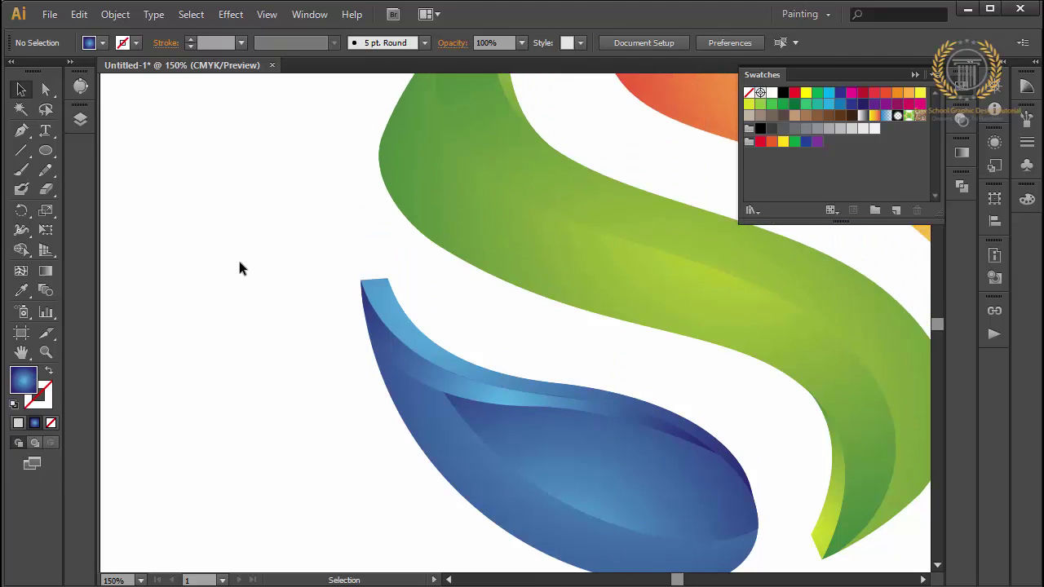
key(ctrl+minus)
key(ctrl+minus)
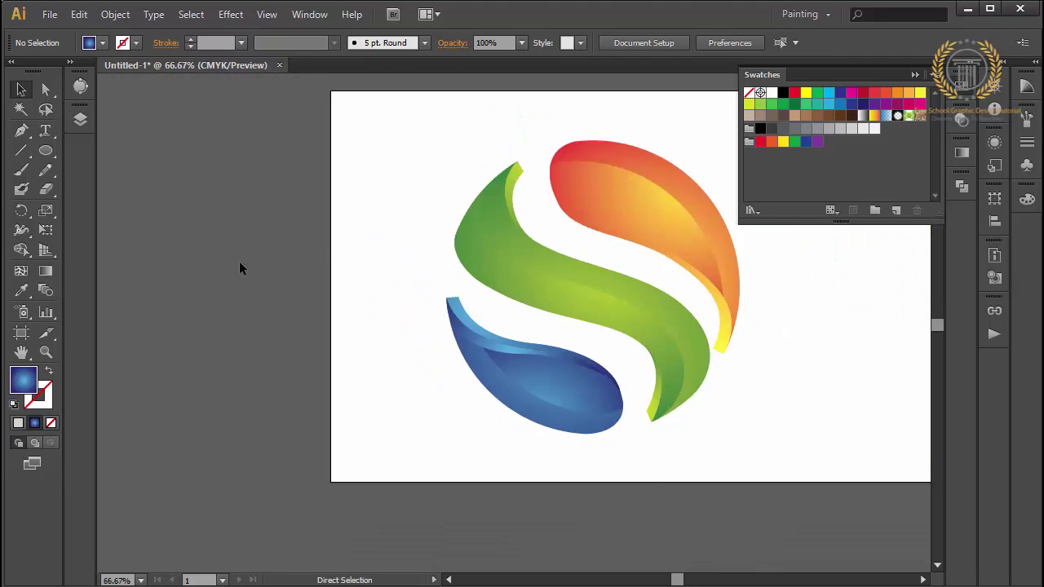
key(ctrl+plus)
scroll(591, 333, up, 4)
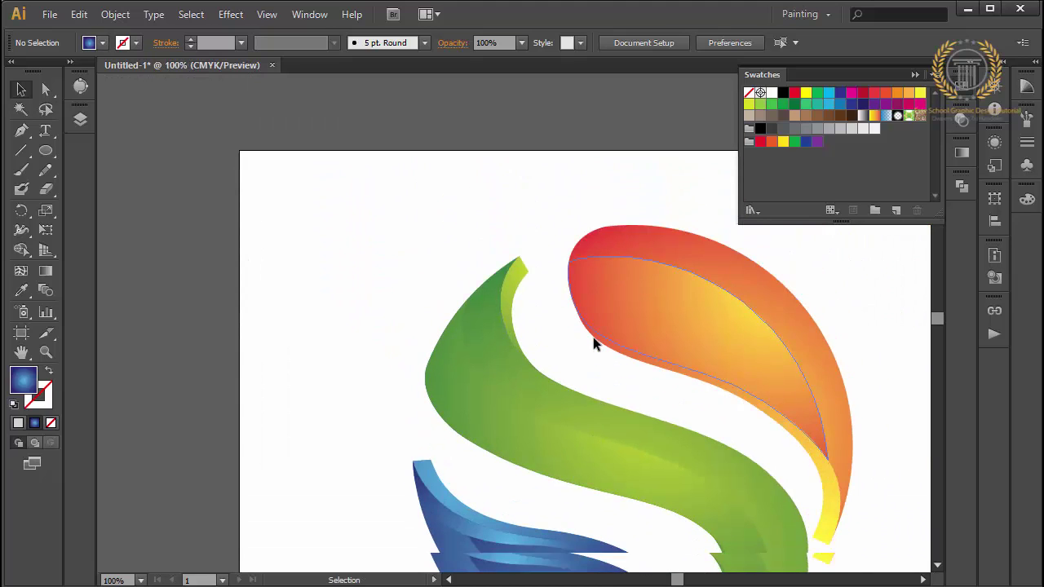
scroll(593, 337, down, 3)
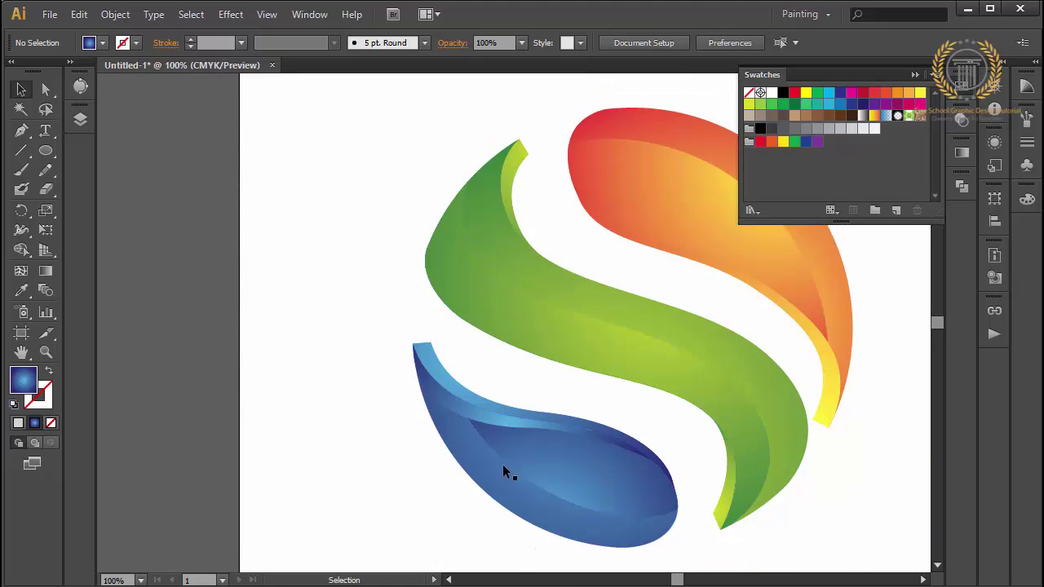
click(446, 403)
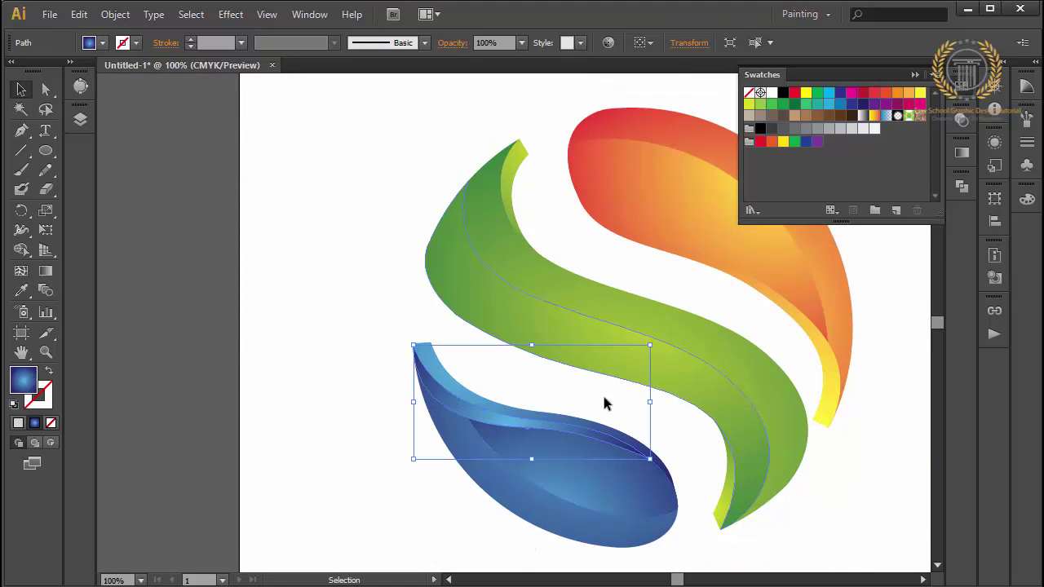
scroll(552, 339, up, 2)
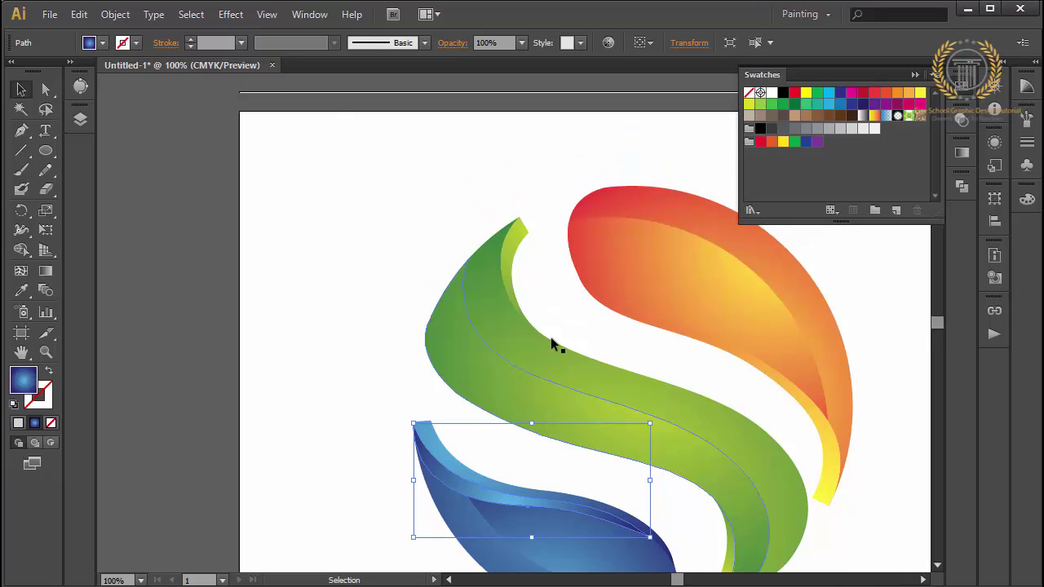
click(220, 326)
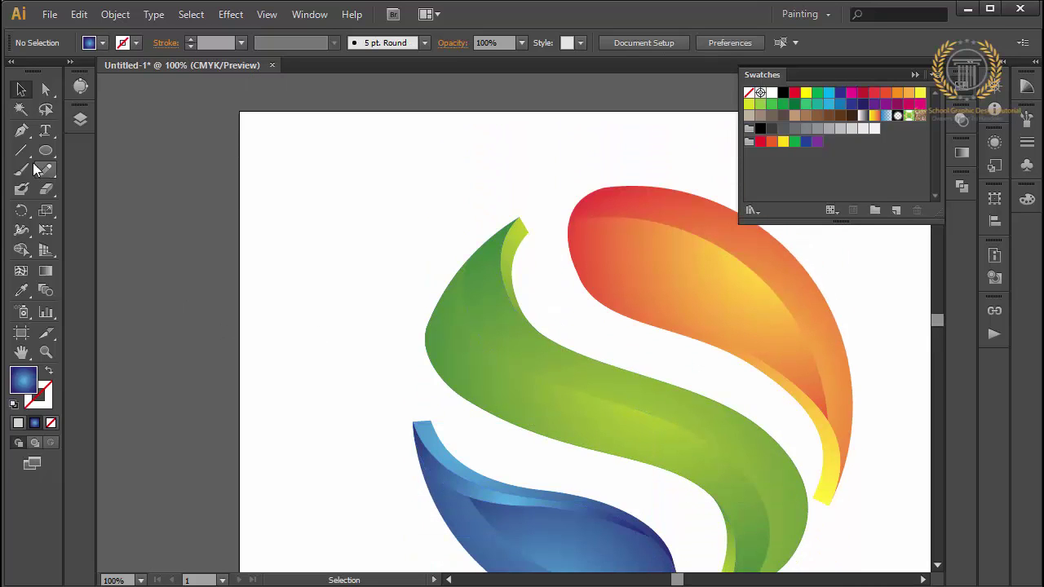
- Start a Pen path at the green piece's tip, undoing a misplaced anchor
click(21, 131)
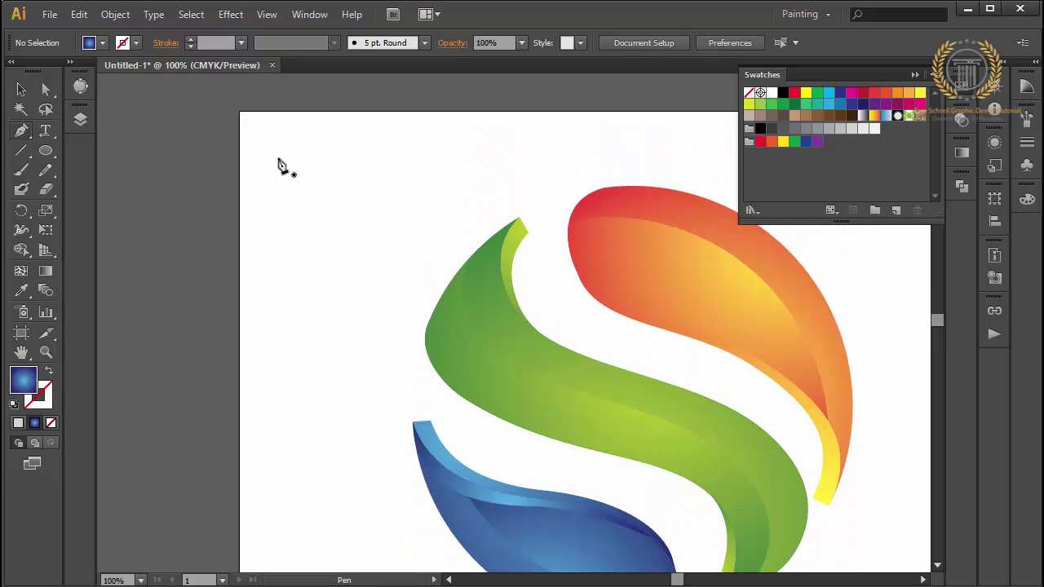
ctrl+click(519, 226)
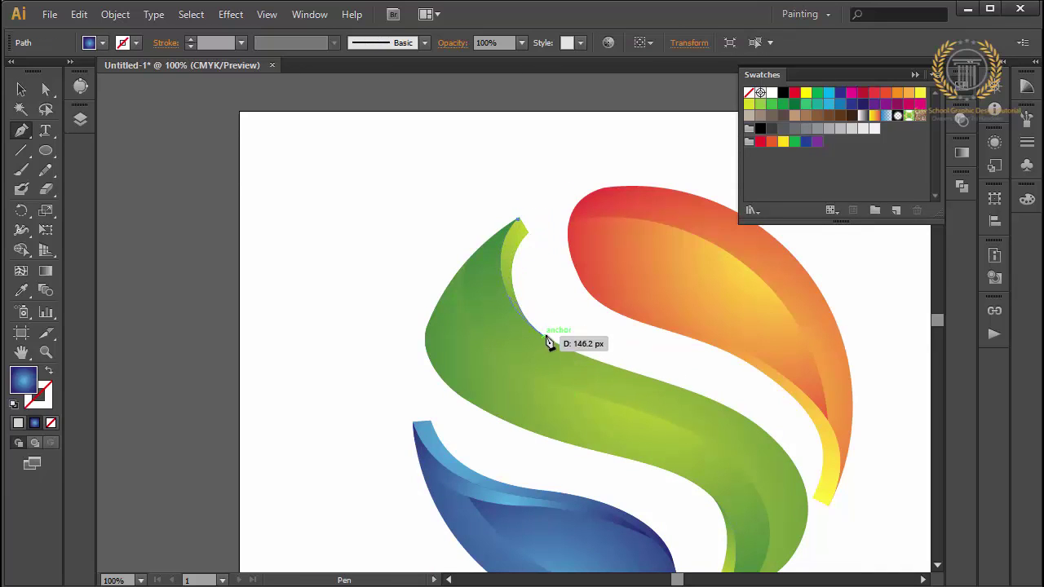
drag(545, 335, 627, 399)
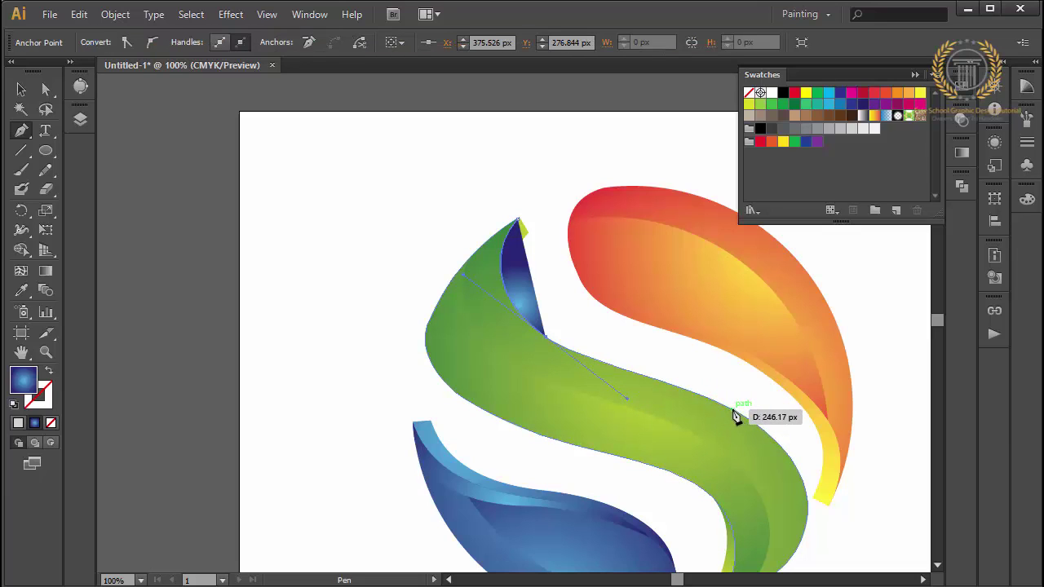
drag(736, 415, 805, 447)
key(ctrl+z)
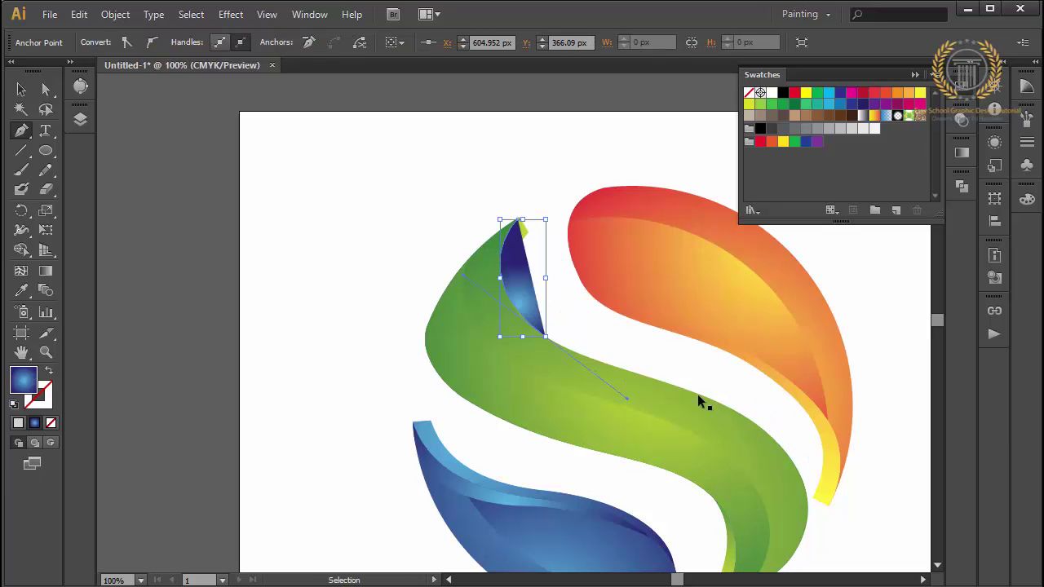
key(ctrl+z)
- Trace the sliver's anchors along the green inner edge, curving its top above the tip
click(506, 291)
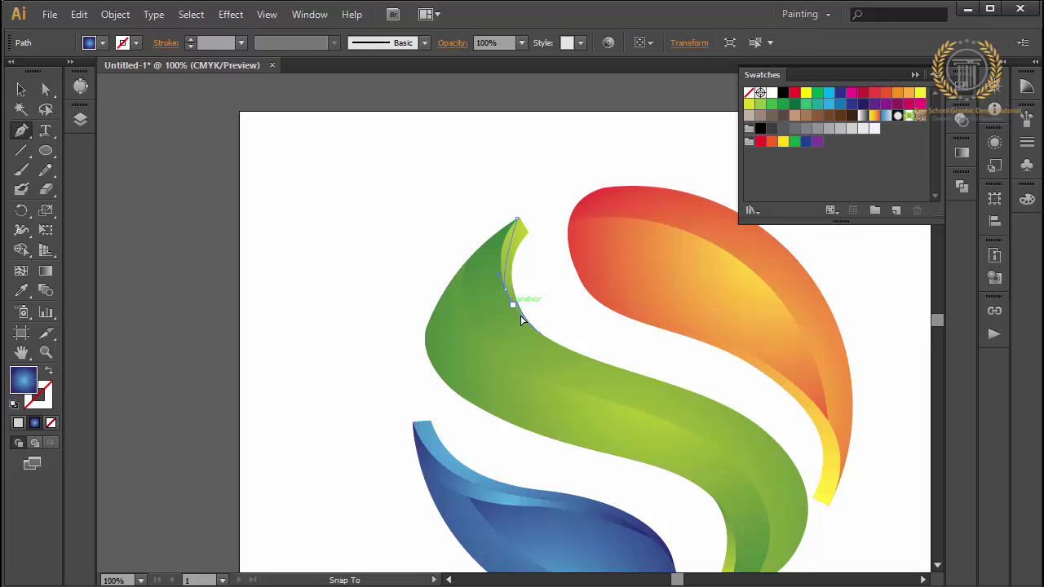
click(525, 340)
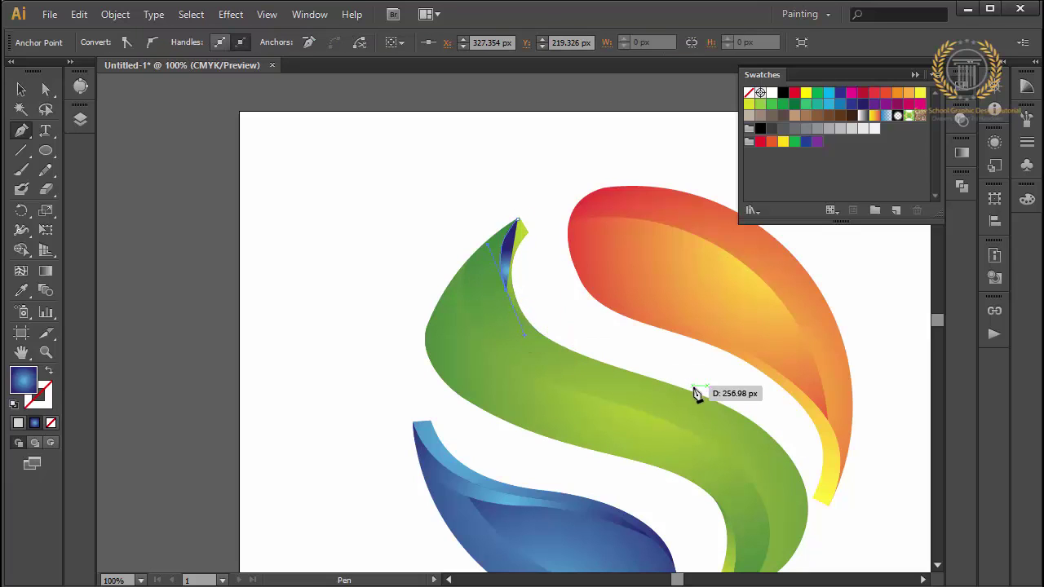
drag(698, 395, 836, 440)
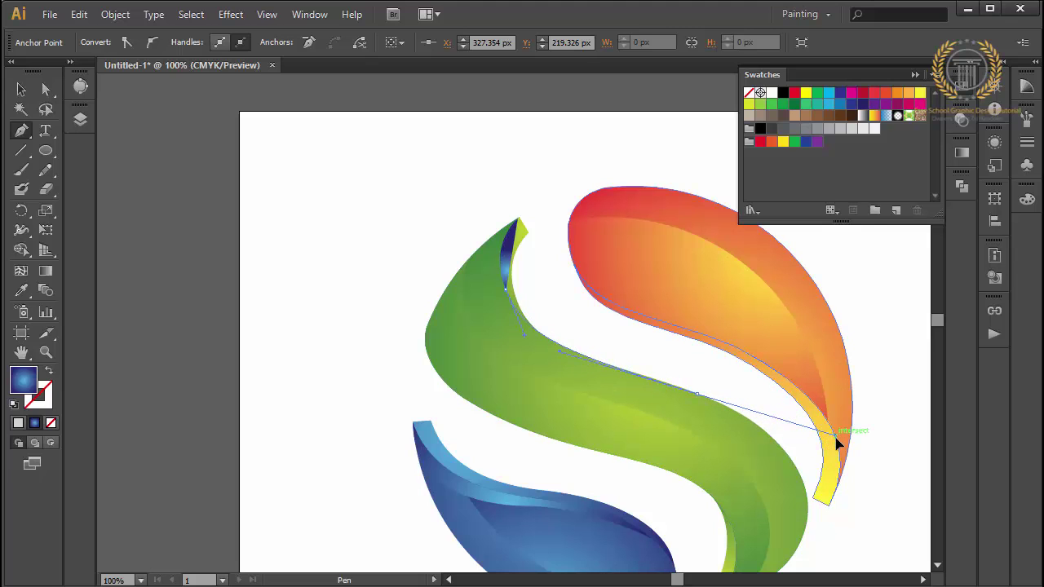
alt+click(698, 397)
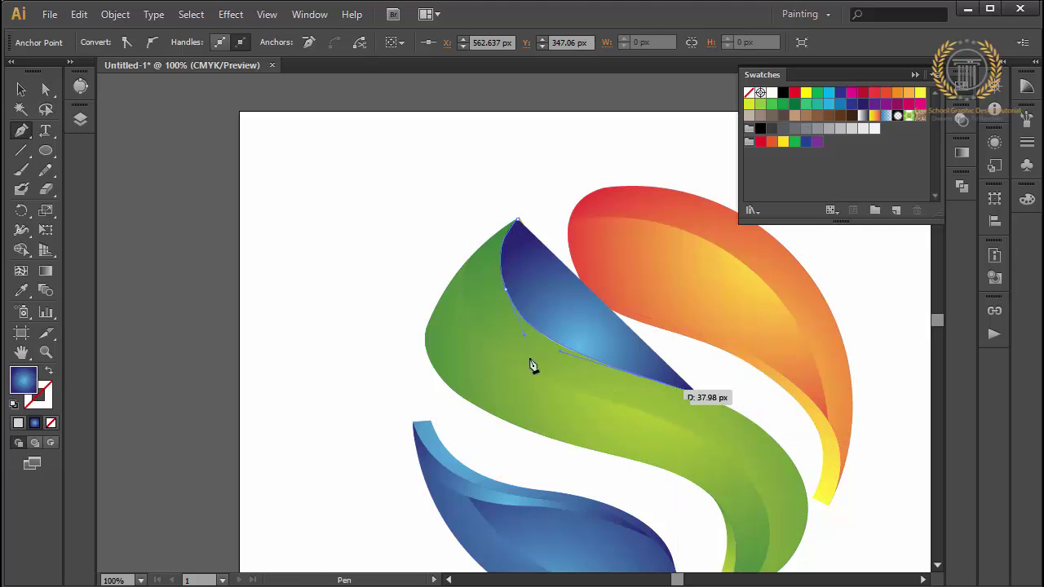
drag(501, 315, 463, 261)
click(509, 196)
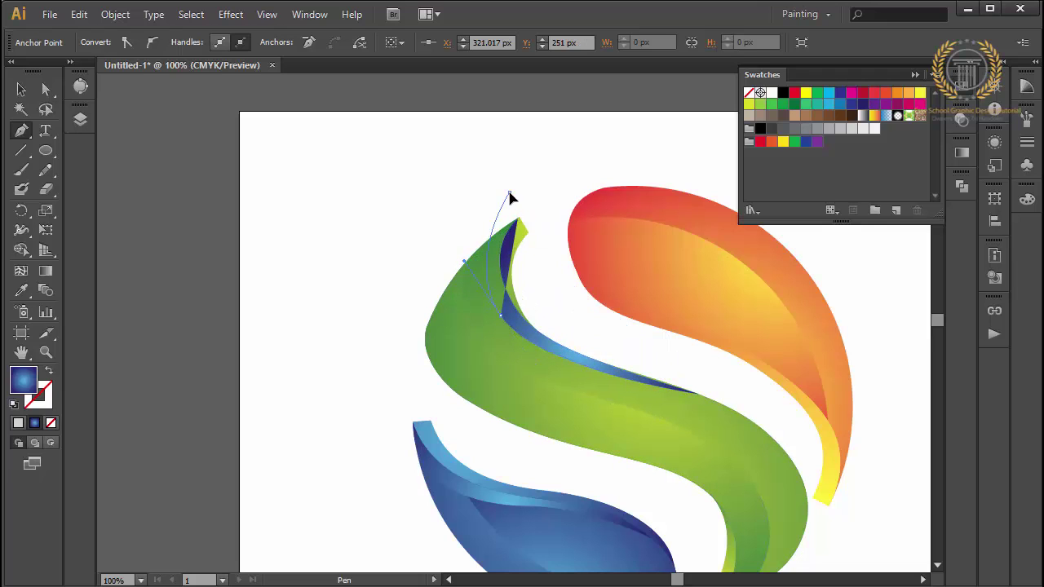
drag(516, 195, 522, 184)
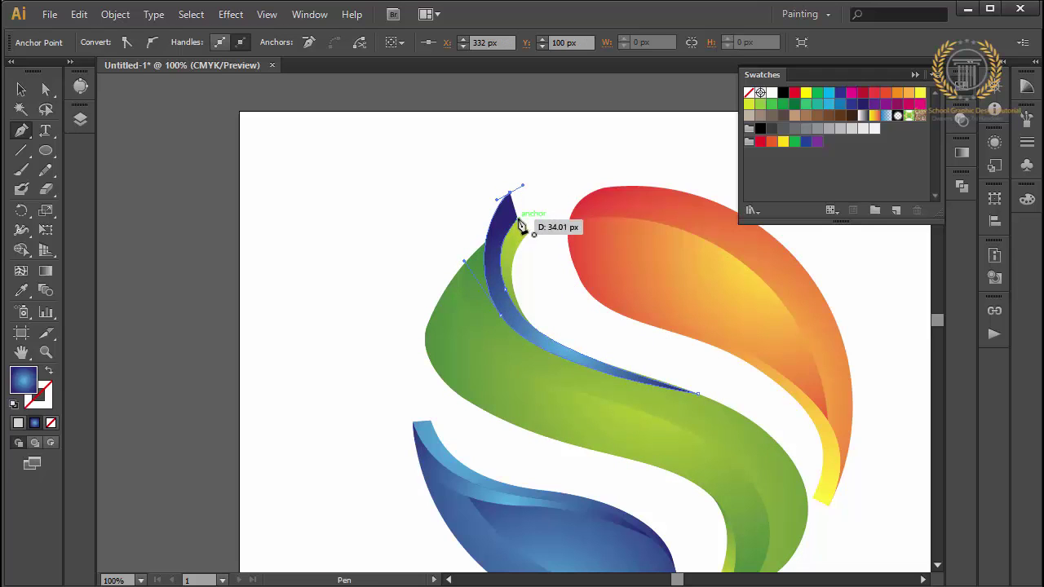
- Reshape the sliver's middle curve by dragging its anchor handle with Direct Selection
click(45, 88)
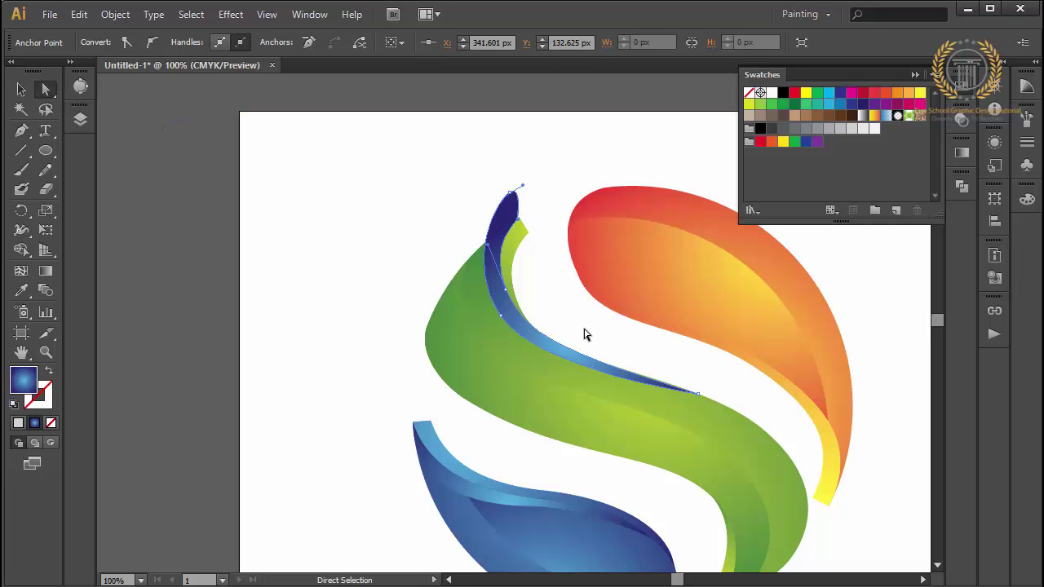
click(501, 317)
drag(461, 261, 455, 252)
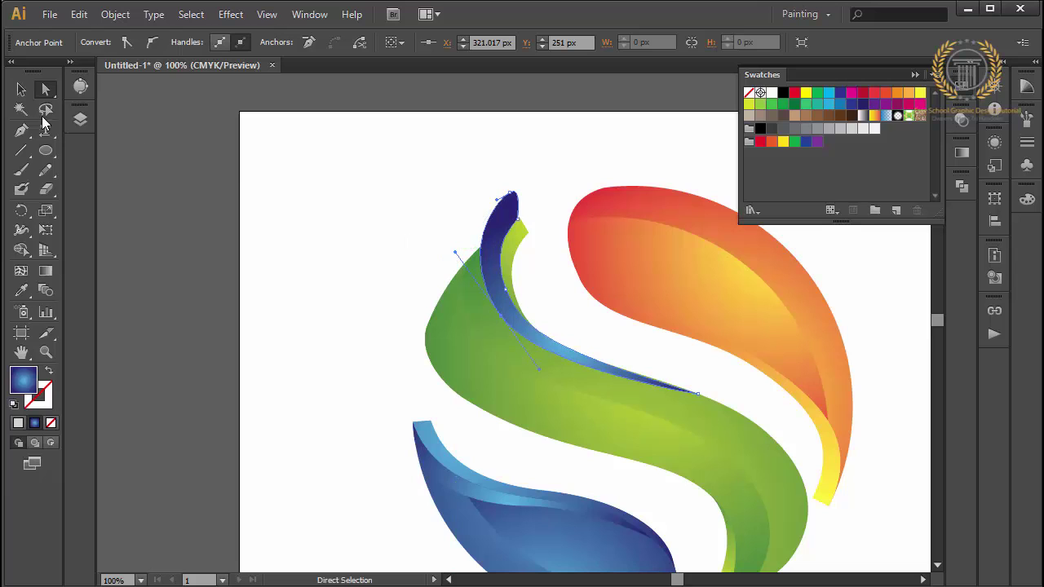
click(21, 90)
click(716, 440)
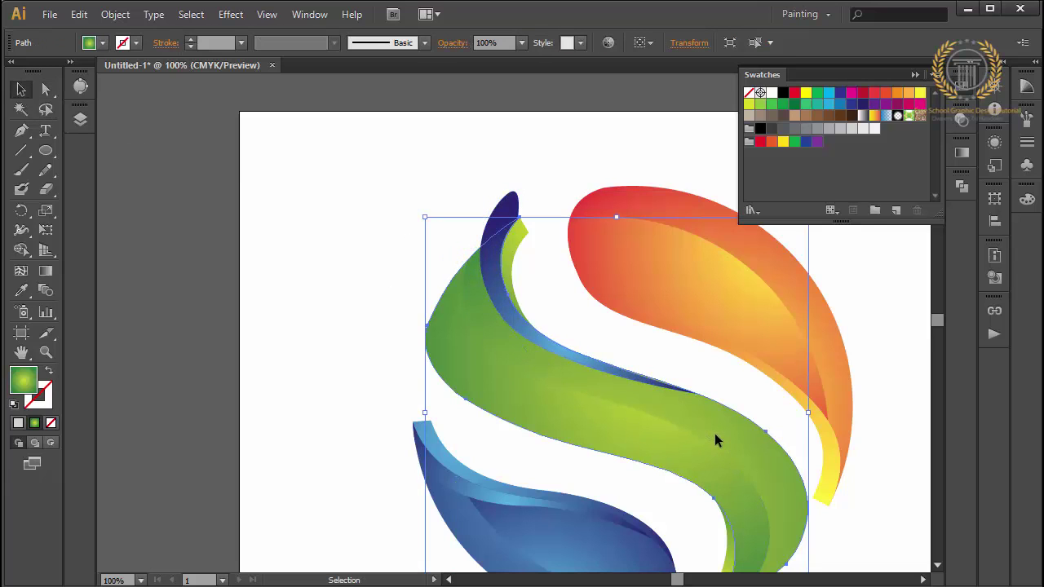
- Intersect the sliver with the green piece and fill it with the green gradient via Eyedropper
shift+click(495, 229)
click(963, 186)
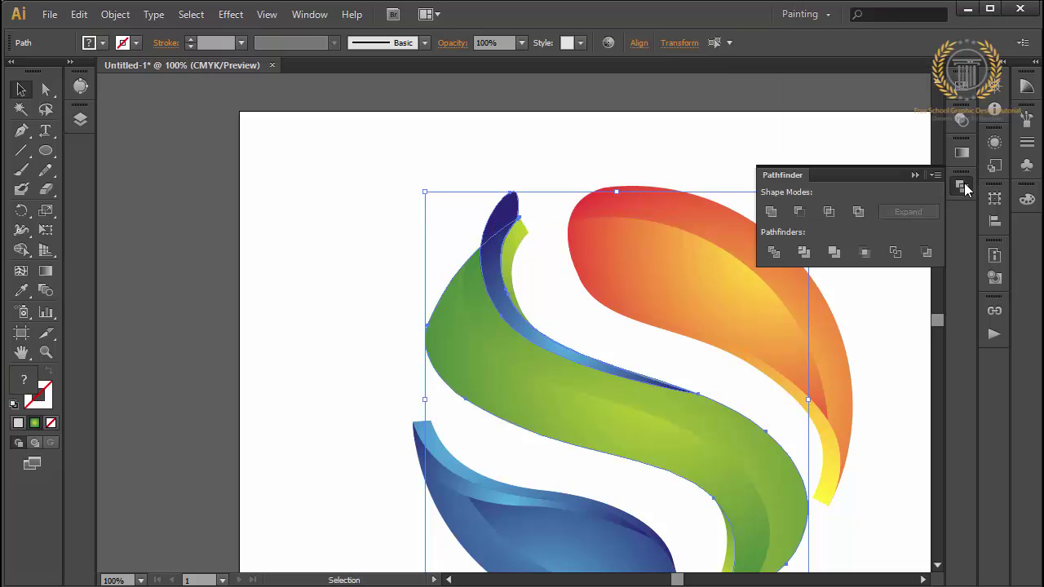
click(829, 211)
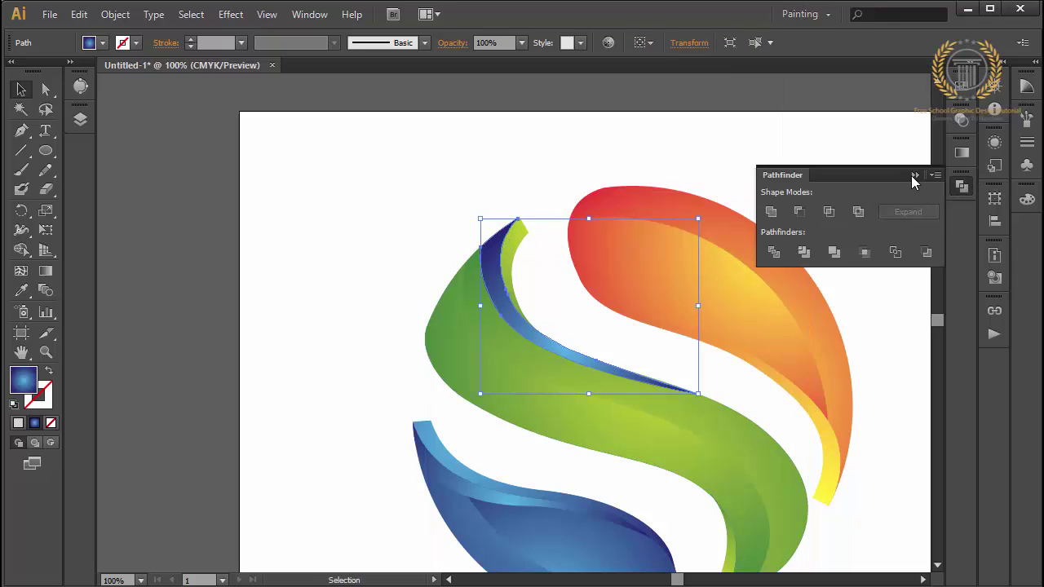
click(915, 175)
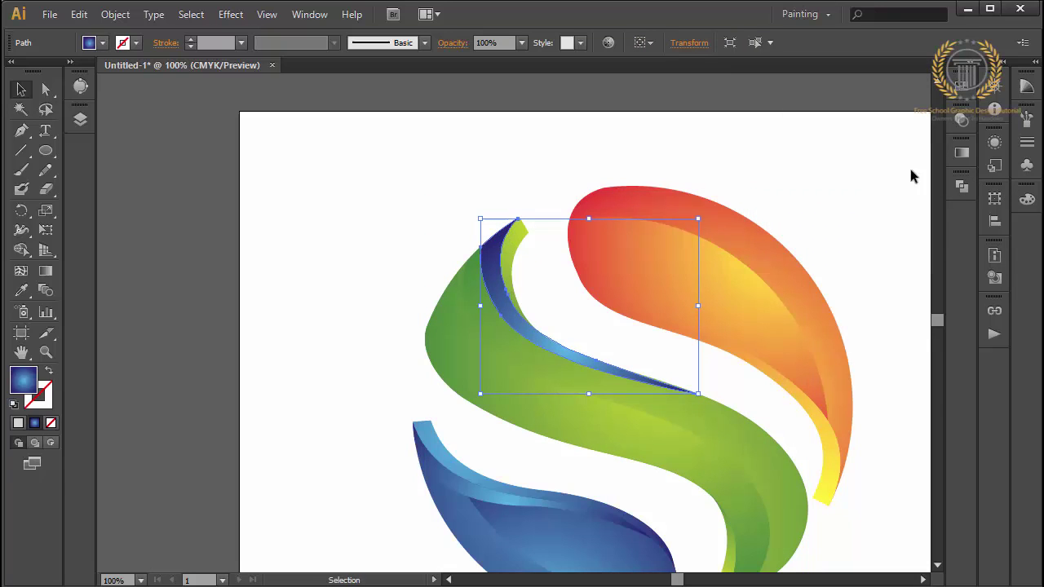
click(21, 290)
click(503, 334)
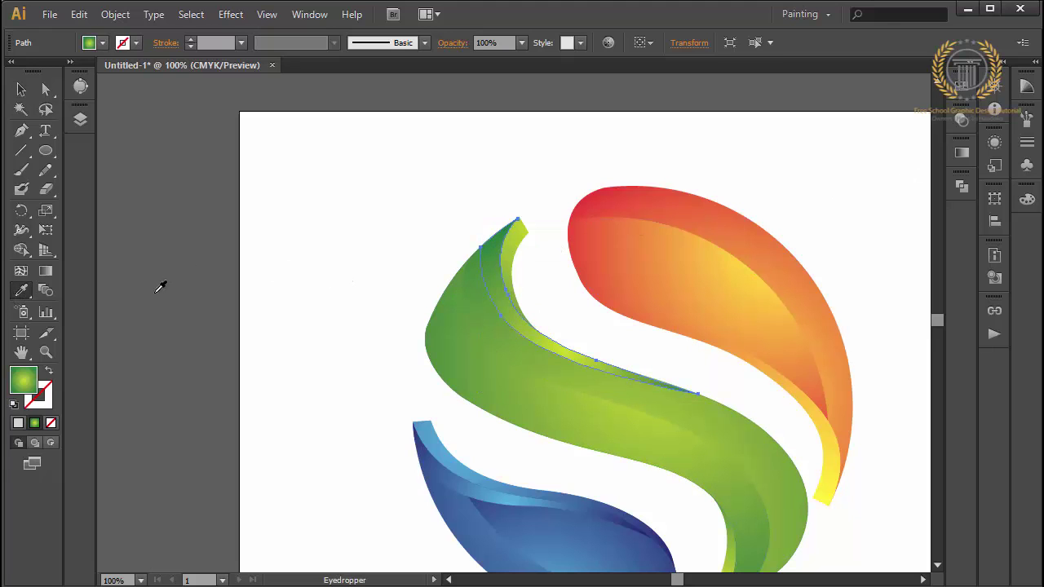
key(v)
click(328, 240)
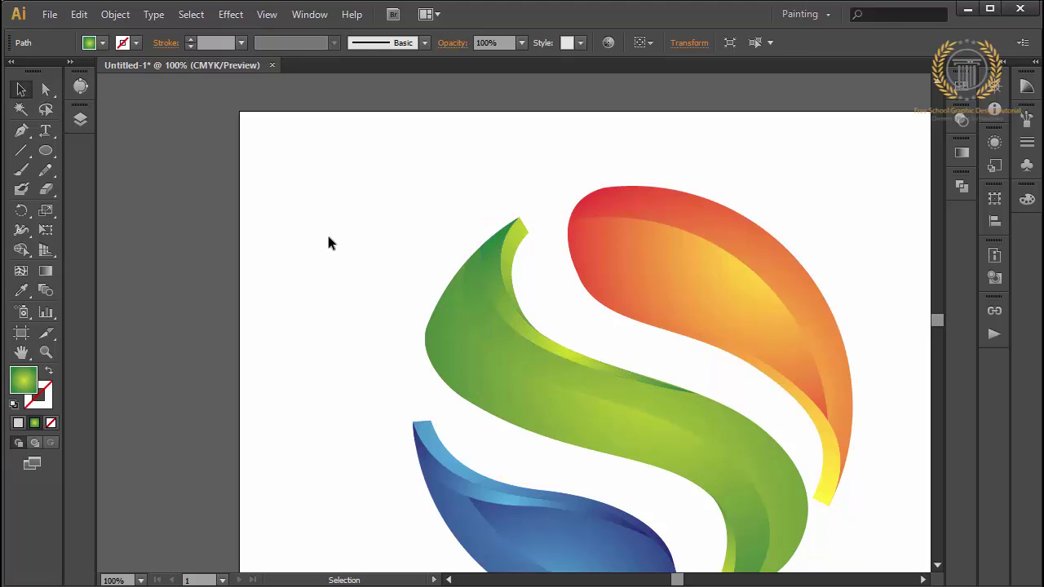
scroll(327, 232, down, 3)
scroll(326, 231, right, 5)
scroll(329, 239, right, 3)
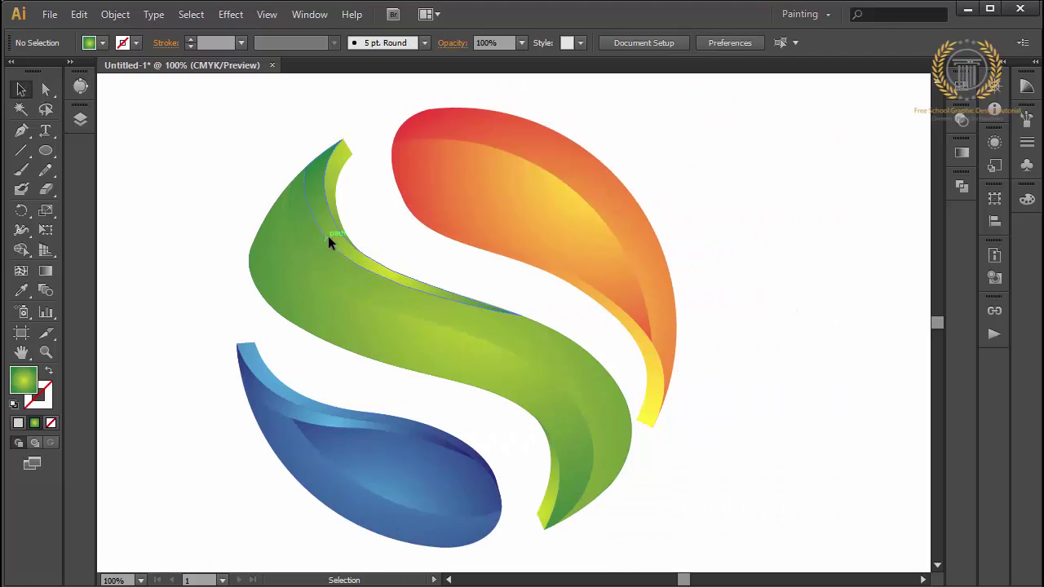
scroll(328, 239, right, 7)
scroll(329, 238, down, 1)
scroll(328, 238, left, 10)
scroll(329, 243, up, 2)
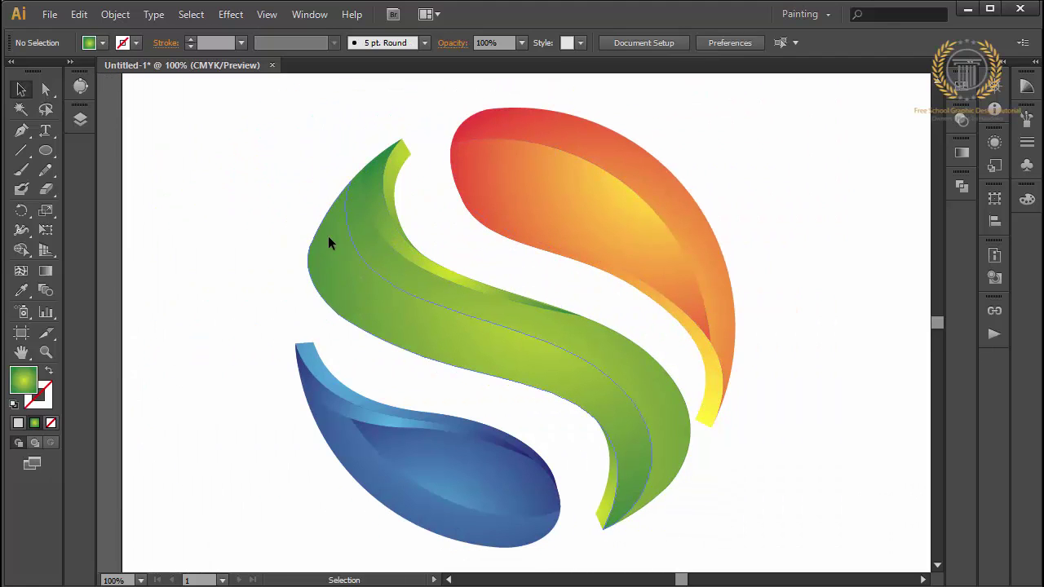
scroll(329, 242, down, 2)
click(433, 466)
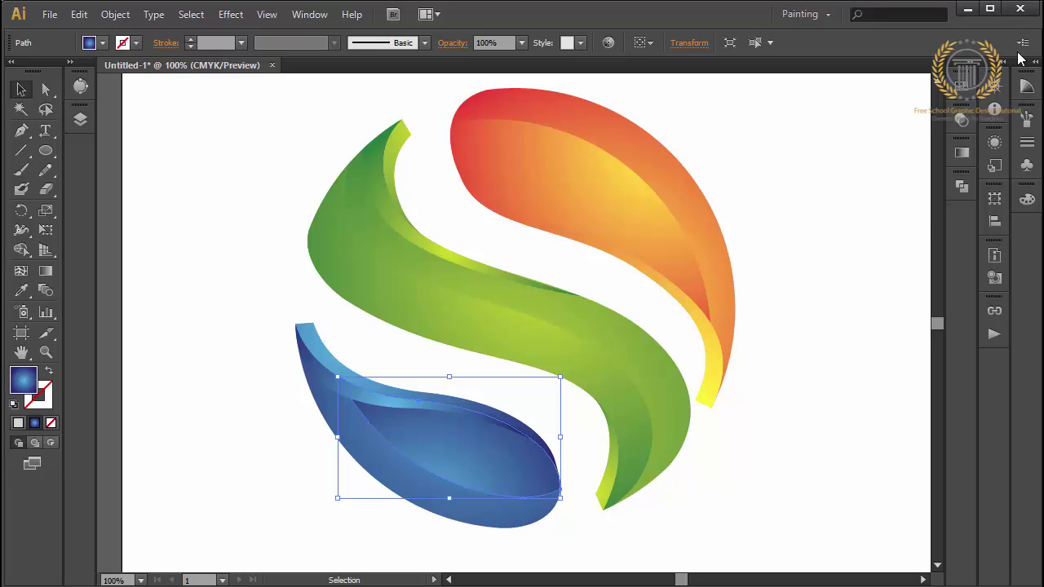
- Fill the blue leaf's highlight with a gradient of two white stops, the right one transparent
click(963, 88)
click(886, 115)
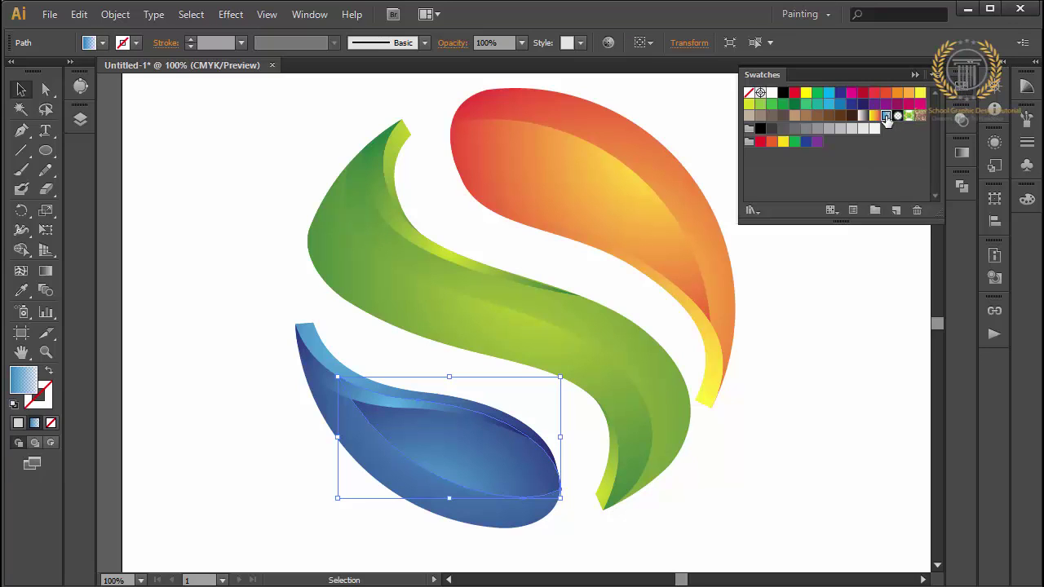
click(916, 75)
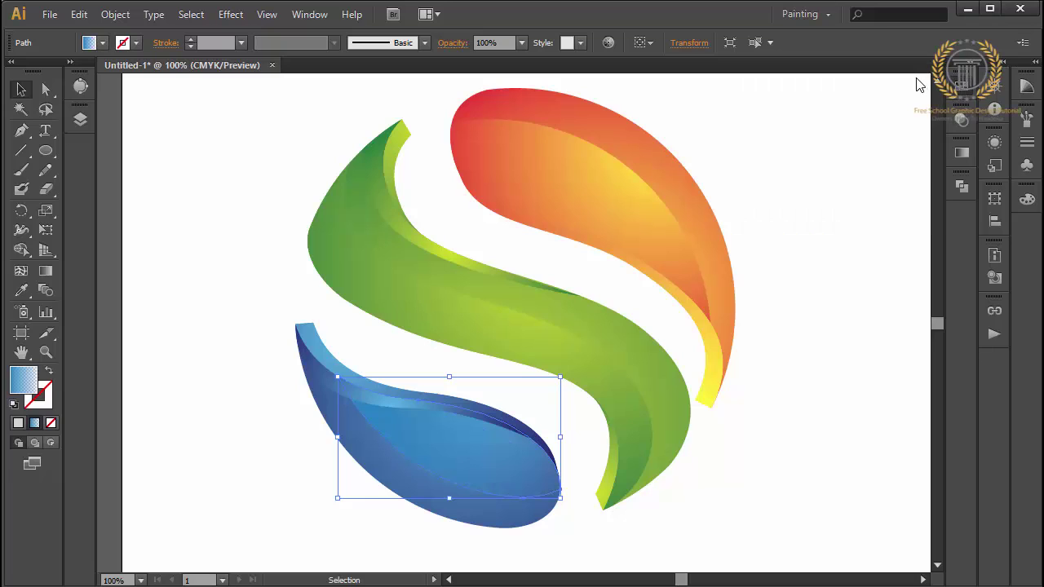
click(962, 153)
double_click(745, 270)
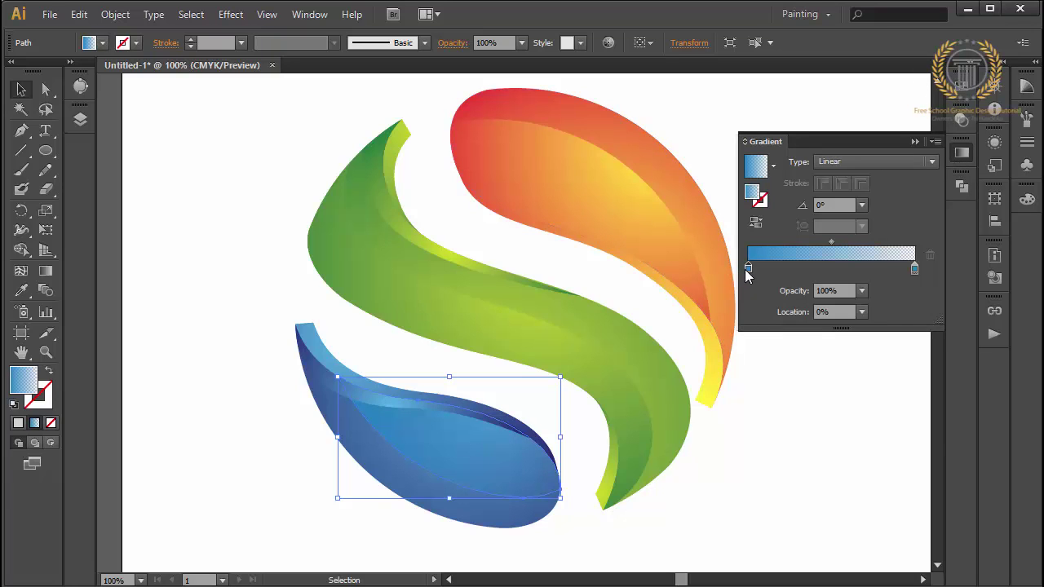
click(740, 410)
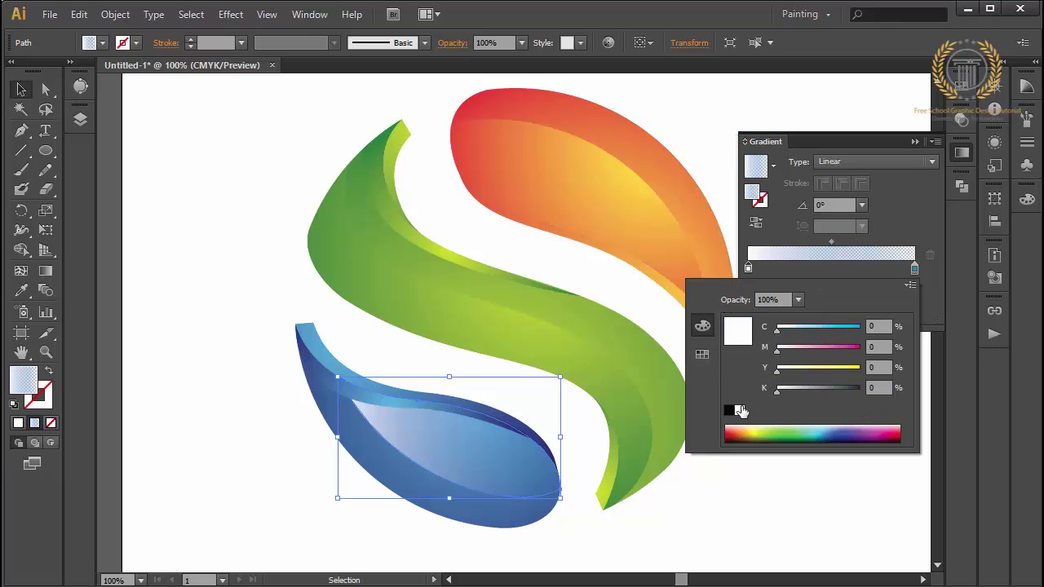
double_click(915, 271)
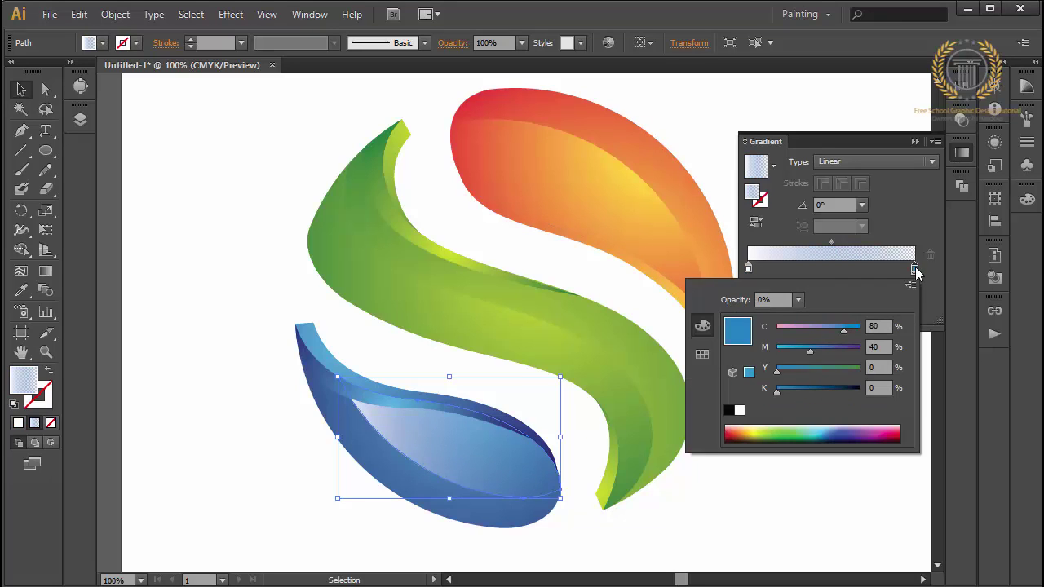
click(739, 410)
click(915, 142)
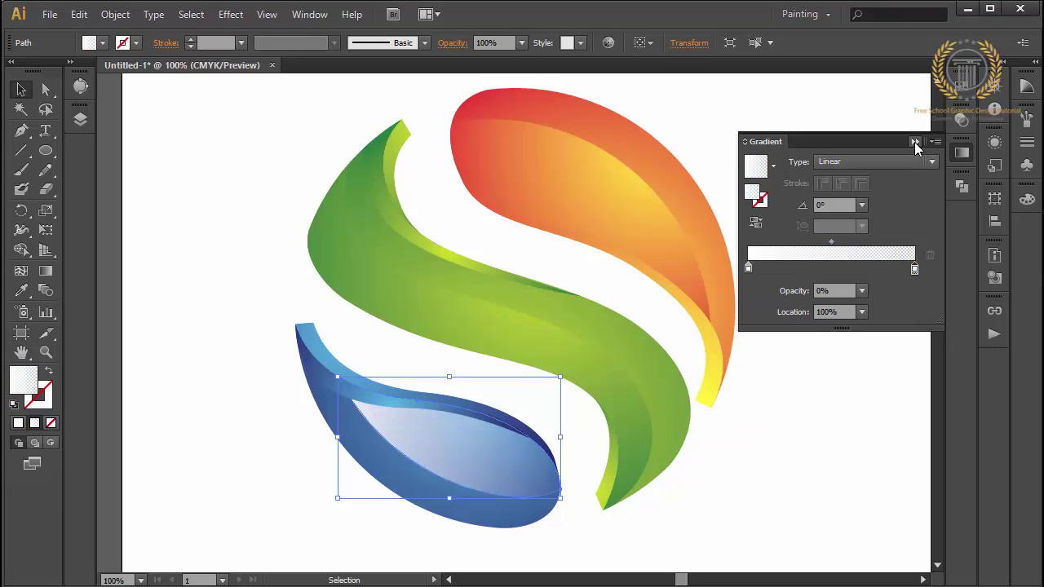
click(915, 141)
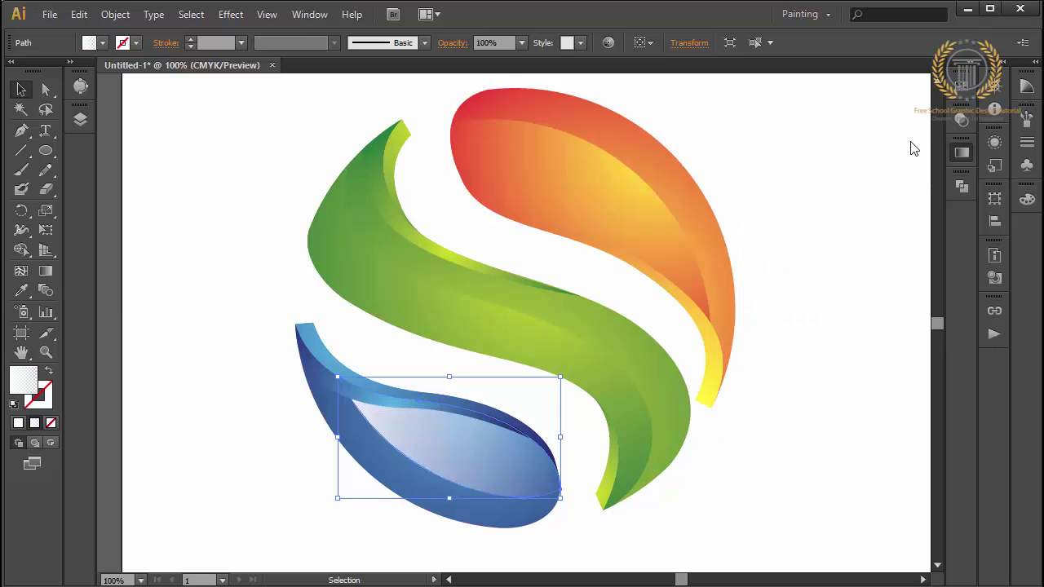
- Angle the highlight's gradient diagonally up across the blue leaf from its lower-left, then deselect
click(45, 271)
drag(398, 500, 459, 404)
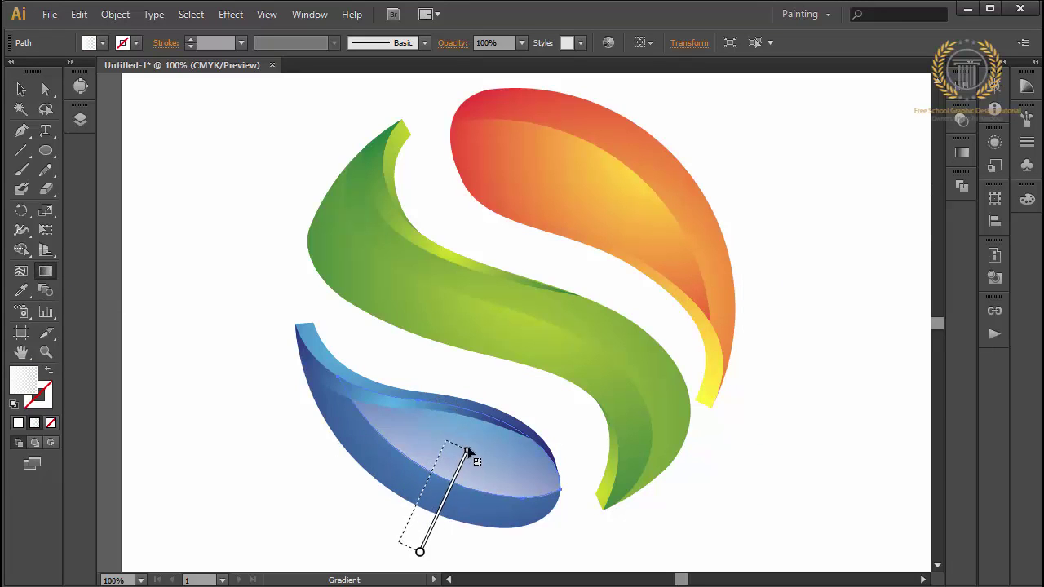
drag(398, 542, 447, 439)
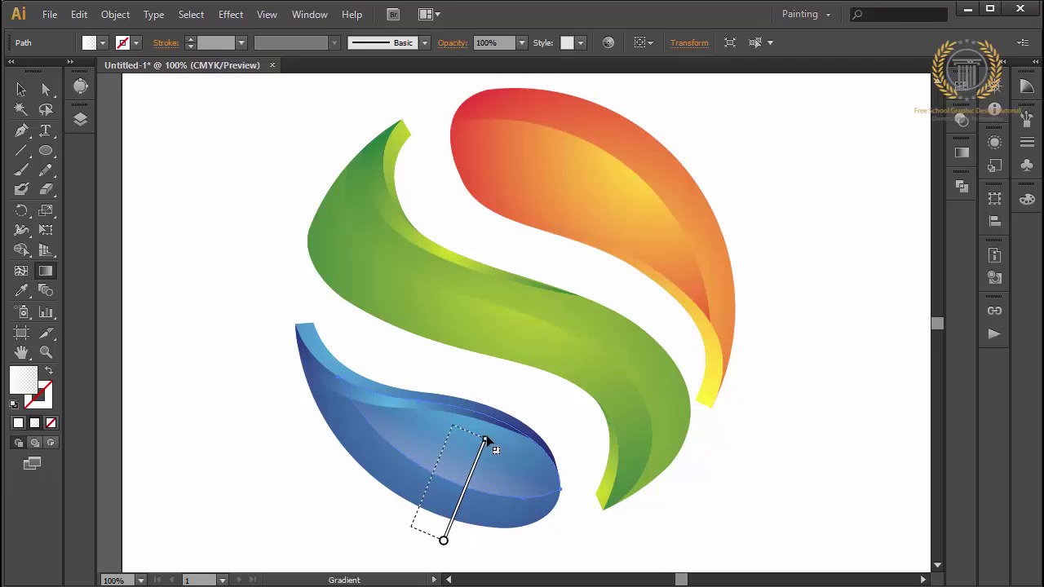
drag(411, 526, 449, 436)
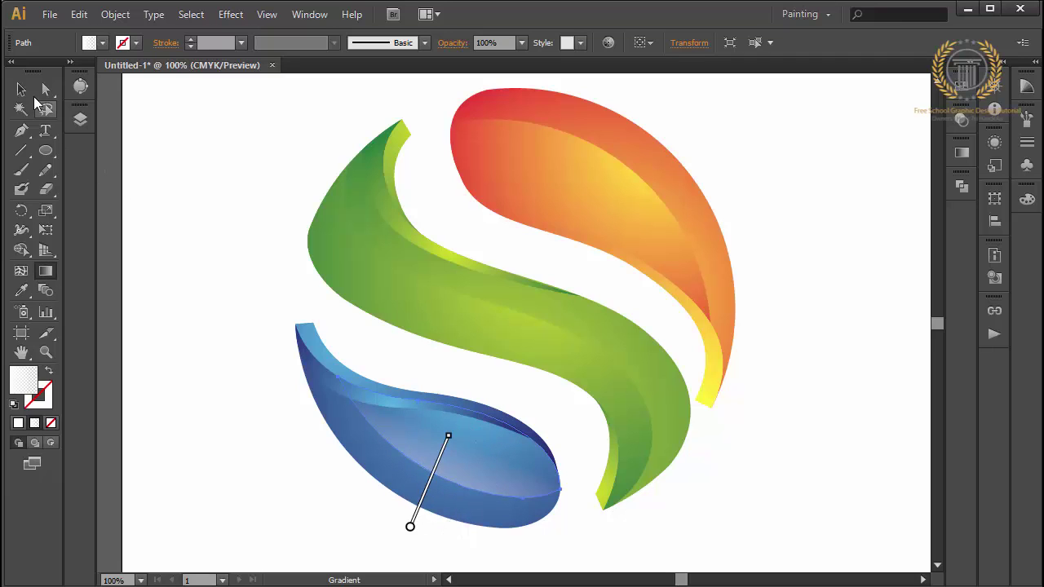
click(22, 90)
click(216, 230)
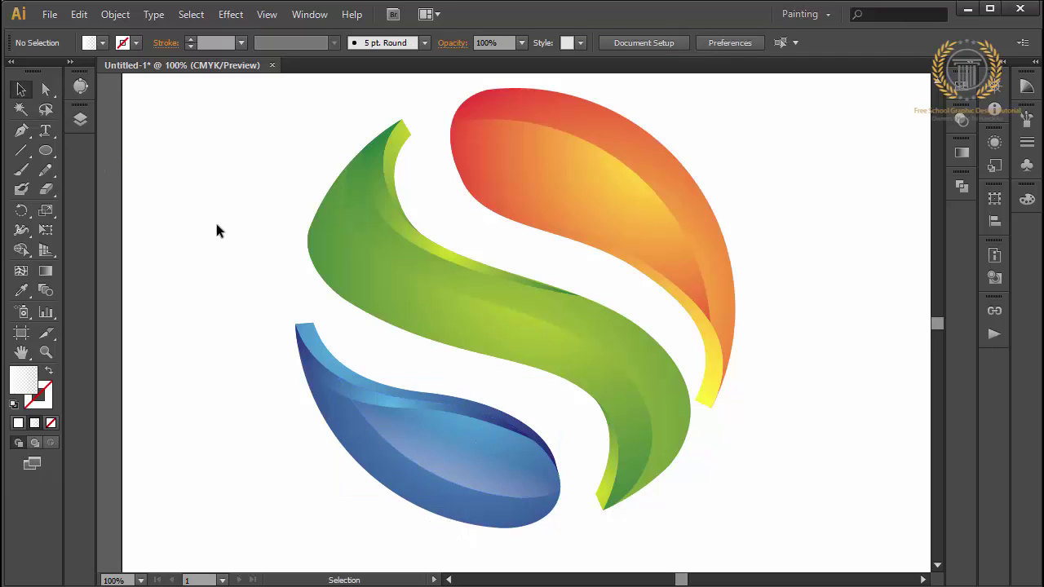
- Copy the blue highlight's white gradient onto the green and orange highlights with the Eyedropper
click(473, 339)
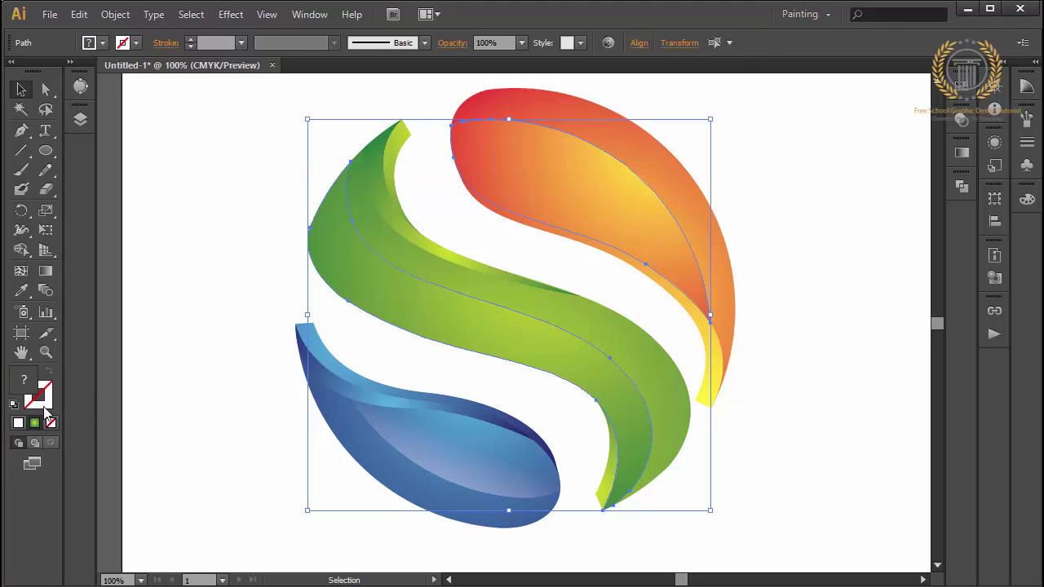
click(22, 291)
click(492, 481)
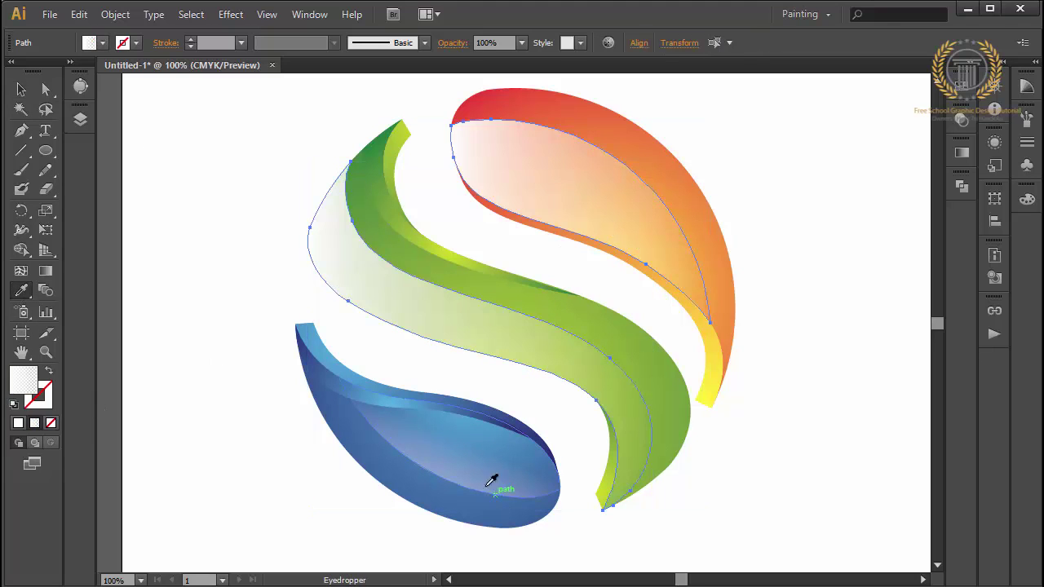
click(22, 89)
click(163, 240)
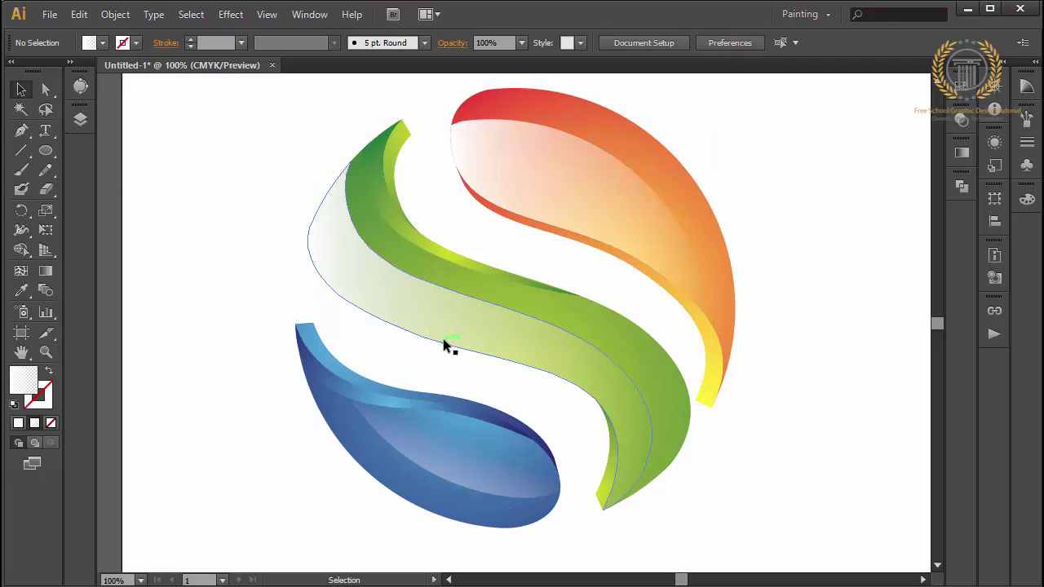
- Angle the green highlight's gradient diagonally from the band centre toward the blue leaf
click(443, 340)
click(46, 271)
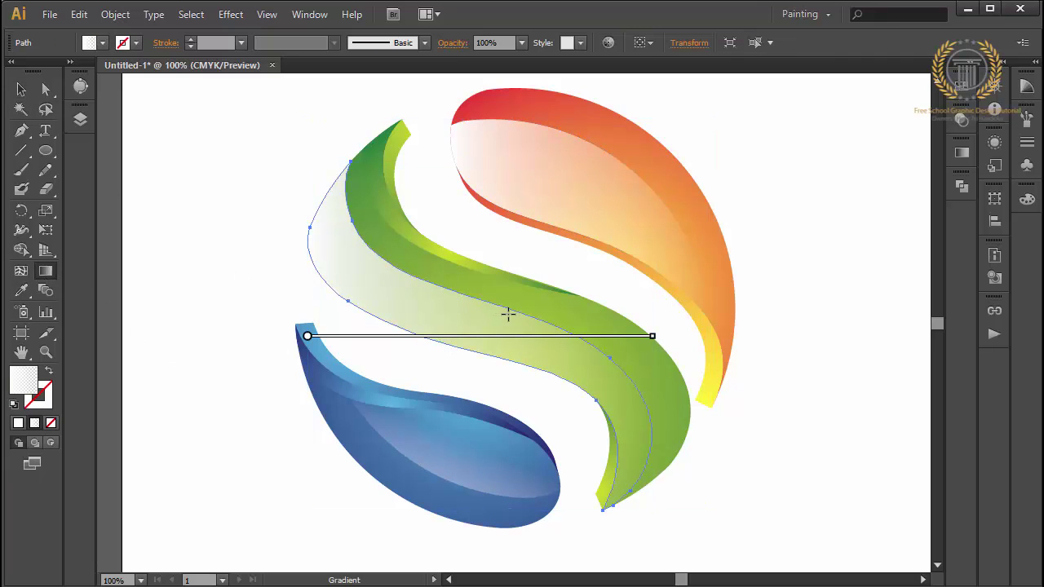
drag(497, 292, 434, 475)
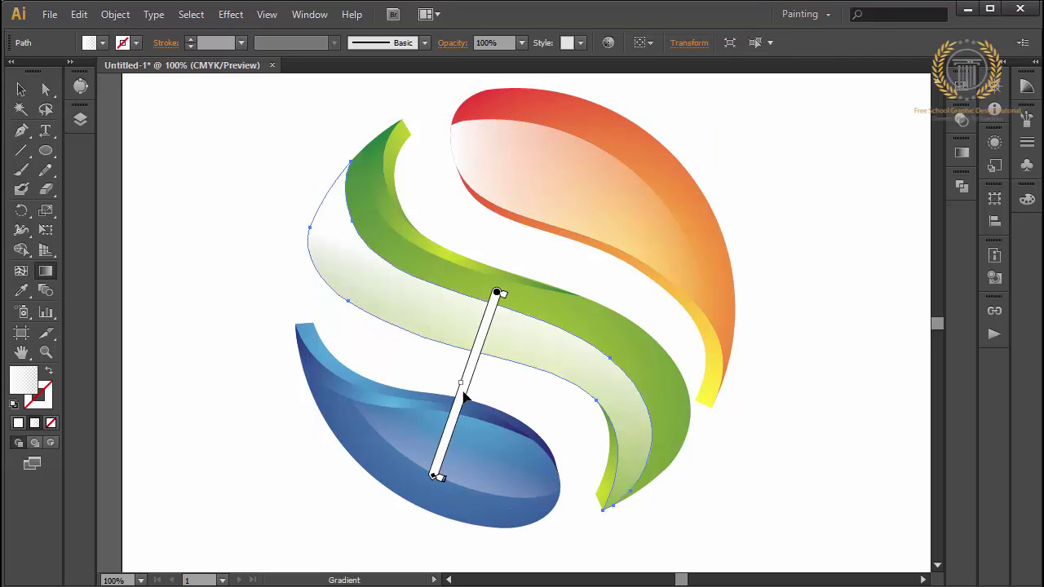
drag(522, 267, 433, 425)
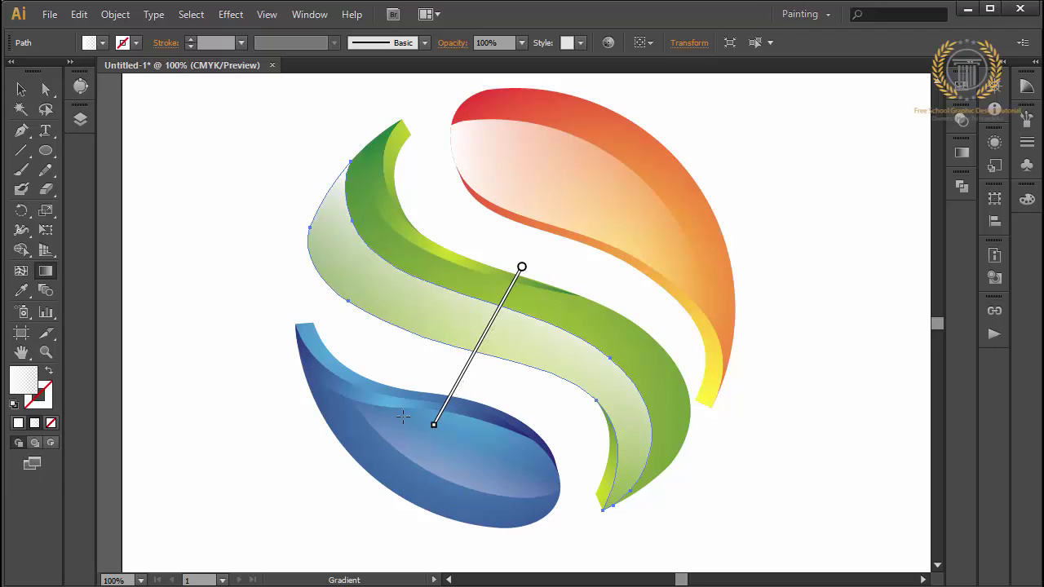
- Make the green highlight's gradient Radial and redraw the glow diagonally along the band
click(963, 154)
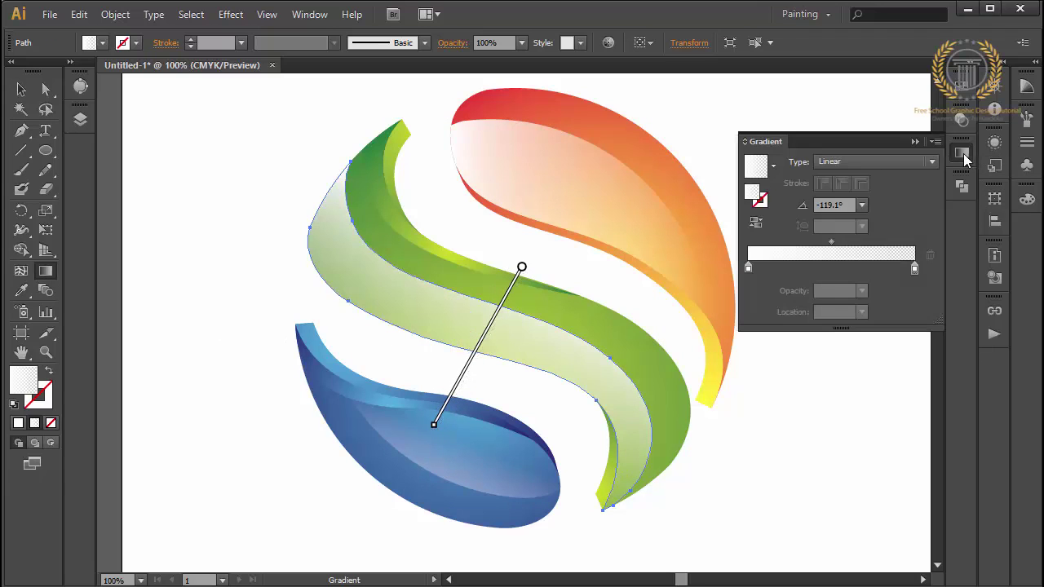
click(877, 161)
click(886, 197)
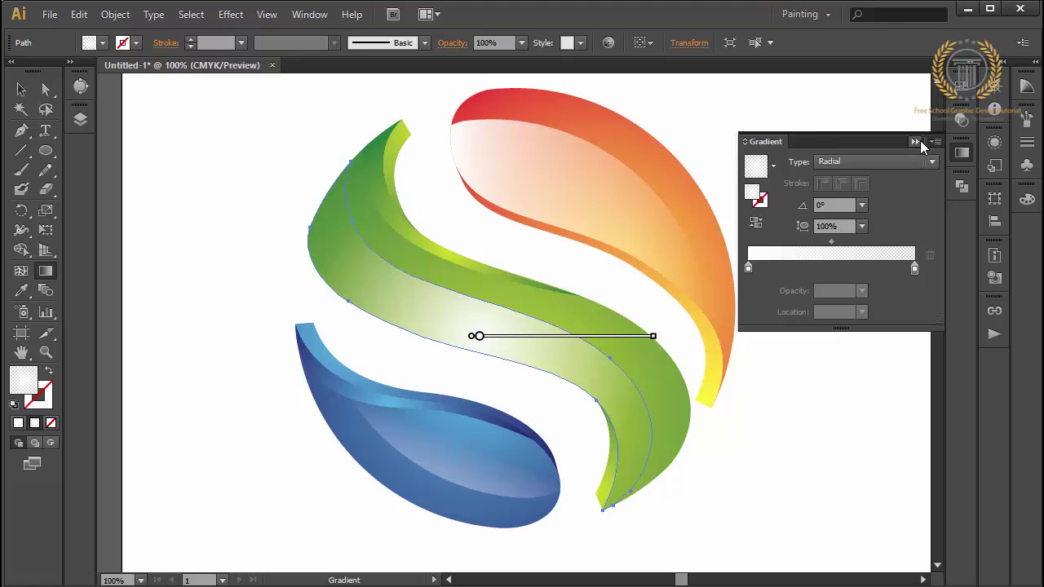
click(916, 141)
mouse_move(510, 259)
mouse_down()
mouse_move(413, 499)
mouse_move(445, 429)
mouse_up()
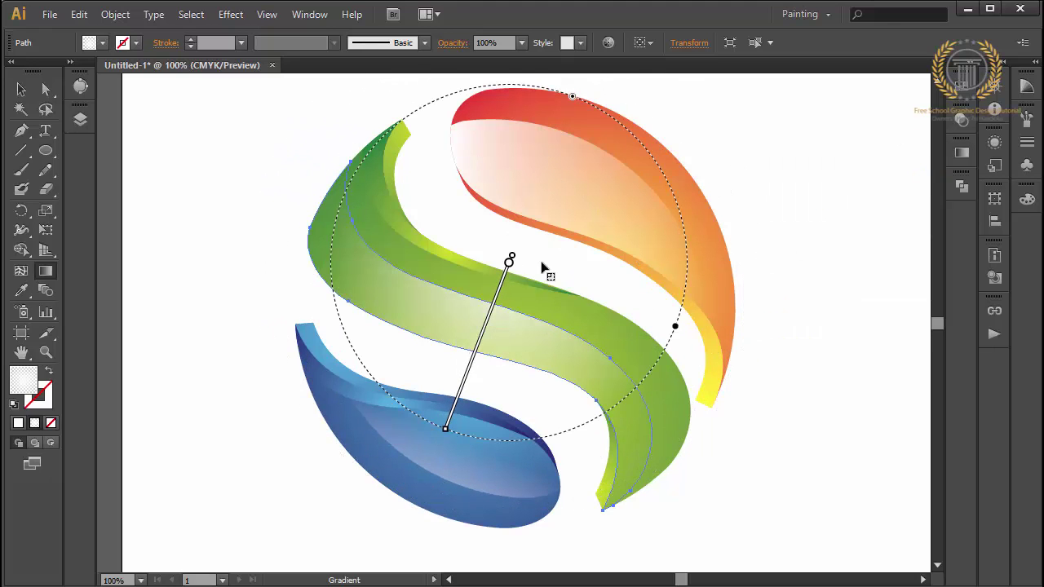
mouse_move(552, 249)
mouse_down()
mouse_move(433, 449)
mouse_move(451, 431)
mouse_up()
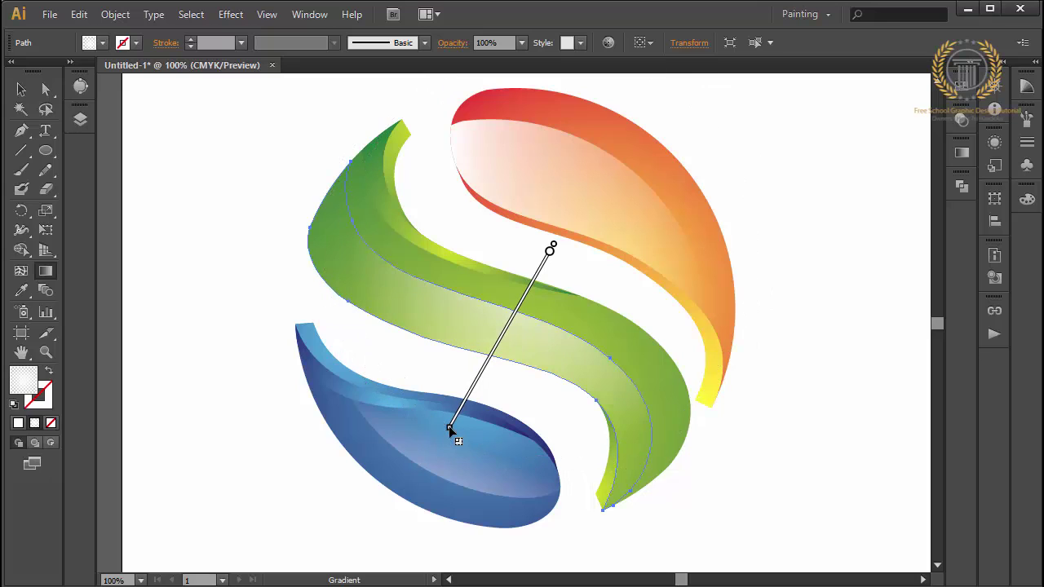
click(21, 89)
- Sample the green radial glow onto the orange highlight and angle it toward the leaf's upper-right edge
click(204, 173)
click(626, 175)
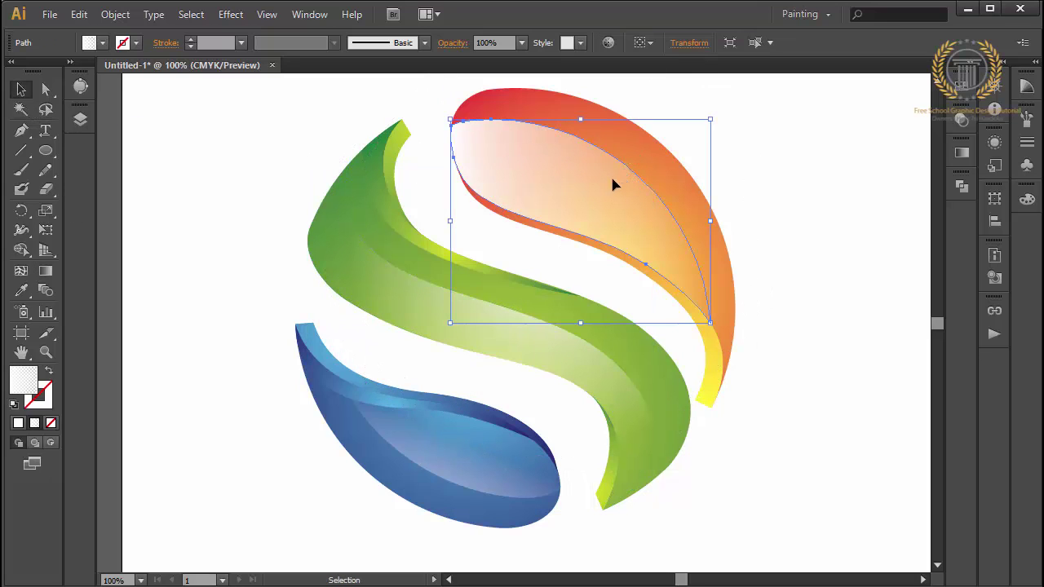
click(46, 272)
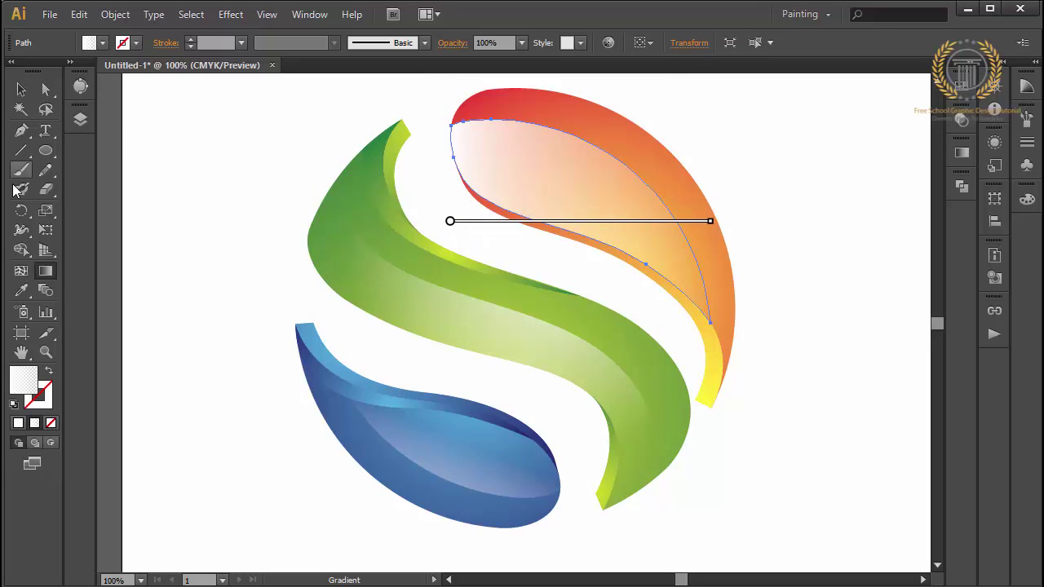
click(21, 290)
click(693, 212)
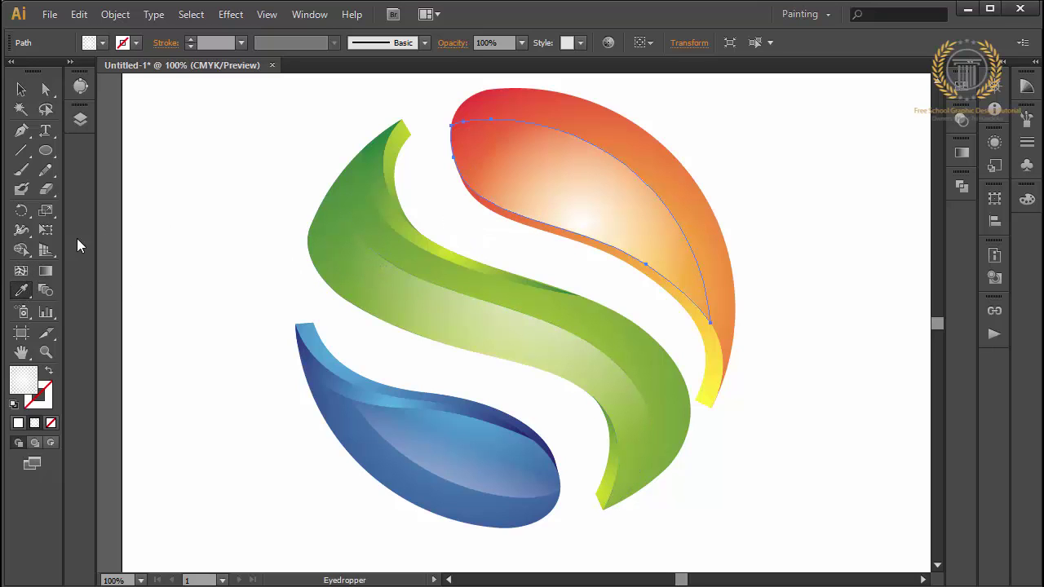
click(45, 272)
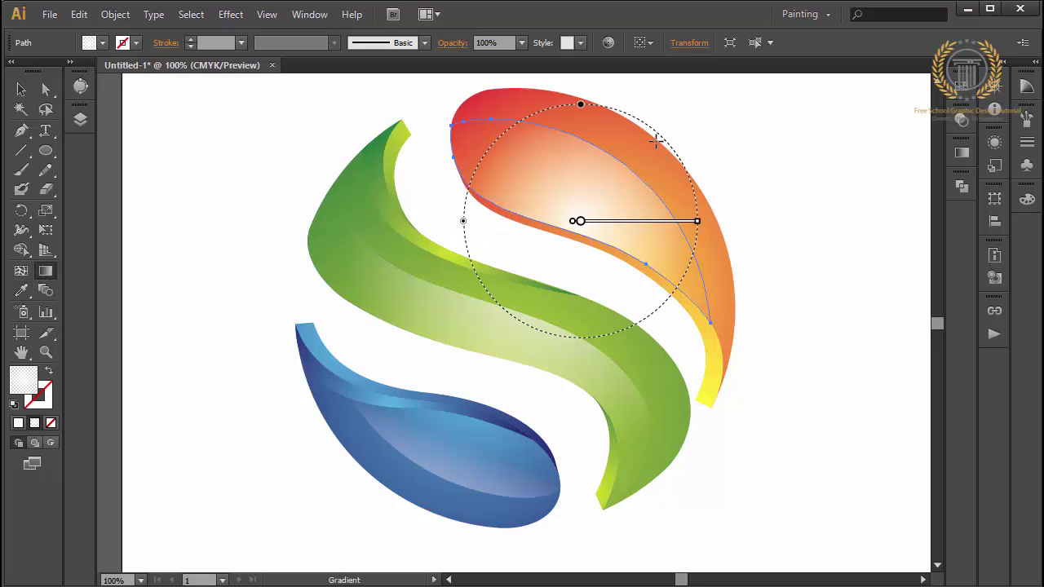
drag(656, 142, 546, 297)
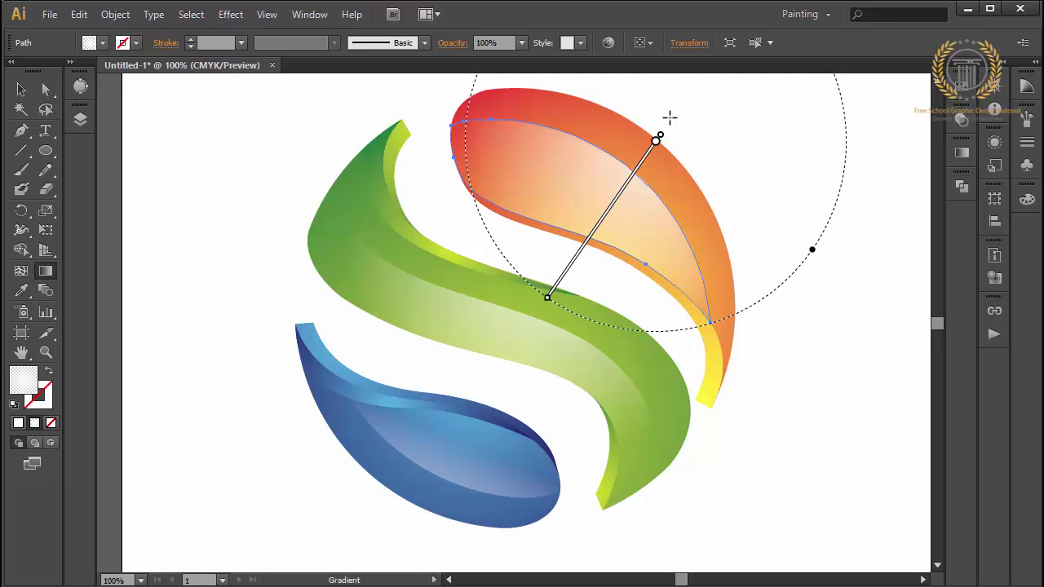
drag(669, 117, 572, 274)
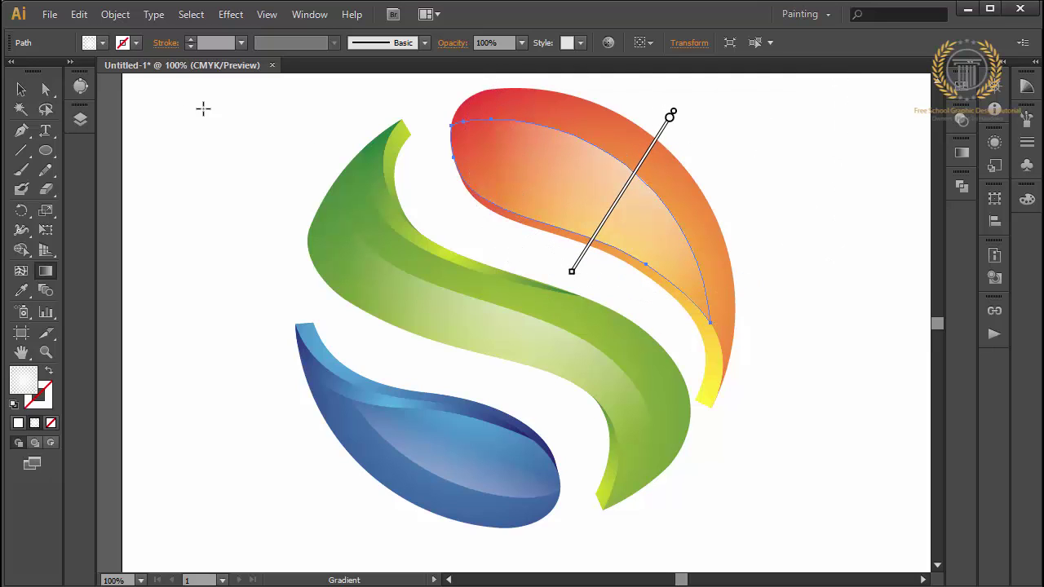
key(v)
click(166, 143)
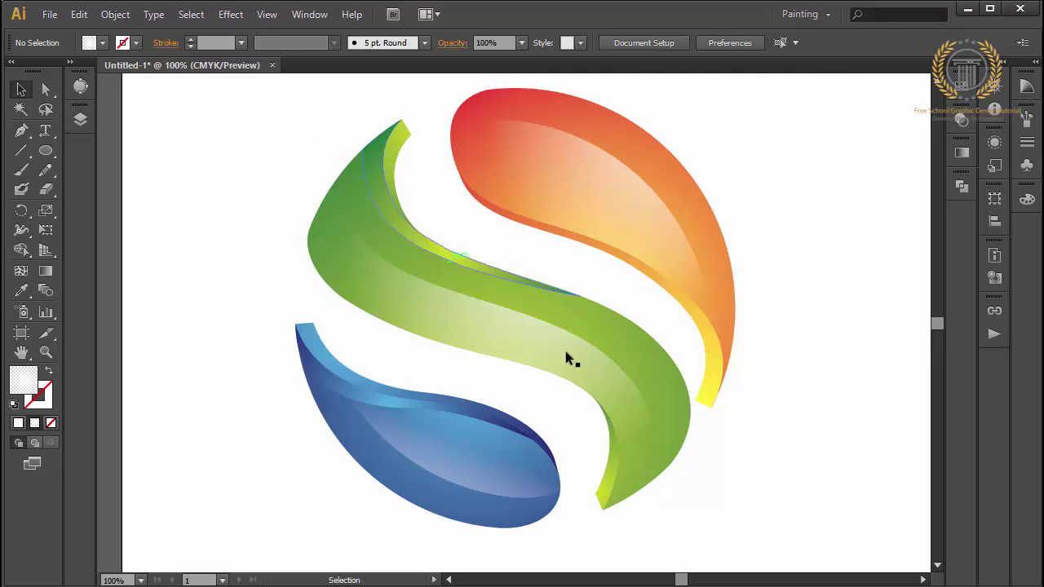
scroll(566, 351, up, 2)
scroll(565, 351, left, 1)
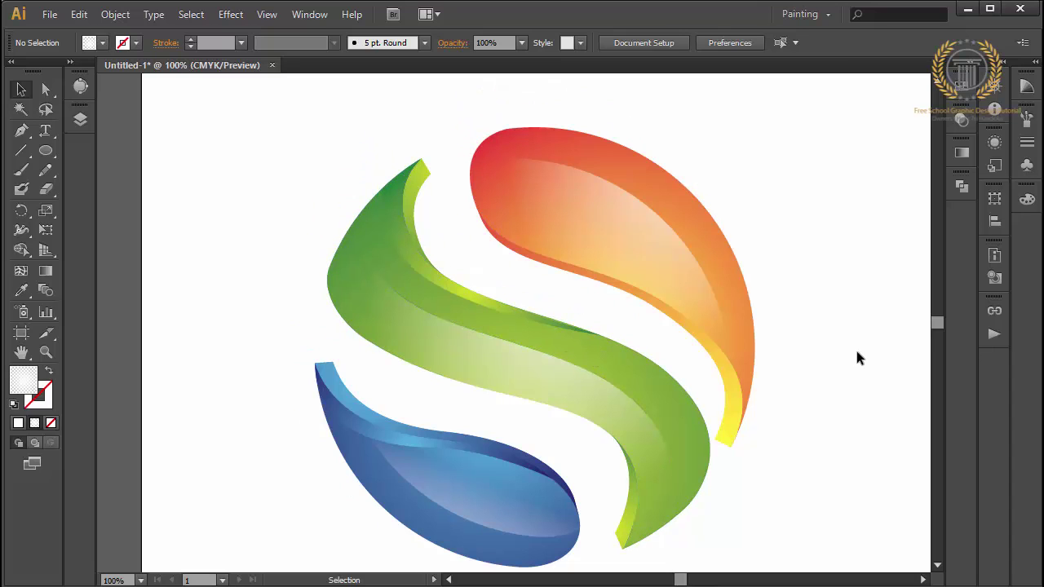
click(22, 130)
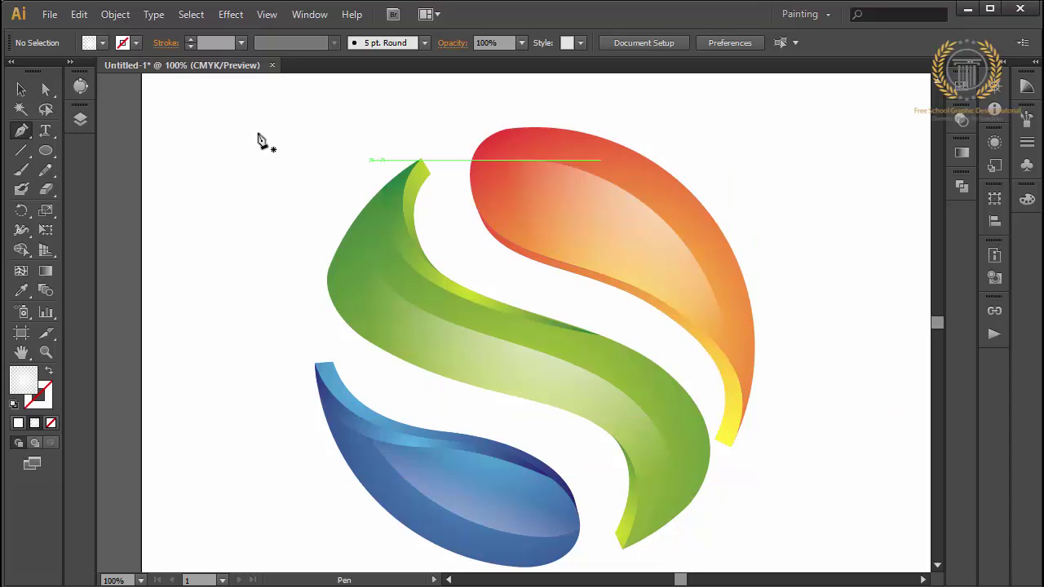
click(23, 89)
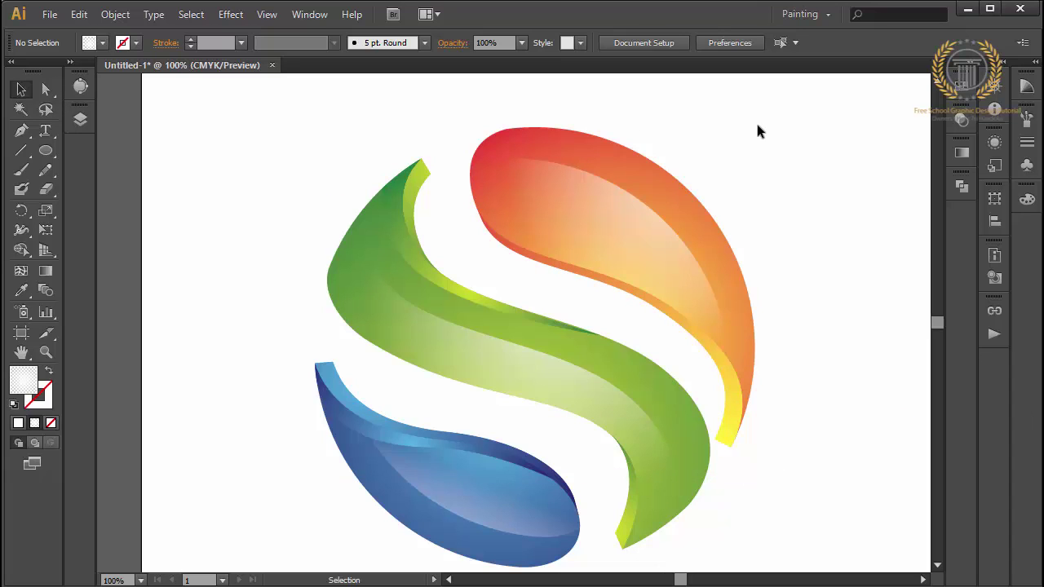
drag(763, 122, 368, 499)
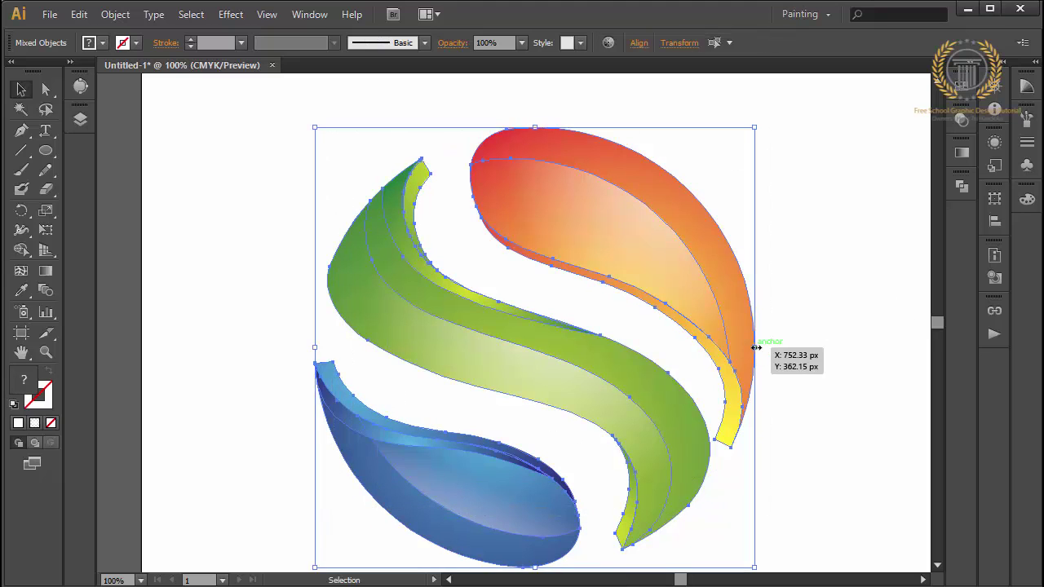
key(ctrl+0)
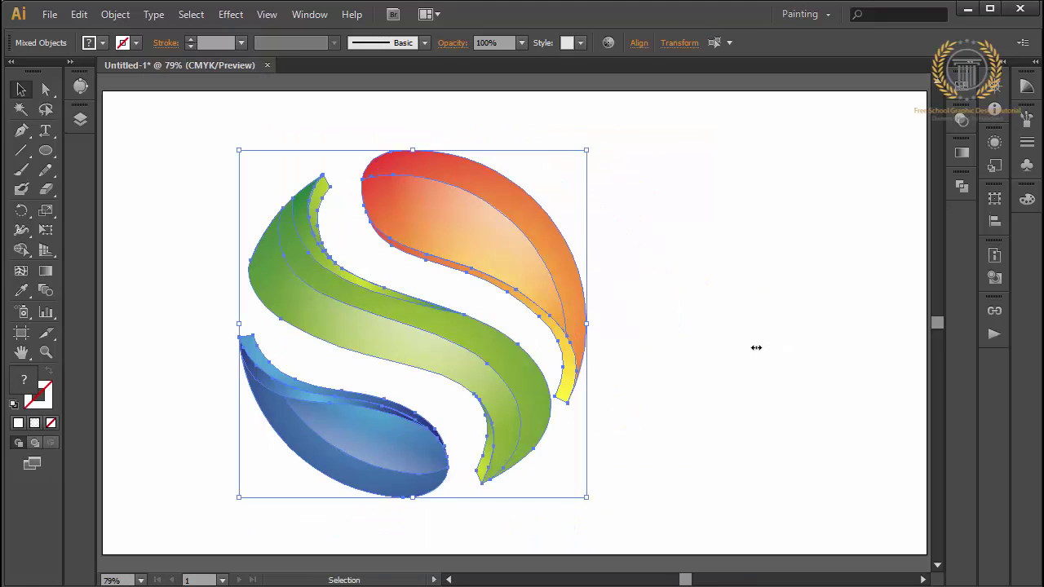
click(755, 347)
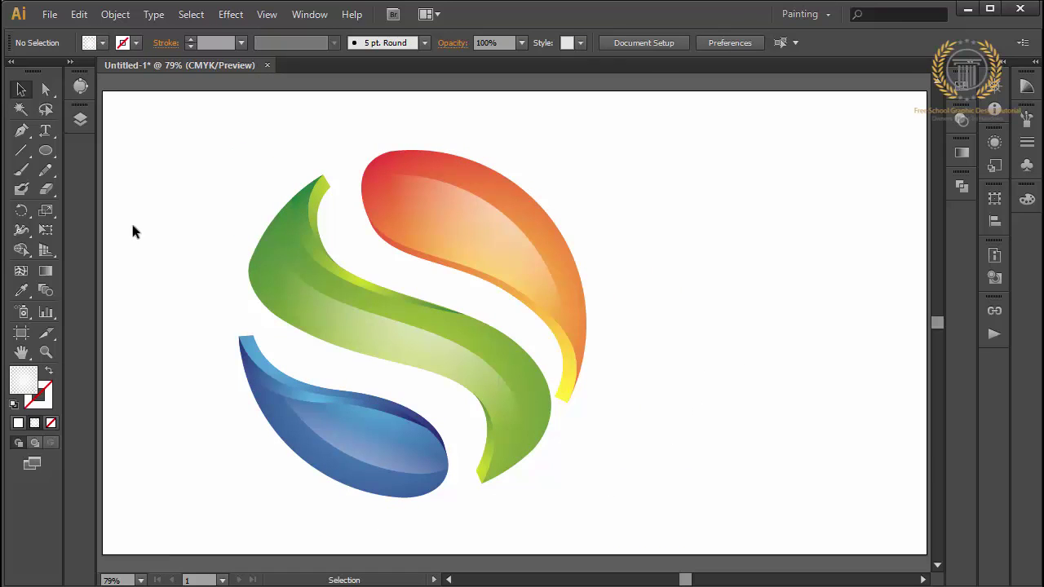
click(22, 130)
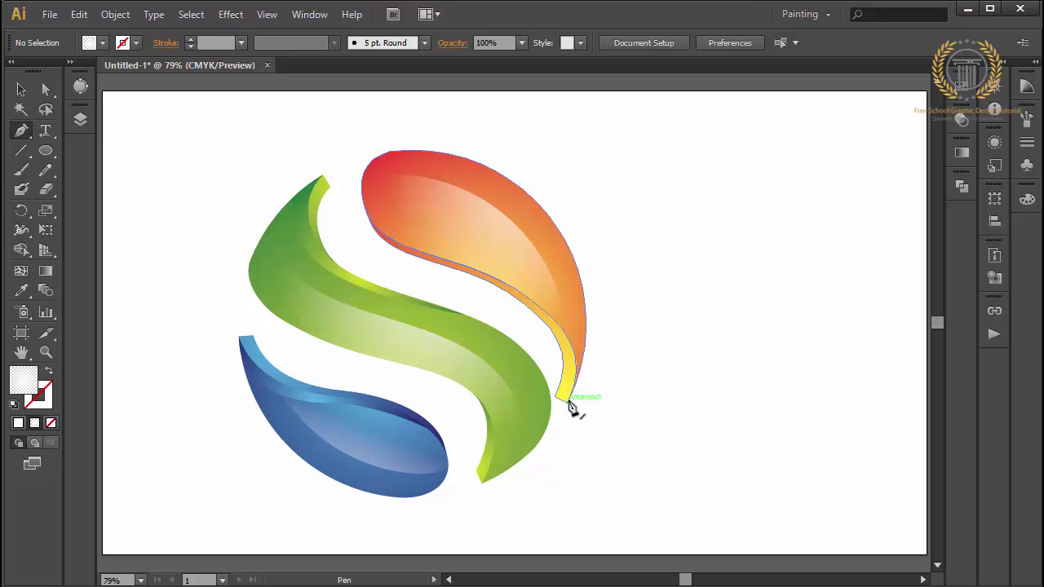
- Inspect the orange leaf's thin yellow sliver by selecting and deselecting it
click(570, 403)
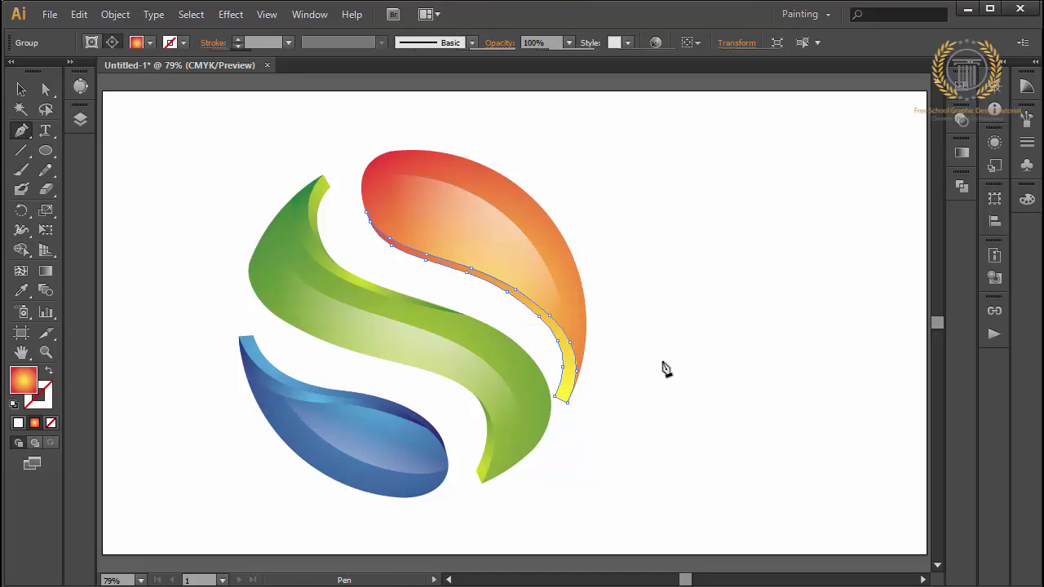
ctrl+click(662, 362)
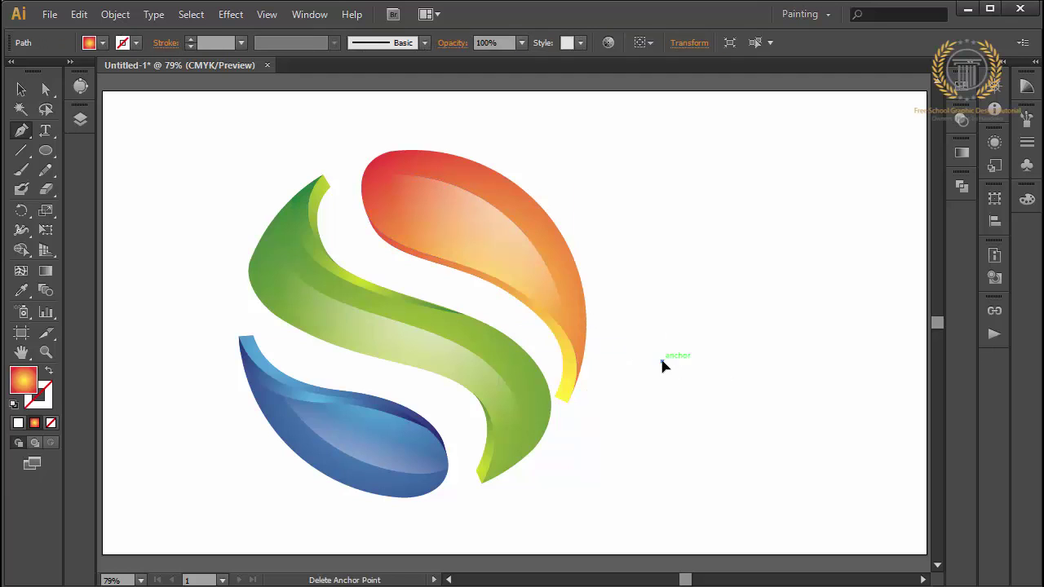
click(570, 407)
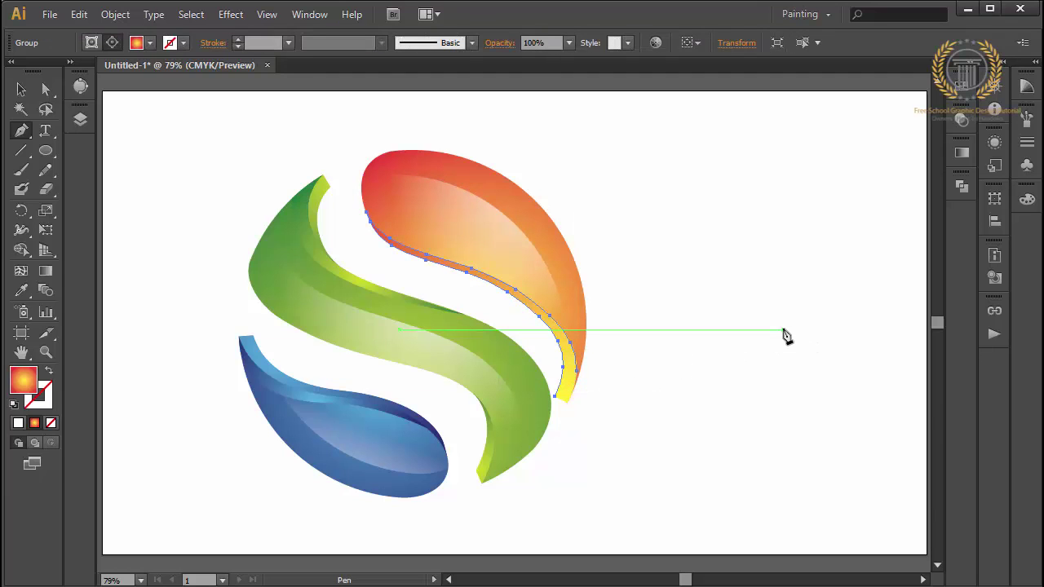
ctrl+click(784, 332)
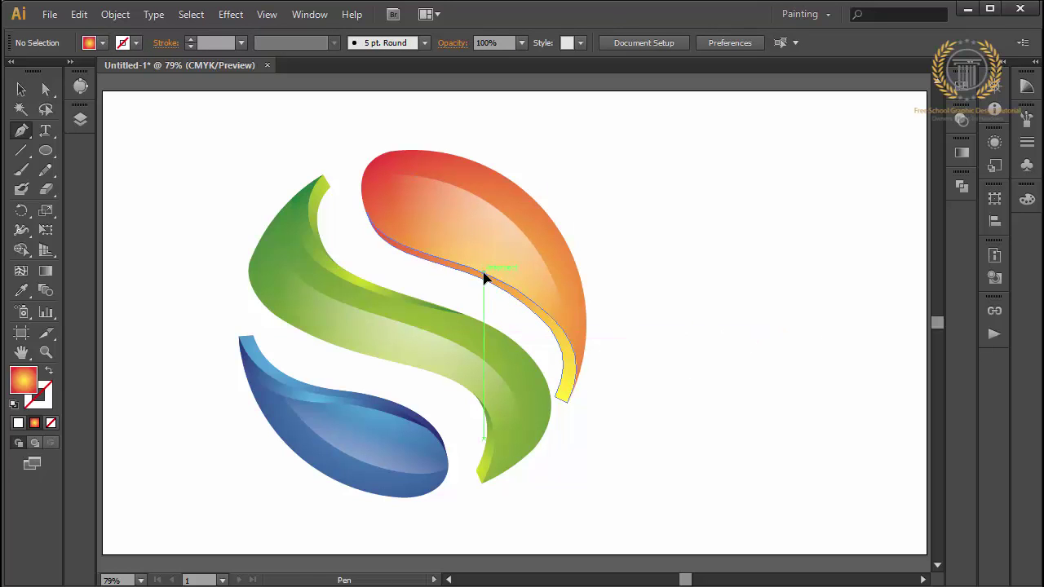
- Draw a closed curved shape along the orange leaf's inner edge and lift its inner anchor
mouse_move(484, 273)
mouse_down()
mouse_move(600, 355)
mouse_move(588, 362)
mouse_up()
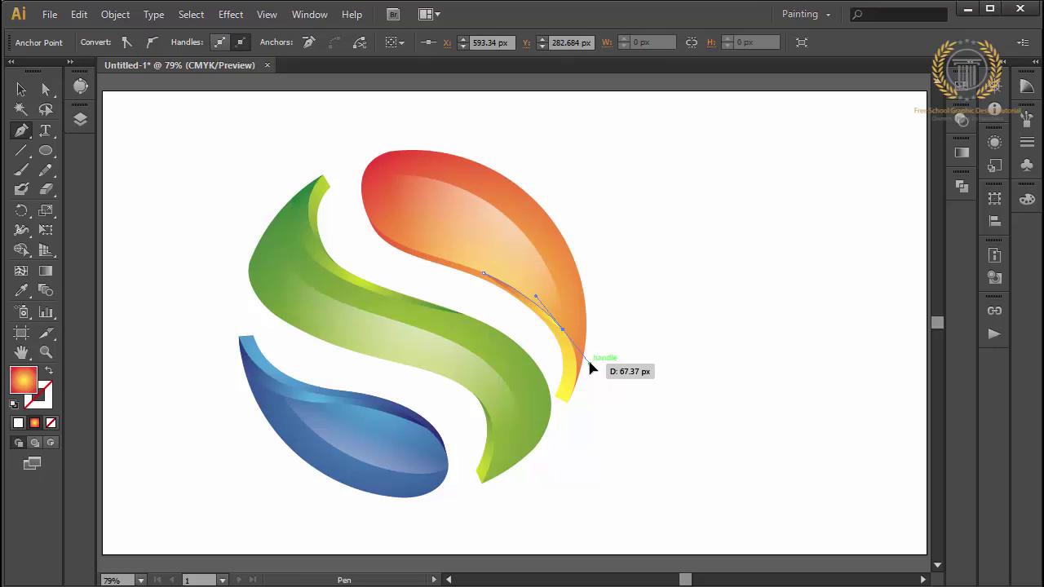
click(567, 402)
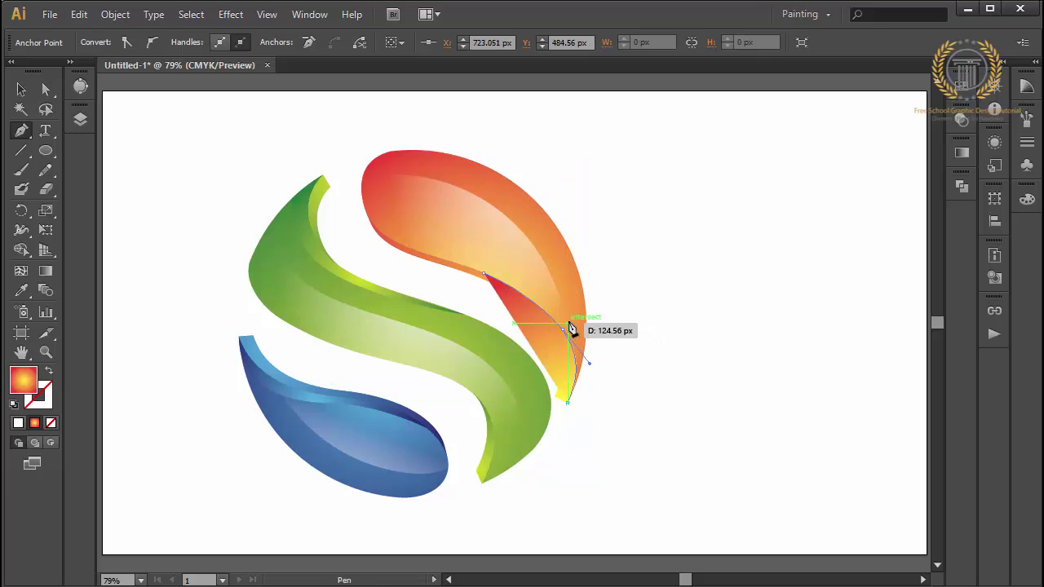
drag(570, 326, 535, 295)
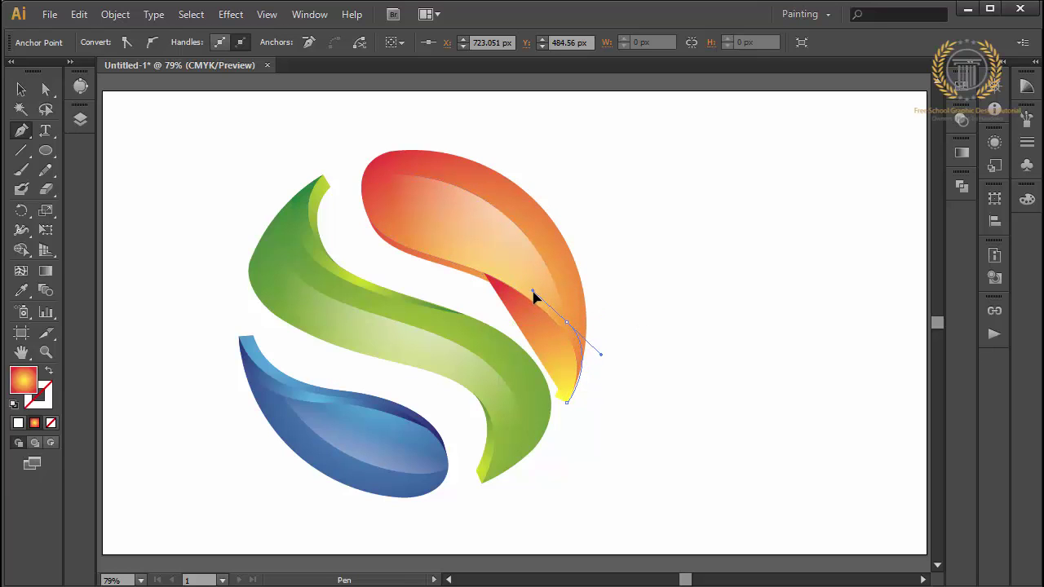
click(483, 275)
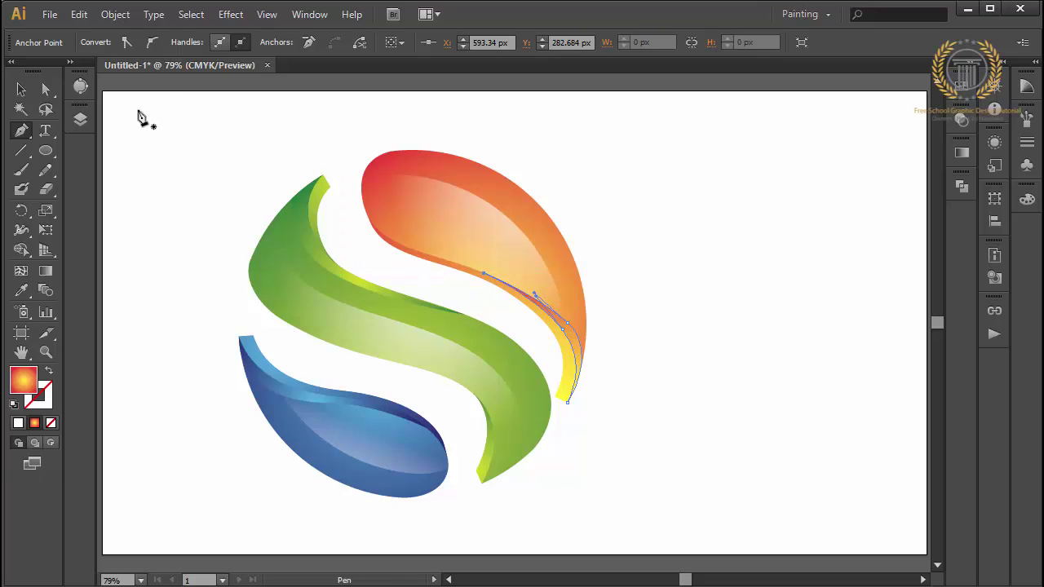
click(46, 91)
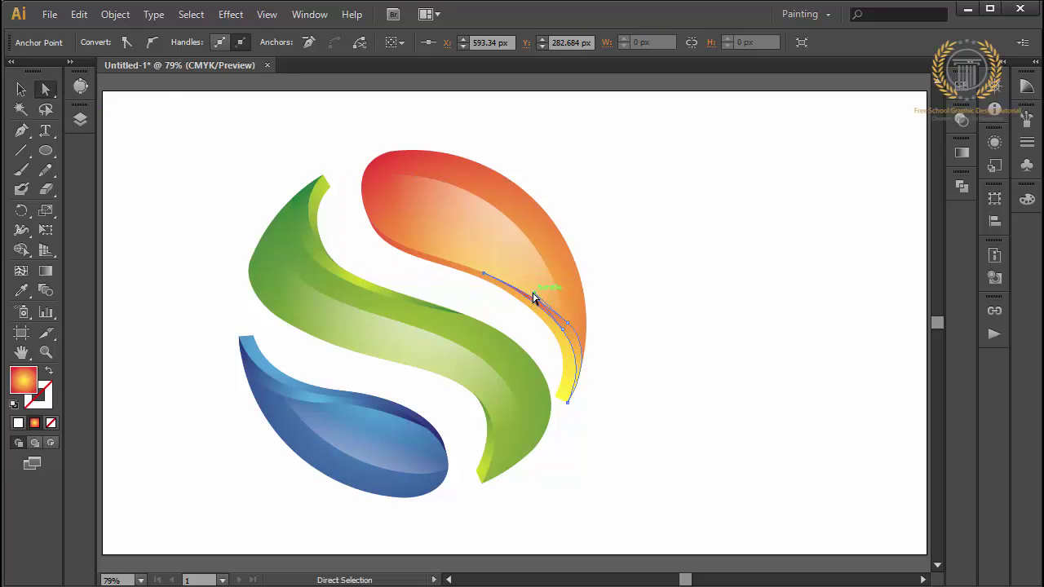
drag(535, 298, 532, 287)
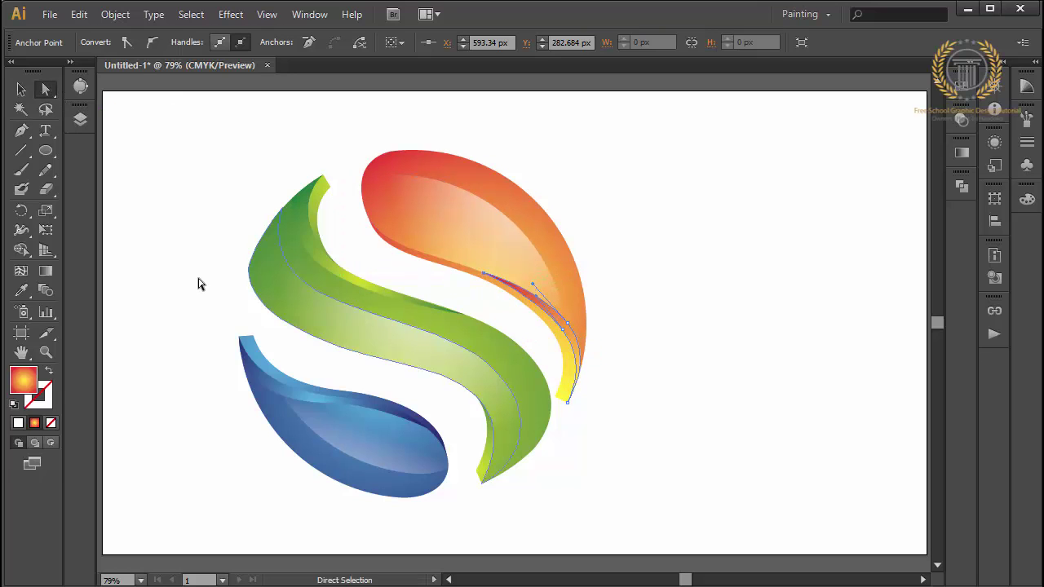
- Redraw the new shape's radial gradient larger across the orange leaf's edge, then deselect
click(45, 271)
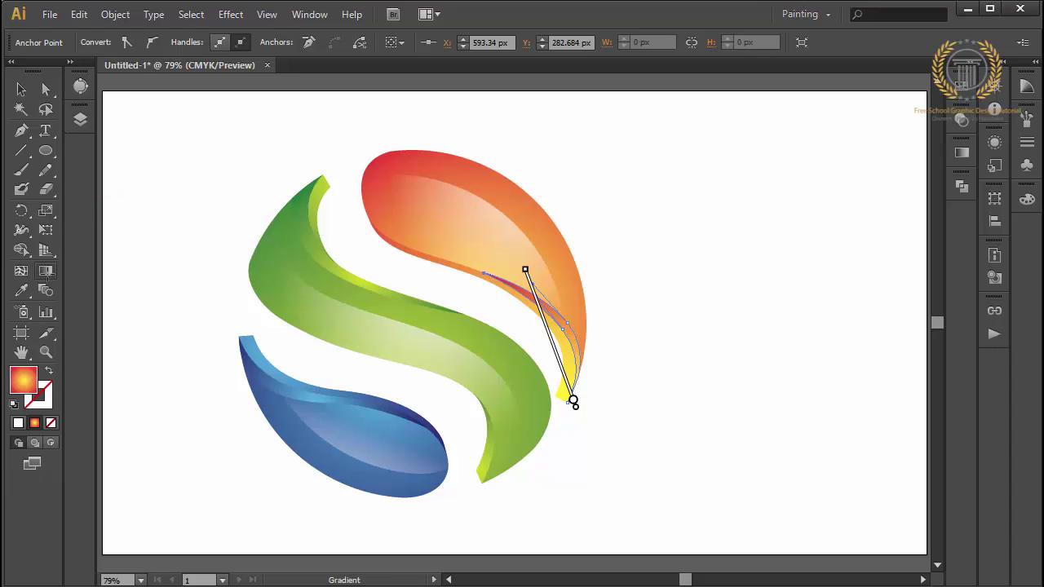
drag(562, 305, 473, 328)
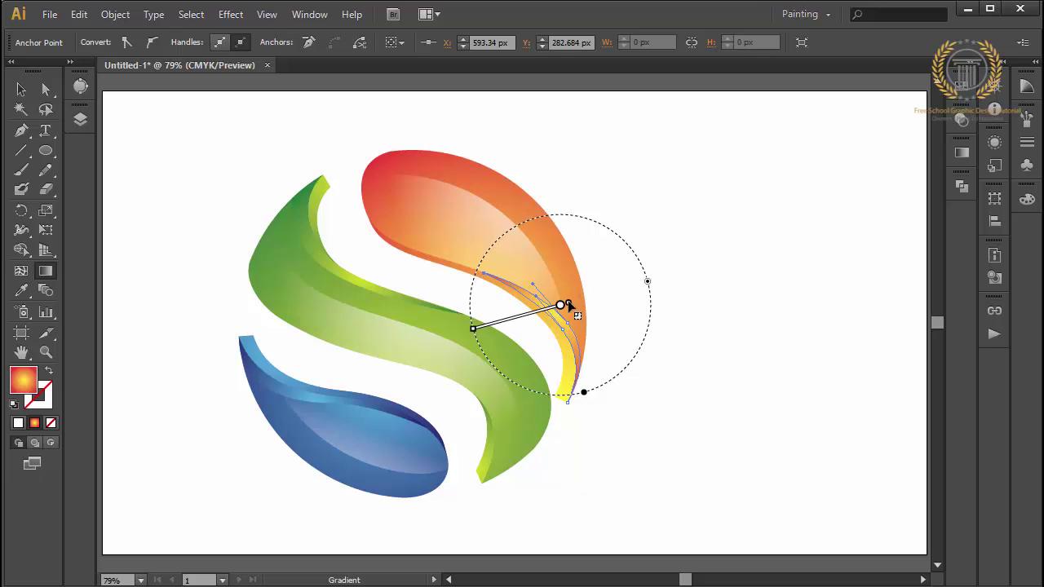
drag(586, 298, 459, 339)
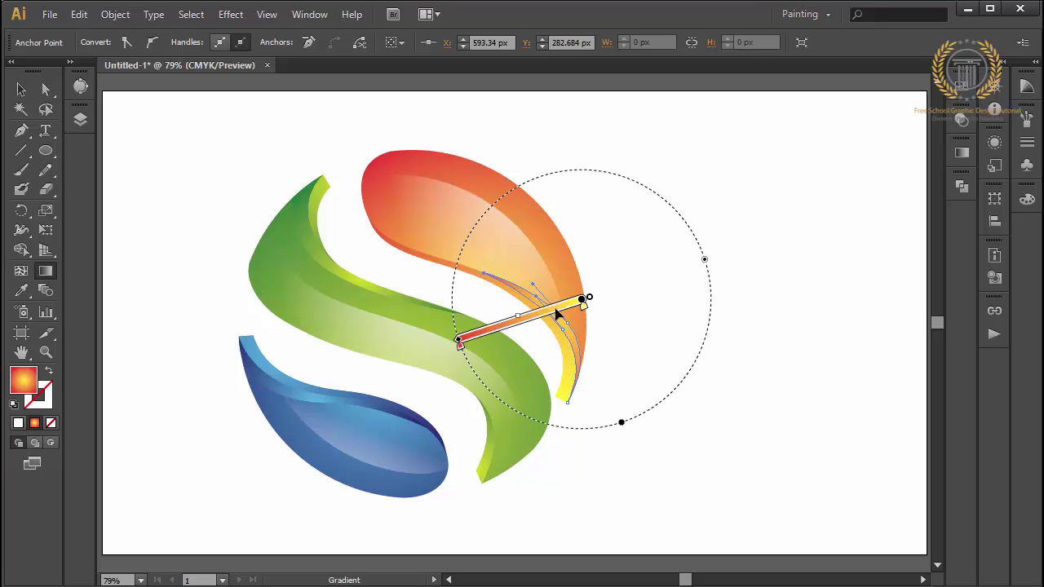
drag(557, 314, 541, 322)
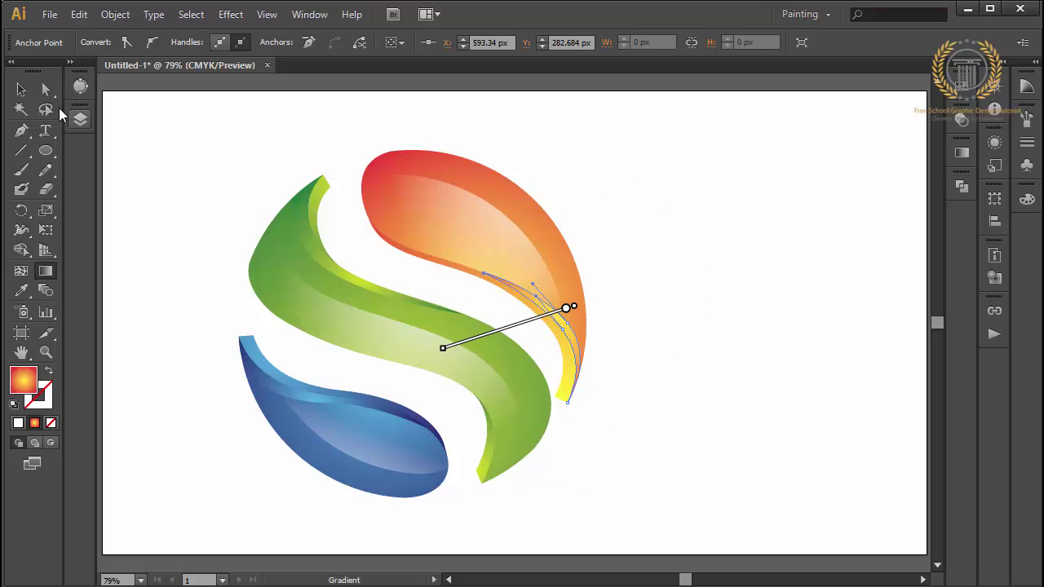
click(21, 89)
click(712, 191)
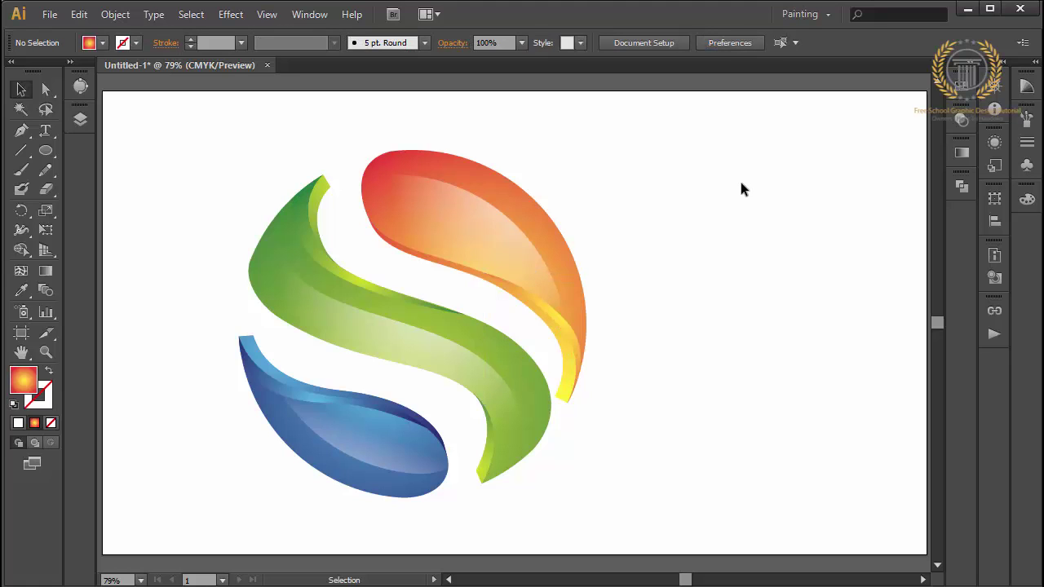
- Select every logo piece and group them into one object
drag(741, 188, 193, 466)
right_click(193, 467)
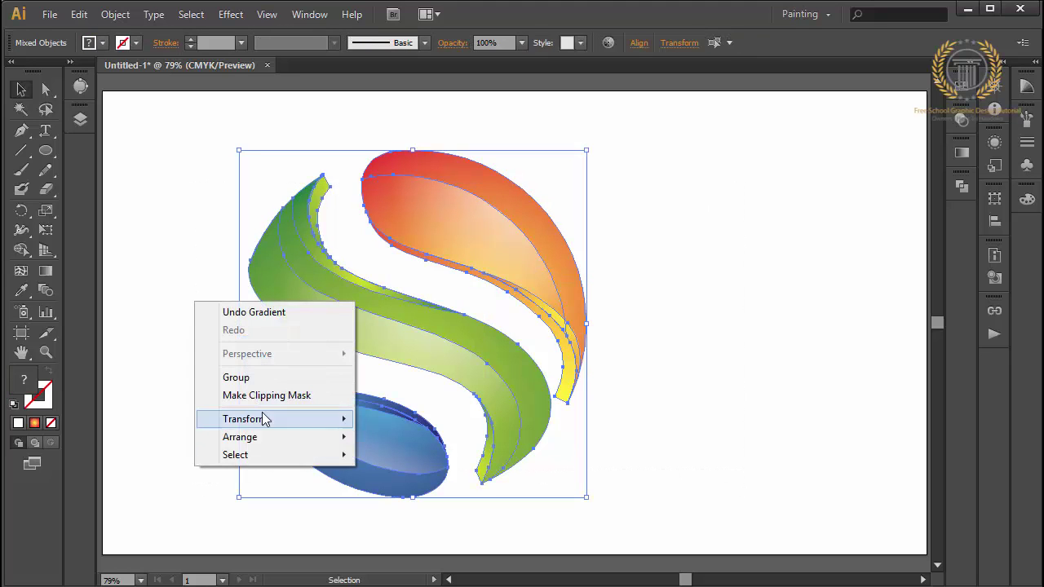
click(255, 378)
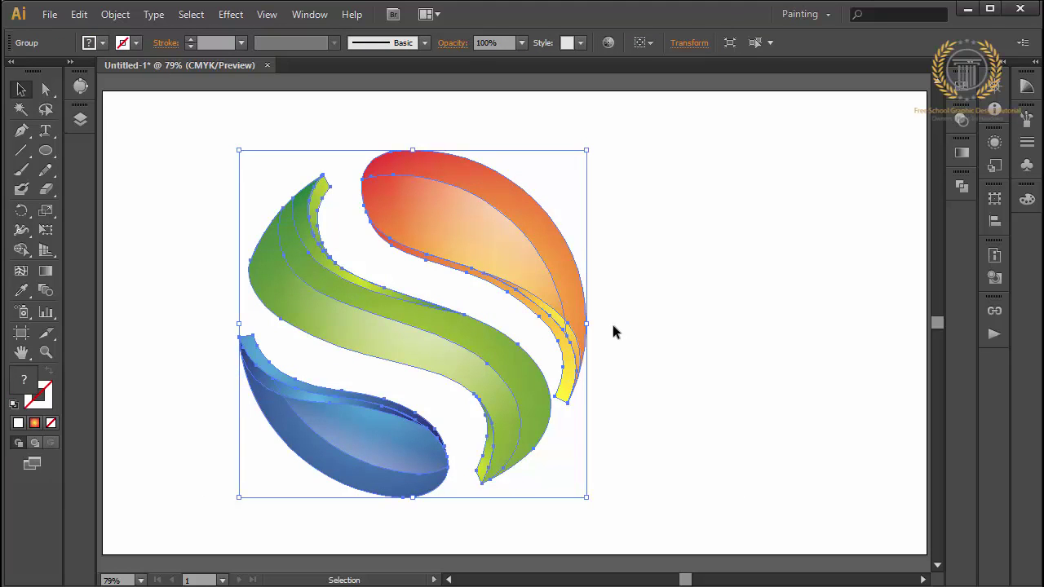
click(45, 131)
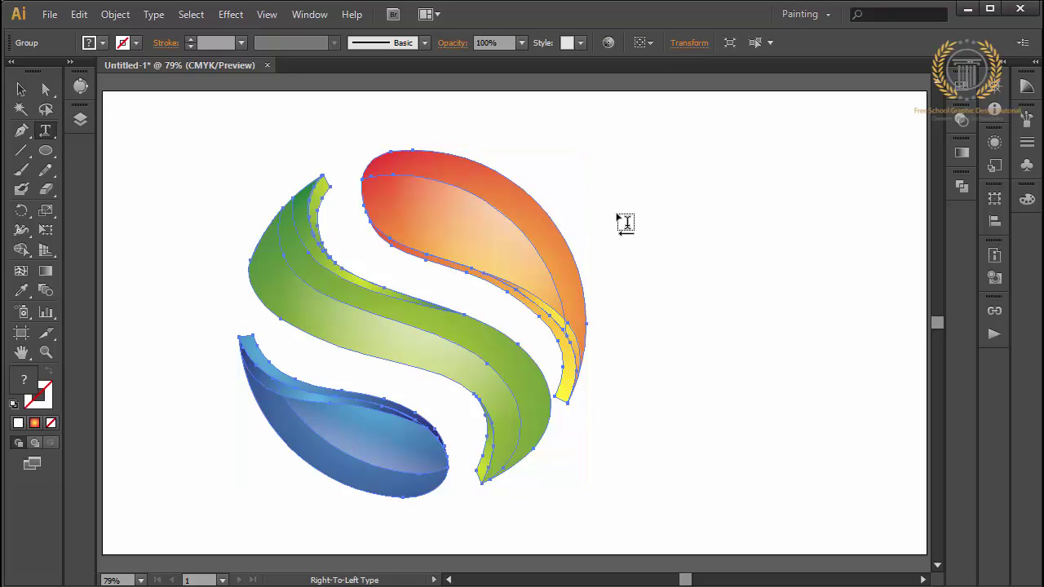
- Type the title 'Triple 3D Circle Logo' and enlarge it to about 60 pt
key(ctrl+shift+a)
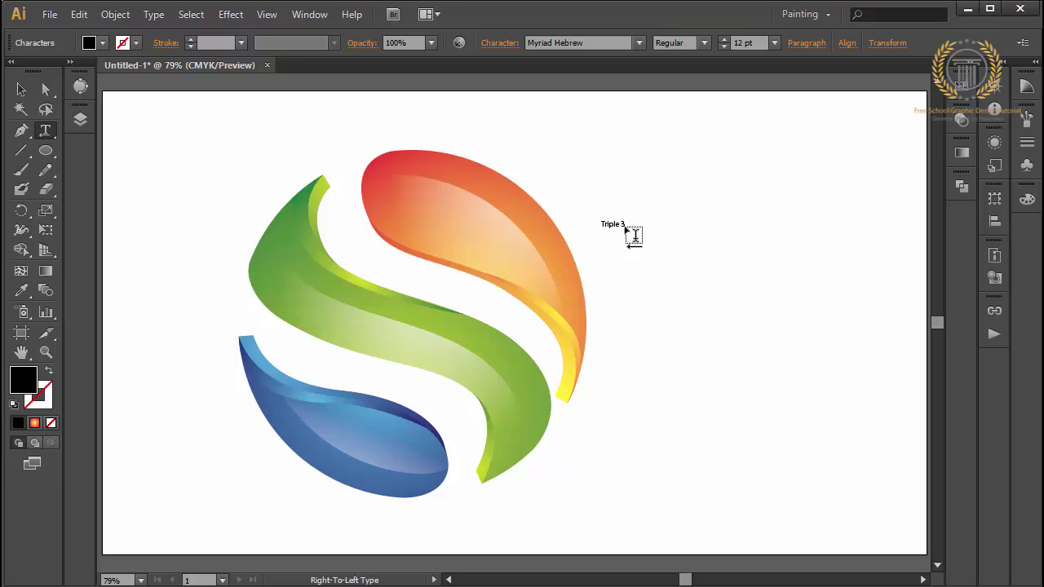
text(C)
text(ircle Logo)
key(Escape)
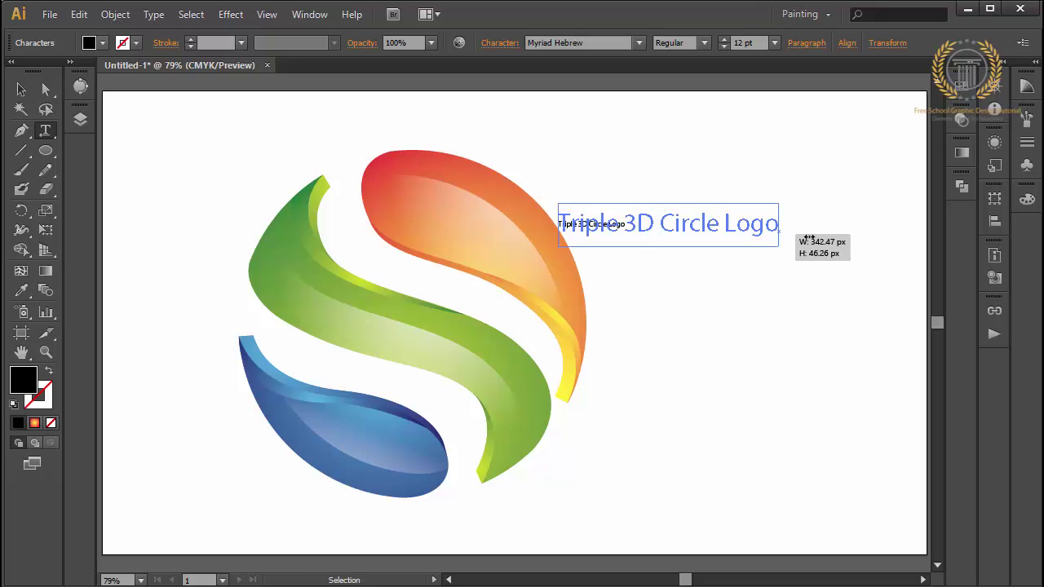
drag(626, 224, 896, 244)
click(567, 198)
- Move the title below the logo, shrink the logo group, and tuck the title beneath it
click(21, 89)
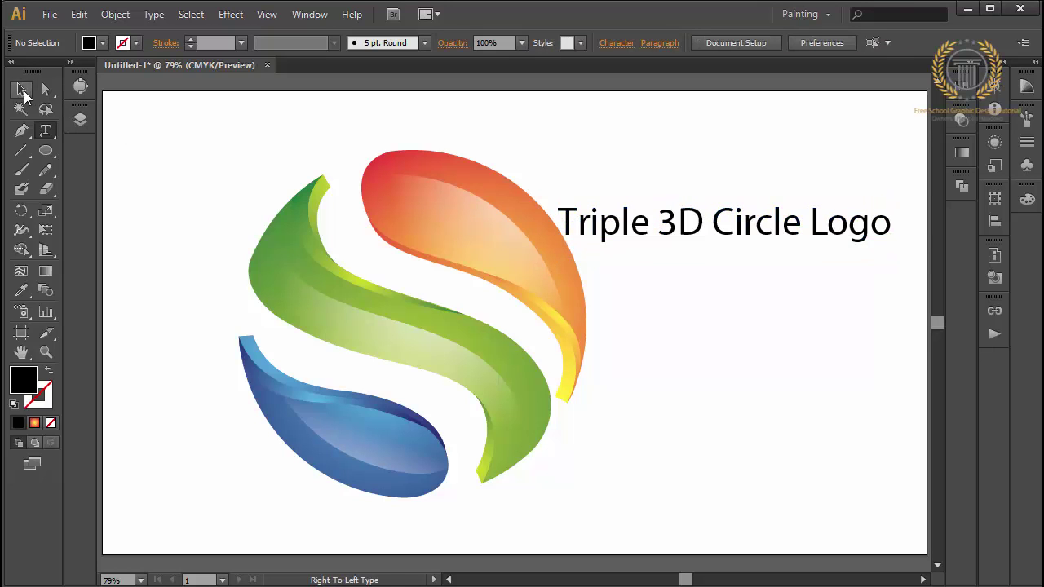
drag(722, 236, 420, 530)
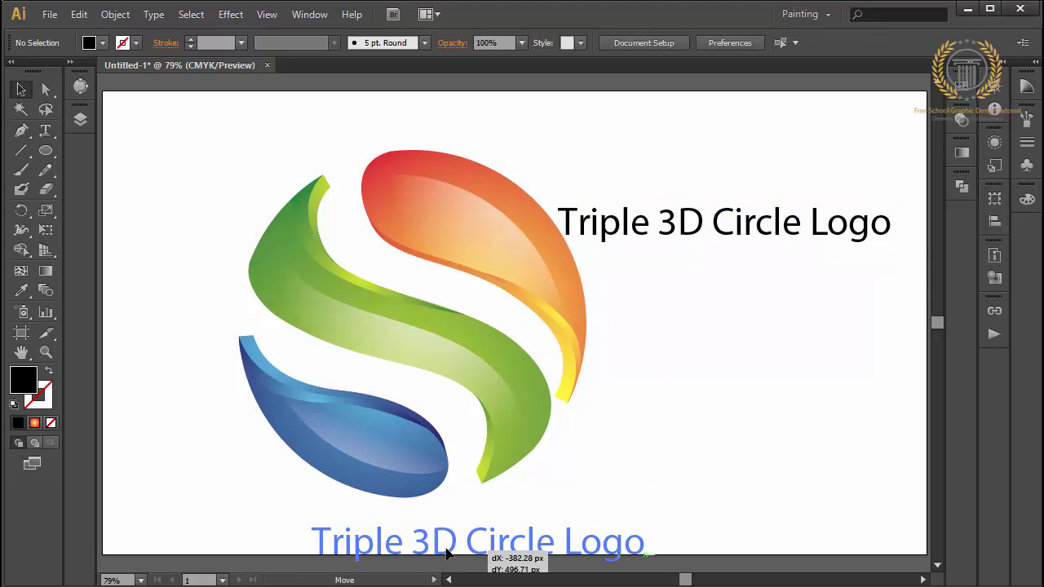
click(387, 458)
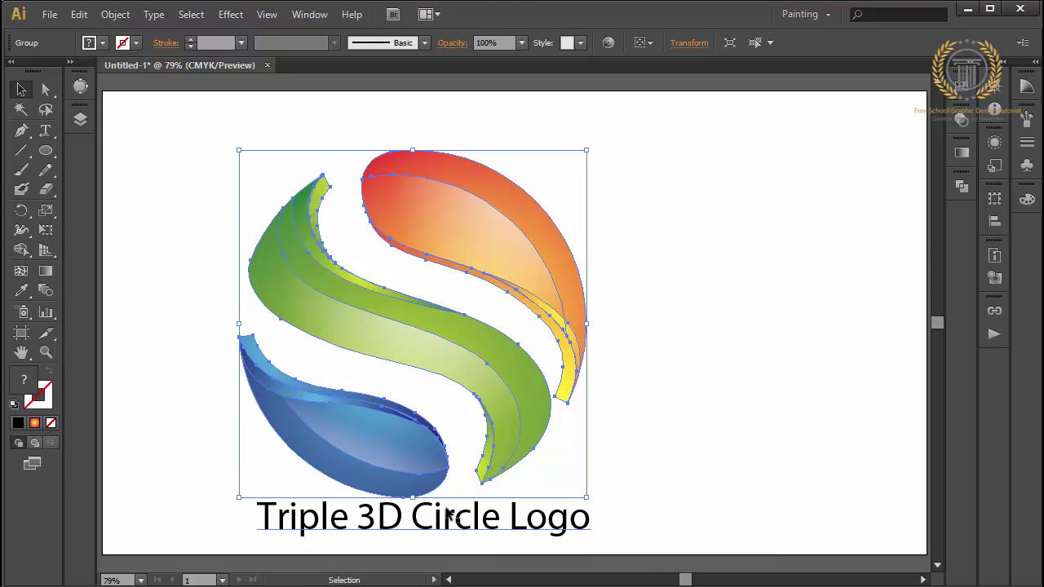
drag(412, 497, 413, 349)
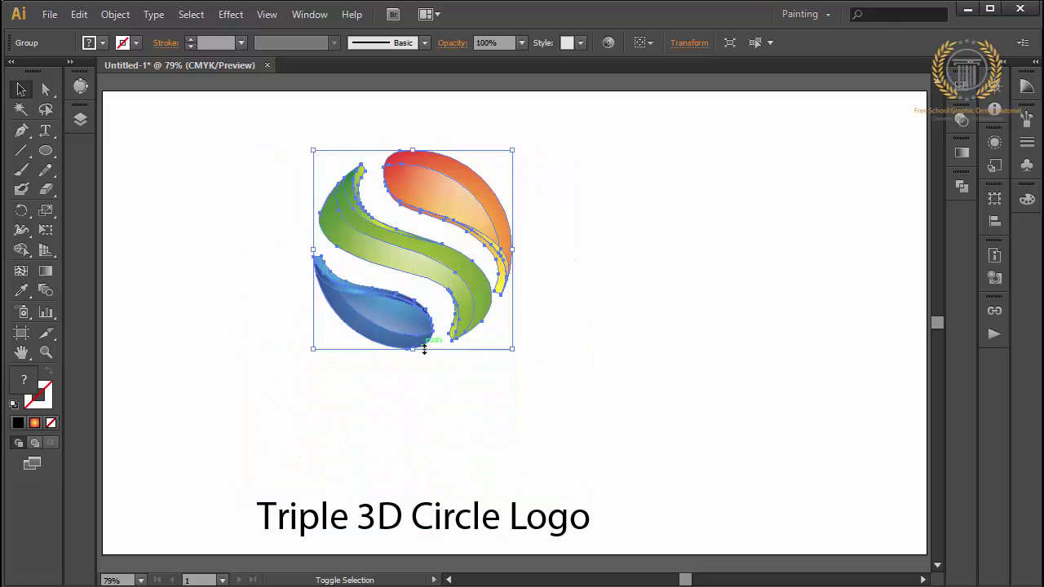
mouse_move(445, 511)
mouse_down()
mouse_move(430, 403)
mouse_move(447, 387)
mouse_up()
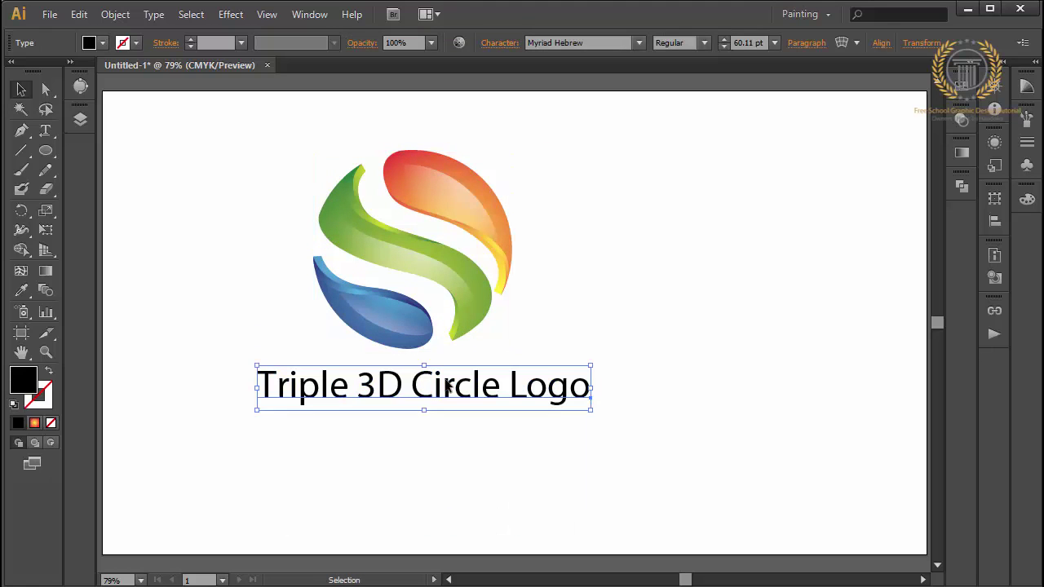
- Try Lucida Sans as the title's font
click(641, 47)
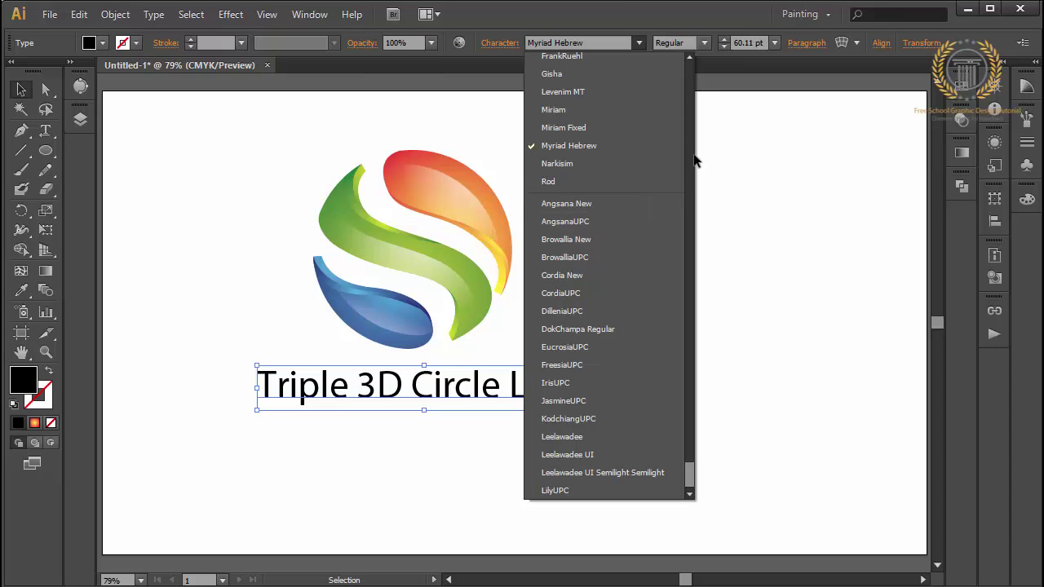
scroll(696, 160, down, 10)
scroll(696, 161, up, 5)
scroll(696, 160, up, 5)
scroll(696, 161, up, 5)
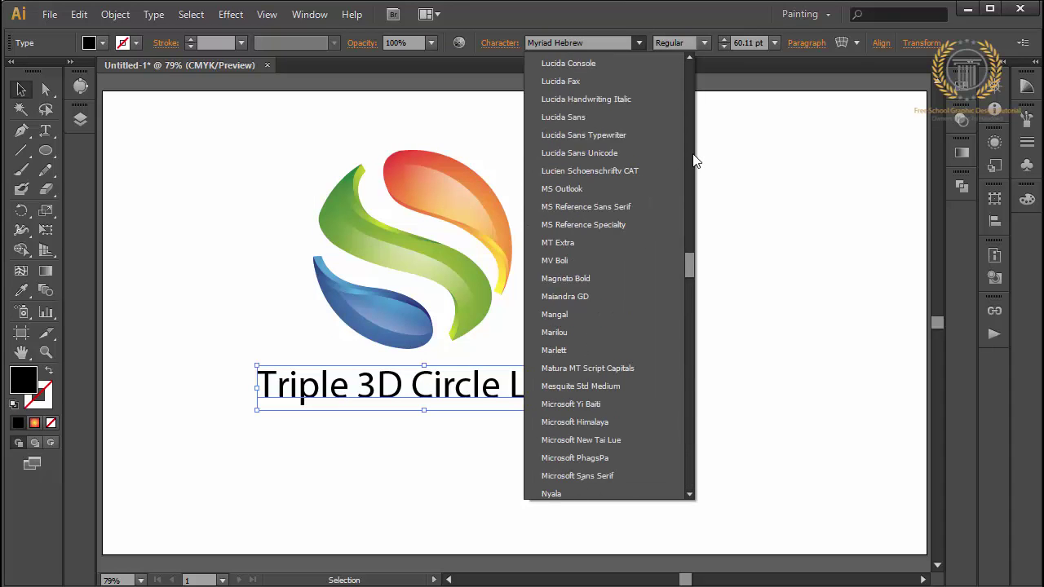
click(629, 120)
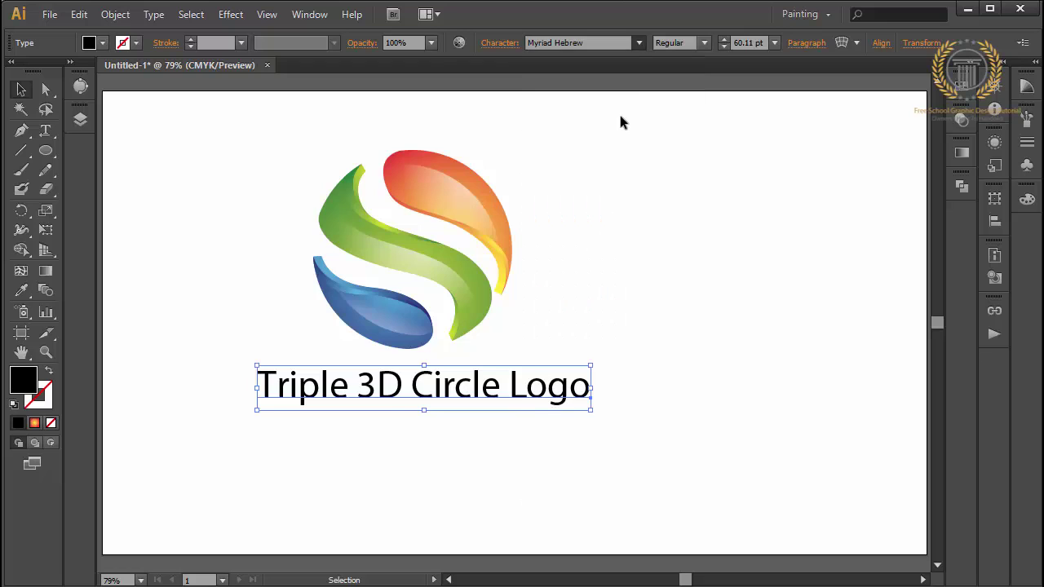
- Set the title in CoolveticaRg-Regular and scale it down to about 51.79 pt
right_click(423, 397)
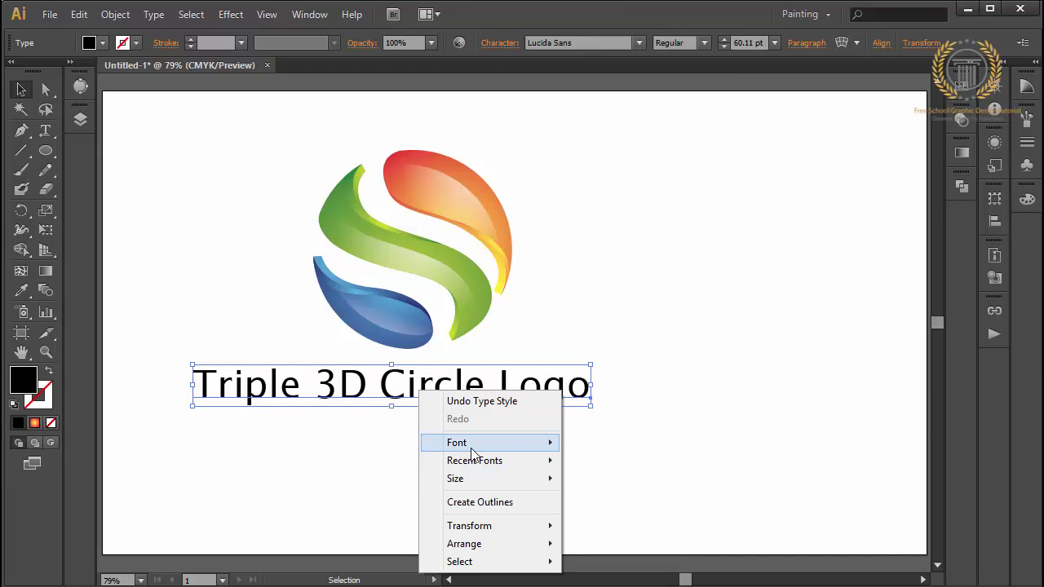
mouse_move(486, 442)
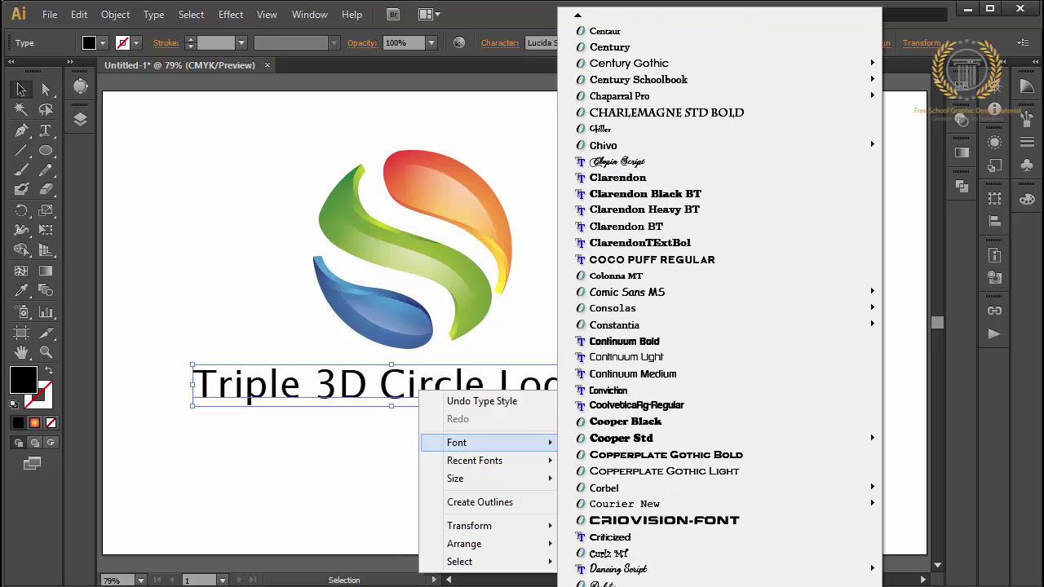
click(643, 398)
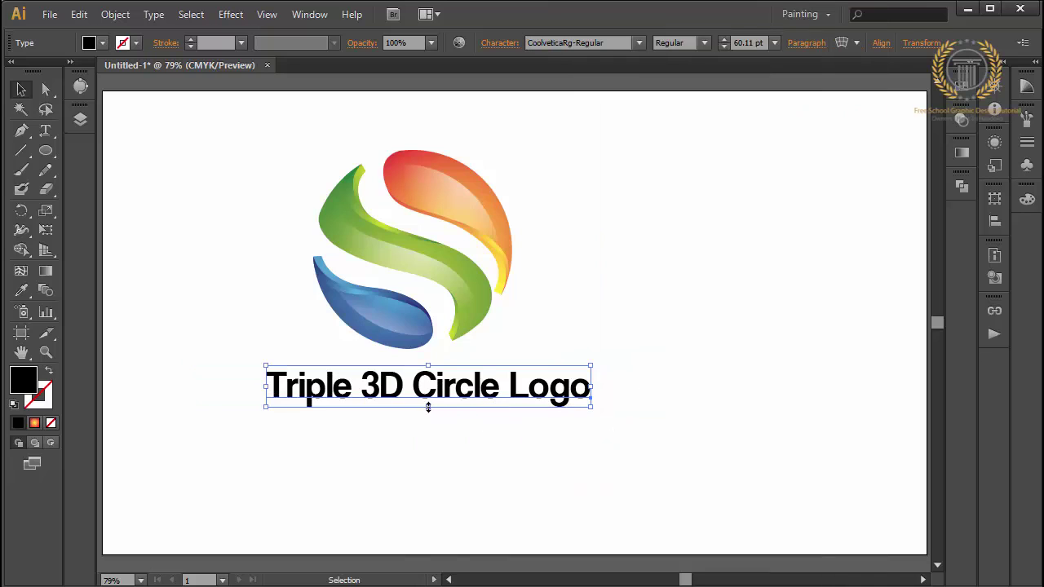
drag(428, 408, 443, 436)
- Retype the title copy as 'Free School Graphic Design Tutorial' and set it to 24 pt
triple_click(442, 438)
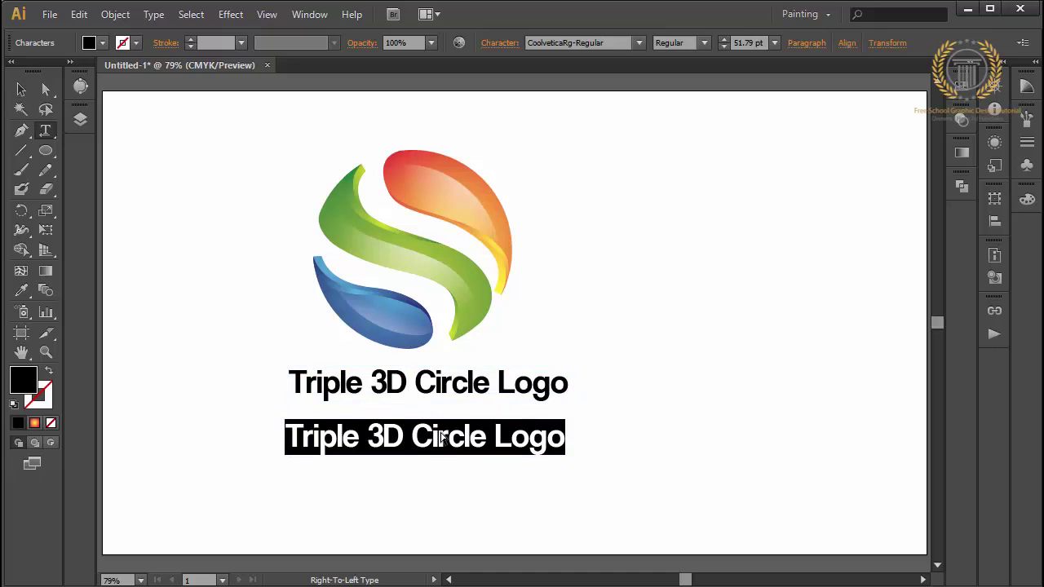
text(Freee)
key(BackSpace)
text(S)
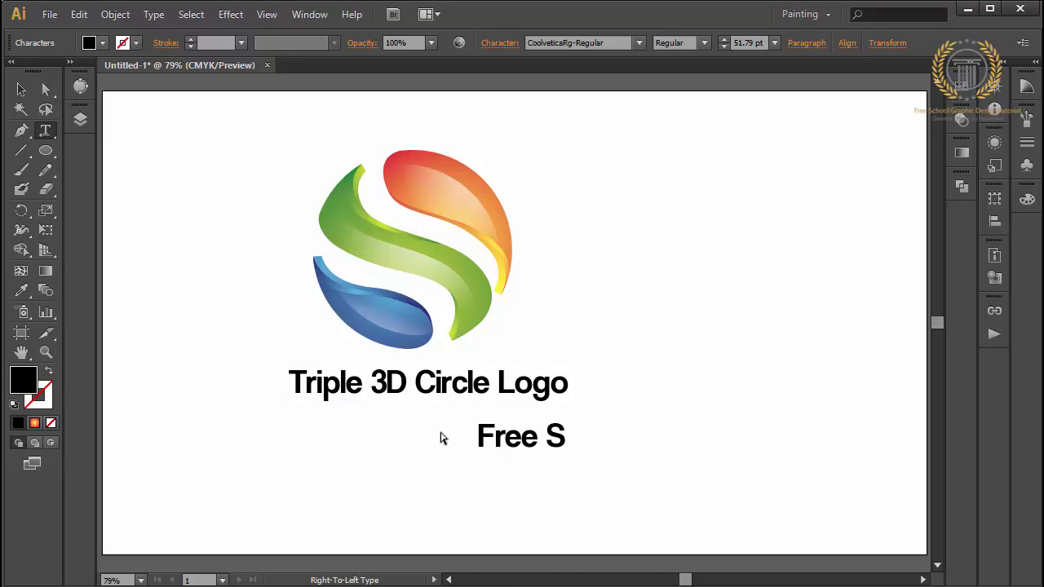
text(chool Graph)
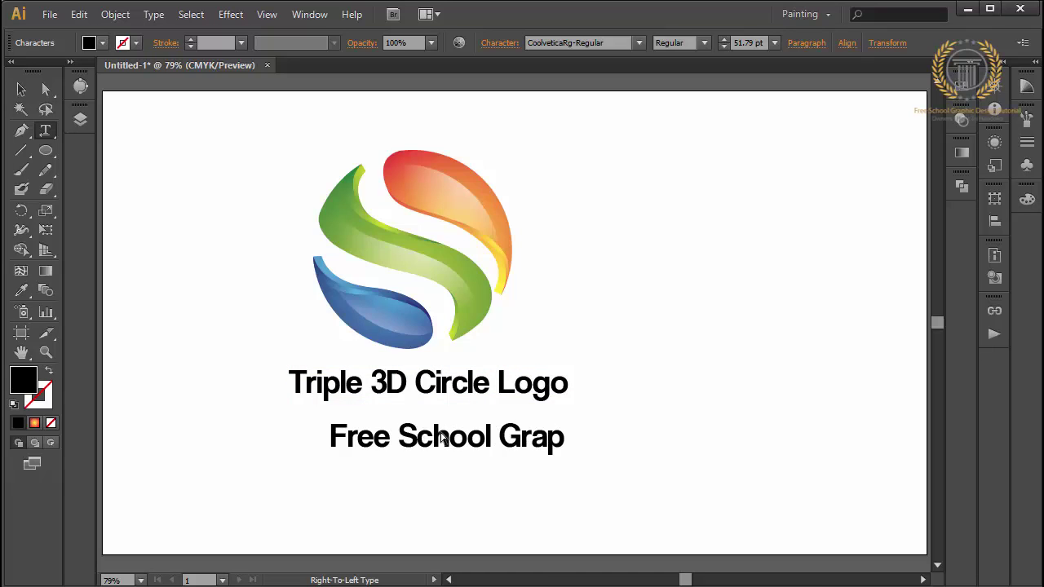
text(i)
key(BackSpace)
text(hic D)
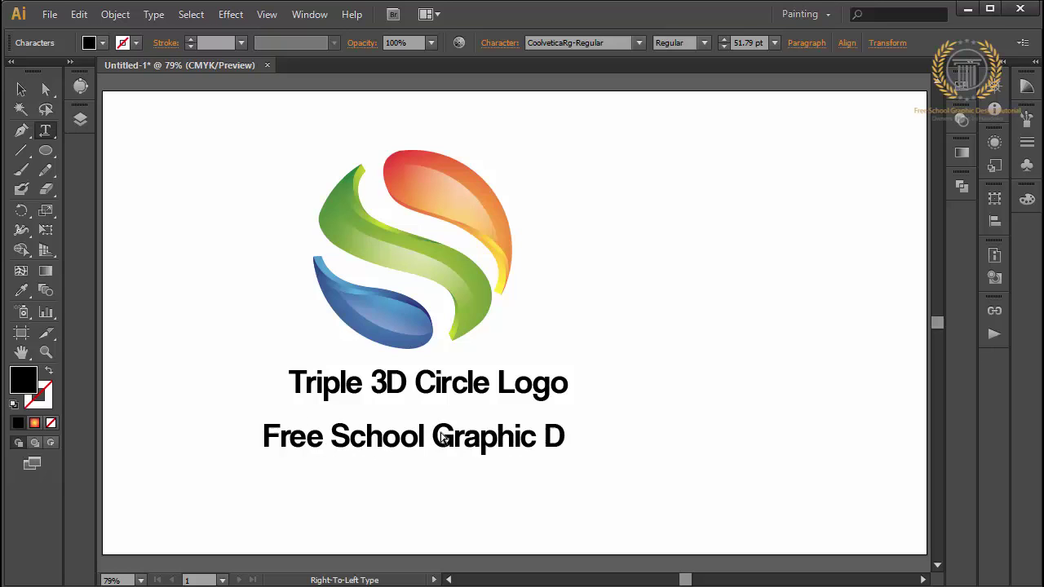
text(esign)
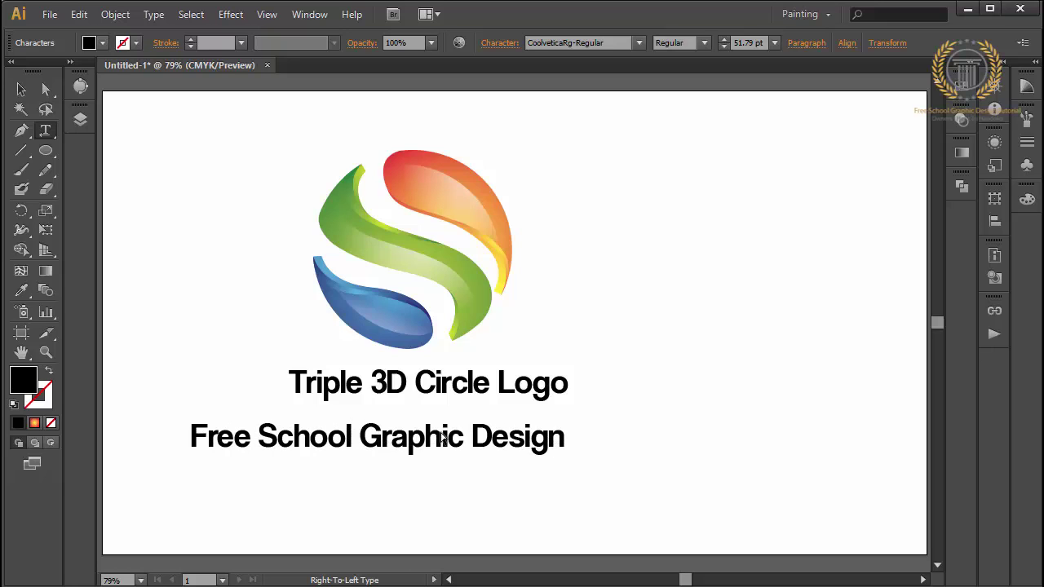
text( Tutori)
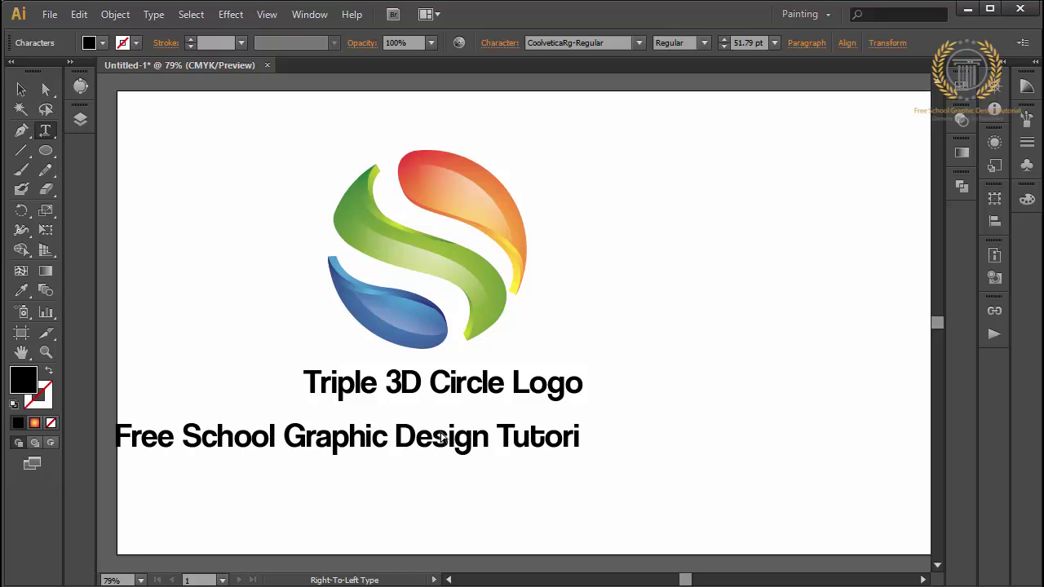
text(al)
key(ctrl+a)
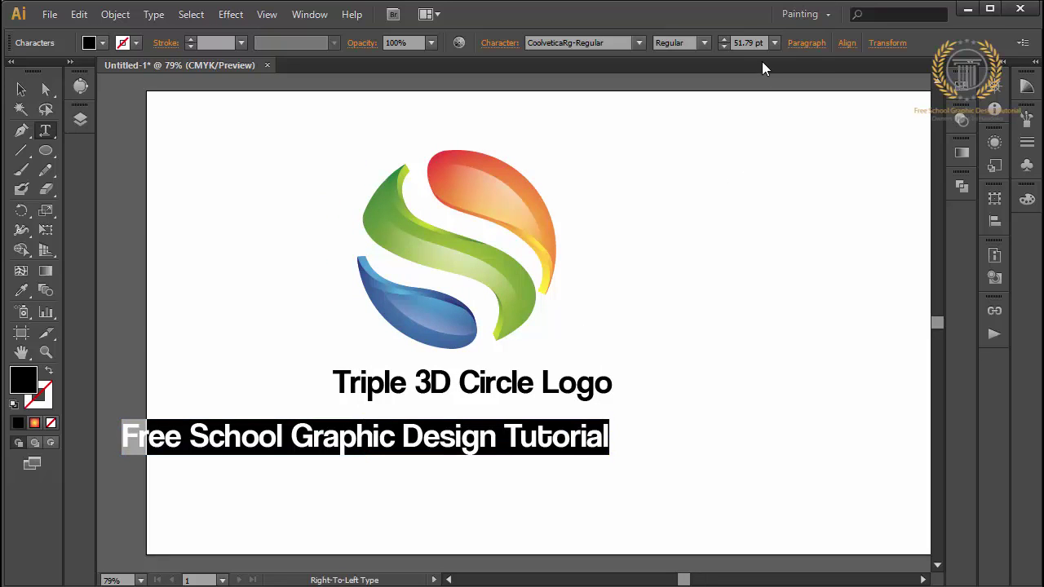
click(773, 44)
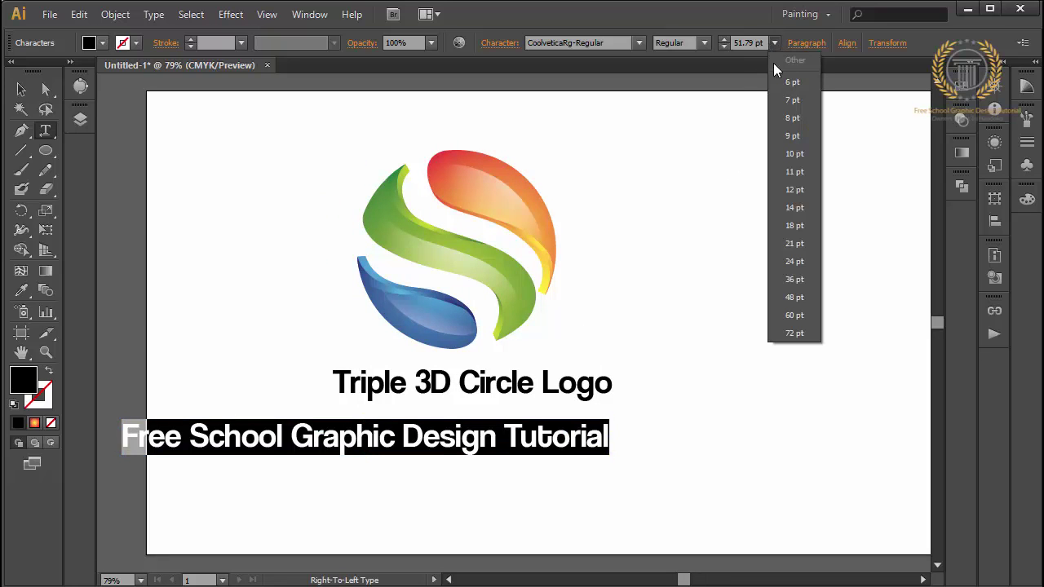
click(798, 261)
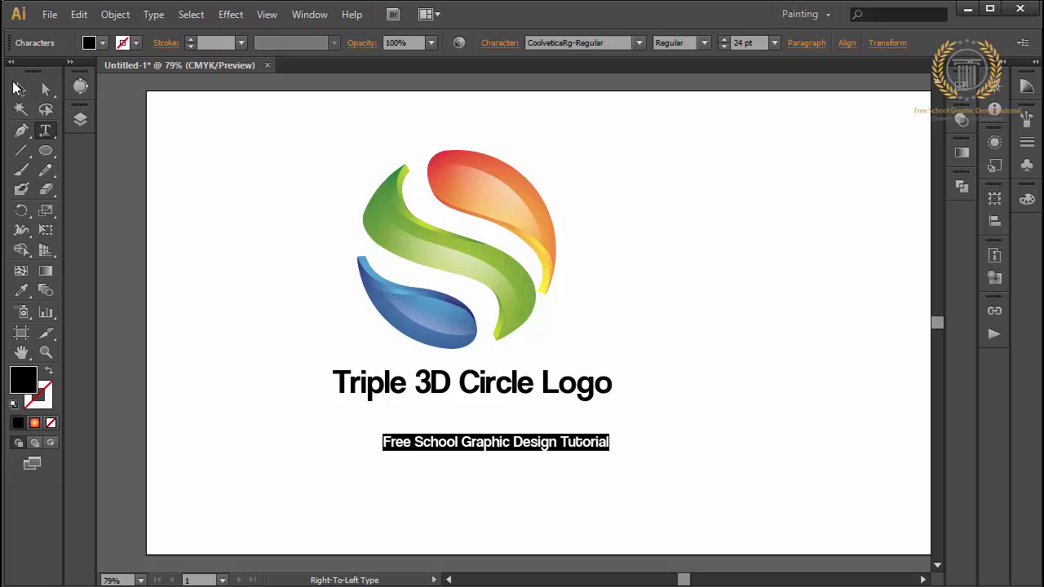
- Move the tagline under the title, stretch it to the title's width, and duplicate it below
click(20, 88)
drag(465, 450, 445, 414)
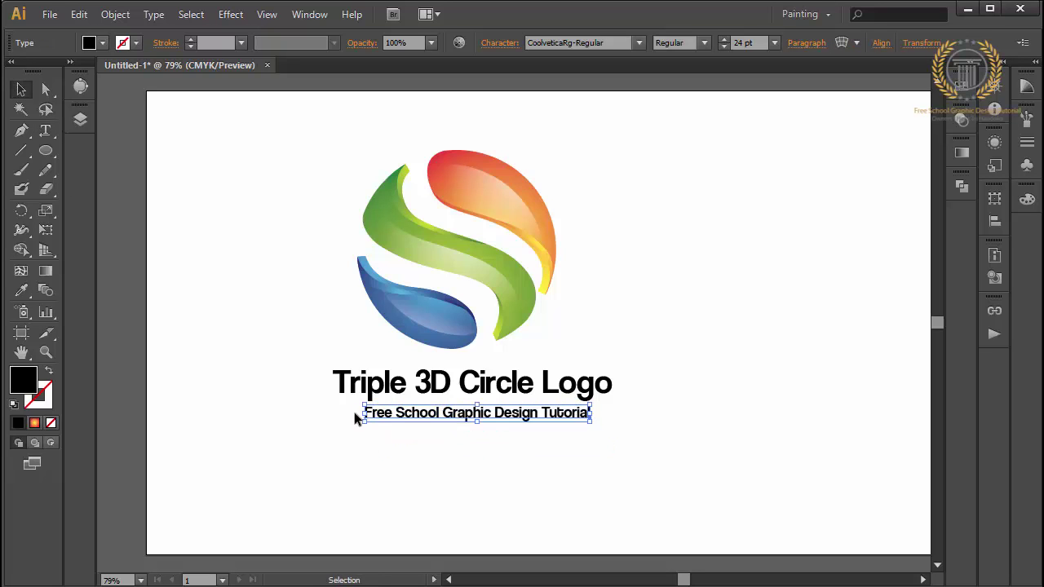
drag(364, 414, 341, 415)
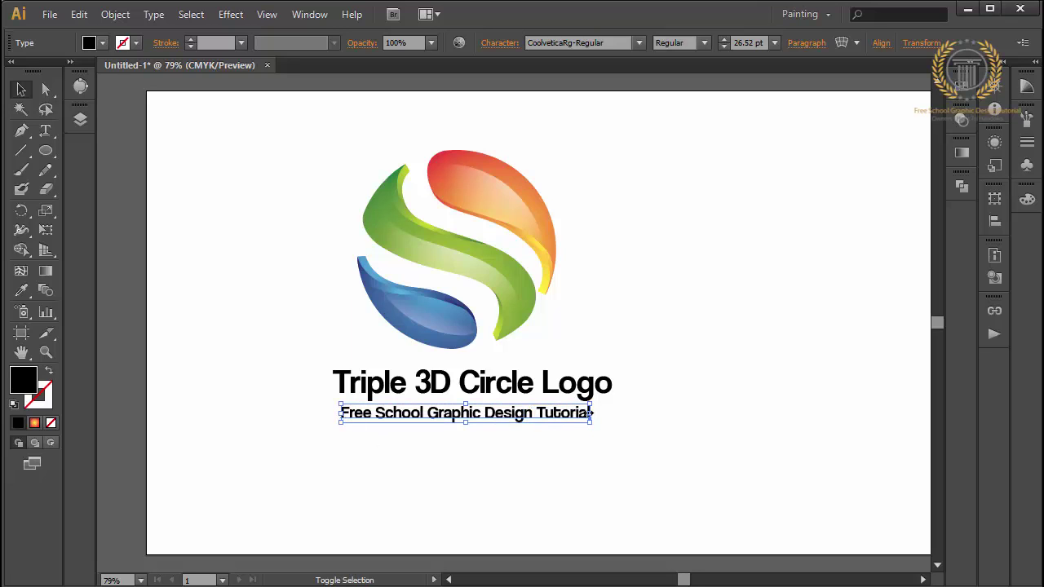
drag(593, 414, 612, 413)
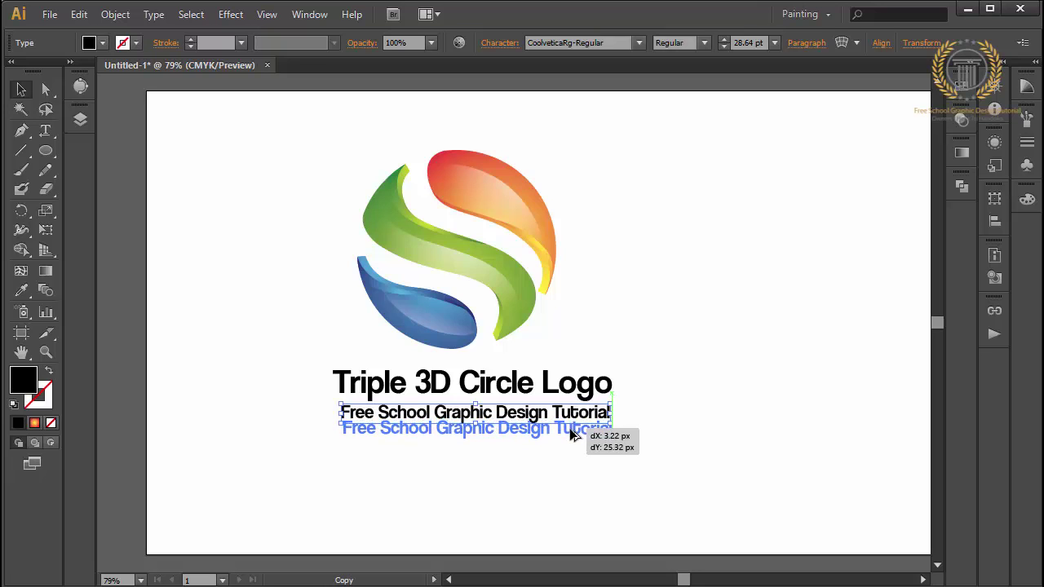
drag(571, 416, 574, 434)
triple_click(574, 435)
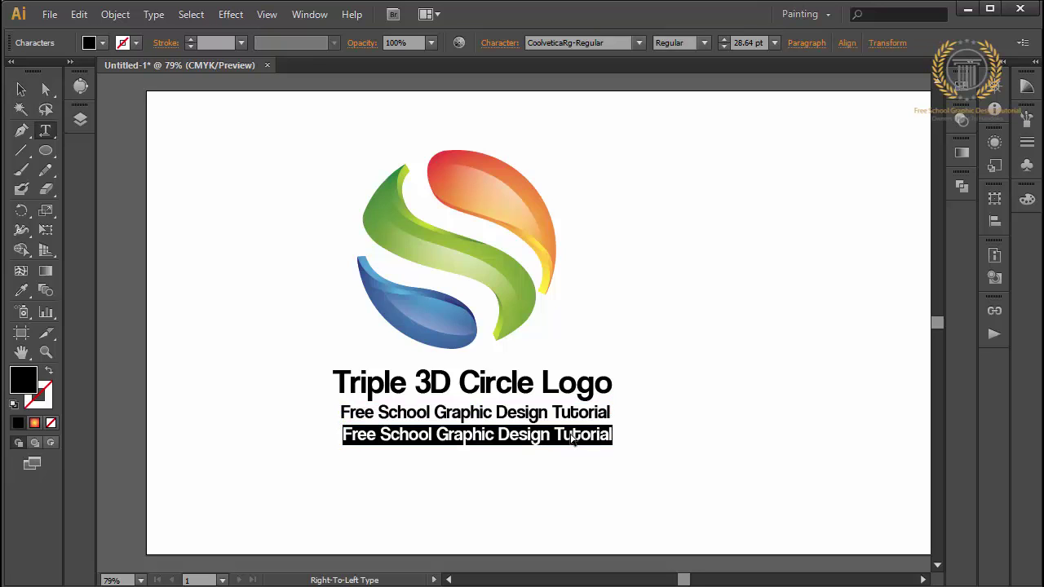
- Replace the copied line with 'by' plus the author's name and e-mail address, fixing typos
text(by)
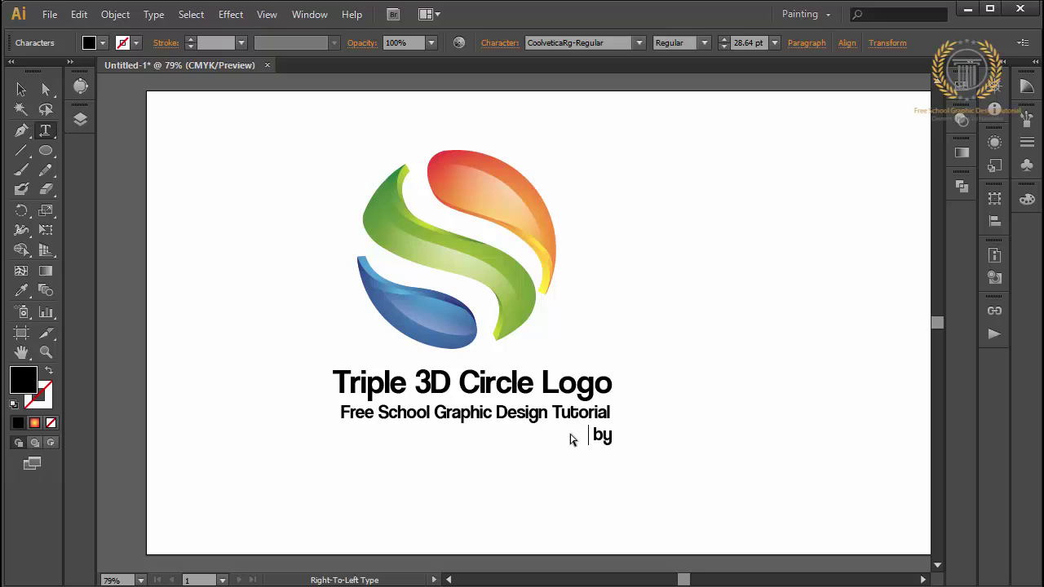
text( Hafiz Tri Hand)
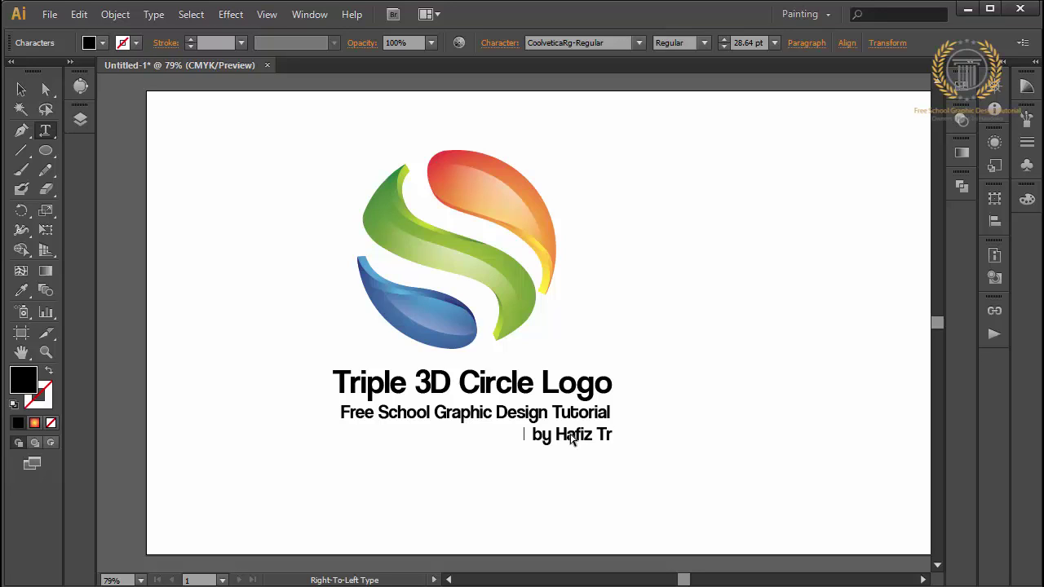
text(o)
key(BackSpace)
text(i Handoko : )
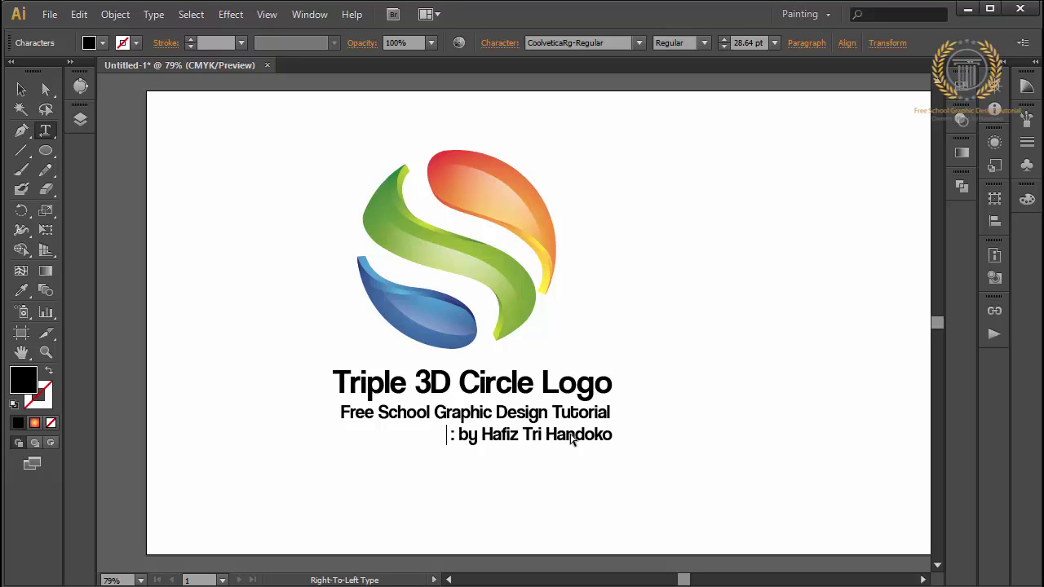
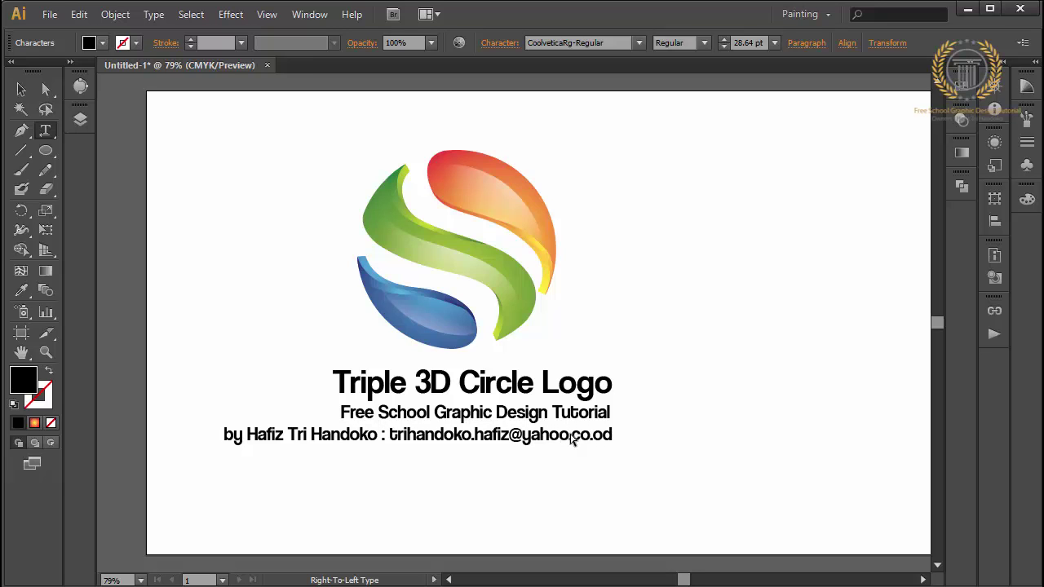
- Finish the e-mail address, then horizontally centre the logo with all three text lines
text(id)
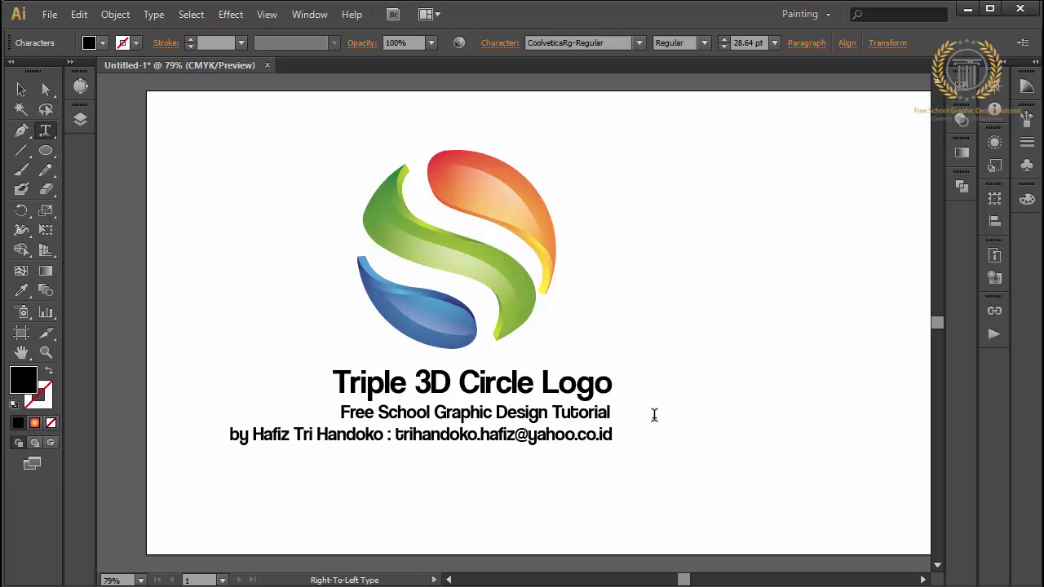
click(22, 89)
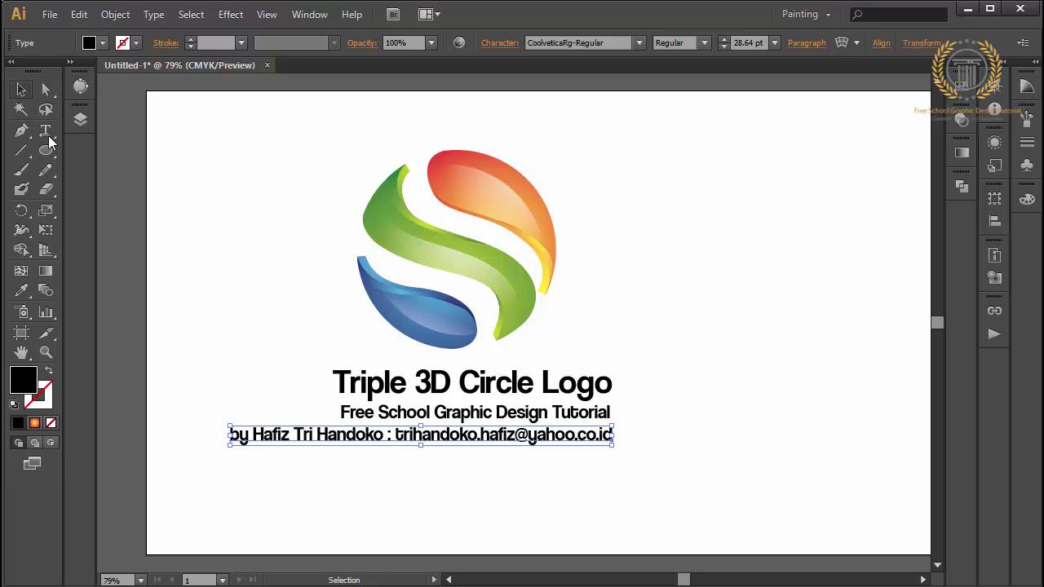
click(458, 417)
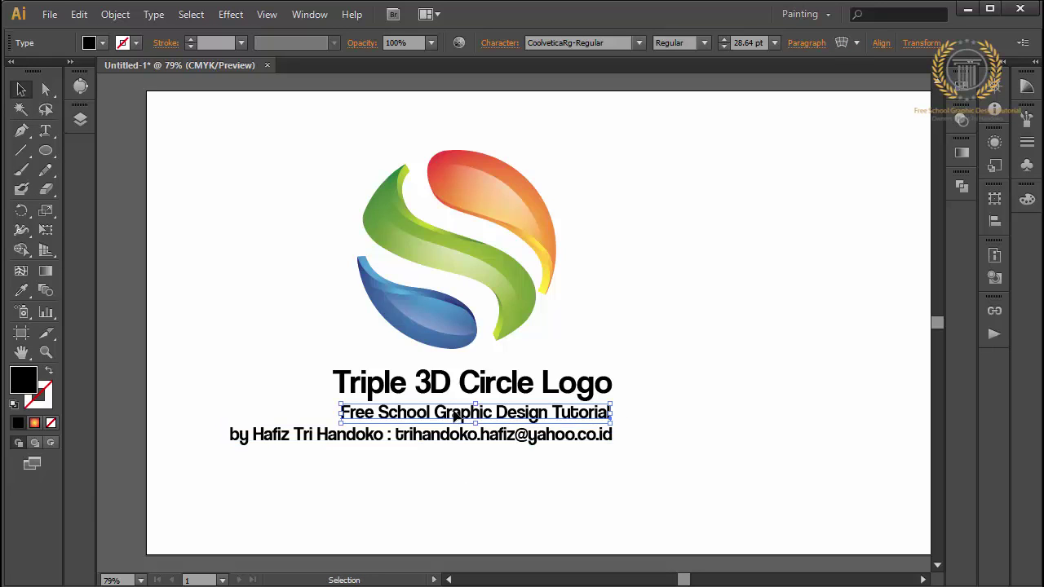
click(449, 437)
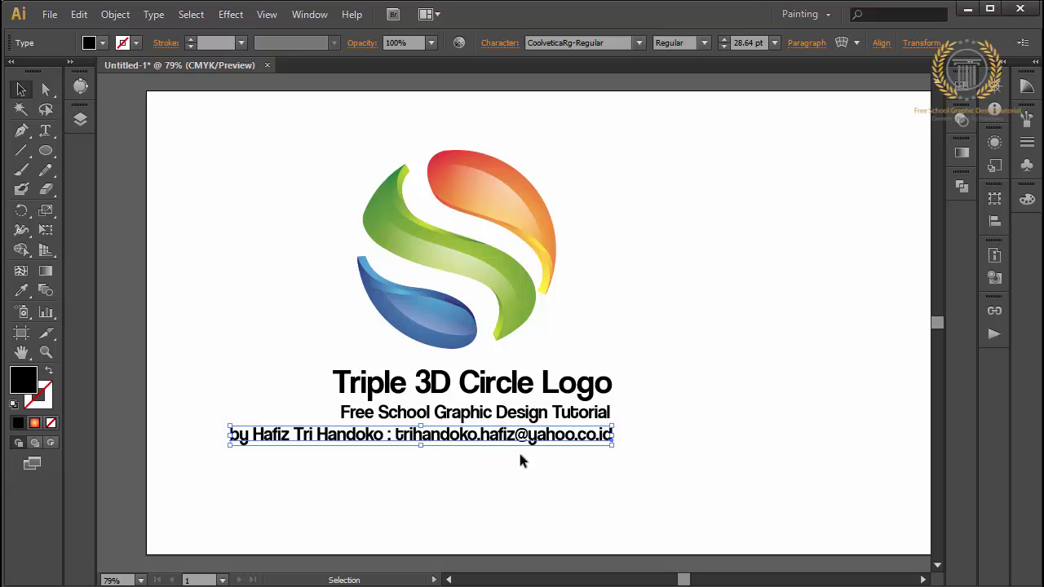
drag(522, 460, 520, 130)
click(544, 43)
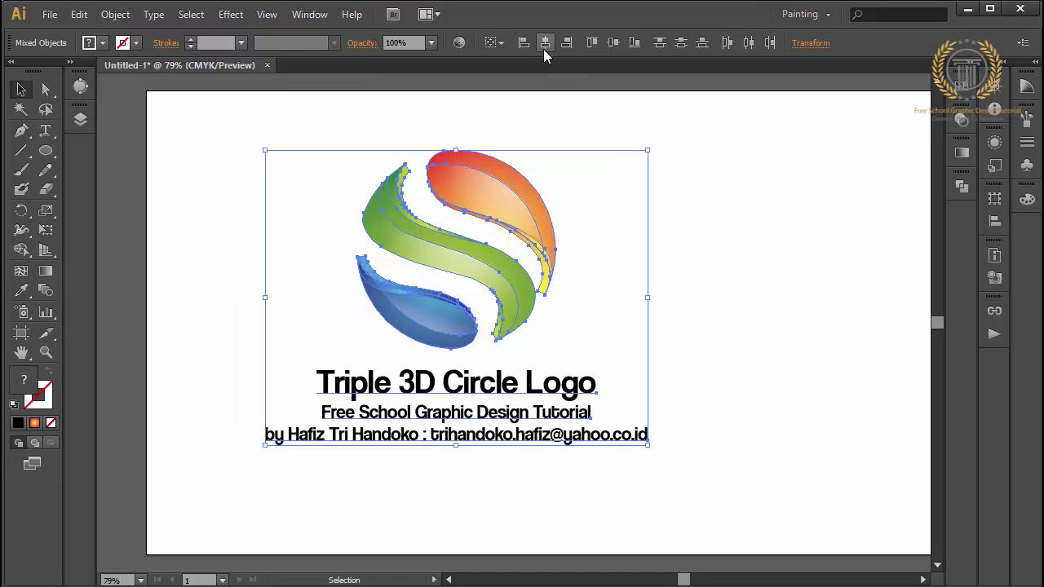
click(716, 304)
- Resize the credit line to span the tagline's width, about 20.29 pt
click(556, 442)
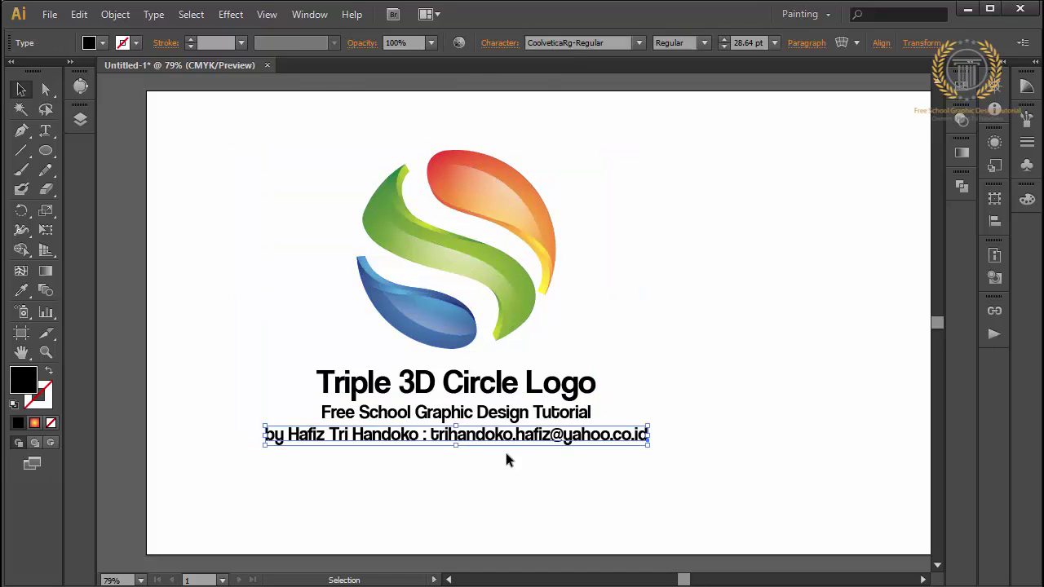
drag(455, 445, 455, 440)
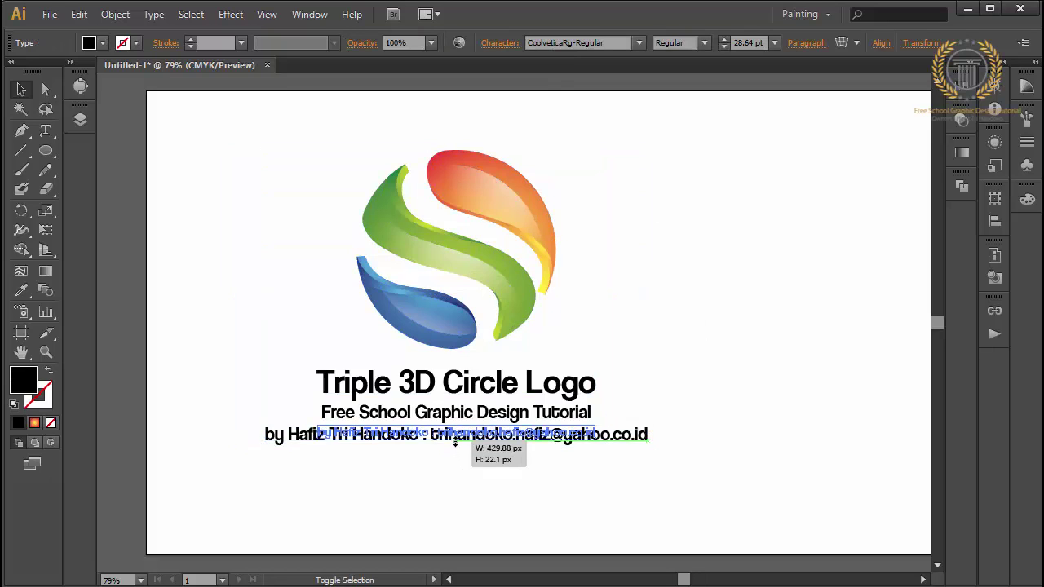
click(583, 487)
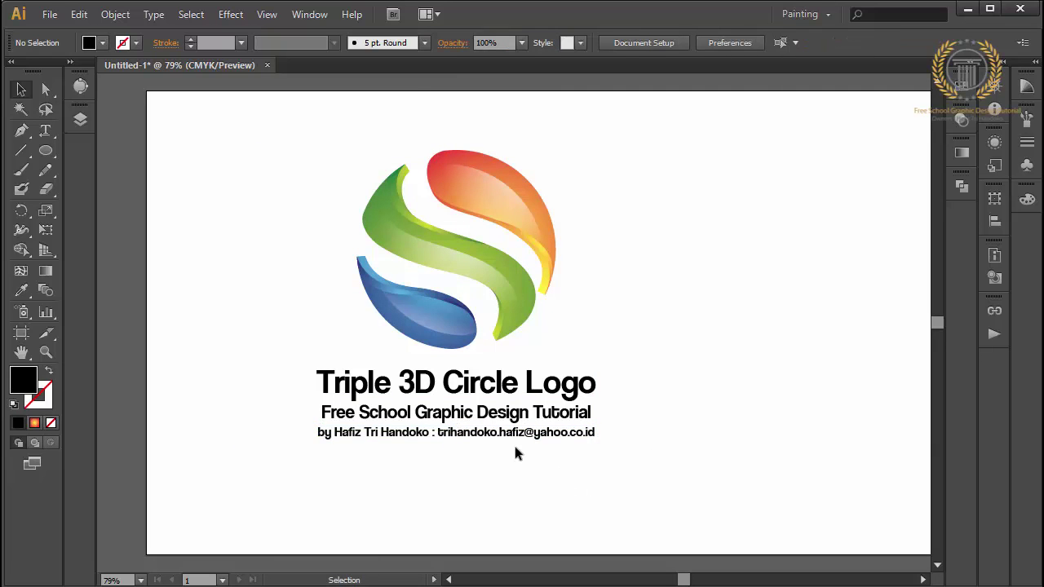
click(503, 434)
drag(455, 440, 454, 438)
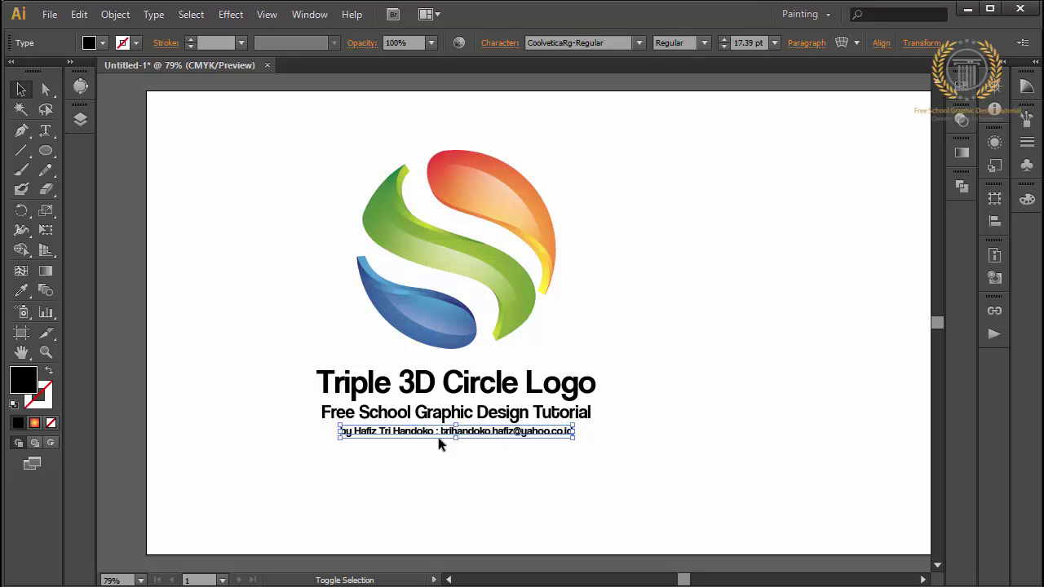
drag(340, 431, 323, 431)
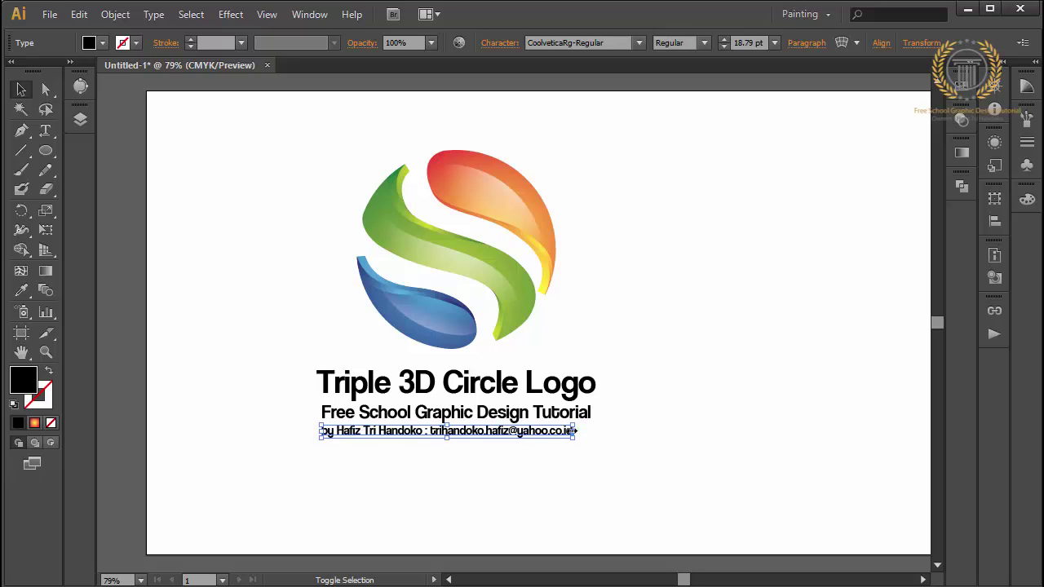
mouse_move(576, 431)
mouse_down()
mouse_move(595, 431)
mouse_move(540, 429)
mouse_up()
click(615, 455)
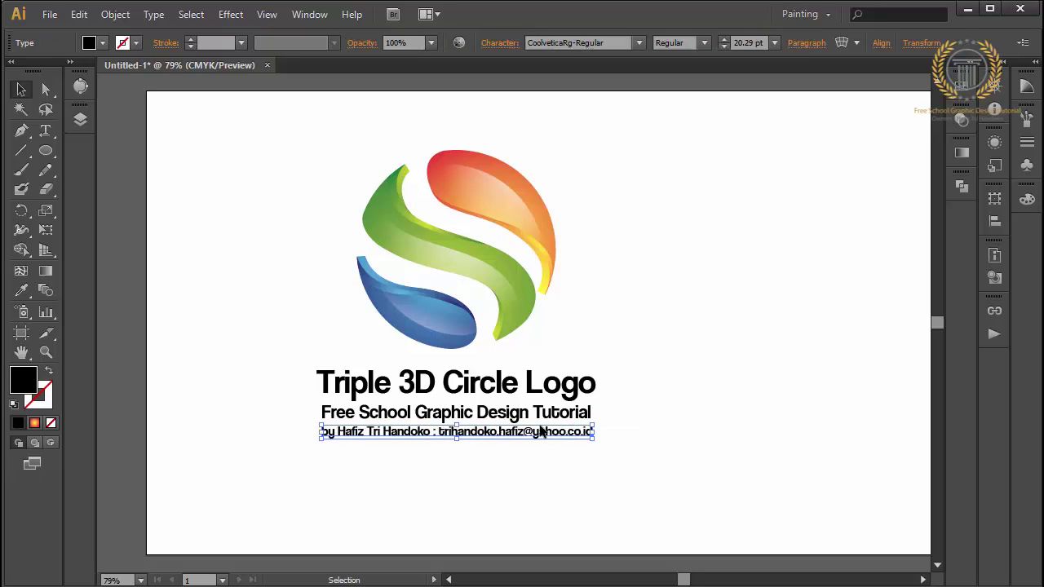
- Select the logo and all text again and align them to a common horizontal centre
click(707, 527)
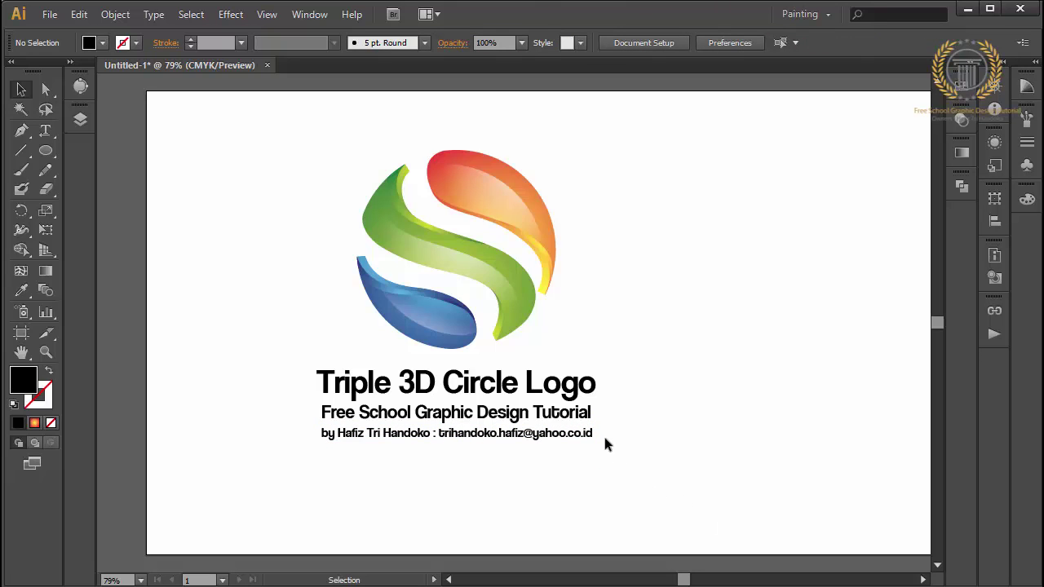
drag(639, 463, 304, 207)
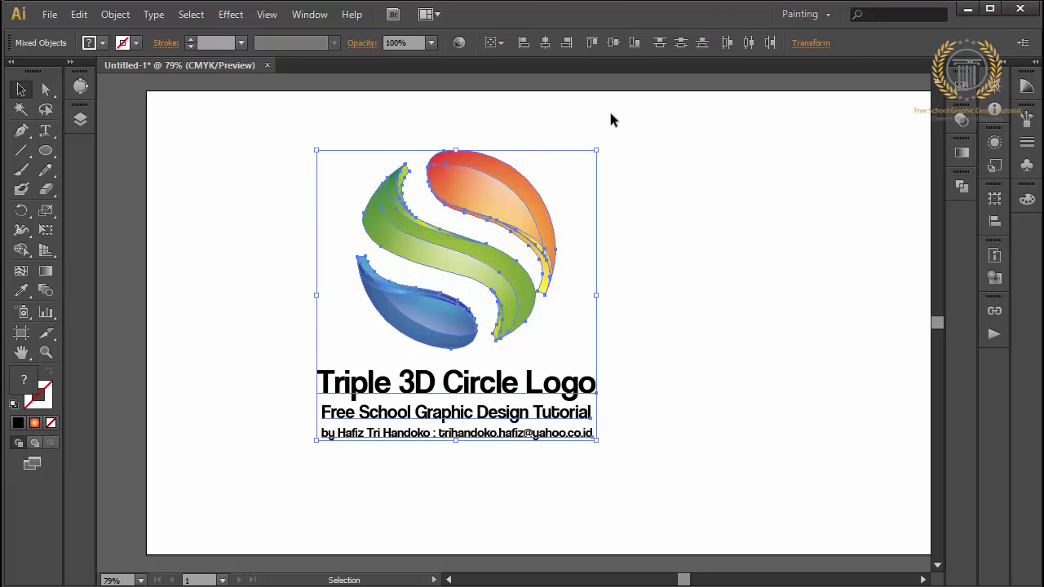
click(545, 42)
- Fill the title text with a bright, fully saturated orange
click(678, 234)
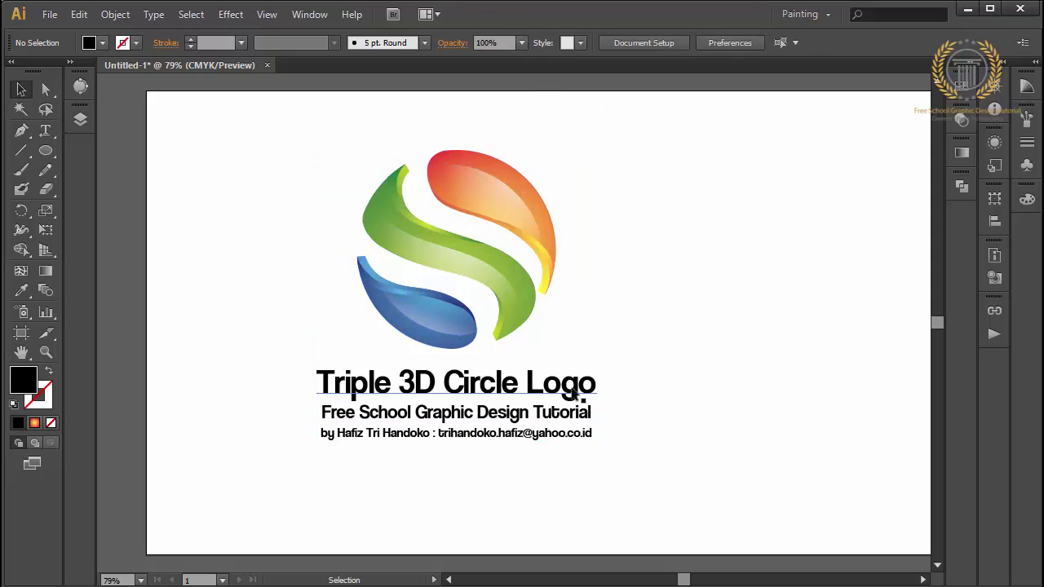
click(561, 388)
double_click(24, 380)
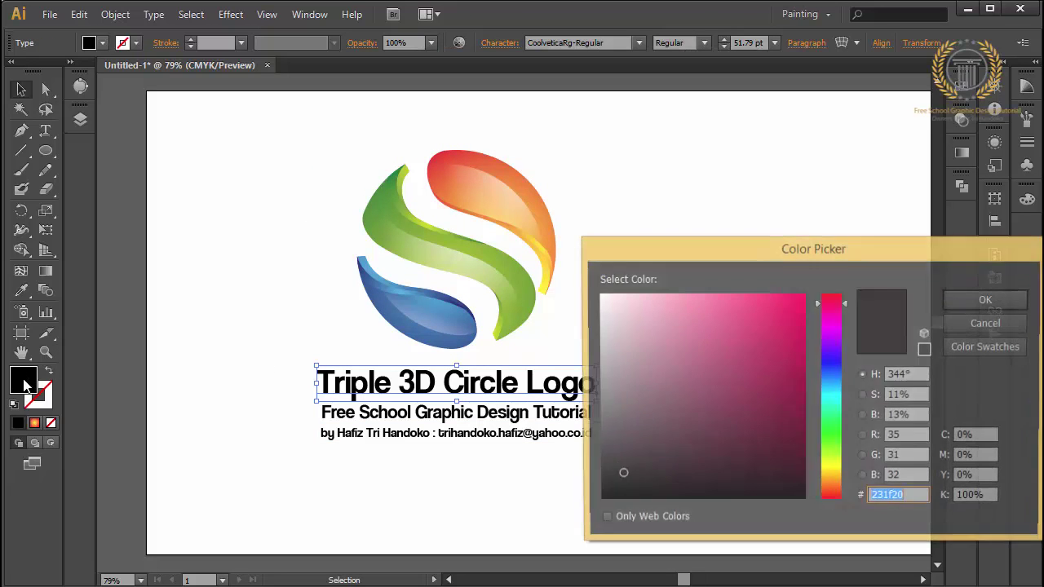
click(835, 485)
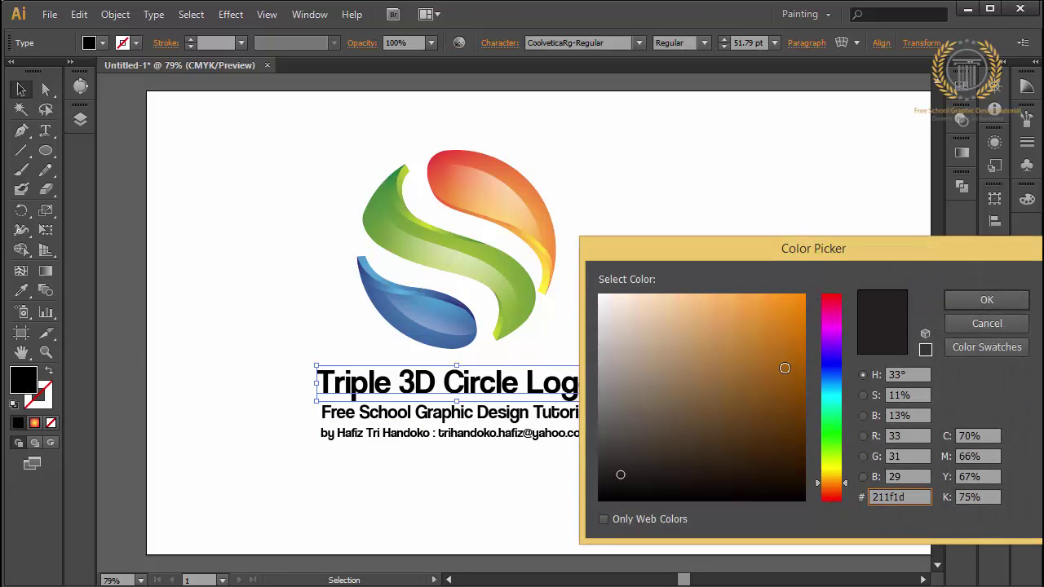
mouse_move(785, 366)
mouse_down()
mouse_move(785, 343)
mouse_move(814, 299)
mouse_up()
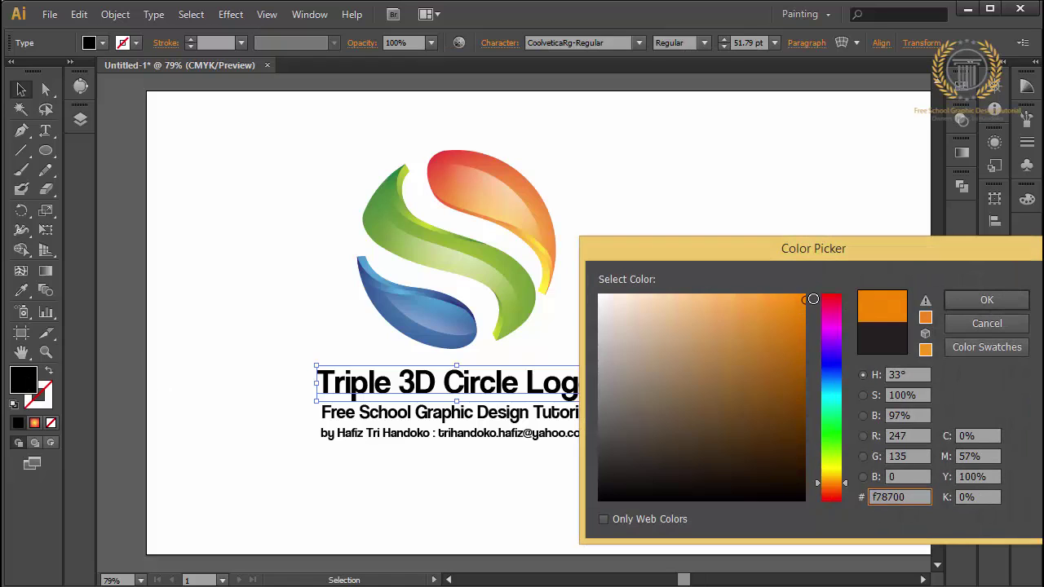
click(985, 308)
- Fill the Free School Graphic Design Tutorial tagline with green 668200
click(563, 415)
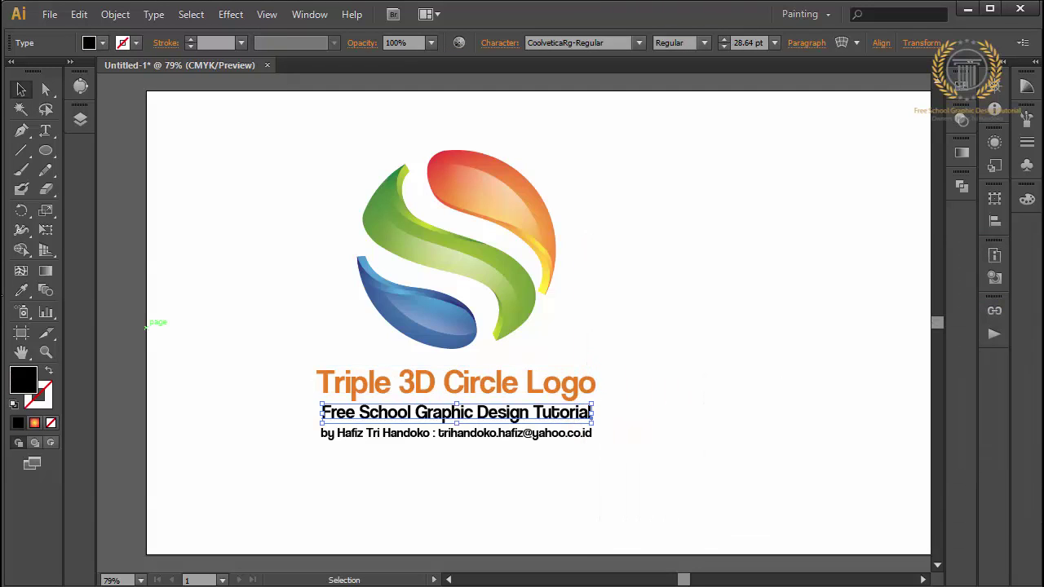
double_click(29, 377)
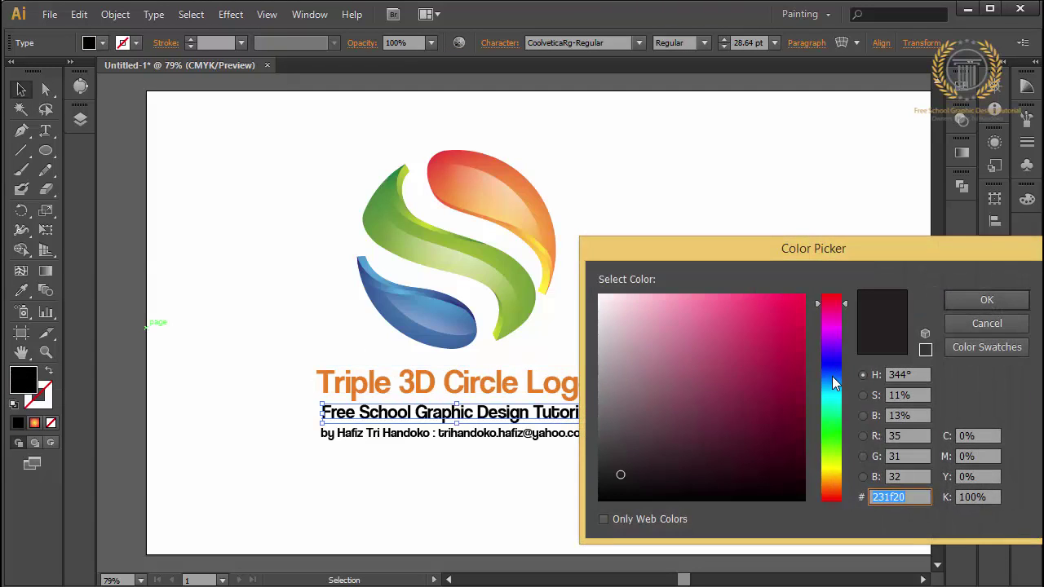
drag(832, 379, 840, 466)
drag(774, 404, 832, 395)
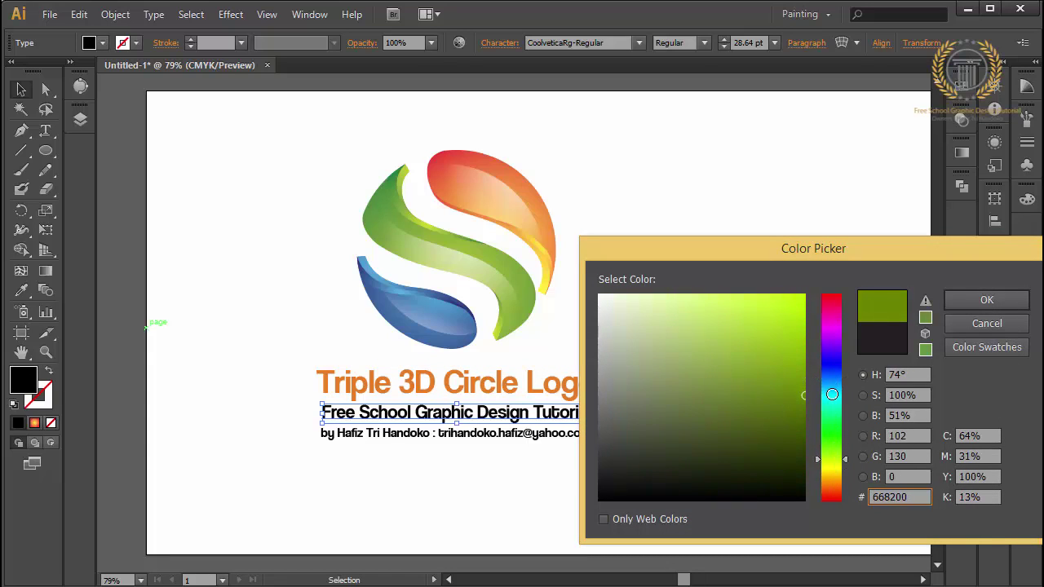
click(991, 301)
- Fill the author credit line with blue 0035aa, then deselect
click(588, 434)
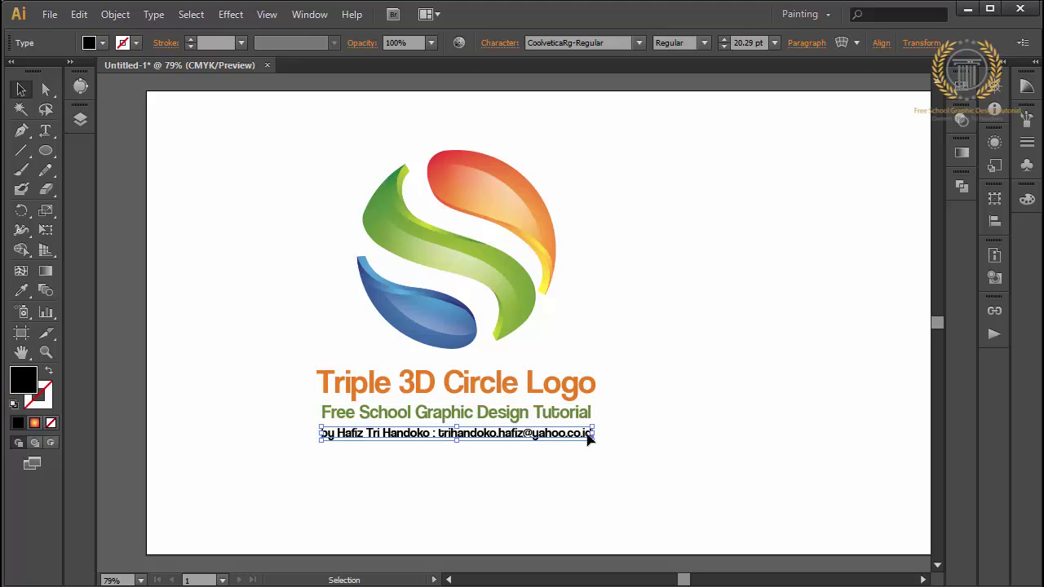
double_click(29, 390)
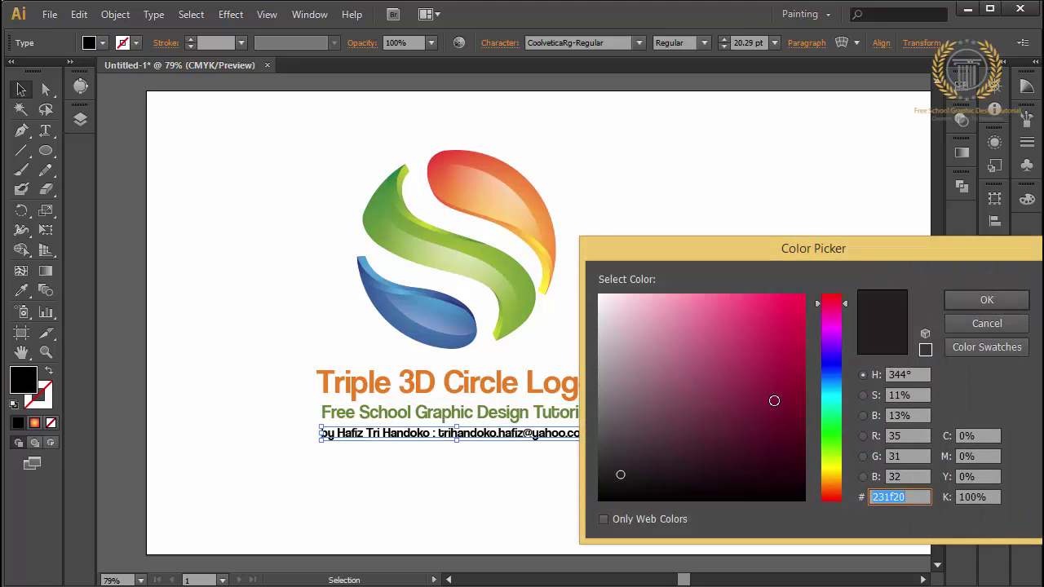
click(833, 376)
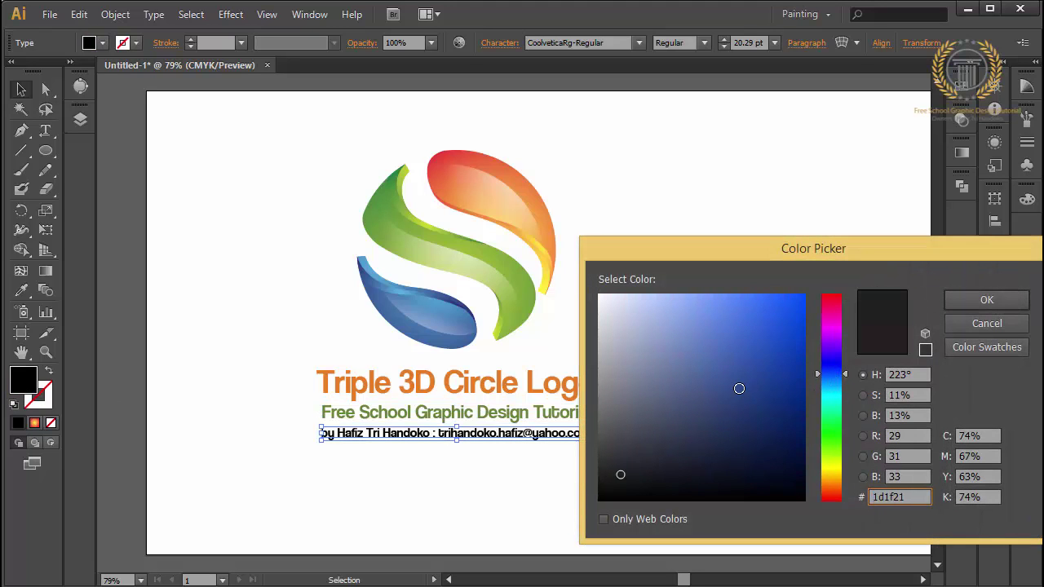
drag(739, 388, 804, 363)
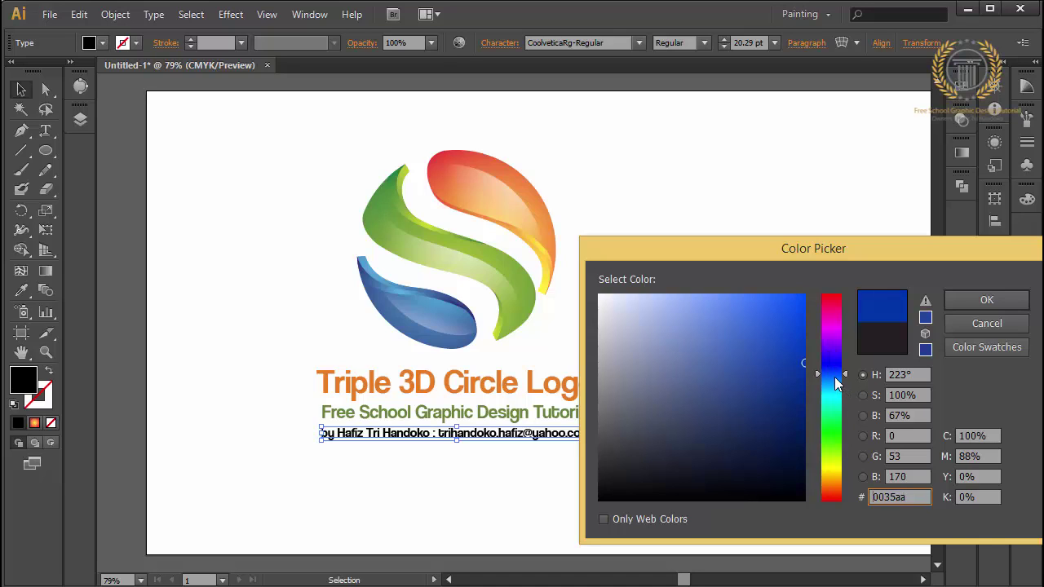
click(1020, 302)
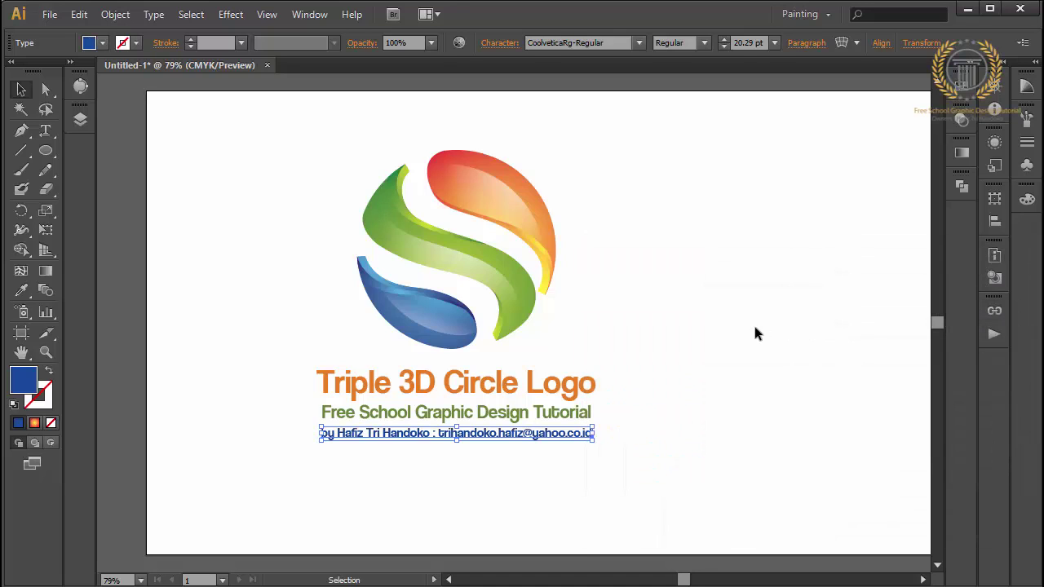
click(754, 328)
- Move the logo and its three text lines together to the artboard centre, fine-tuning with arrow nudges
drag(646, 459, 296, 206)
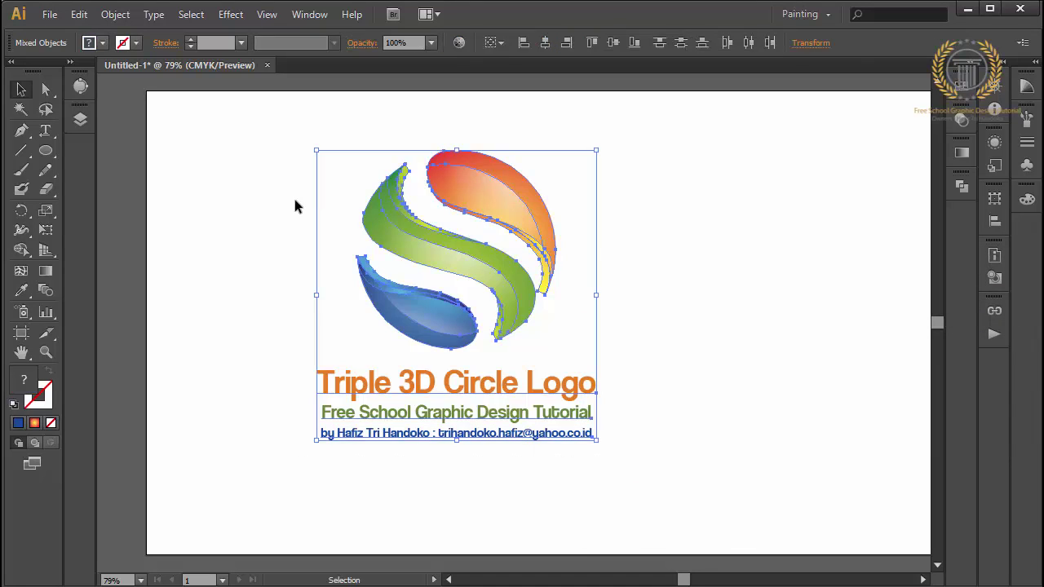
click(543, 42)
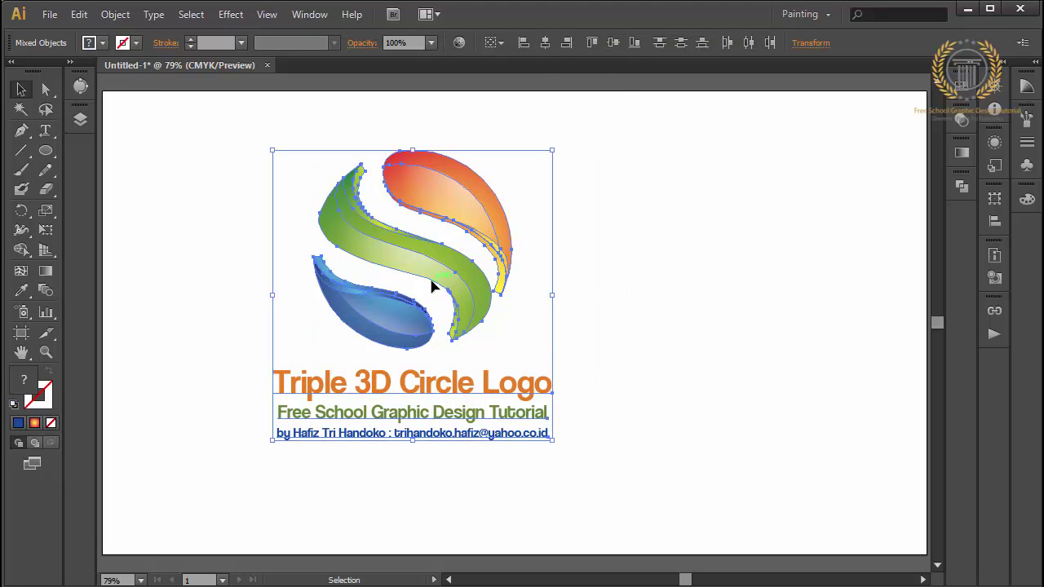
mouse_move(462, 297)
mouse_down()
mouse_move(549, 350)
mouse_move(538, 327)
mouse_up()
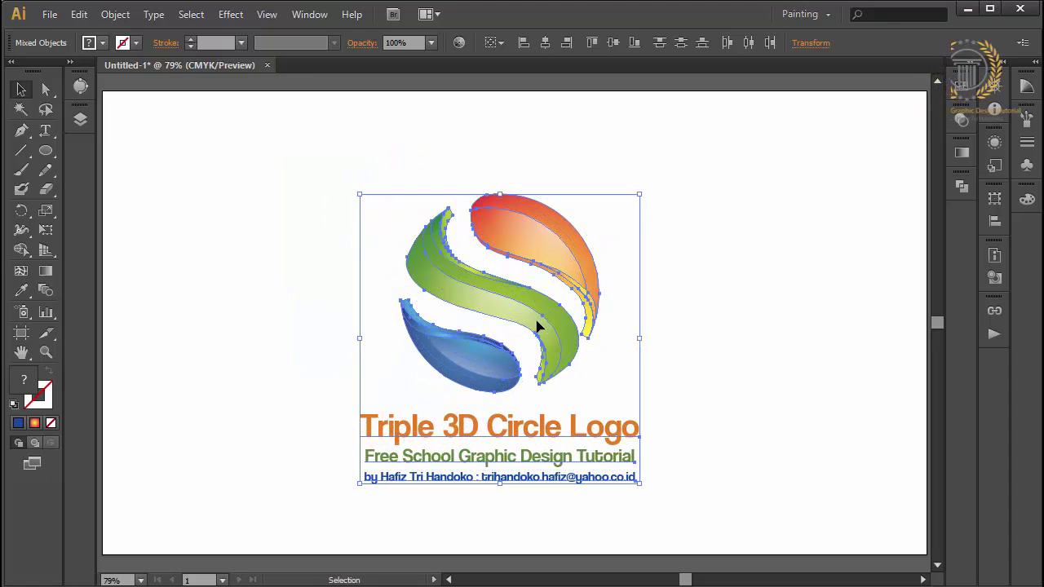
key(Up)
key(Up)
key(Up)
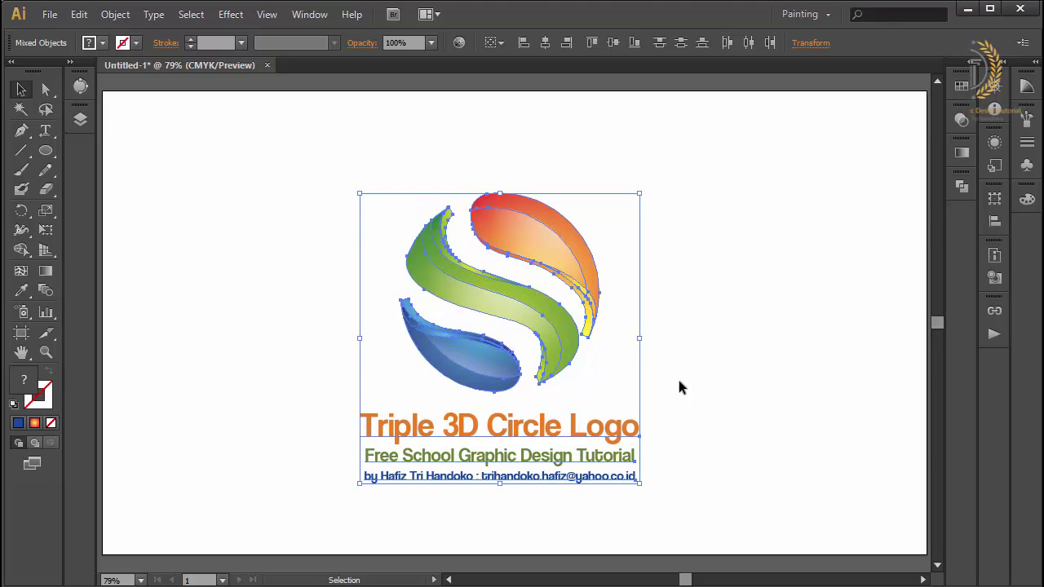
key(Up)
key(Up)
key(Up)
key(Up)
key(Up)
key(Up)
key(Up)
key(Up)
key(Up)
key(Right)
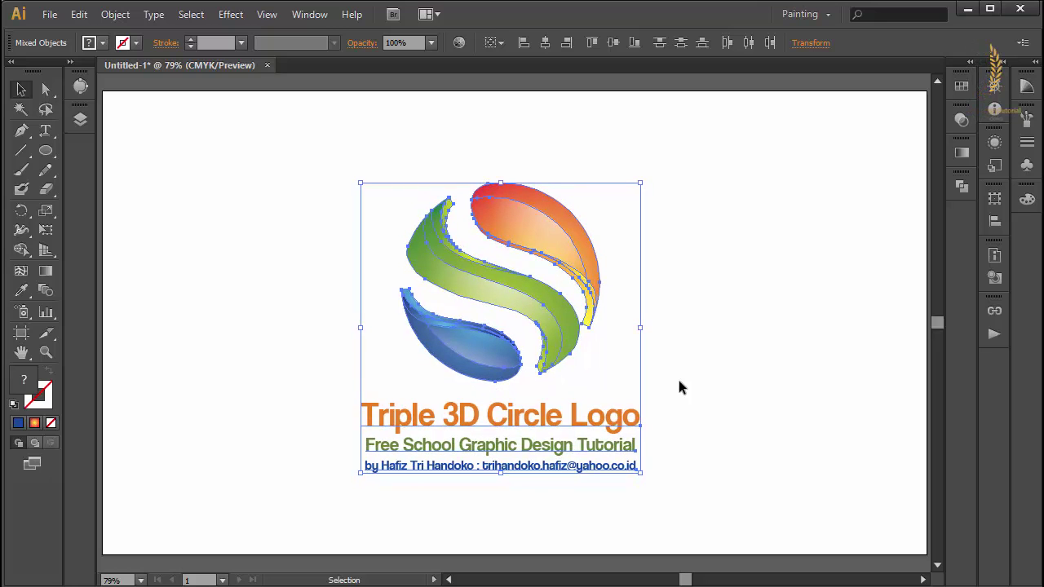
key(Right)
key(Right)
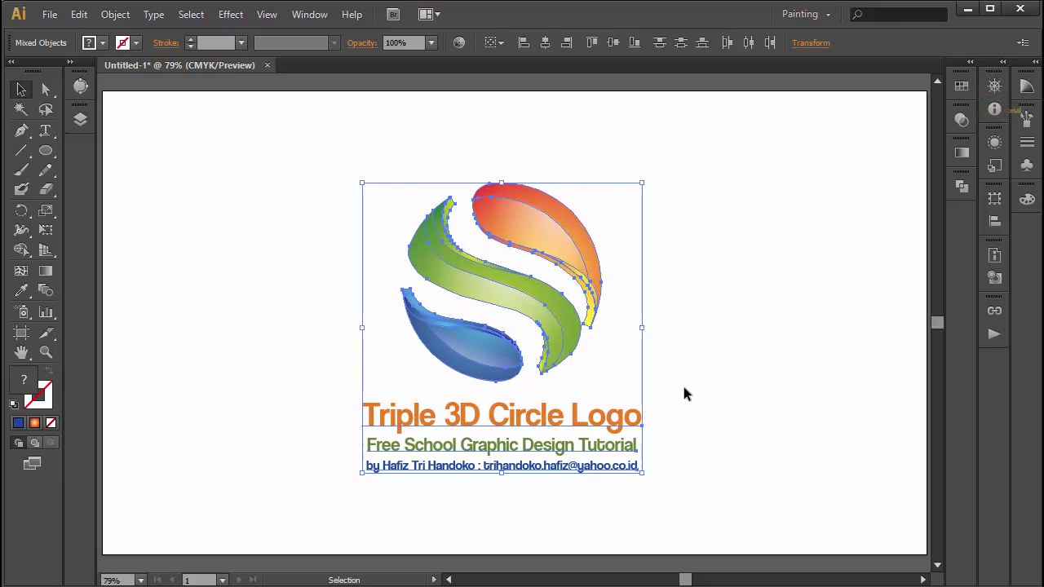
key(Down)
click(684, 389)
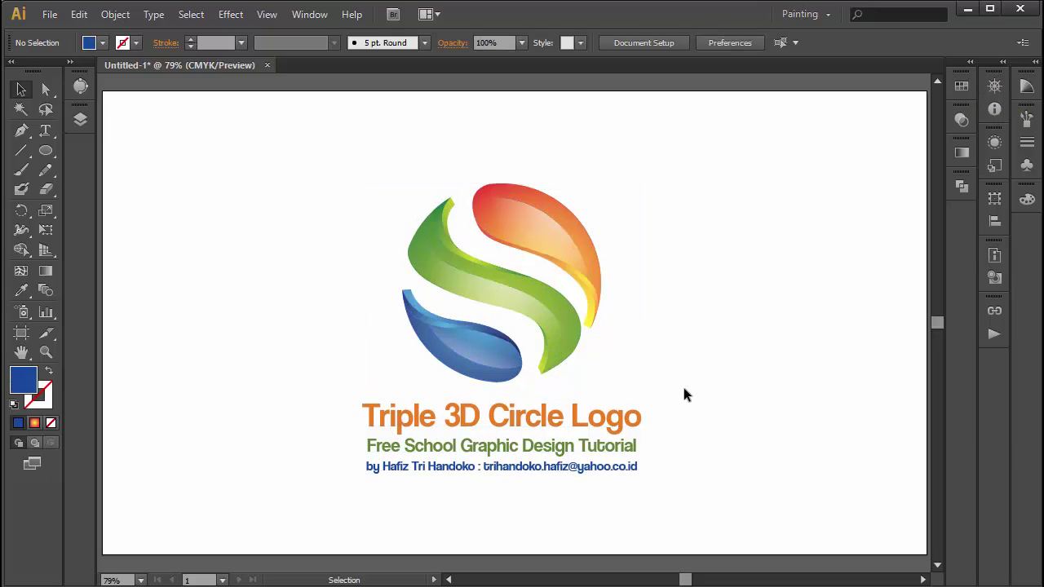